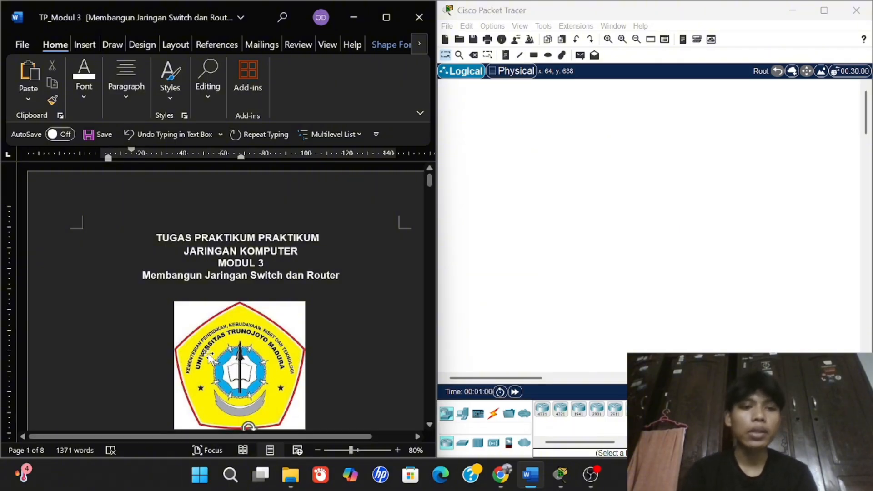
Scroll the Word lab guide to page 2's Topologi diagram and Tabel Pengalamatan addressing table.
scroll(199, 362, down, 1)
scroll(199, 362, down, 5)
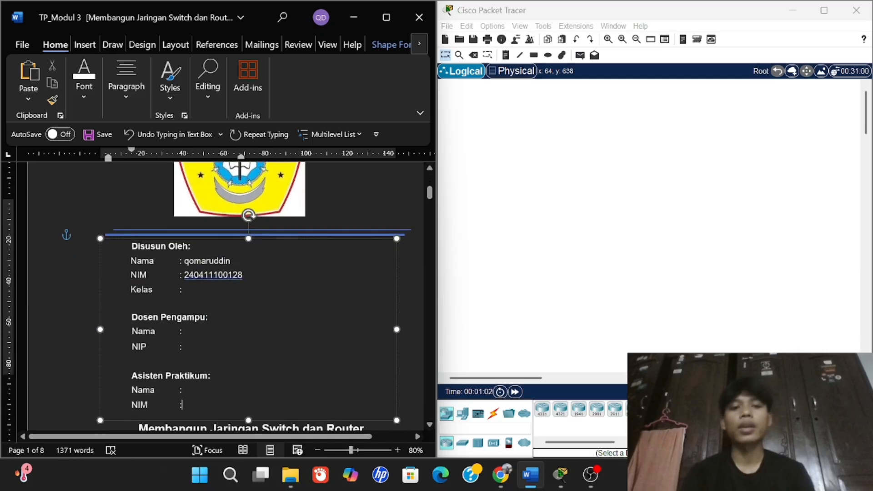
scroll(301, 318, down, 10)
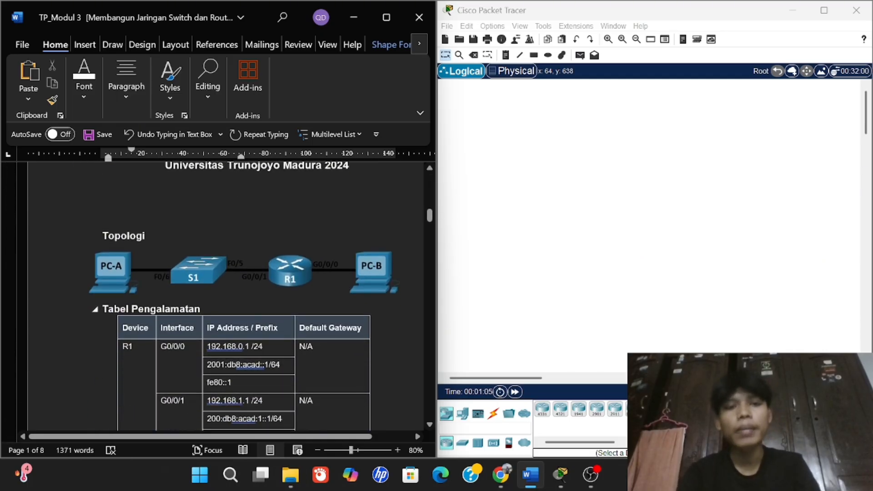
scroll(300, 318, down, 1)
scroll(301, 313, right, 2)
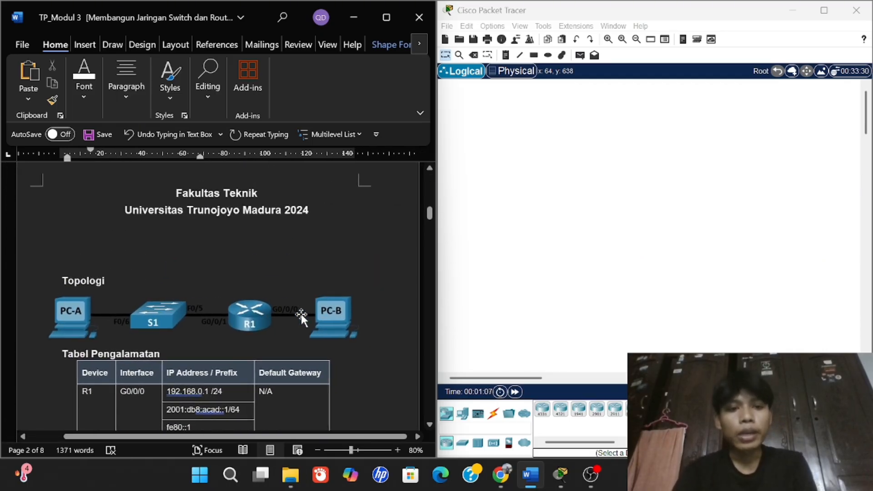
scroll(301, 313, down, 1)
scroll(301, 313, left, 2)
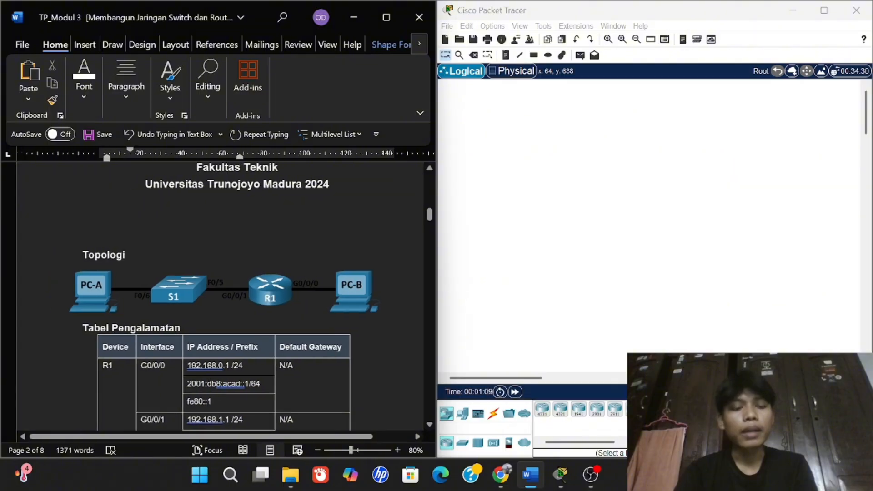
scroll(301, 310, right, 1)
scroll(301, 311, up, 1)
scroll(301, 310, down, 1)
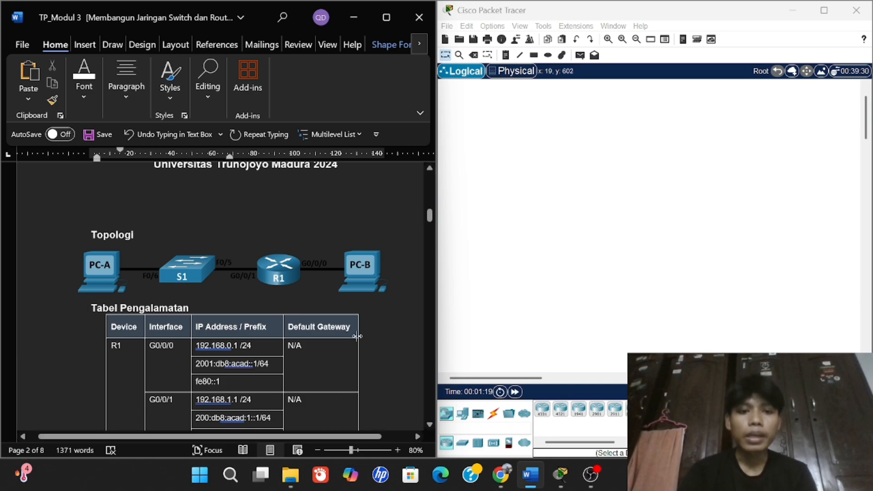
scroll(356, 335, down, 2)
scroll(356, 335, up, 1)
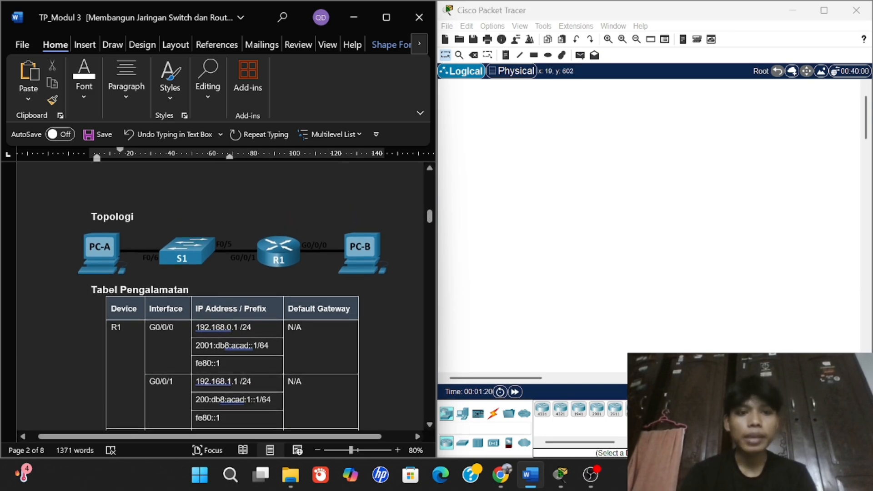
Place two generic PCs on the workspace and rename them PCA and PCB.
click(462, 423)
click(542, 409)
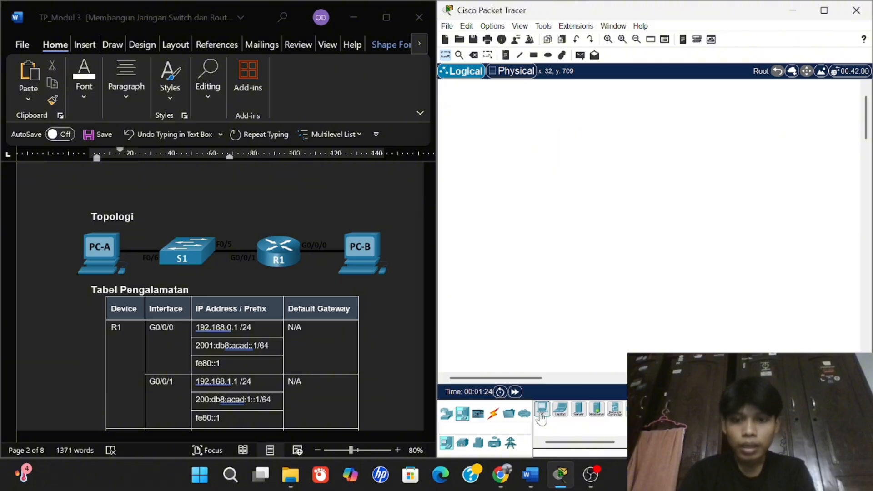
click(493, 247)
click(542, 409)
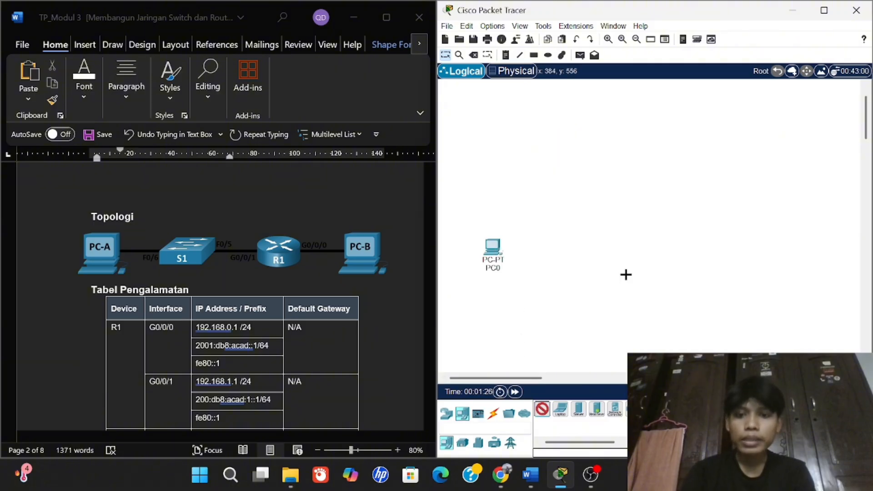
click(648, 230)
click(495, 268)
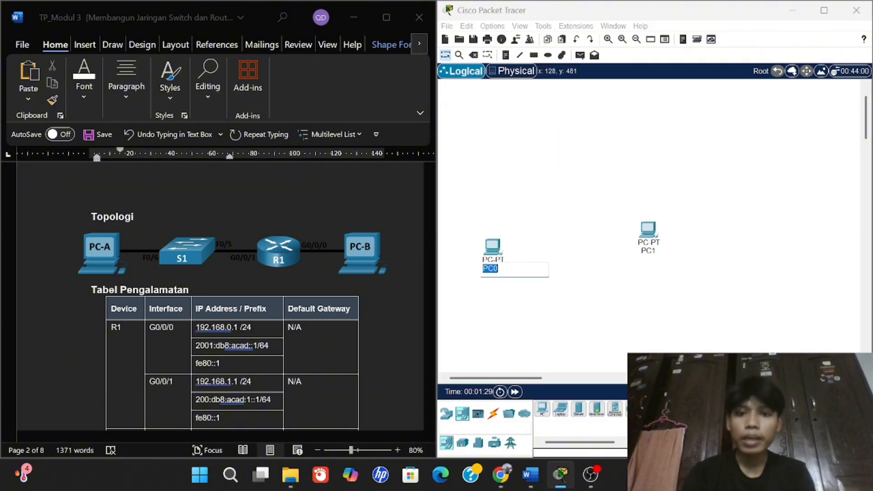
click(498, 268)
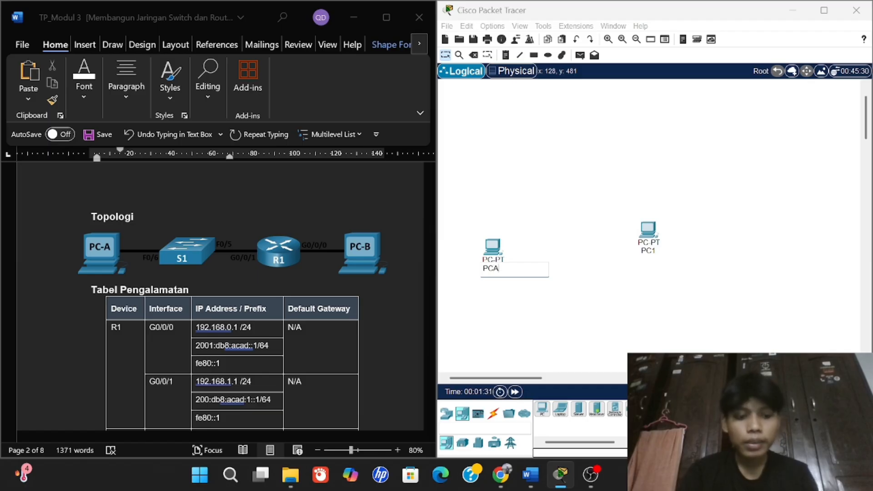
click(638, 251)
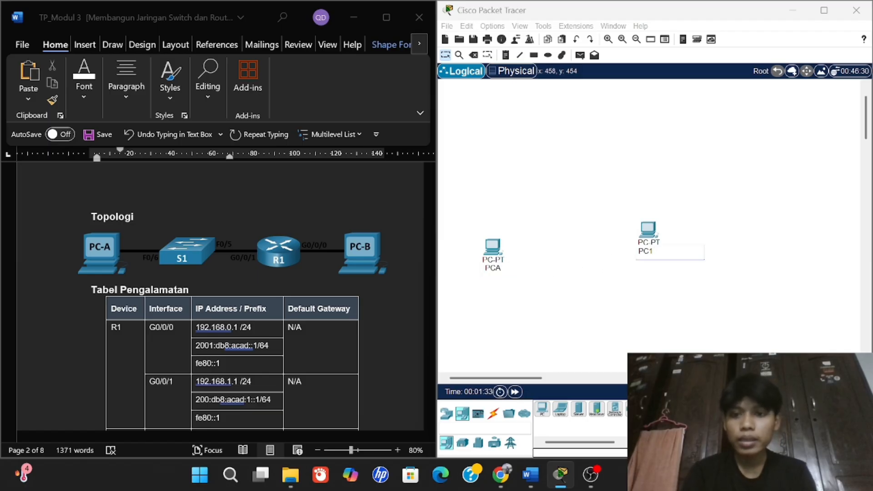
click(677, 288)
Add an ISR4321 router between the two PCs.
click(446, 413)
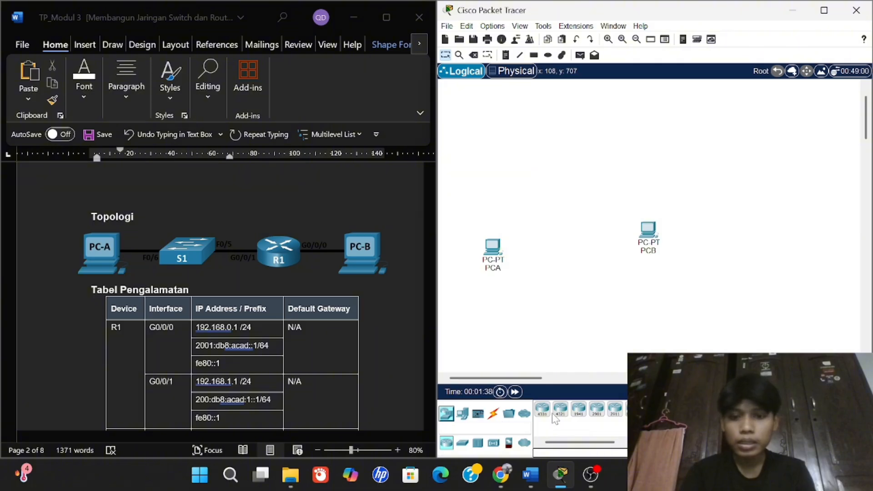
scroll(306, 361, down, 10)
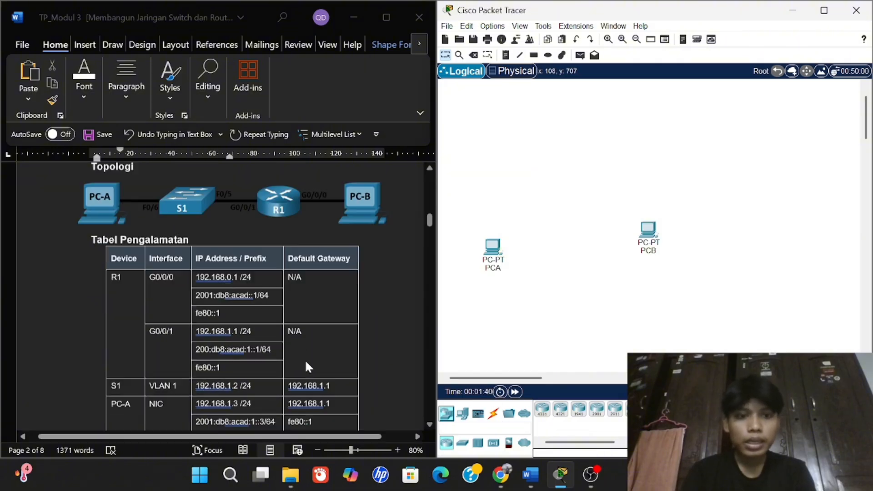
scroll(305, 359, up, 10)
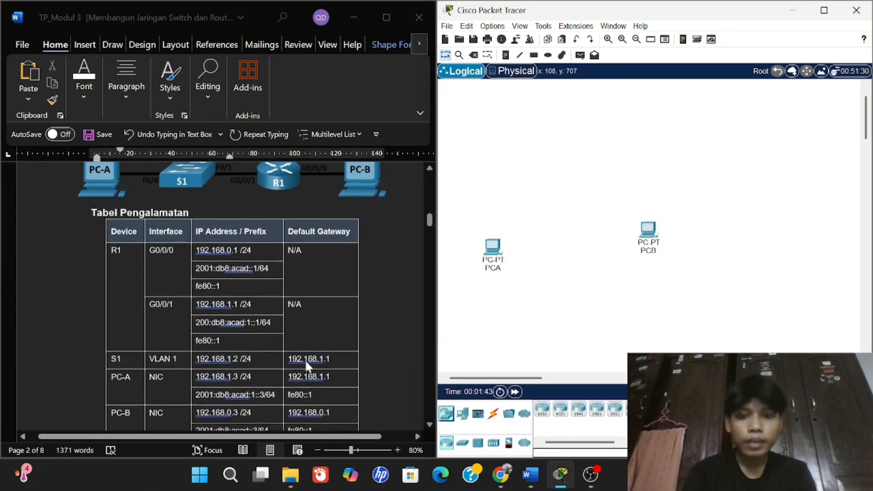
click(561, 411)
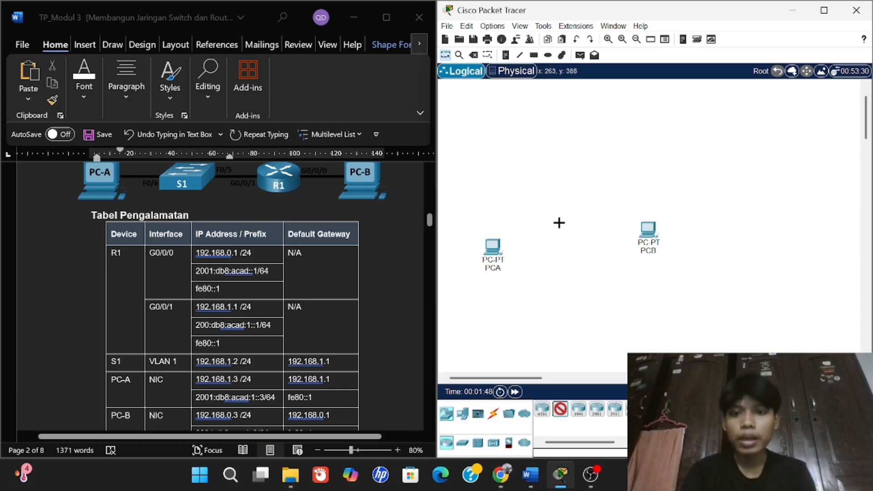
click(592, 213)
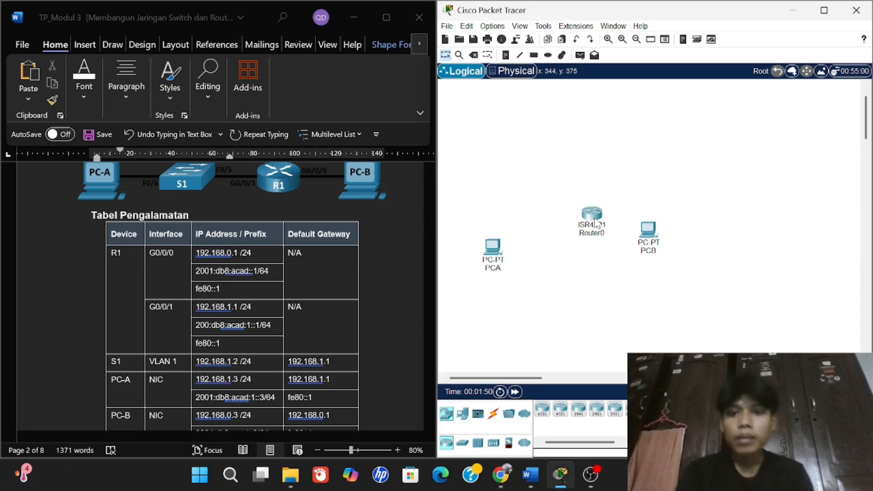
click(594, 222)
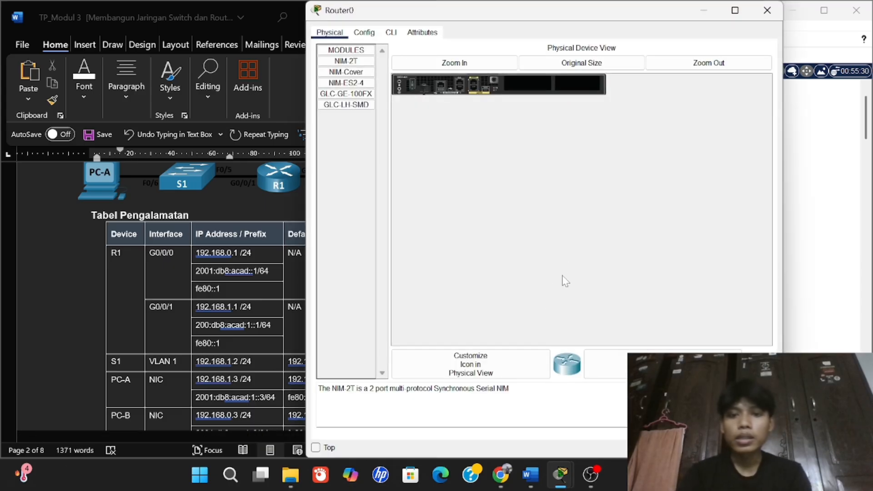
click(775, 18)
Add a 2960 switch left of the router and rearrange the devices.
click(461, 442)
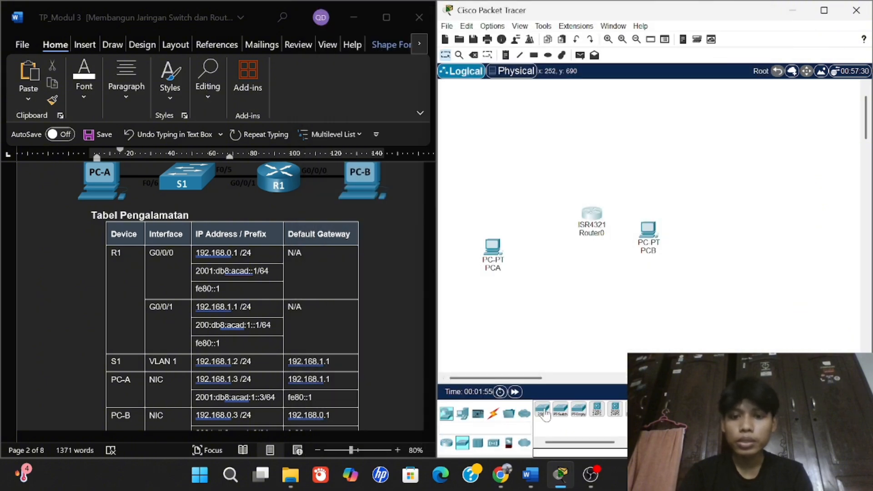
click(543, 409)
click(526, 208)
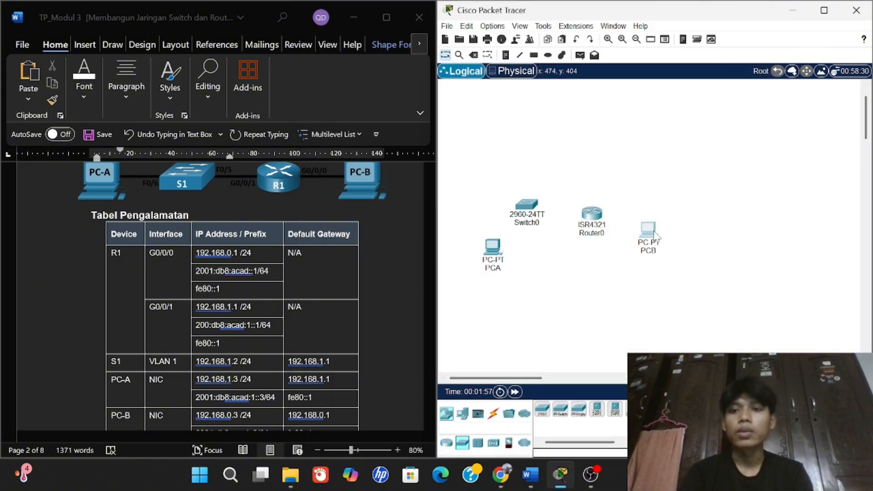
drag(654, 234, 685, 225)
drag(591, 213, 598, 214)
drag(527, 206, 537, 223)
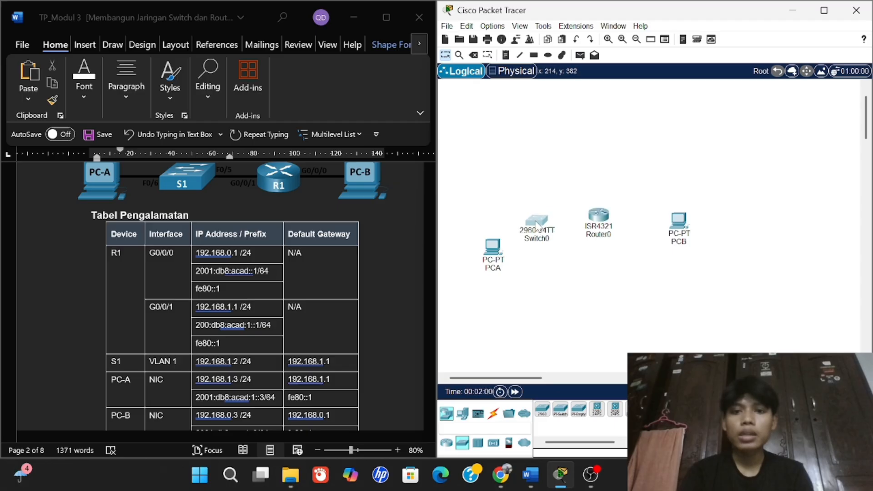
Cable PCA's FastEthernet0 to switch port FastEthernet0/6 with a copper straight-through cable.
click(493, 414)
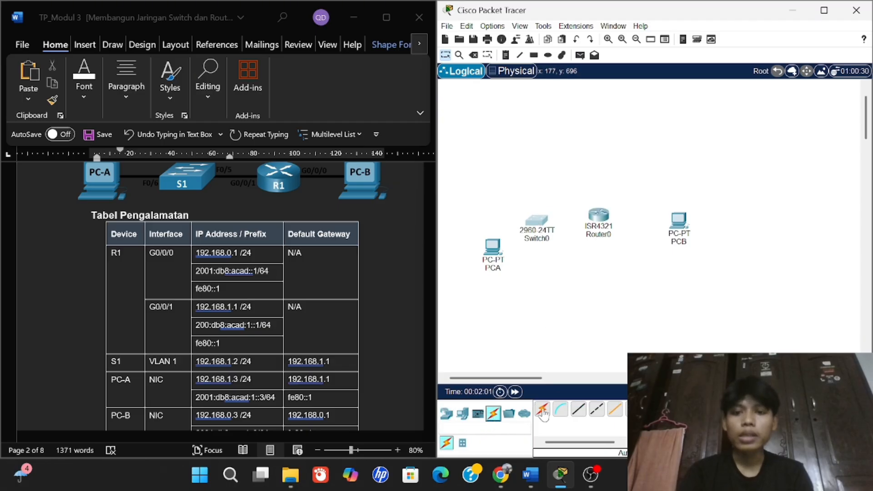
click(579, 411)
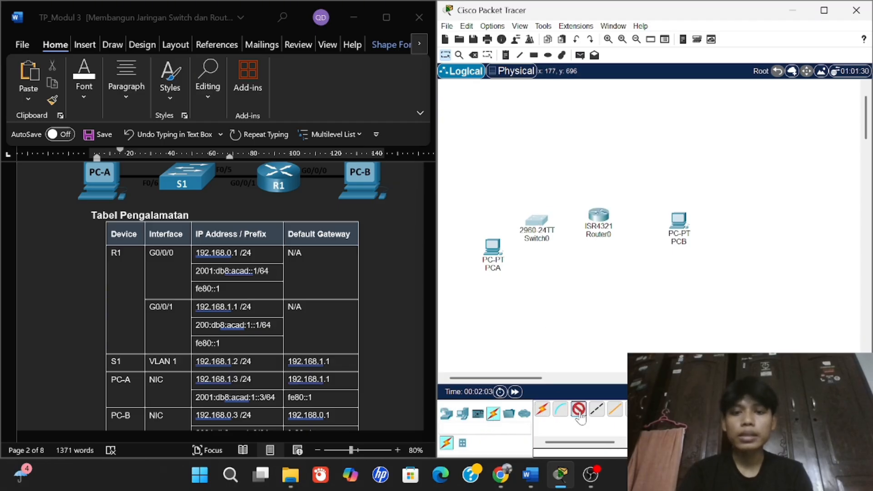
click(494, 248)
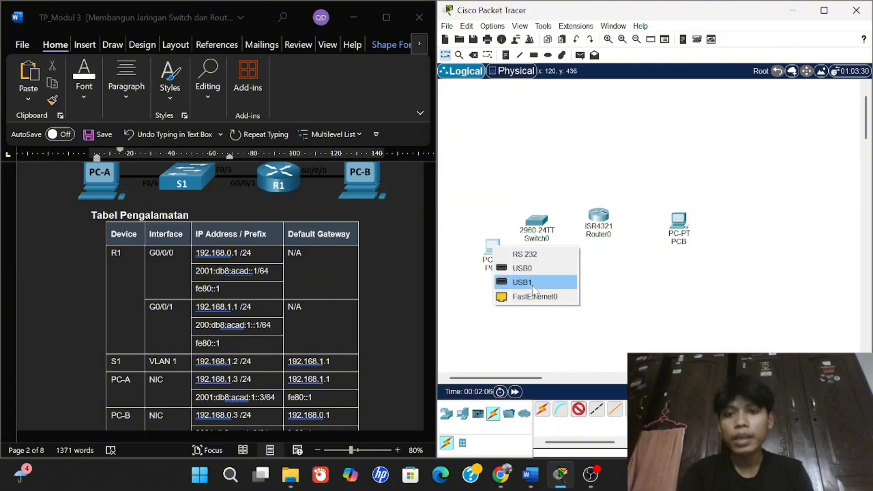
scroll(351, 263, up, 1)
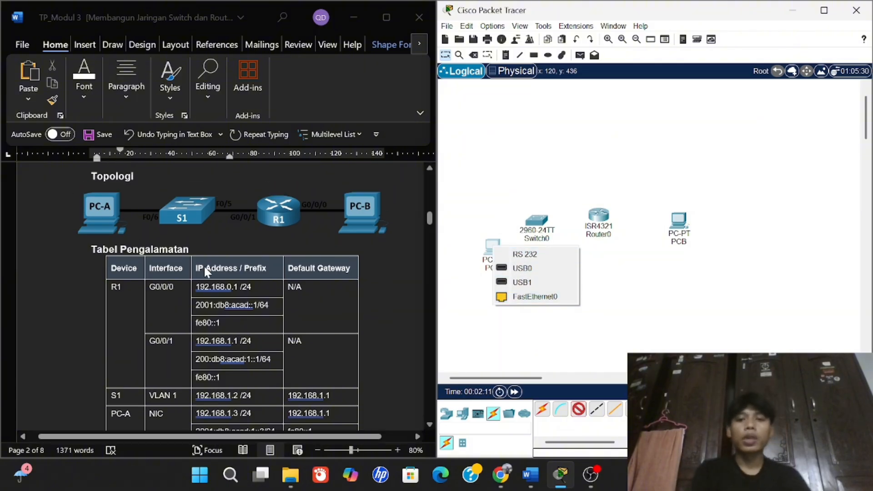
click(537, 296)
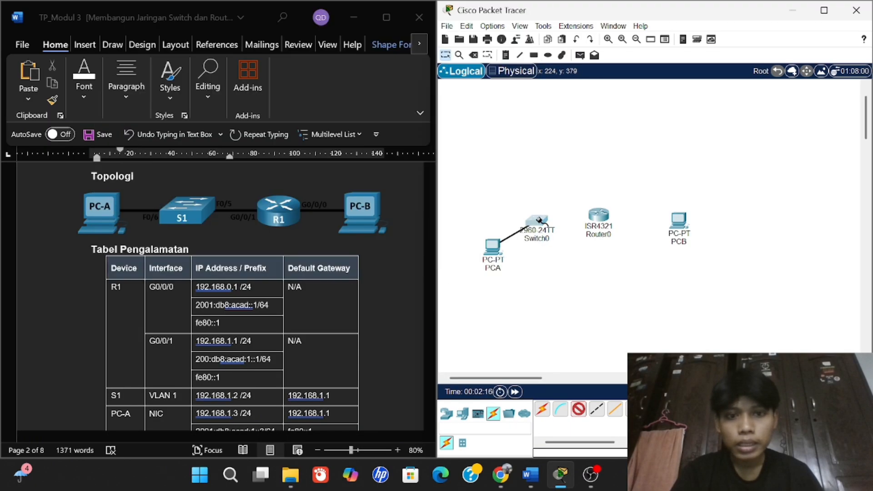
click(539, 220)
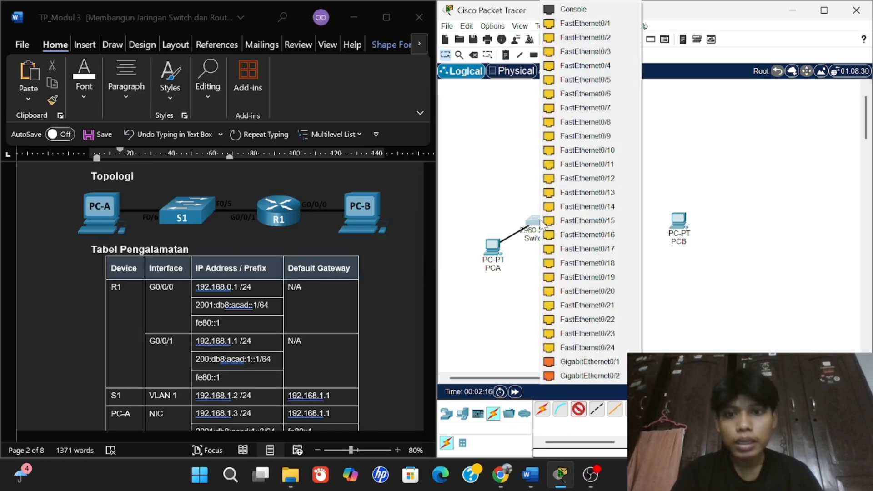
click(600, 93)
Cable the switch to Router0's GigabitEthernet0/0/1.
click(578, 409)
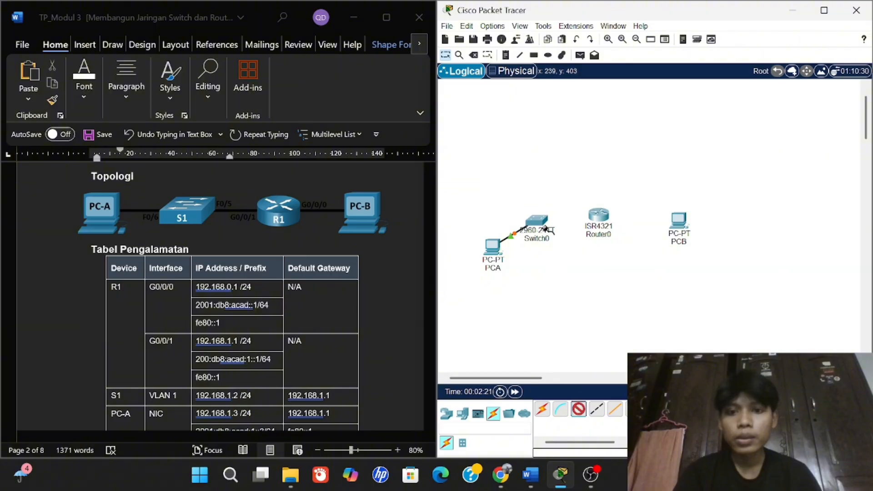
click(539, 223)
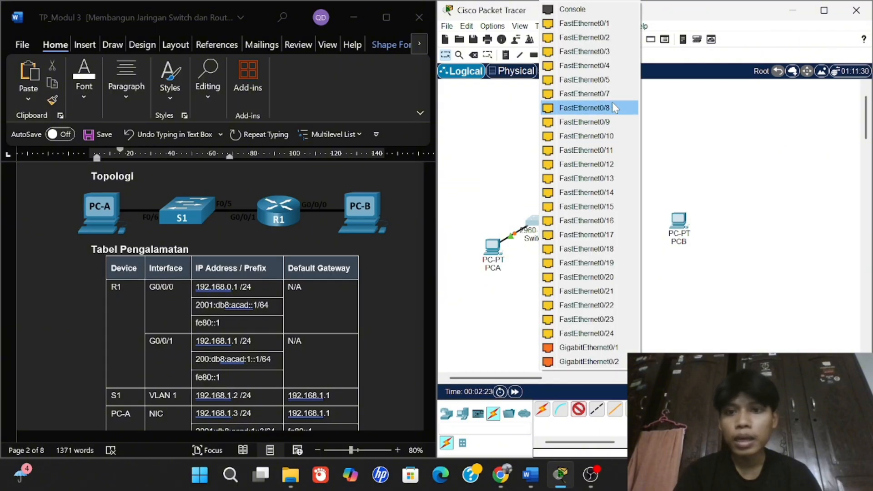
click(610, 83)
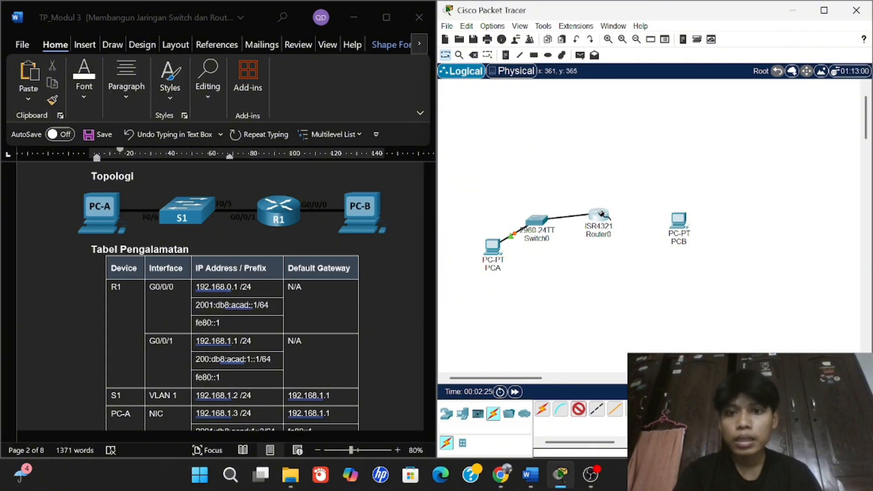
click(599, 214)
click(650, 279)
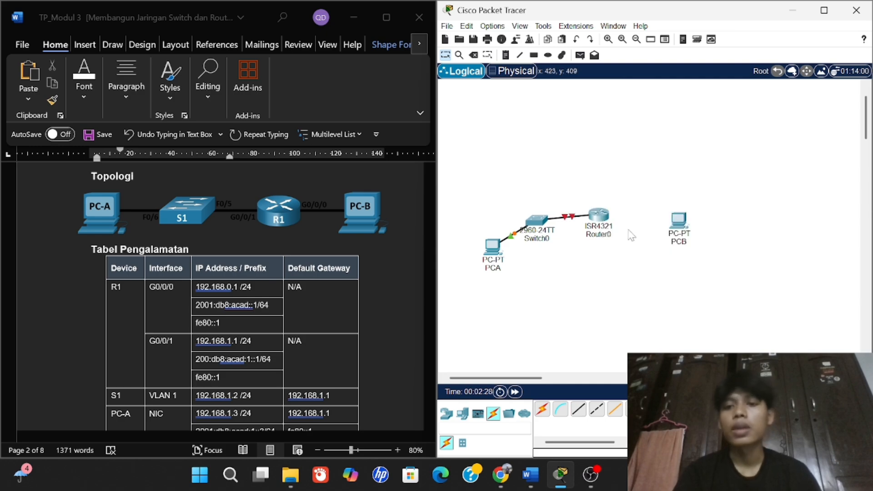
Cable Router0's GigabitEthernet0/0/0 to PCB's FastEthernet0.
click(602, 217)
click(643, 268)
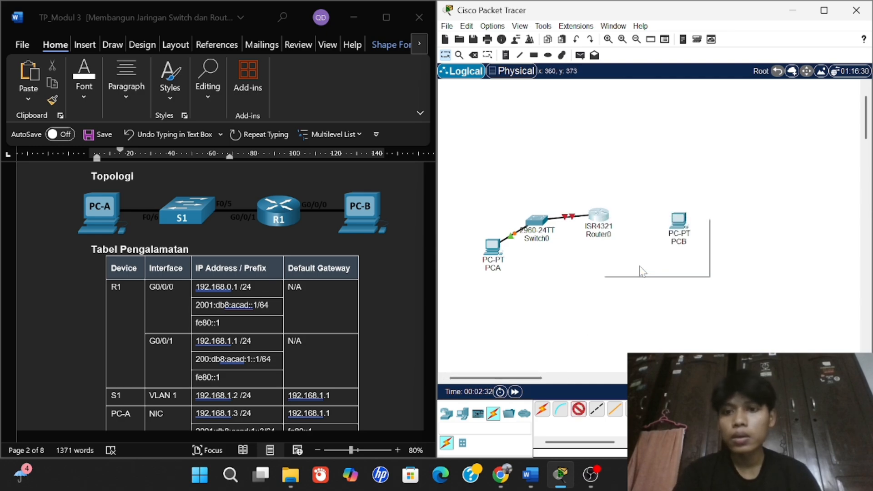
click(680, 222)
click(716, 279)
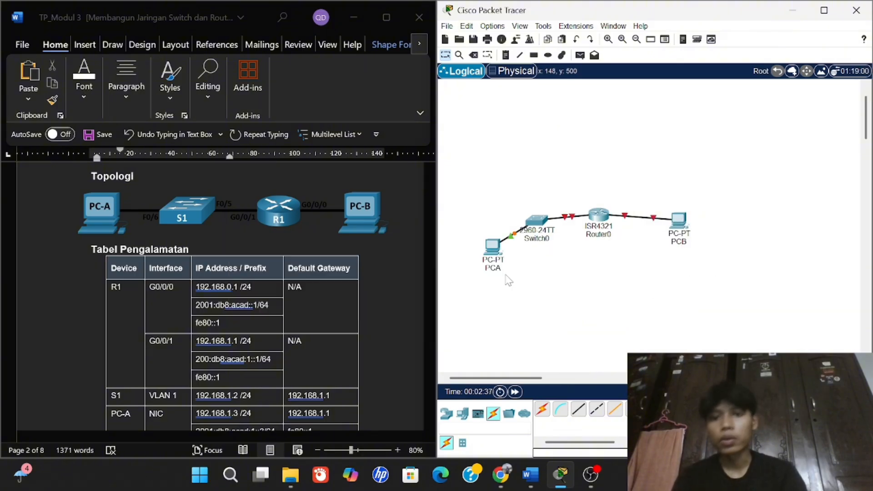
Scroll the Word guide to page 4's Latihan 1 and Latihan 2 instructions.
scroll(204, 284, down, 3)
scroll(204, 284, down, 4)
scroll(204, 285, up, 1)
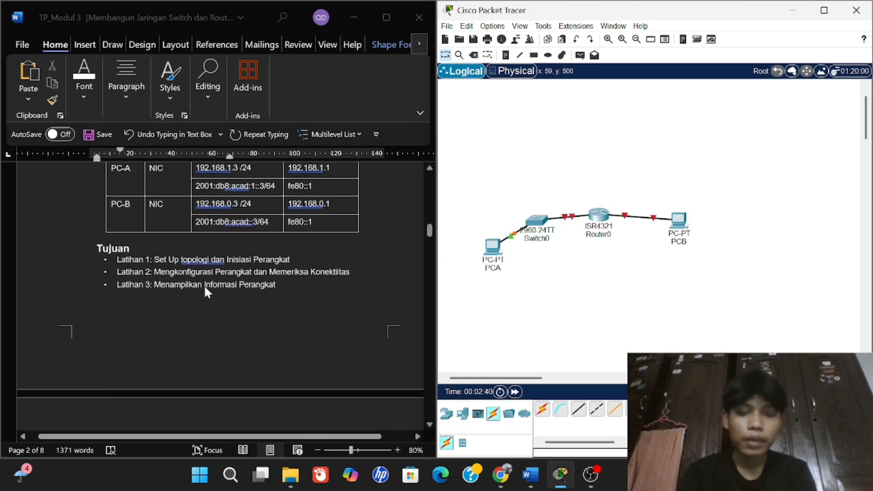
scroll(203, 285, down, 3)
scroll(203, 284, up, 2)
scroll(203, 284, down, 6)
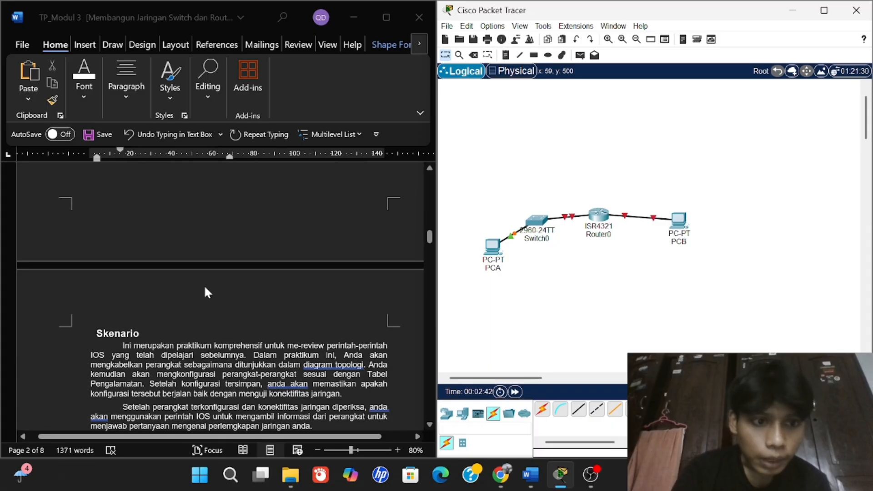
scroll(204, 287, down, 6)
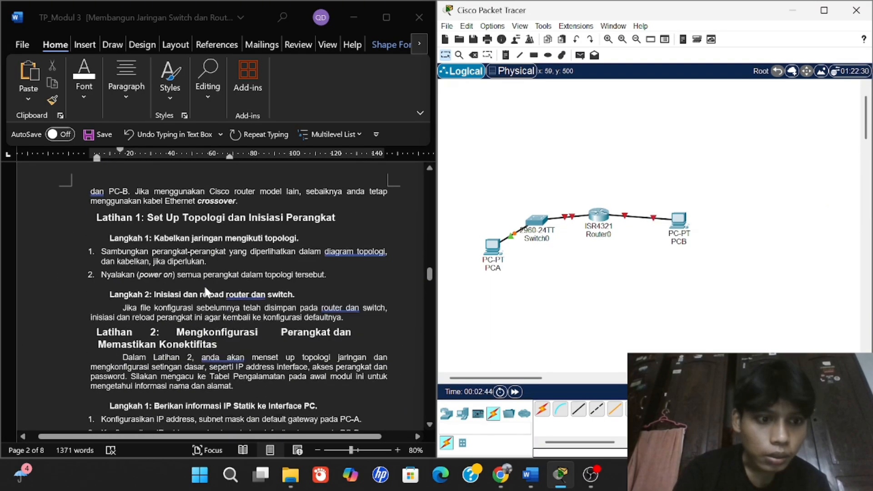
scroll(271, 265, down, 1)
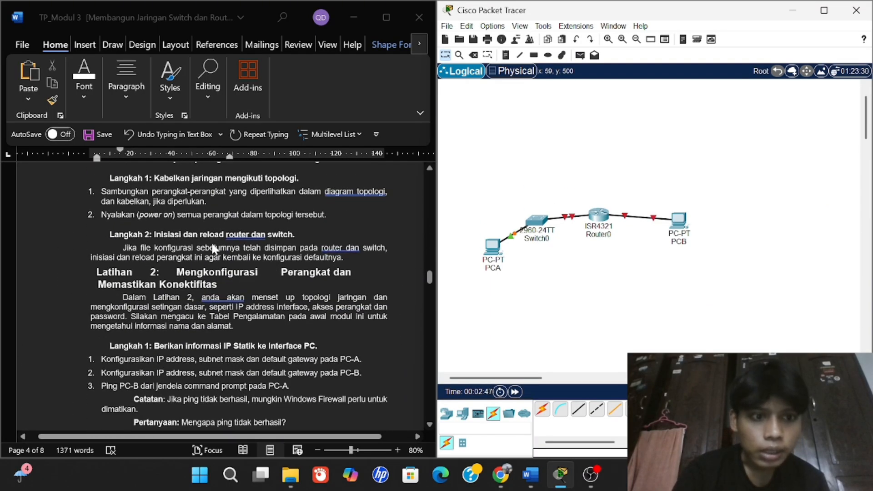
Turn Port Status on for Router0's GigabitEthernet0/0/0 and GigabitEthernet0/0/1 interfaces.
click(596, 220)
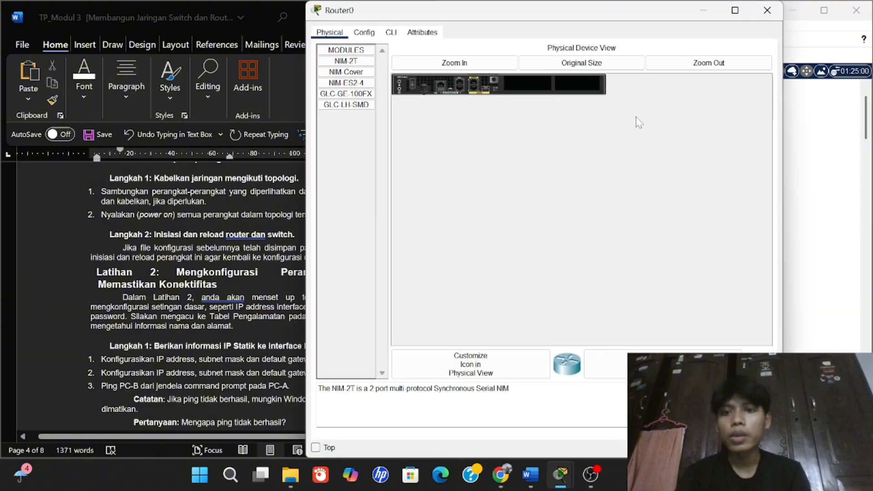
click(363, 33)
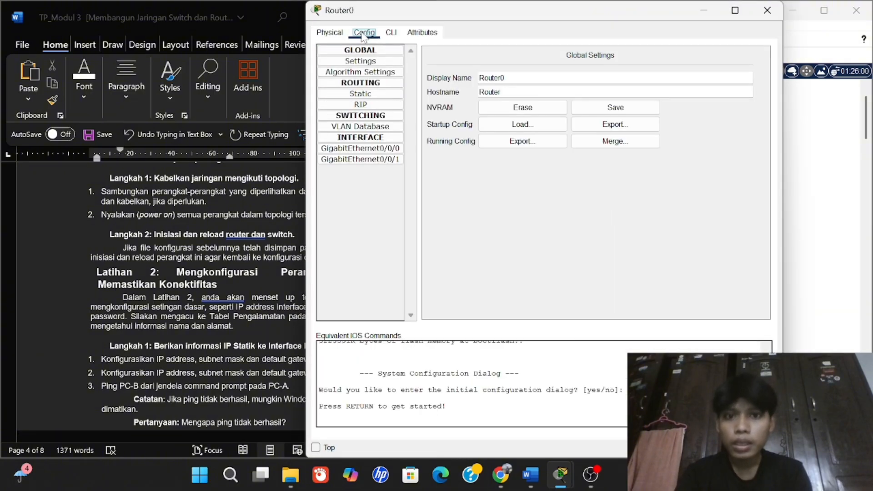
click(359, 148)
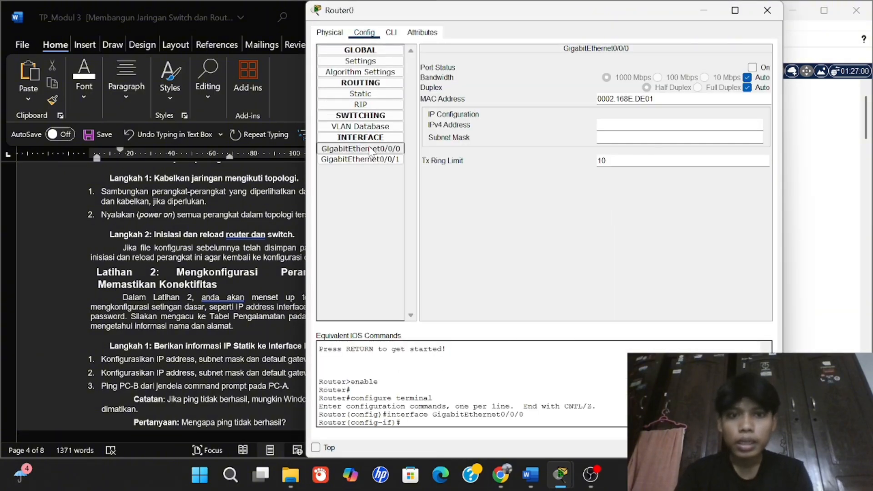
click(752, 67)
key(Down)
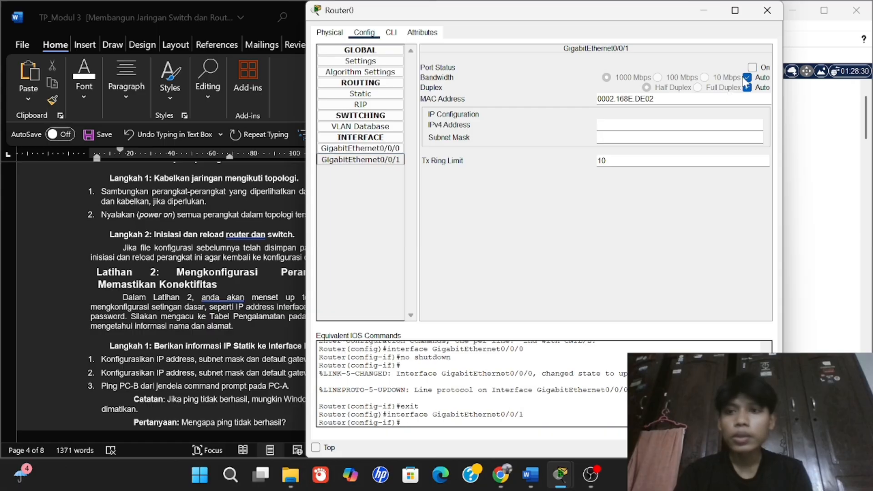
click(753, 68)
click(766, 10)
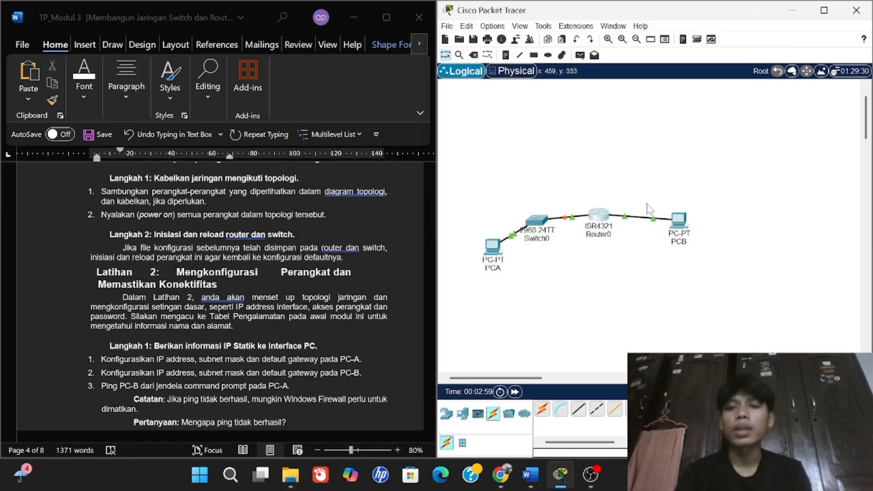
scroll(343, 327, down, 2)
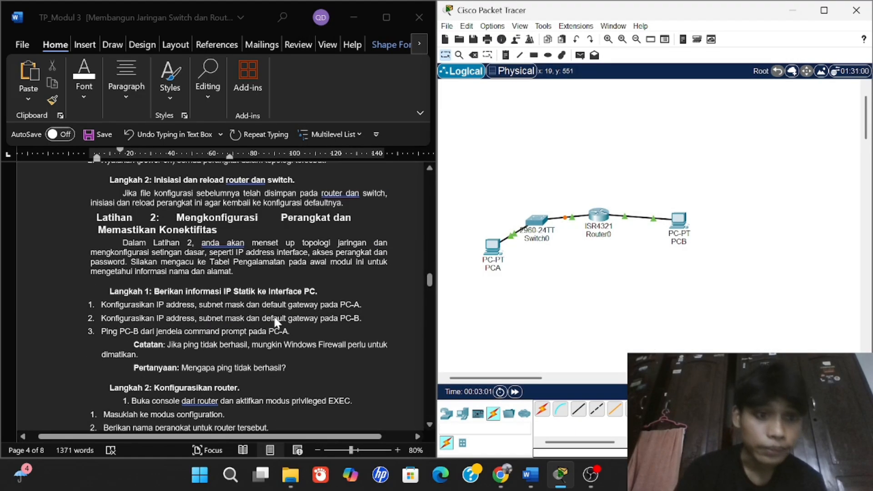
Open IP Configuration in PCA's Desktop tab.
scroll(275, 323, up, 1)
scroll(275, 323, down, 1)
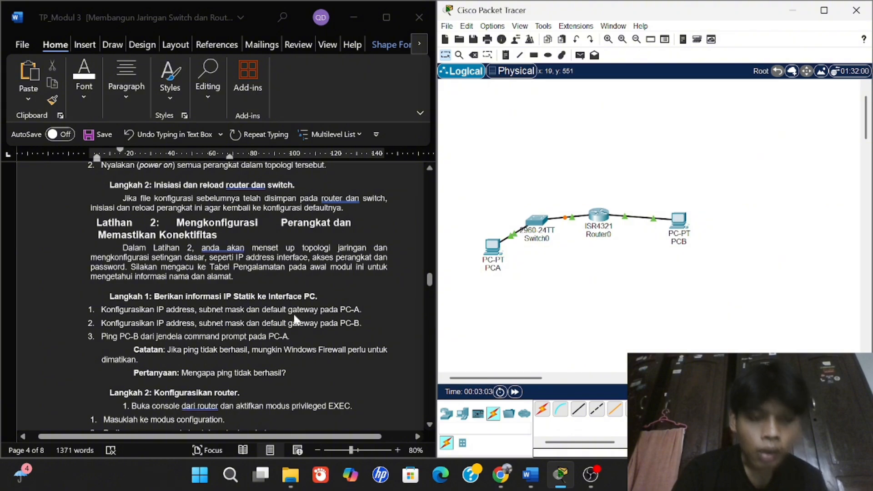
scroll(294, 321, up, 15)
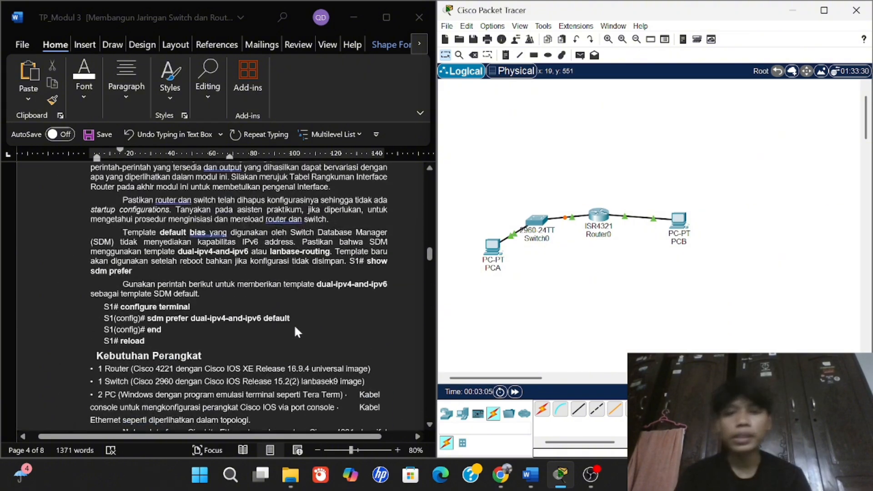
scroll(296, 329, up, 10)
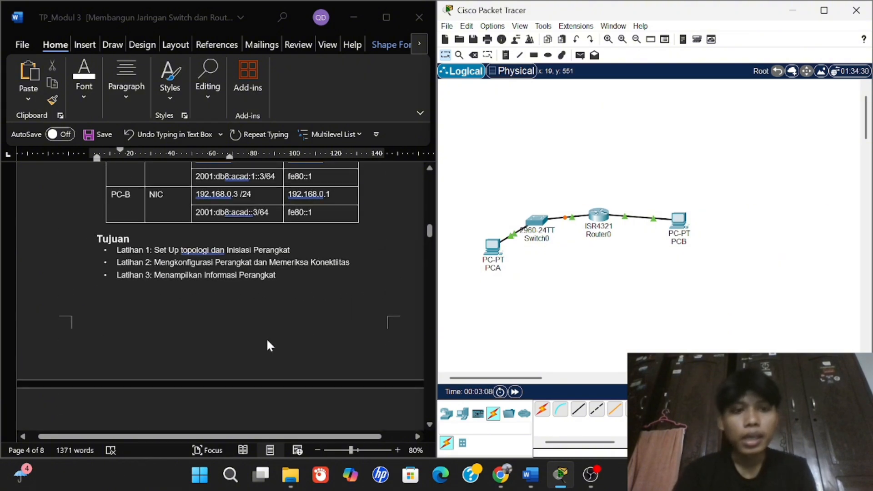
scroll(266, 337, up, 5)
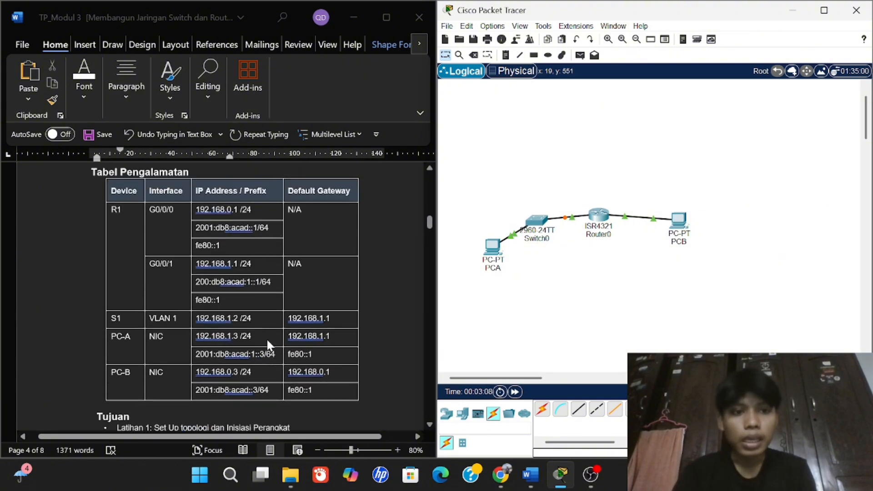
click(493, 248)
click(364, 33)
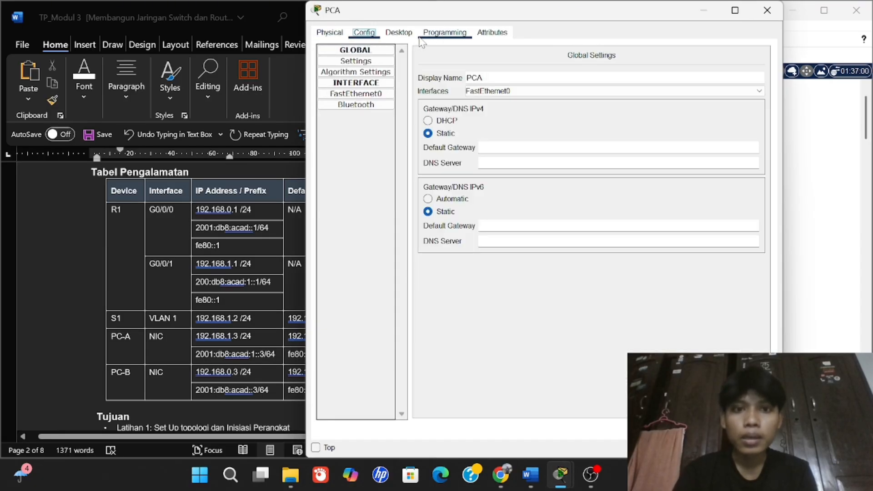
click(402, 34)
click(378, 75)
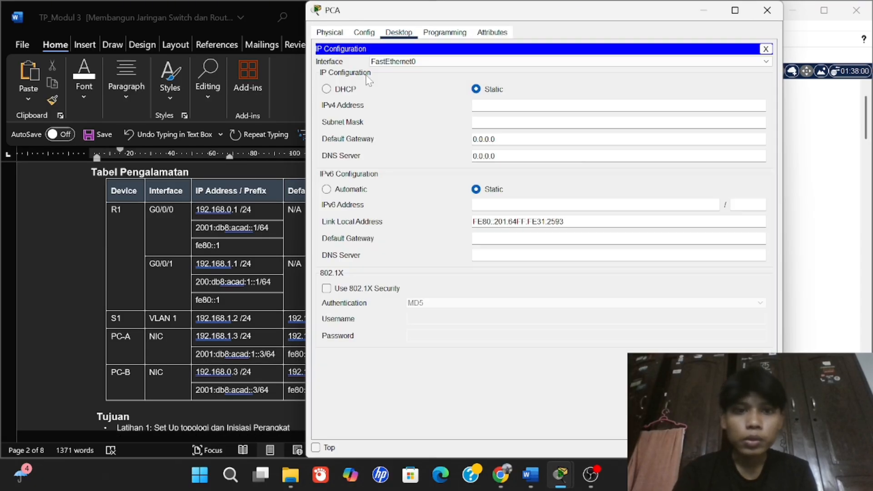
Give PCA IPv4 192.168.1.3, mask 255.255.255.0 and gateway 192.168.1.1.
click(500, 105)
text(1)
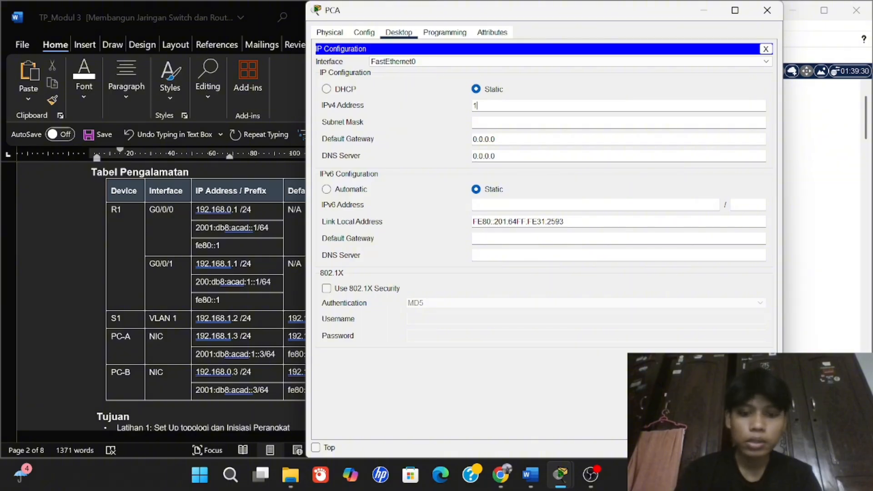
text(92.168)
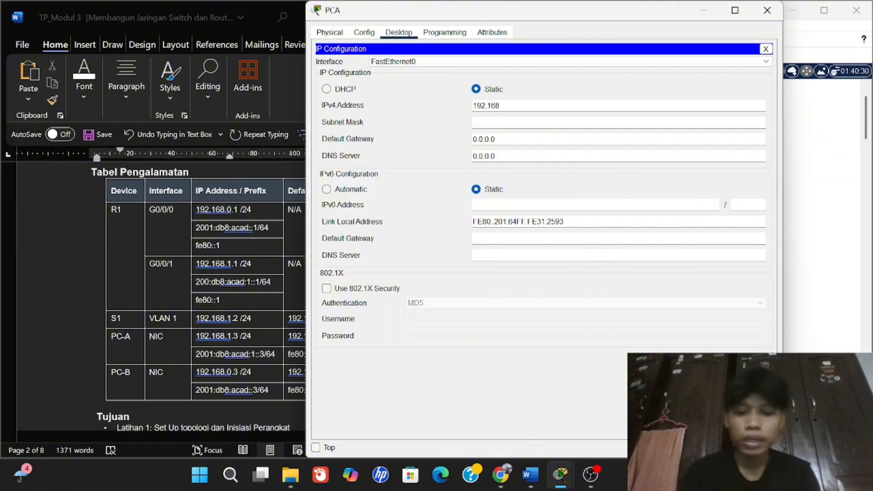
text(.1.3)
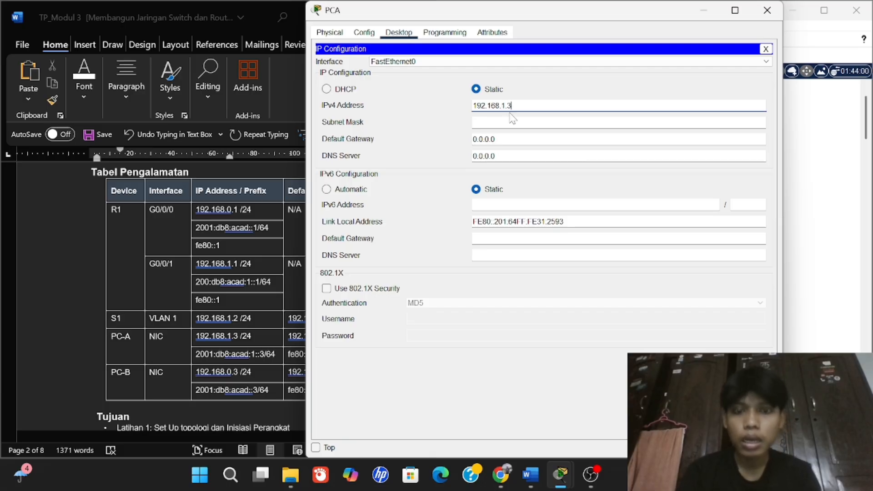
drag(510, 114, 450, 117)
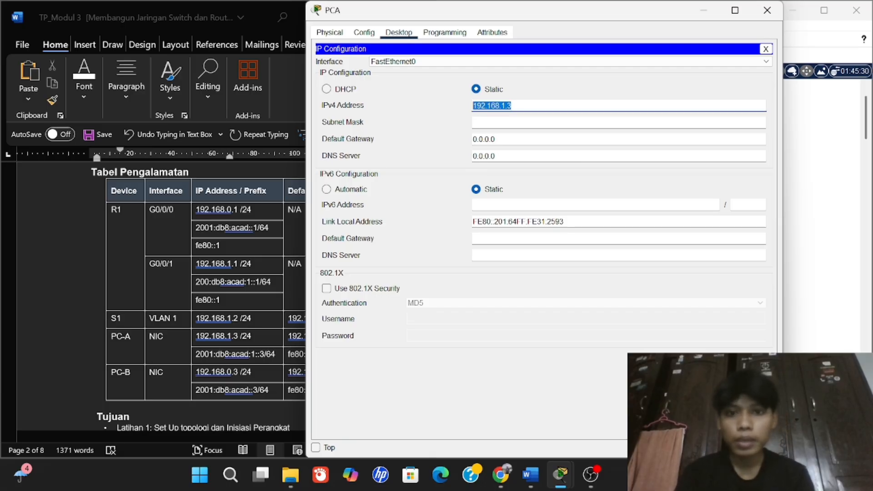
key(Tab)
key(Tab)
text(192.168.1.)
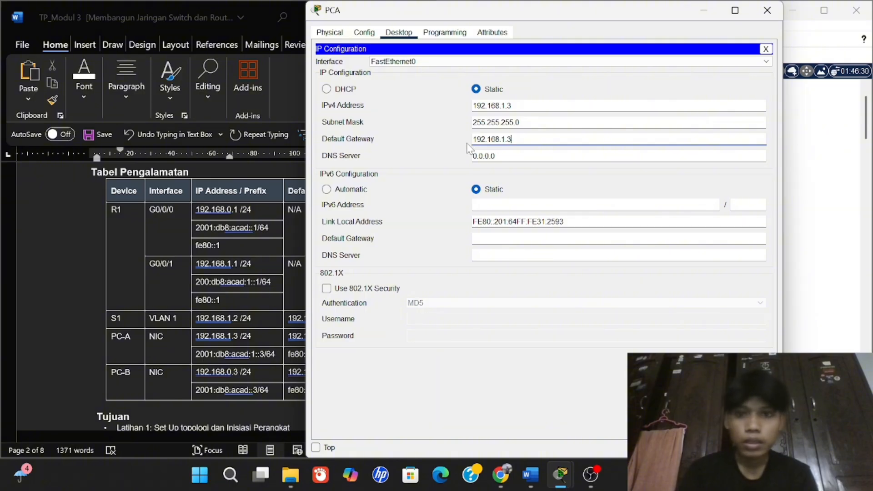
text(1)
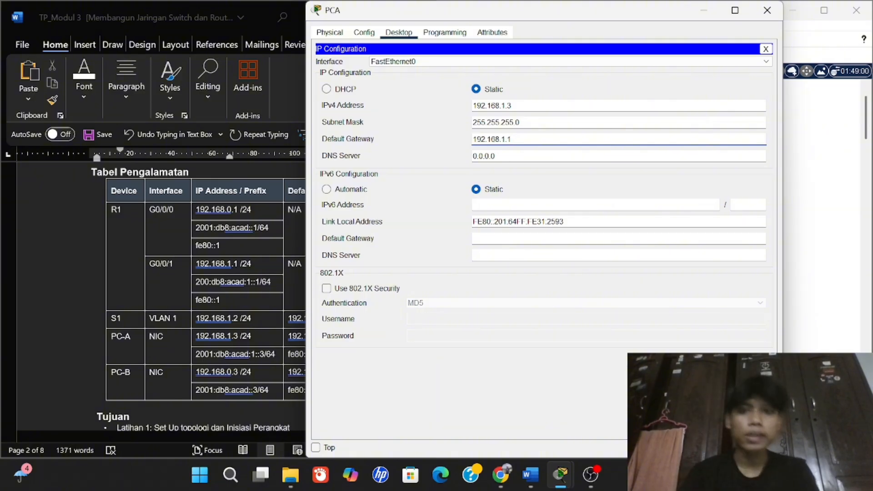
click(767, 10)
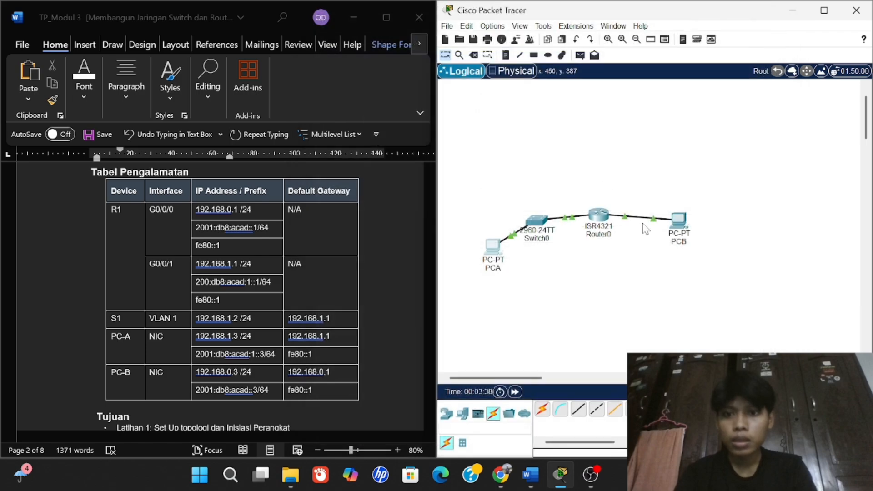
Set PCB's IPv4 to 192.168.0.3, mask 255.255.255.0, gateway 192.168.0.1.
click(678, 230)
click(398, 117)
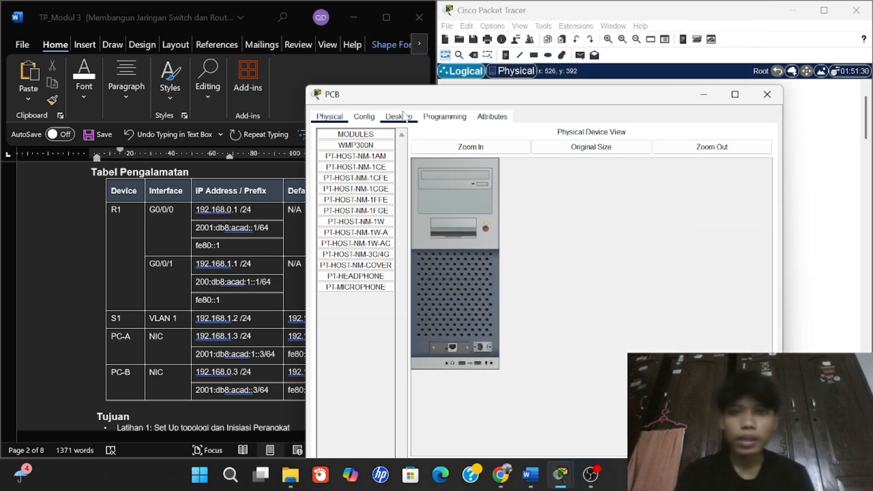
click(357, 157)
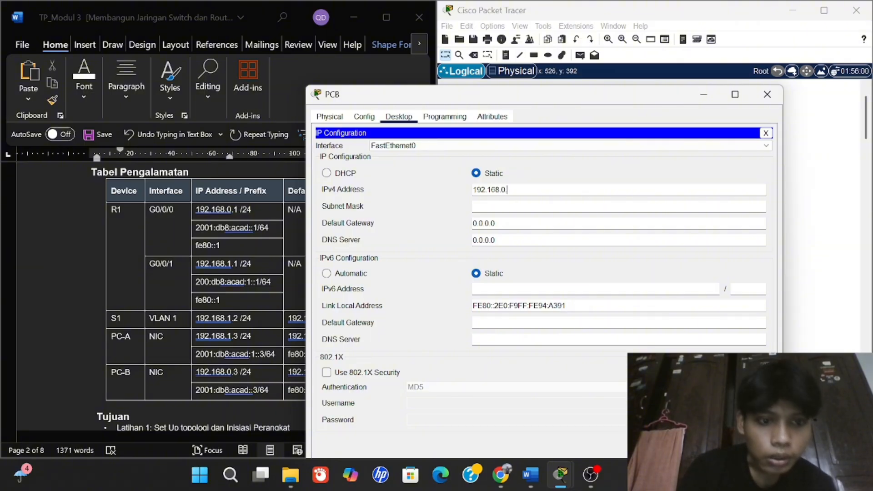
text(3)
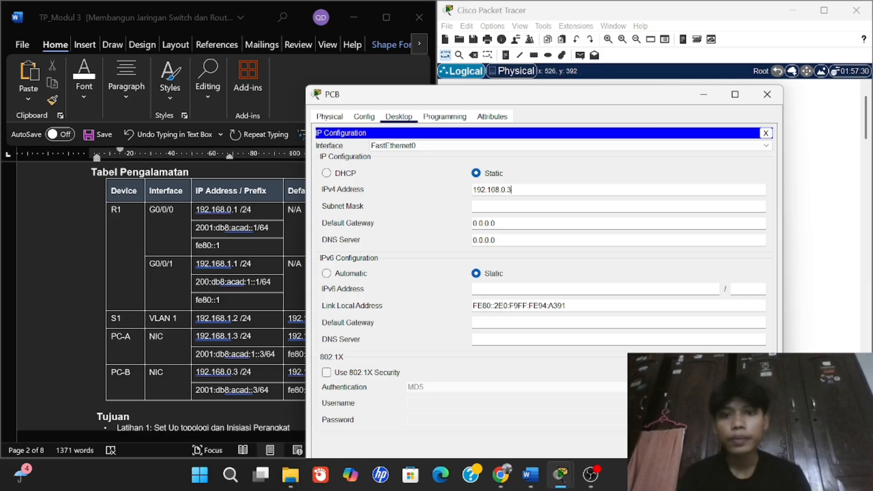
key(ctrl+a)
key(ctrl+c)
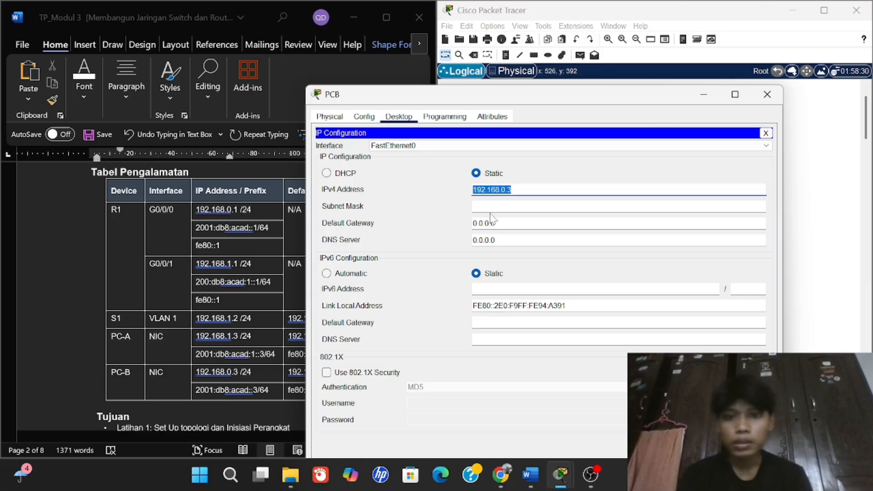
key(Tab)
key(Tab)
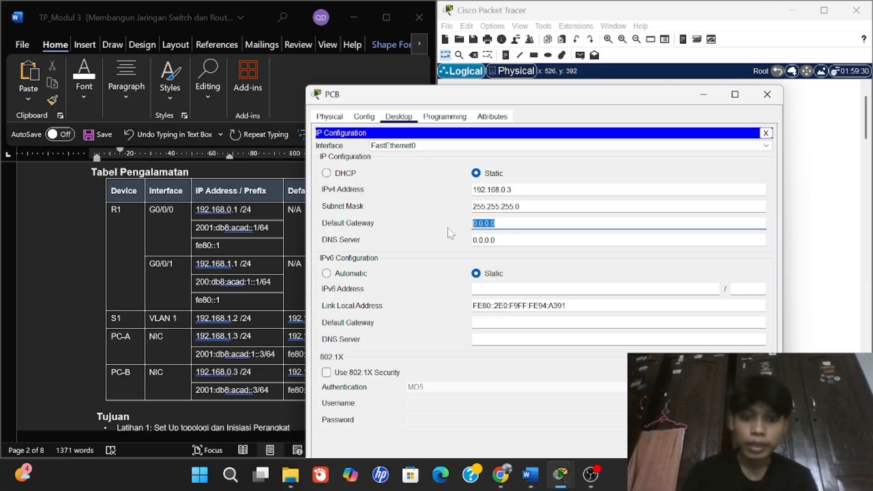
key(ctrl+v)
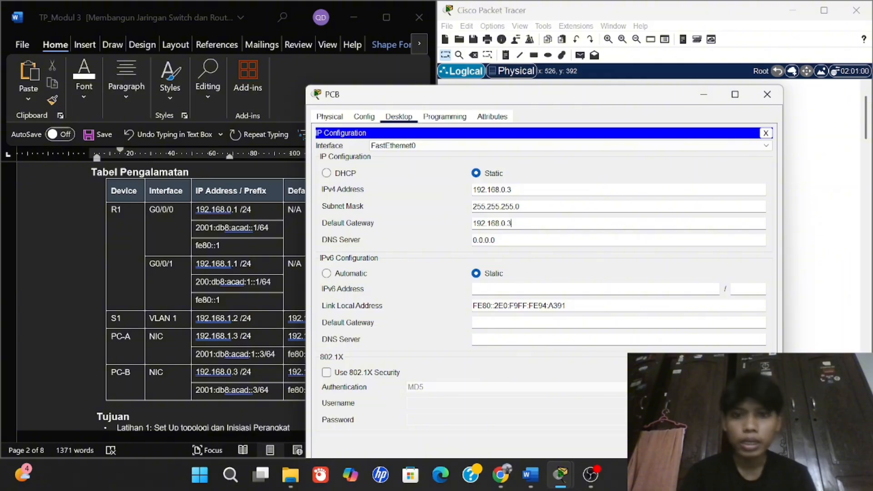
key(BackSpace)
text(1)
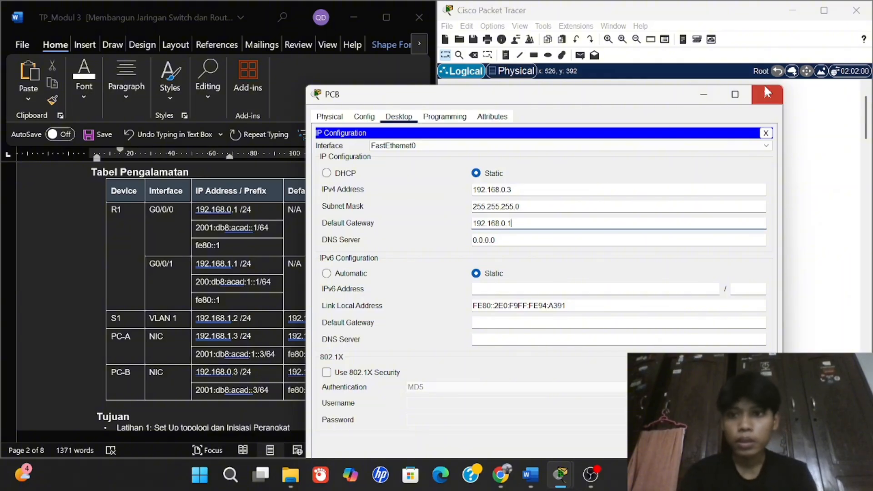
click(767, 92)
Run 'ping 192.168.1.3' in PCB's Command Prompt; the requests time out.
scroll(336, 250, down, 10)
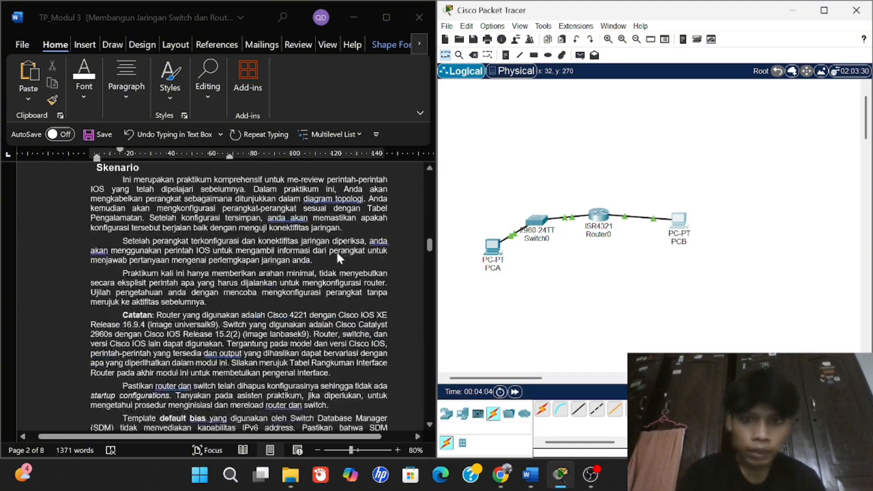
scroll(337, 256, down, 15)
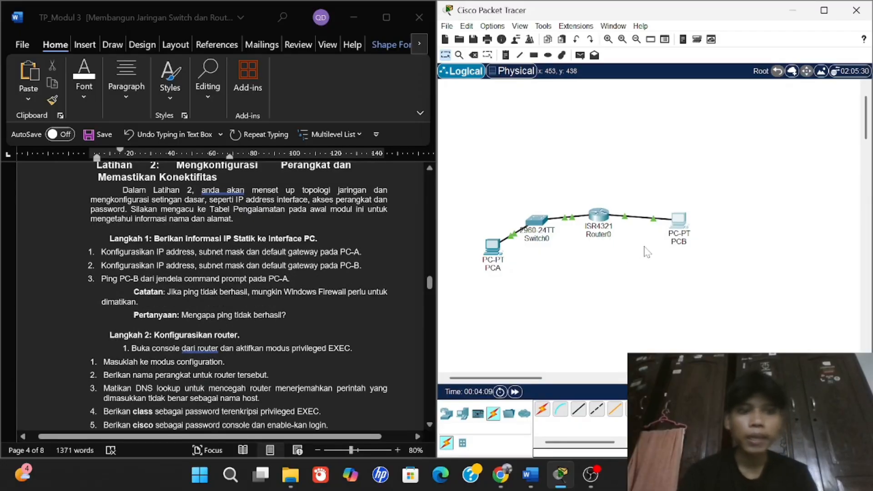
click(679, 221)
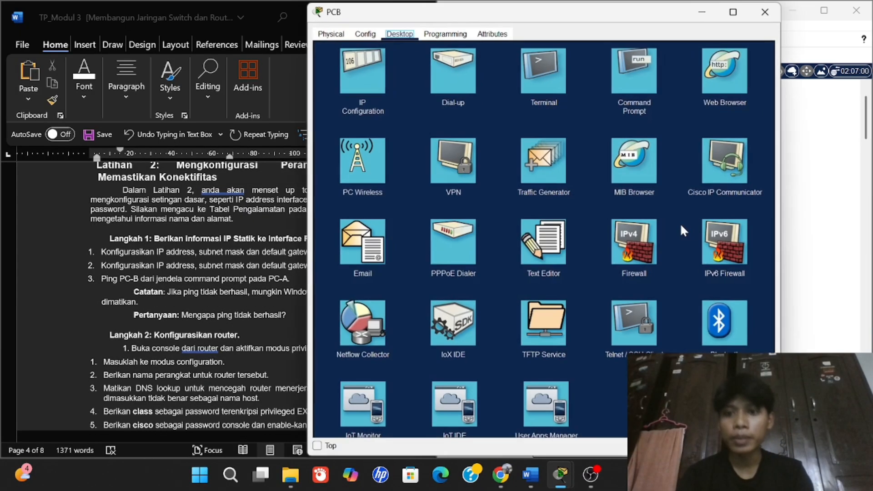
click(625, 93)
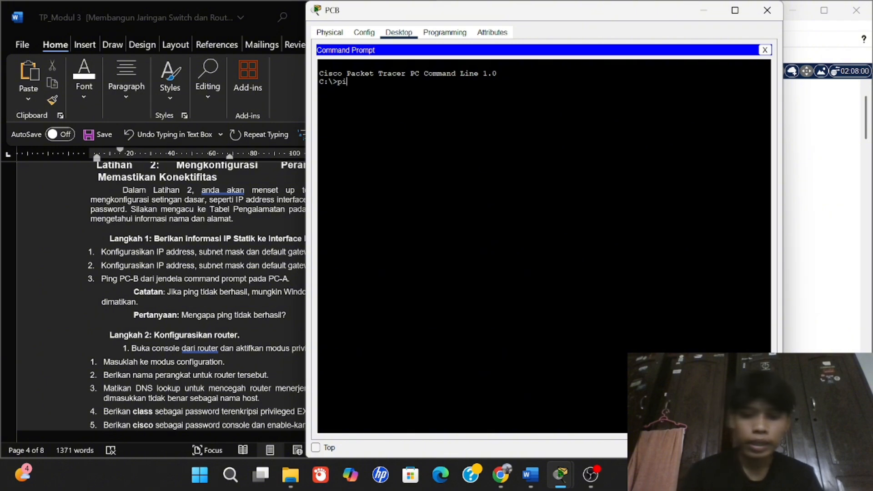
text(ping 192.)
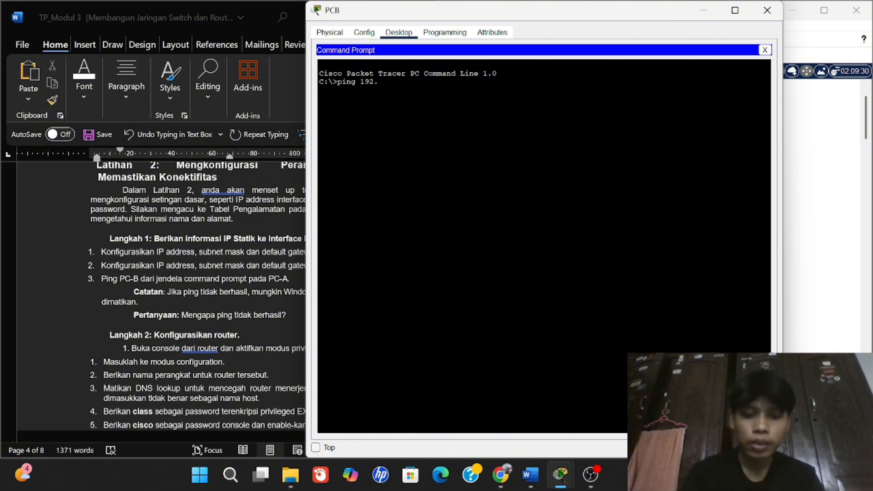
text(168)
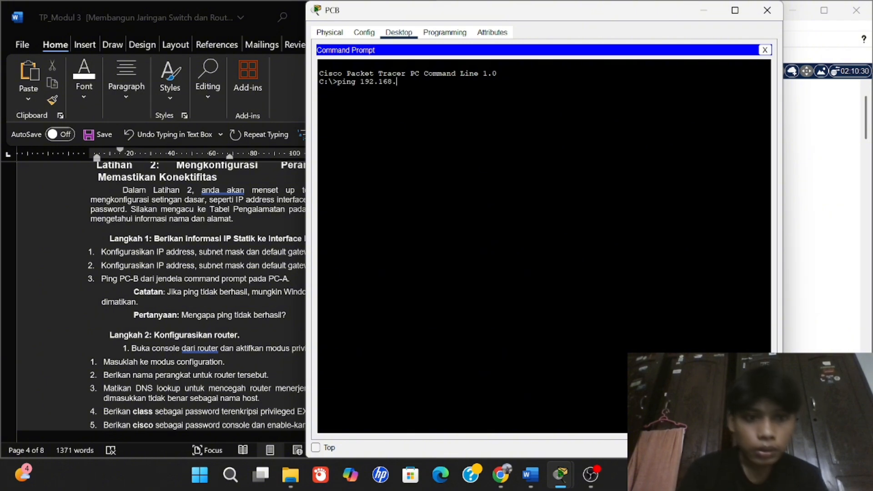
text(.1)
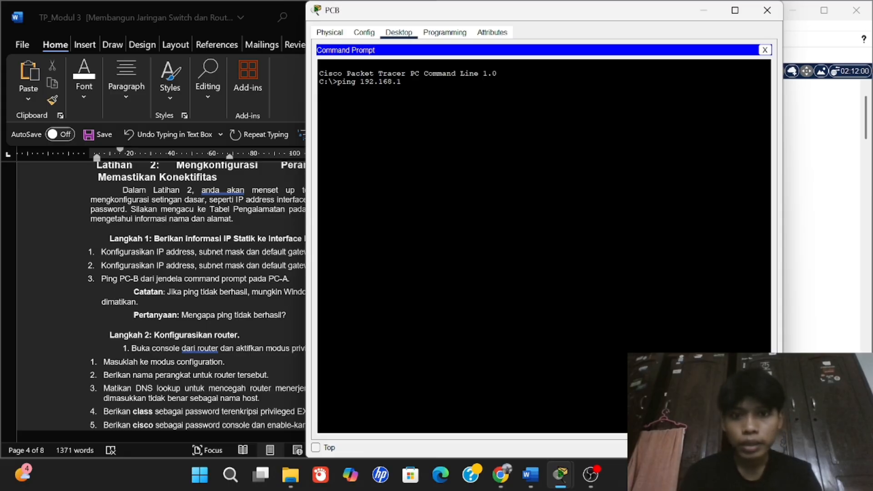
text(.3)
key(Return)
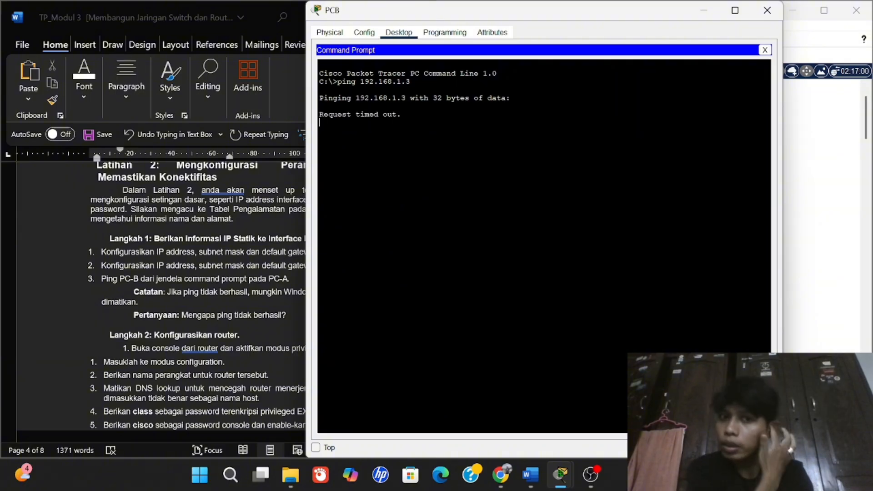
drag(487, 21, 524, 50)
Type the answer 'Ya belum di konfigurasi routernya' under the ping question in Word.
click(292, 319)
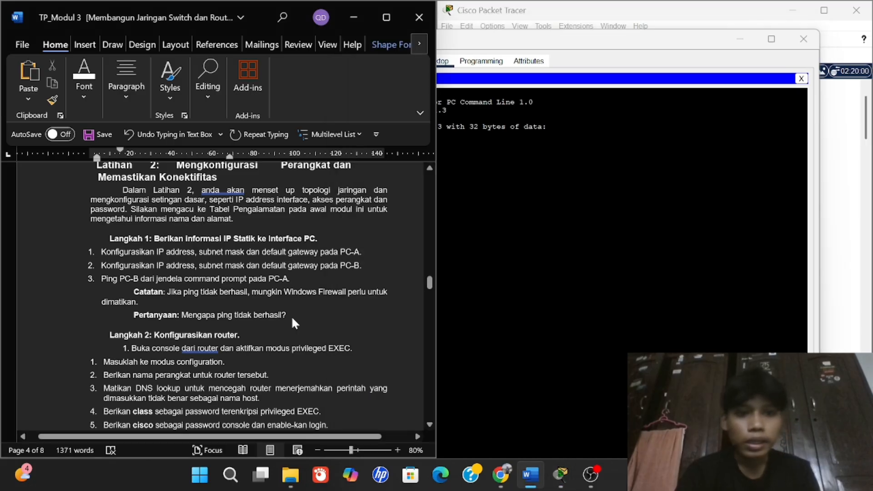
text(Ya )
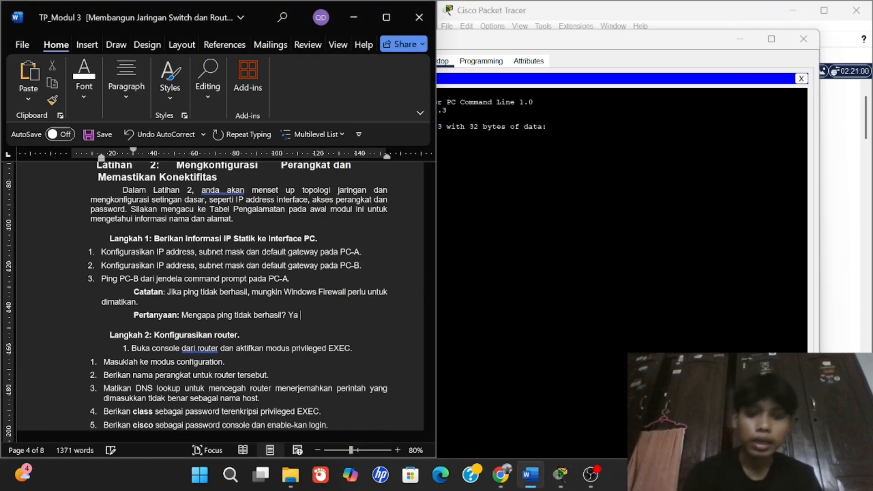
text(keblun)
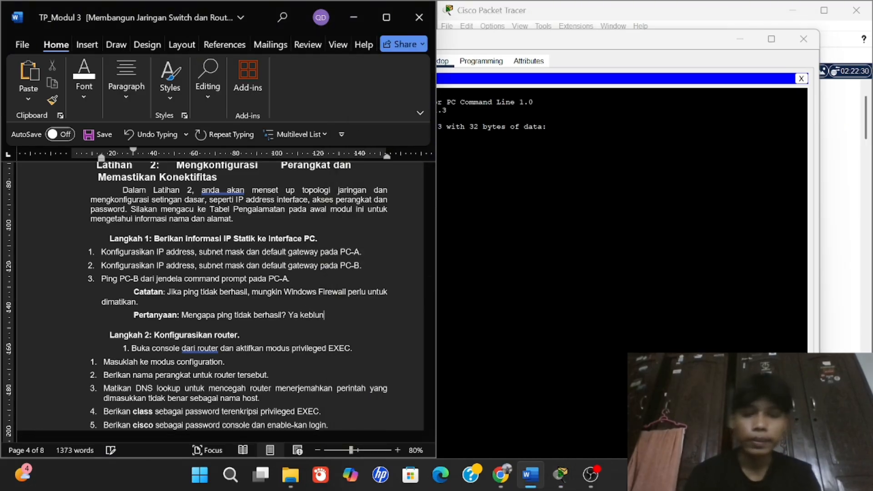
key(BackSpace)
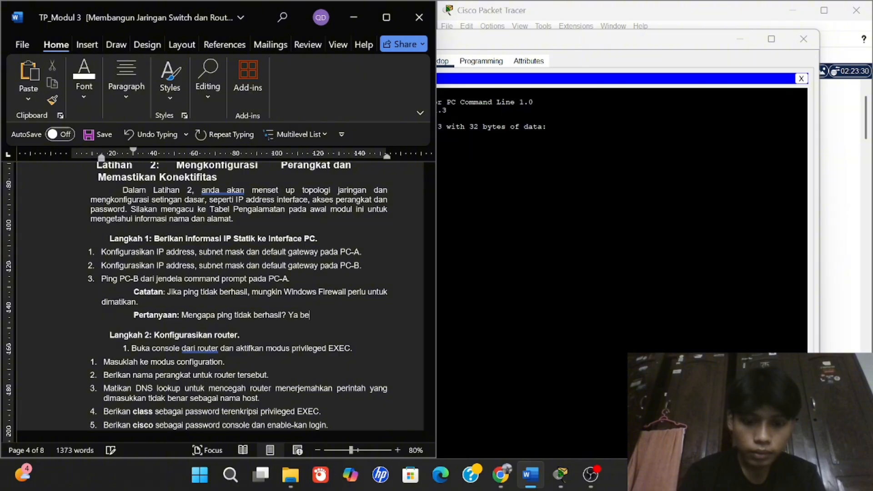
text(igurasi)
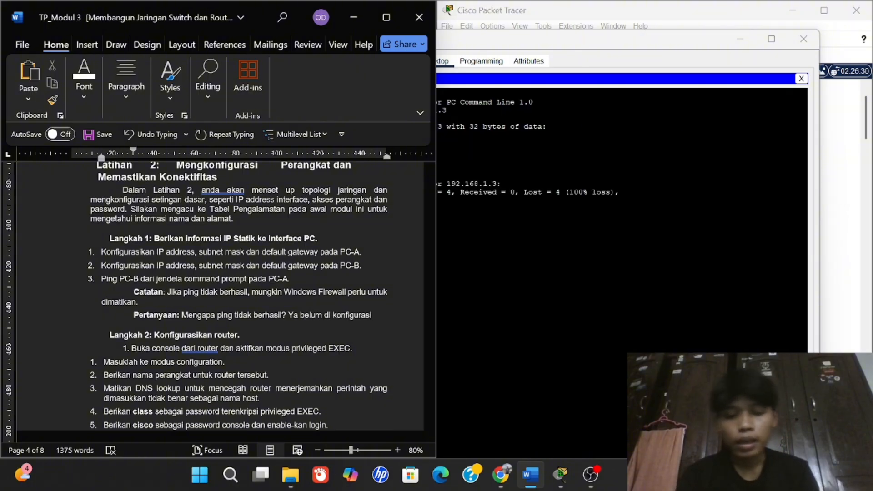
text( routernya)
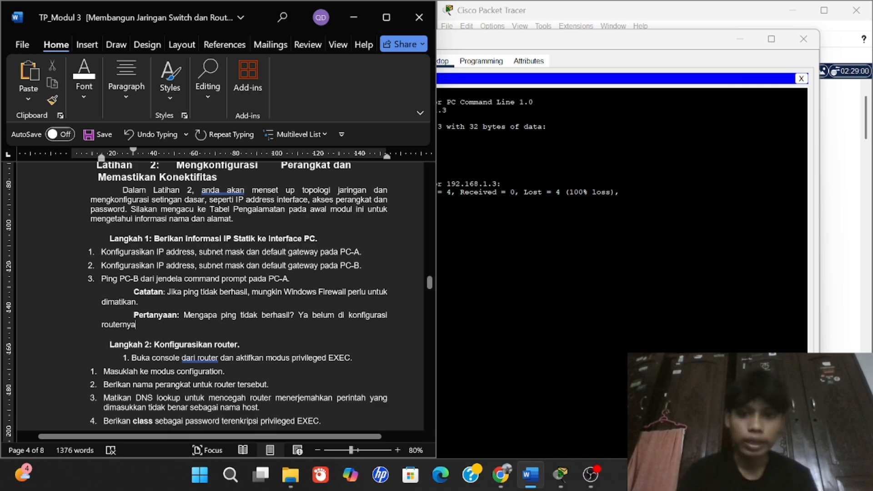
Close PCB's window to return to the Packet Tracer topology.
click(765, 69)
click(803, 40)
scroll(222, 296, down, 2)
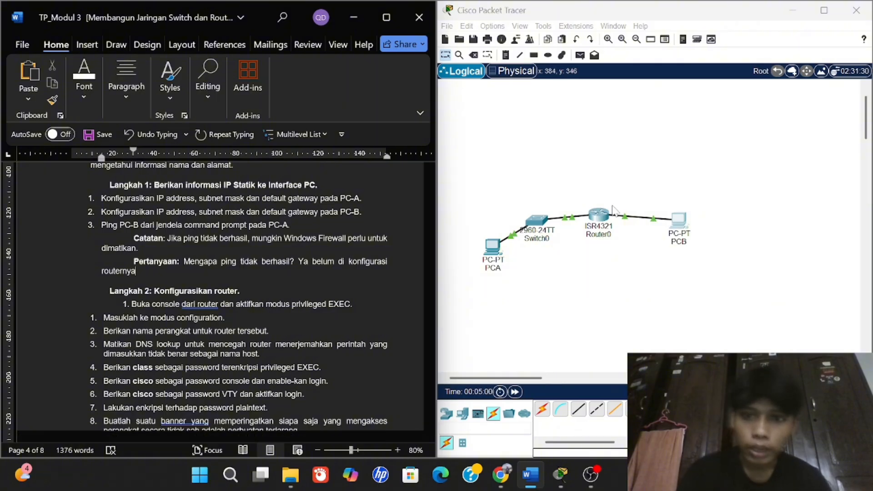
Look at Router0's CLI tab, then close its window.
click(600, 218)
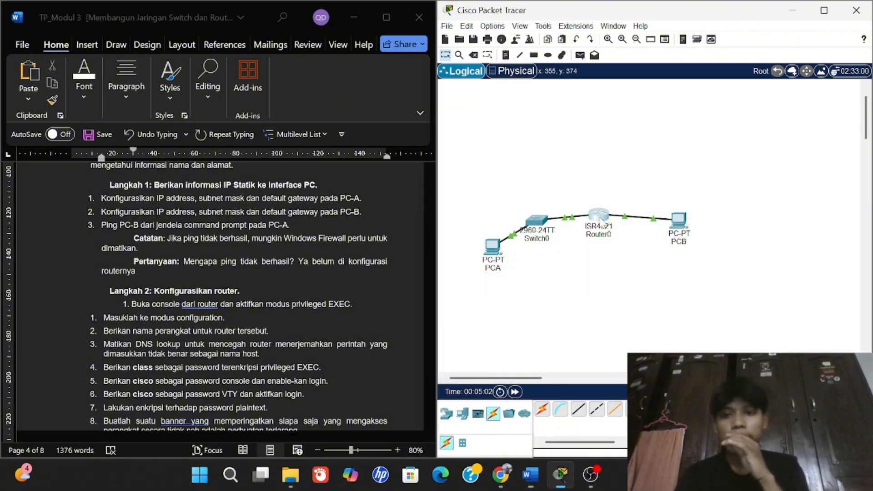
click(391, 33)
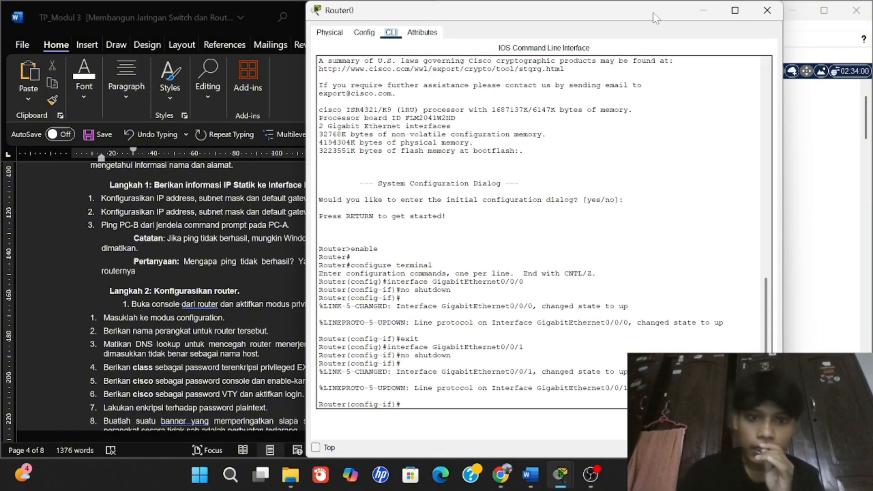
click(766, 10)
Run a console cable from PCB's RS 232 port to Router0's Console port.
click(560, 410)
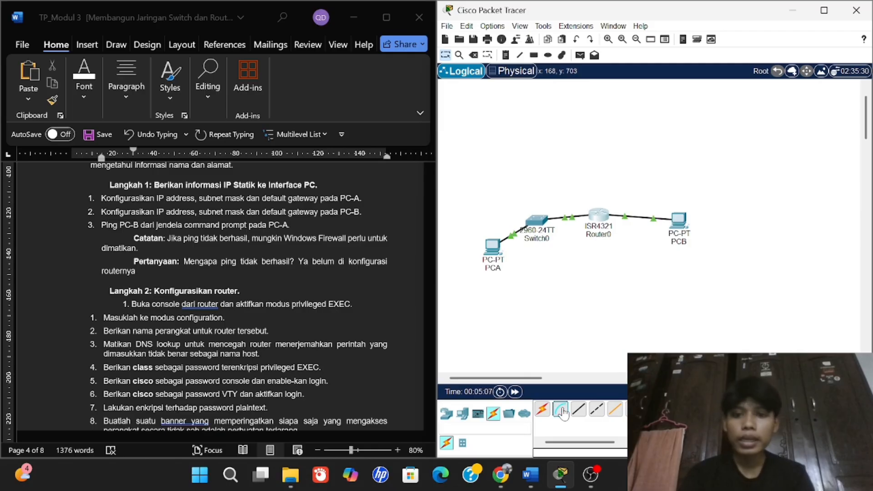
click(680, 223)
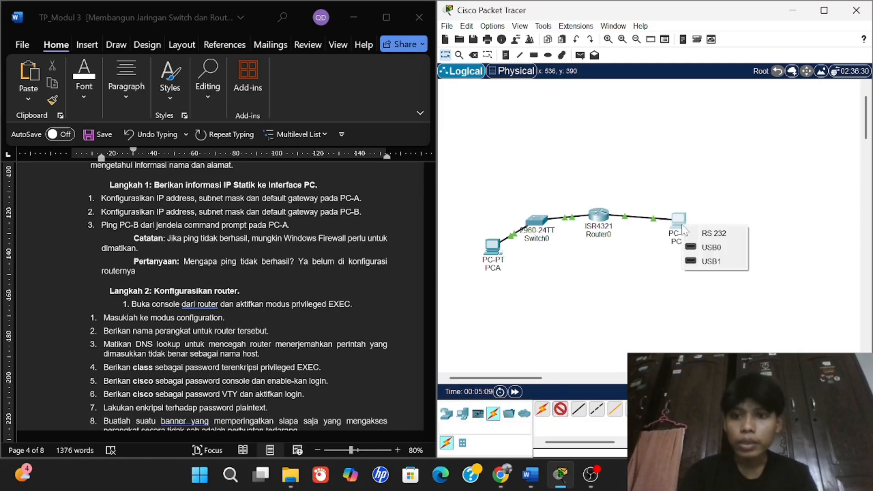
click(708, 233)
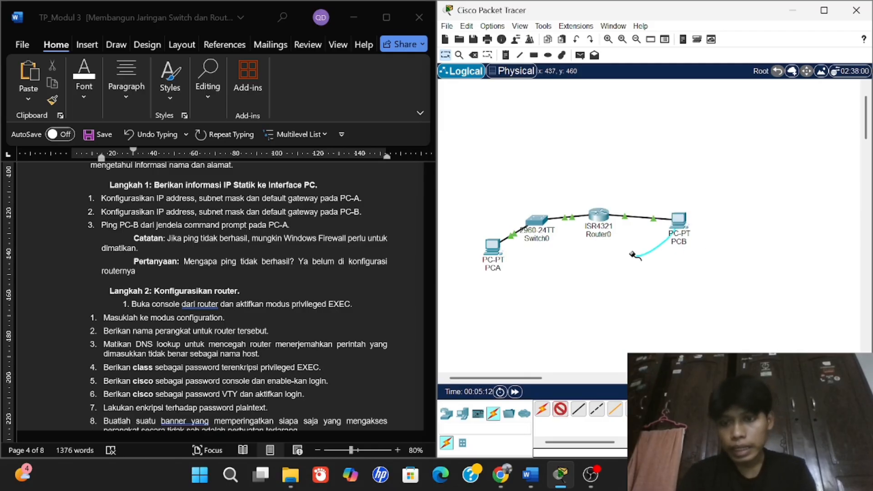
click(599, 216)
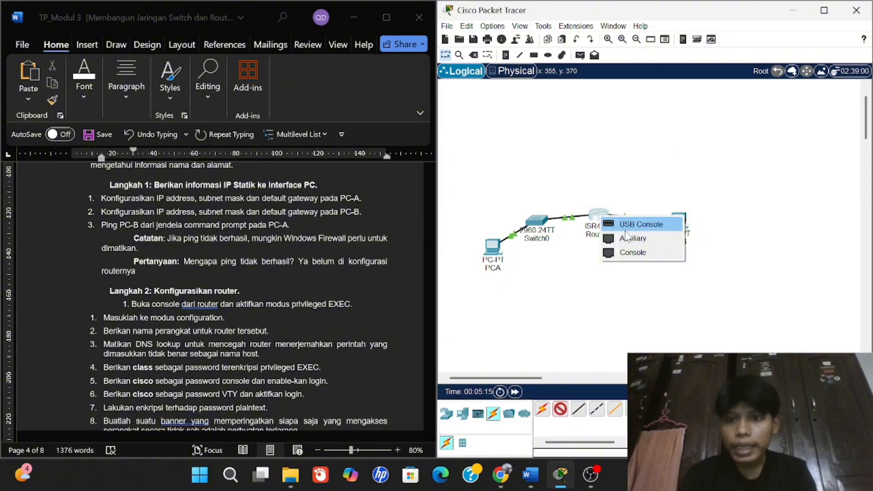
click(632, 252)
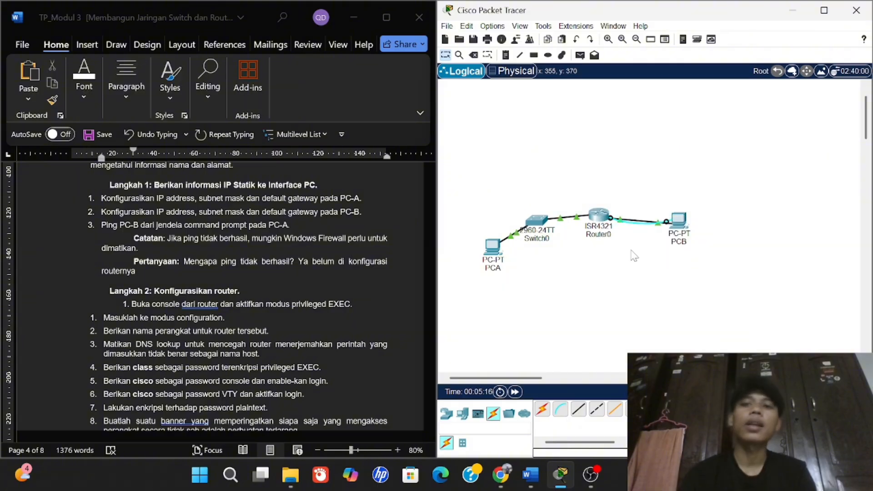
Open PCB's Terminal to Router0's console with the default 9600-baud settings.
click(678, 218)
click(539, 74)
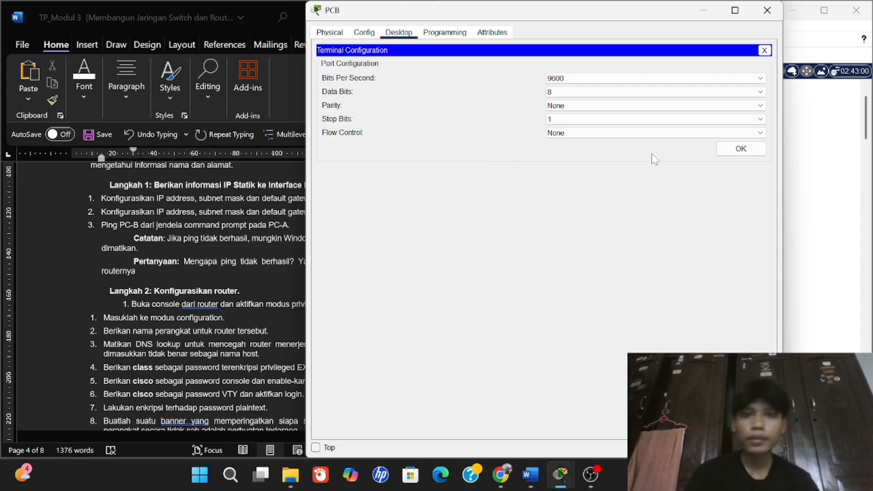
click(740, 148)
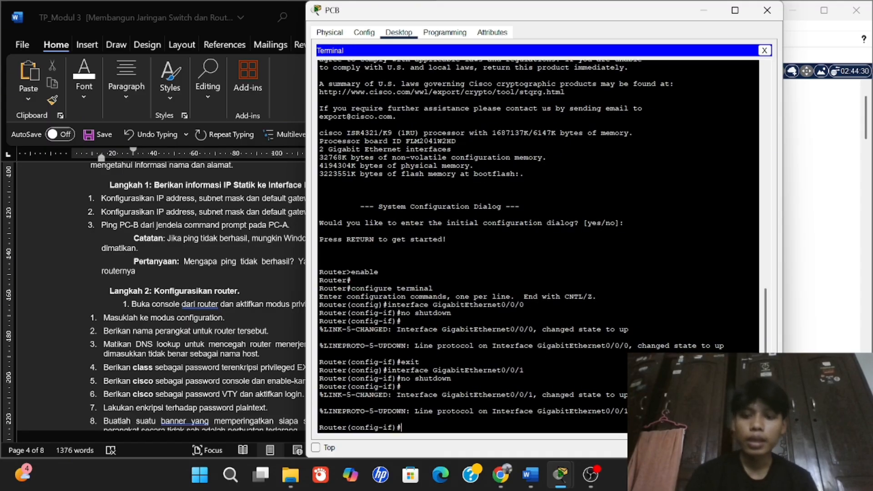
key(Return)
key(Return)
Exit twice with 'ex' to leave interface configuration and end the console session.
key(Return)
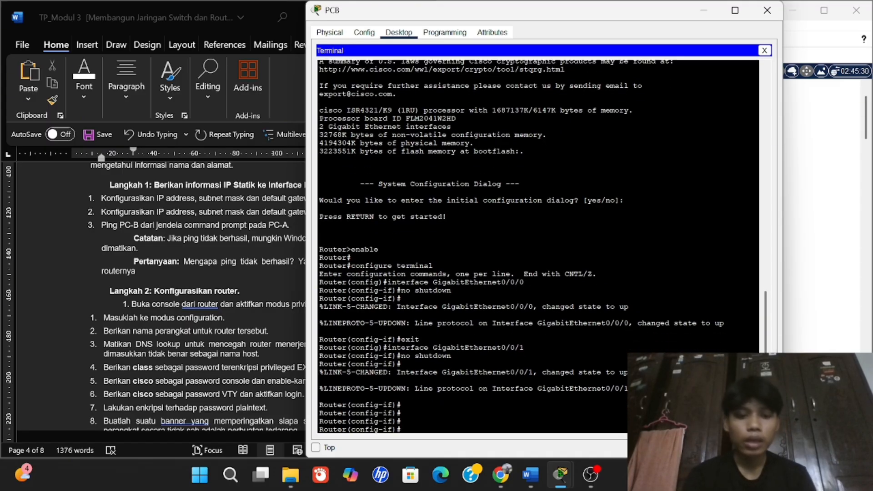
text(ex)
key(Return)
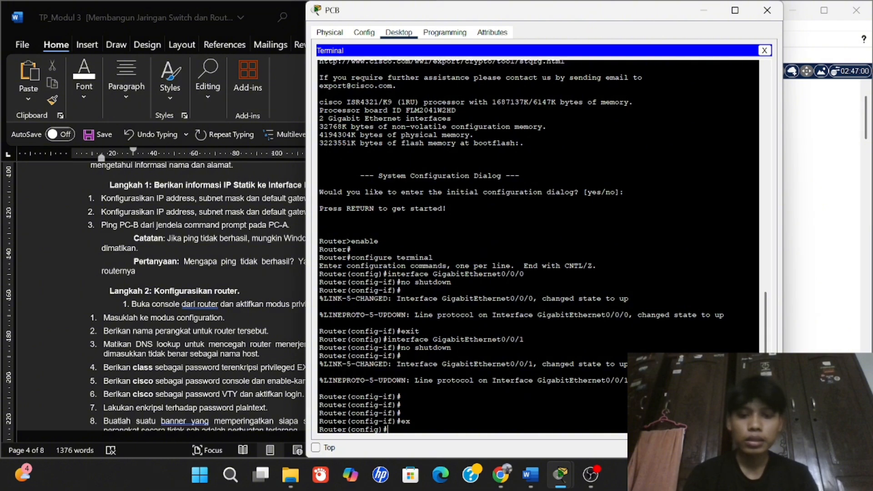
text(ex)
key(Return)
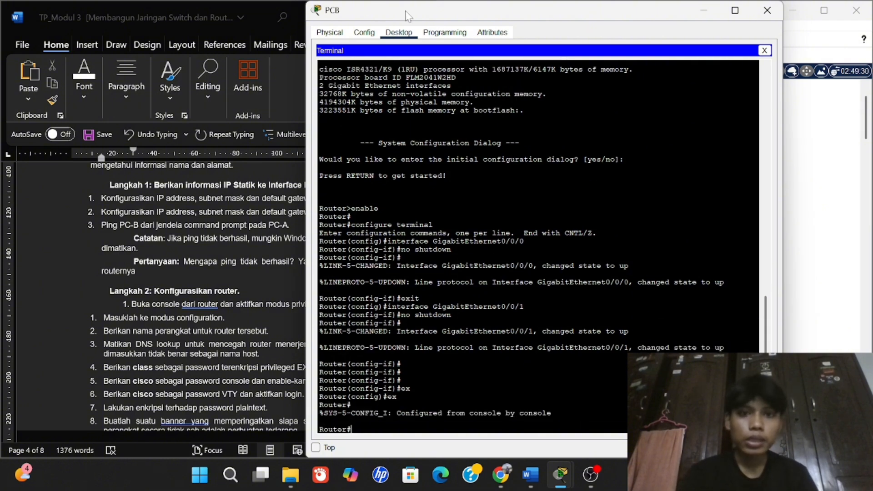
drag(406, 15, 444, 20)
Restart the console session and enter privileged EXEC, then global configuration mode.
text(ex)
key(Return)
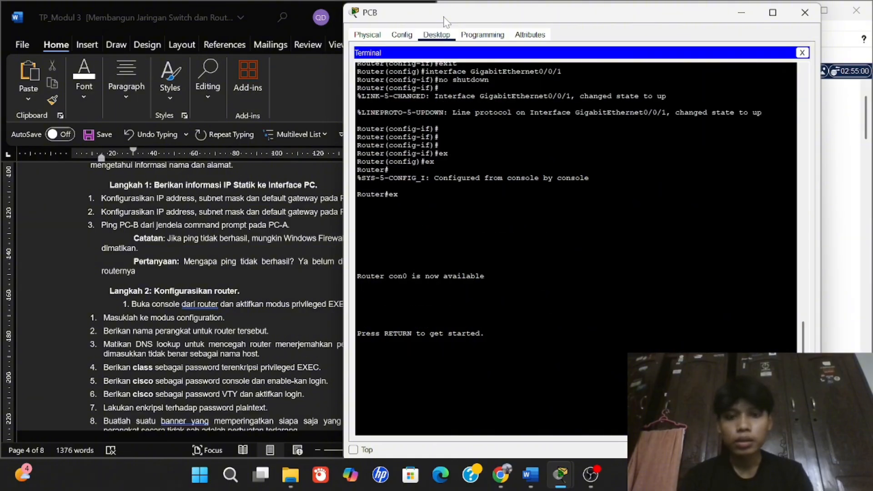
key(Return)
text(en)
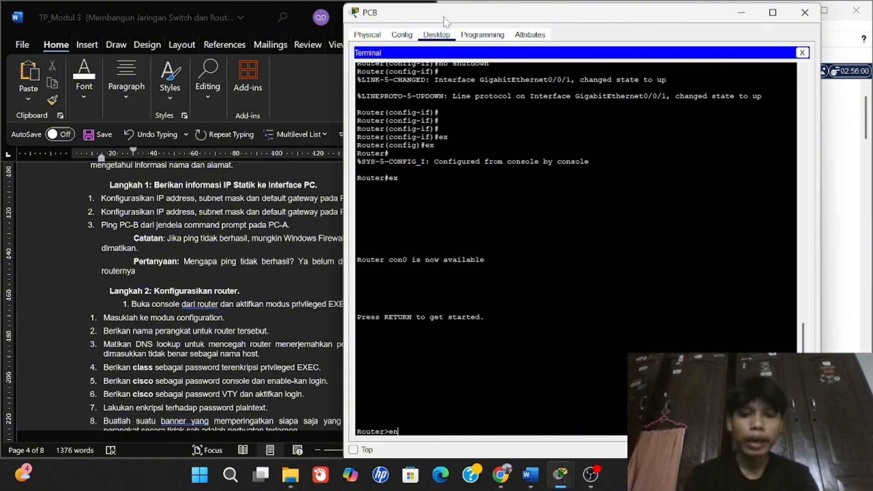
key(Return)
text(cig)
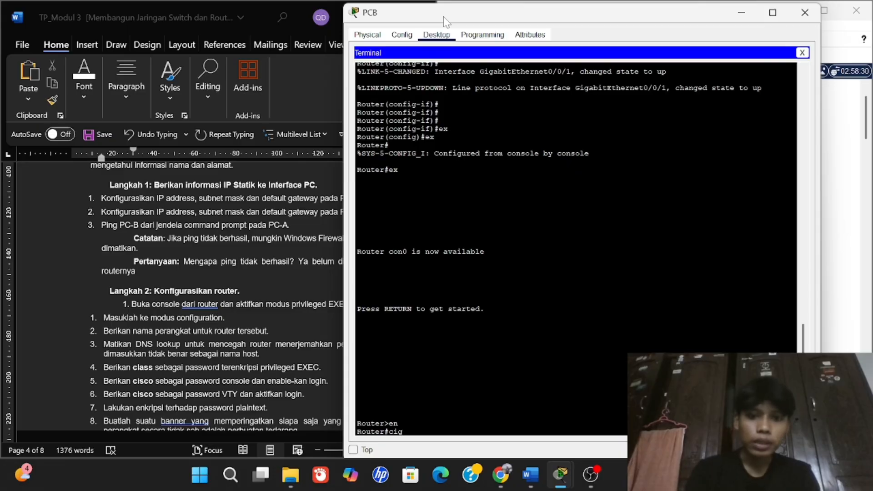
key(BackSpace)
key(BackSpace)
text(onfig t)
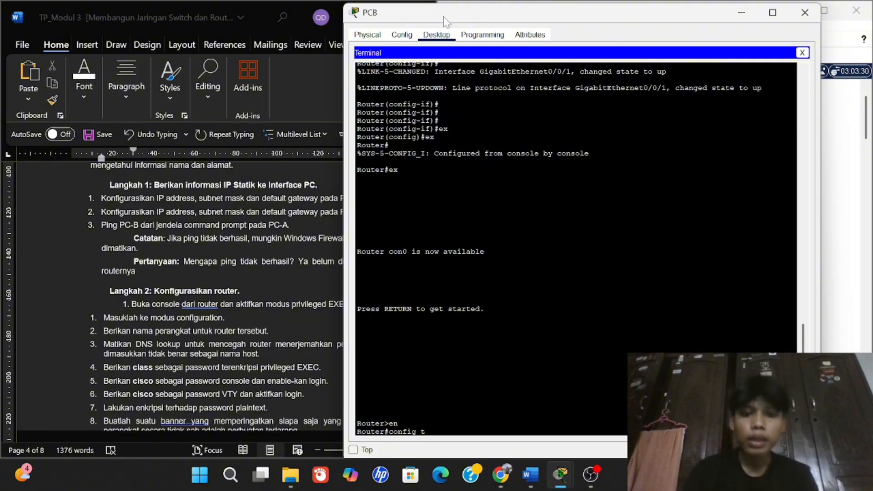
key(Return)
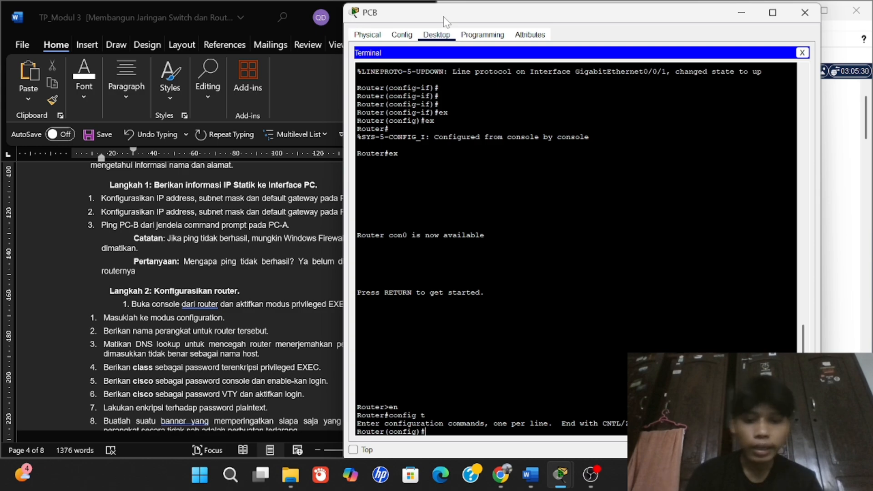
Set the hostname to R1 and disable DNS lookup with 'no ip domain-lookup'.
text(hostname)
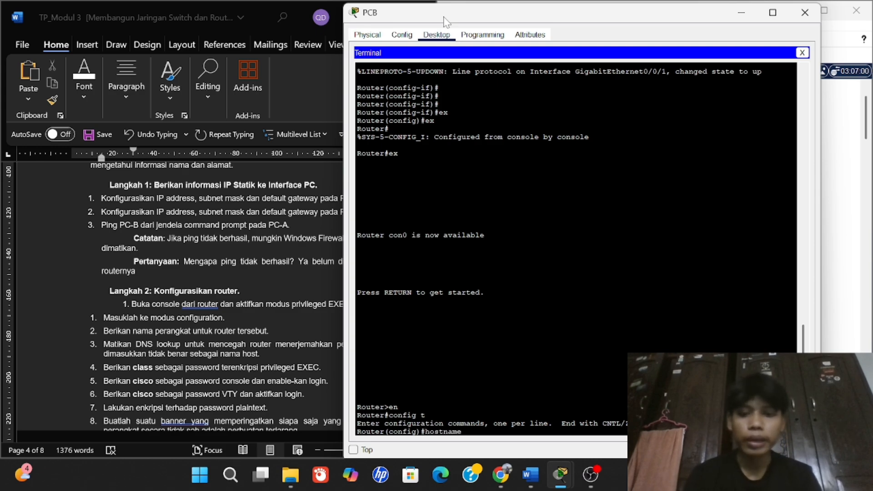
text( R)
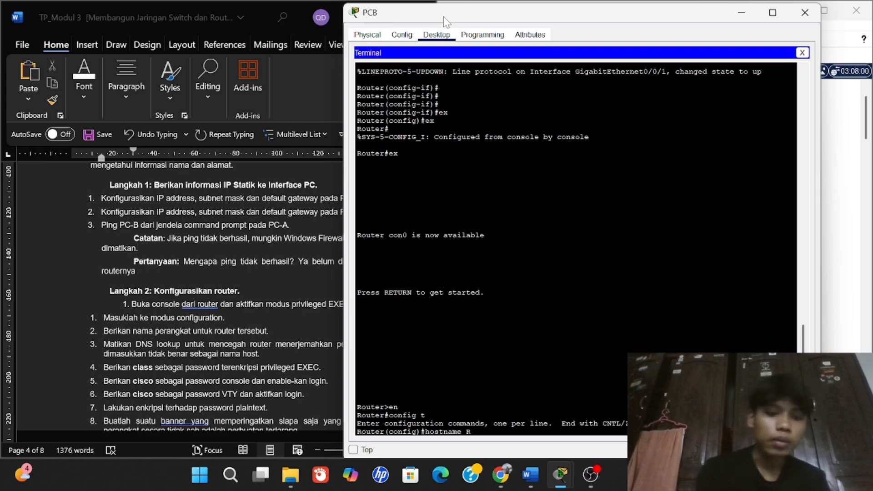
text(1)
key(Return)
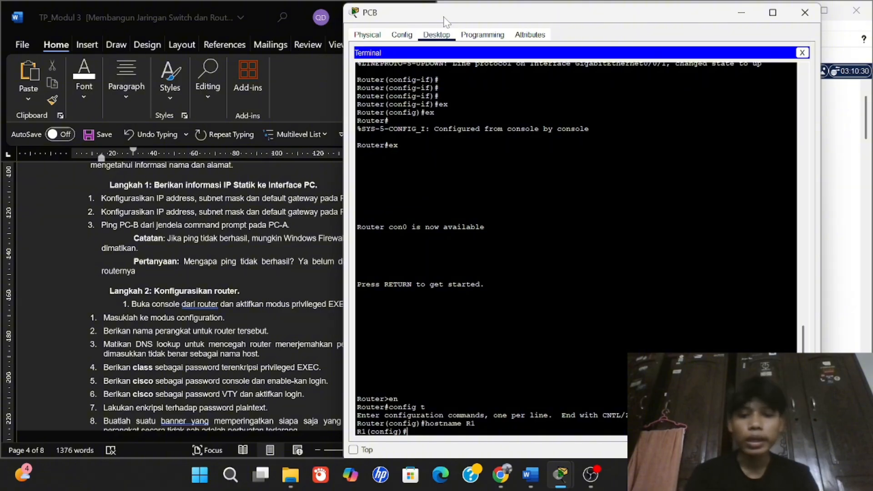
text(no ip)
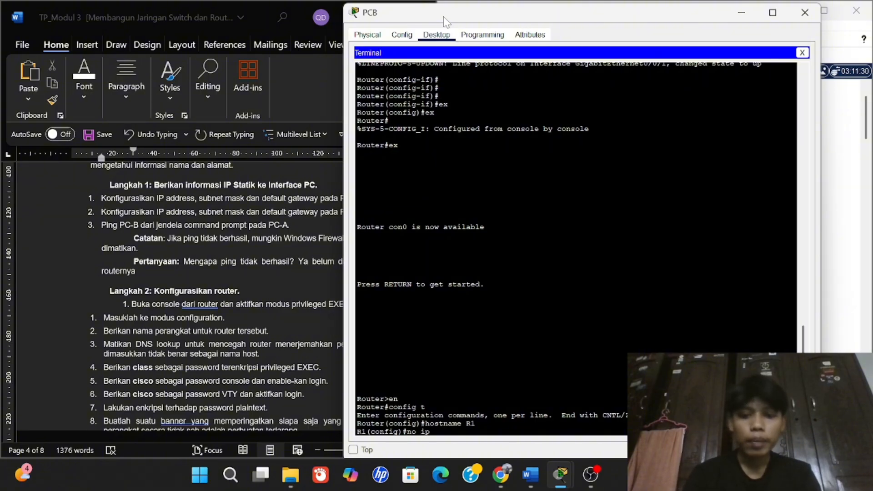
text( domain-)
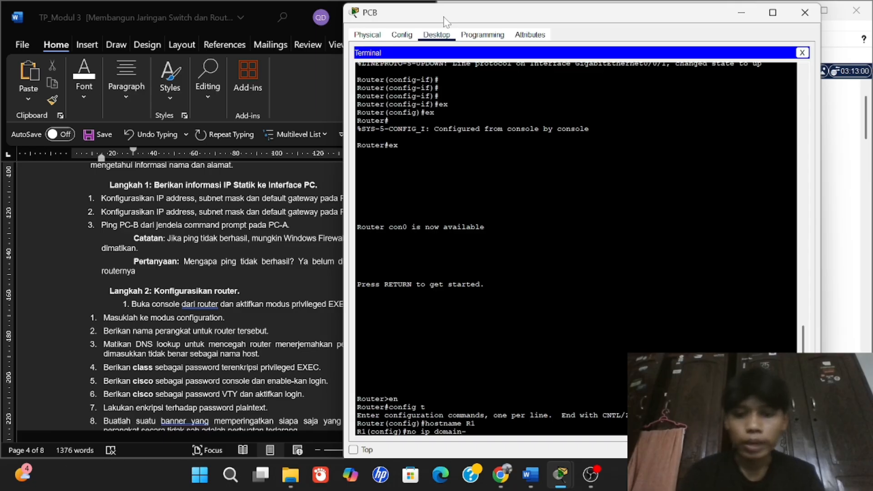
text(lookup)
key(Return)
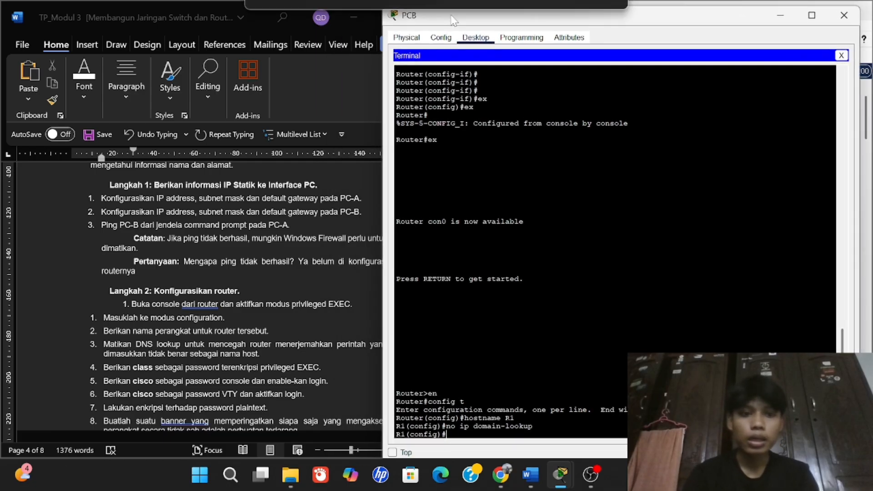
drag(411, 12, 449, 15)
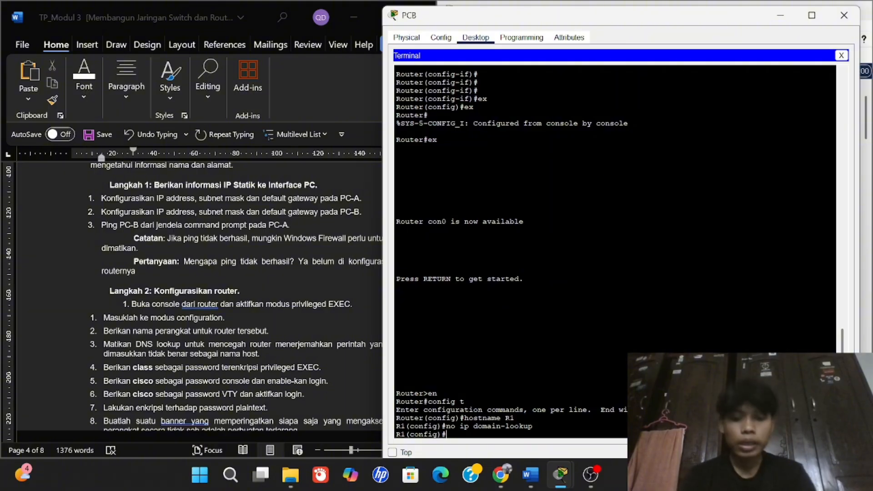
Create local user account R1 with its password using the 'username … password' command.
text(user)
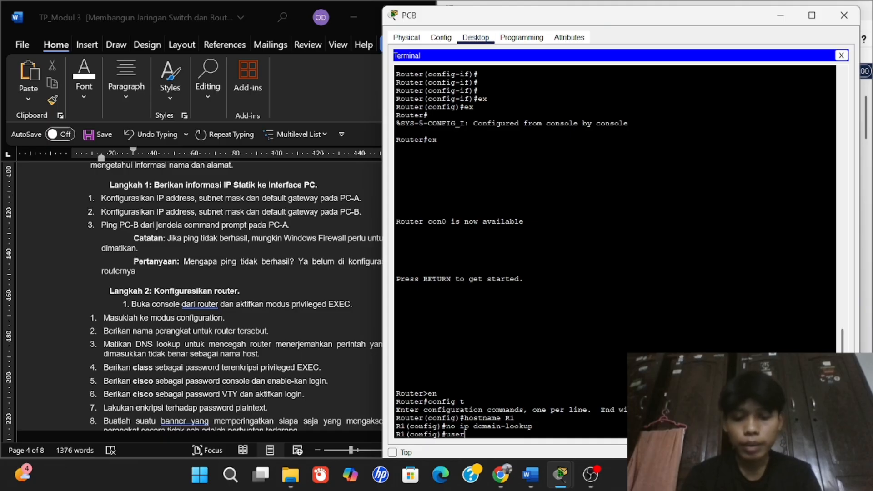
text( a)
key(BackSpace)
key(BackSpace)
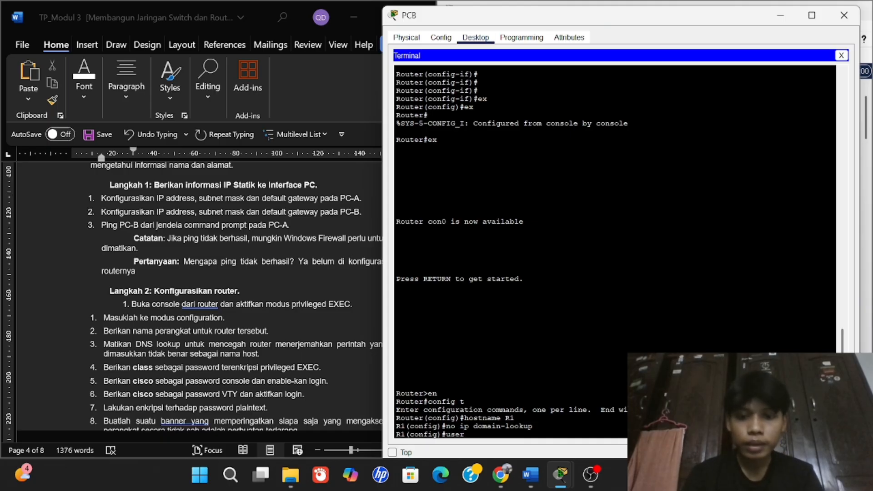
text(name R1)
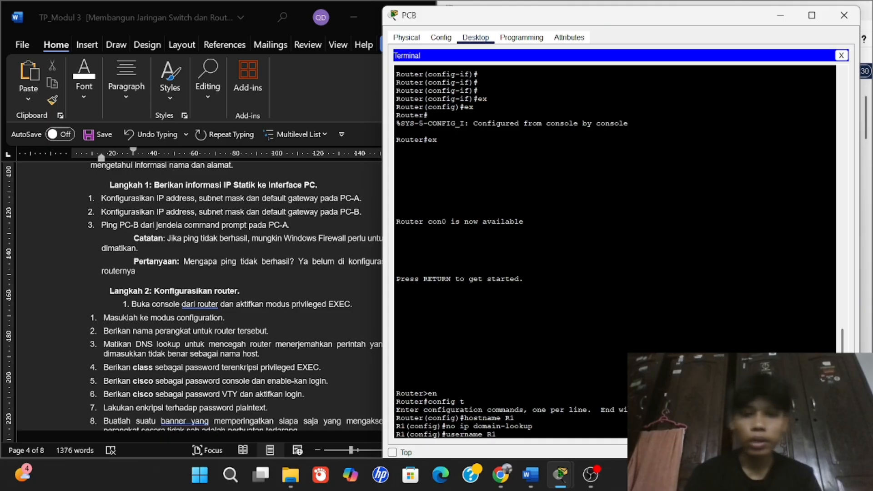
text( password)
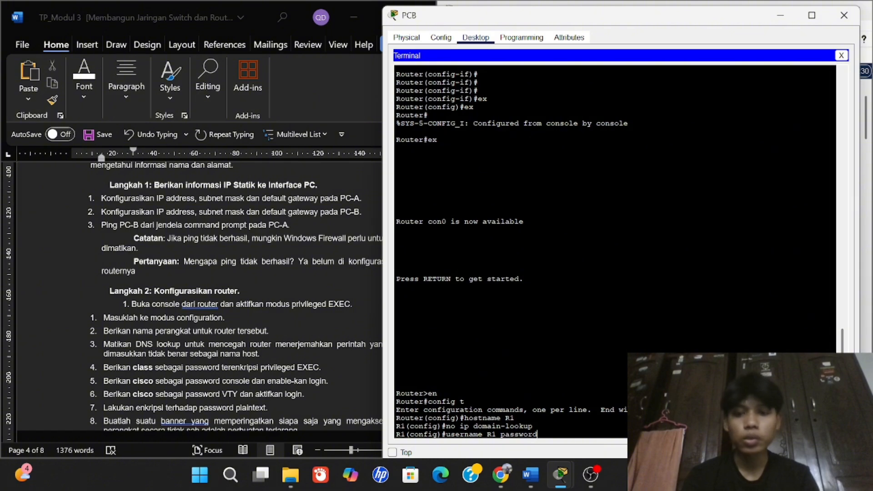
text( clas)
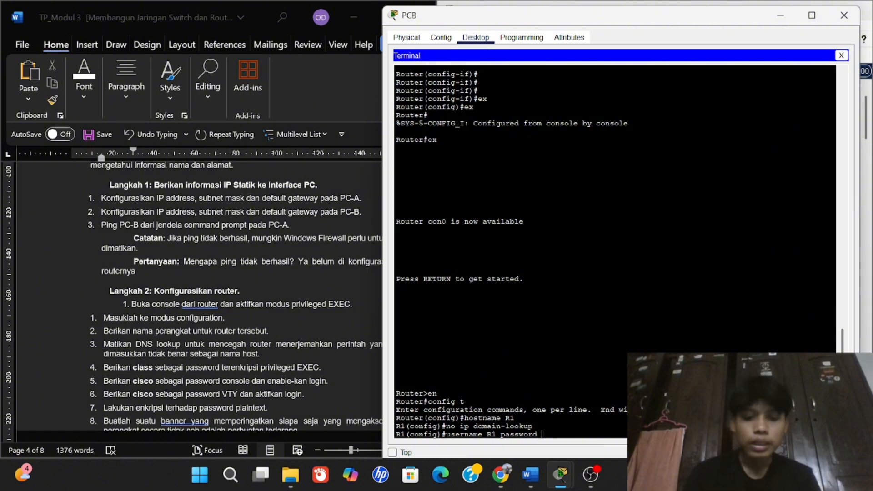
text(s)
key(Return)
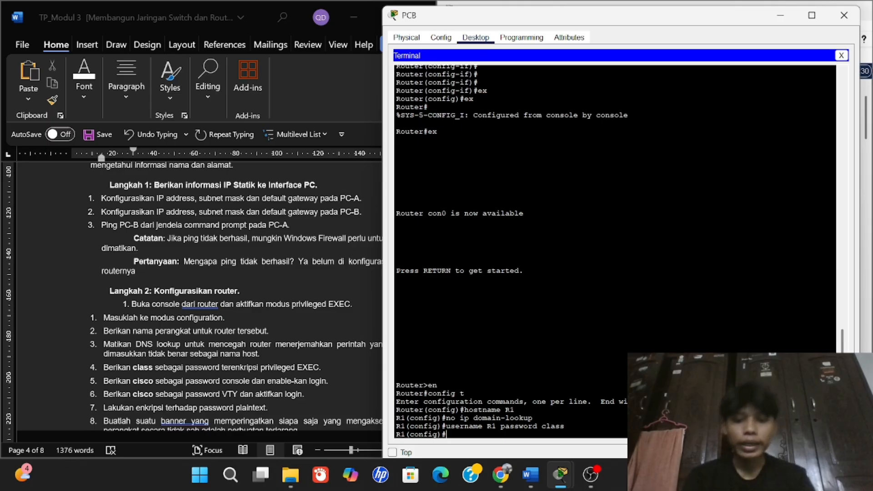
Set console line 0 to 'login local' with a console password, then exit to global configuration.
text(line co)
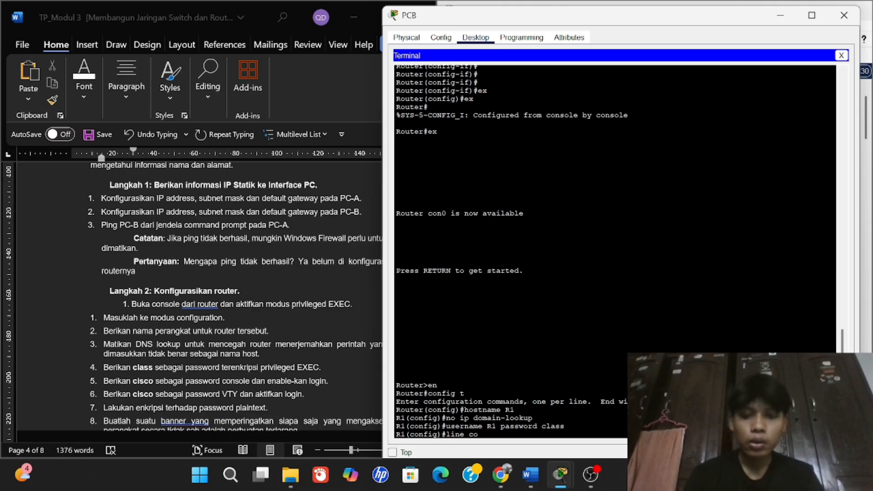
text(ndole)
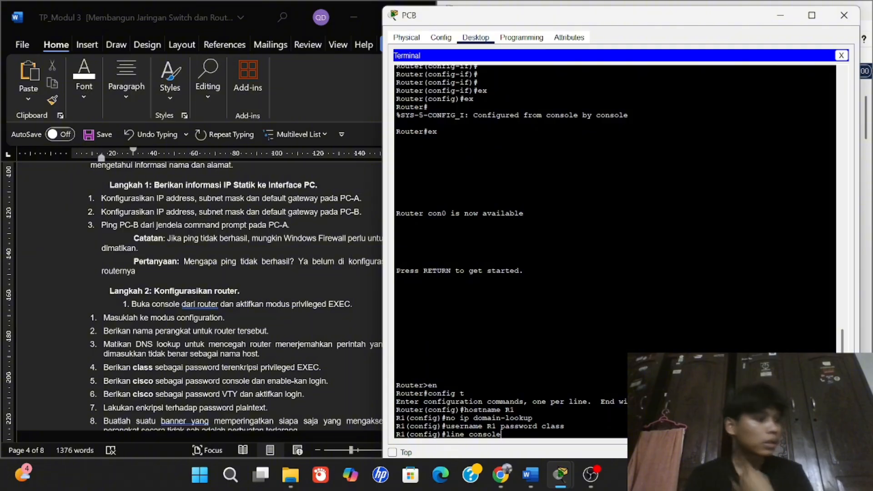
text( 0)
key(Return)
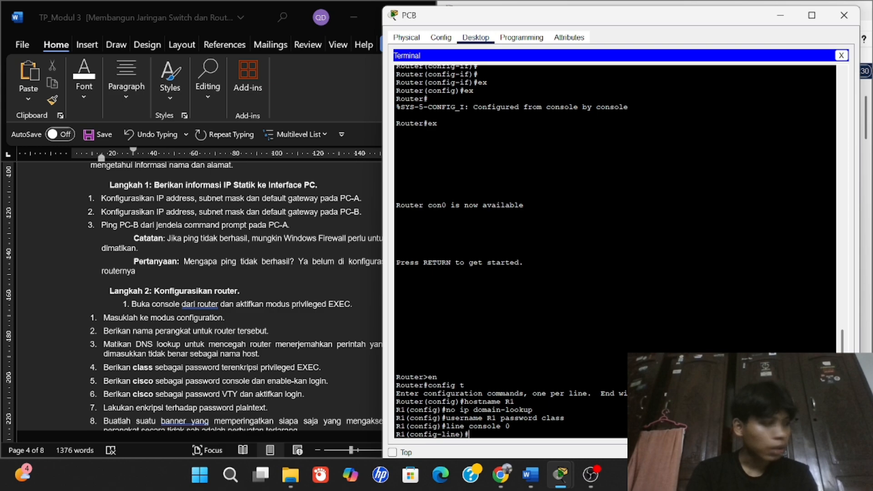
text(login local)
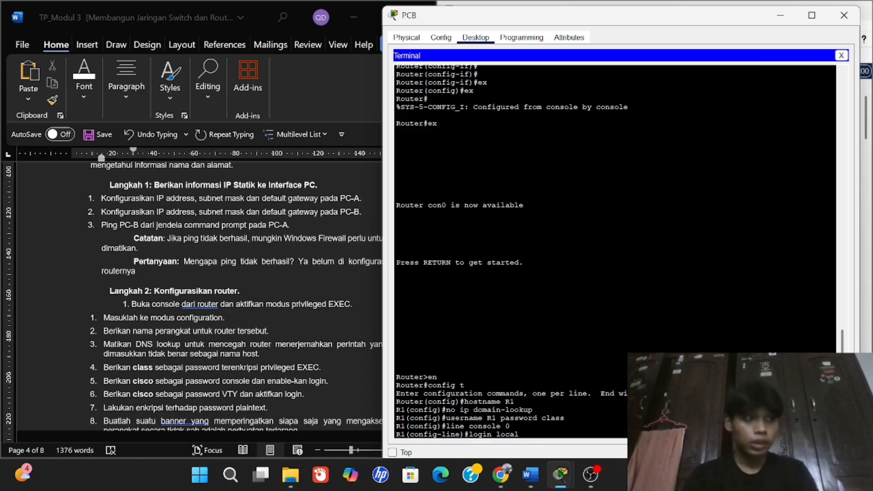
key(Return)
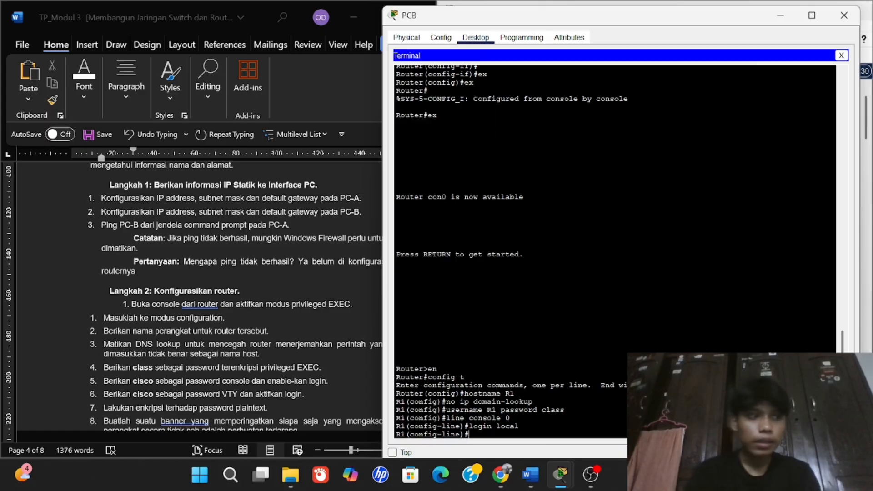
text(password)
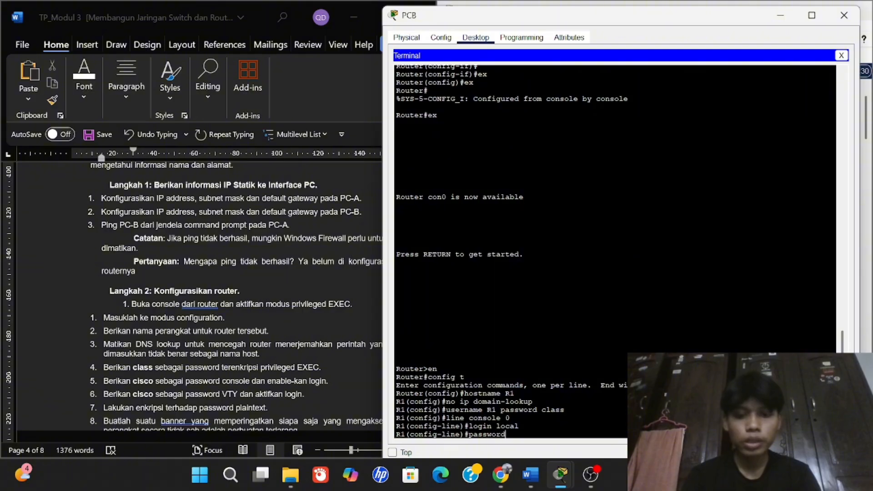
text( ci)
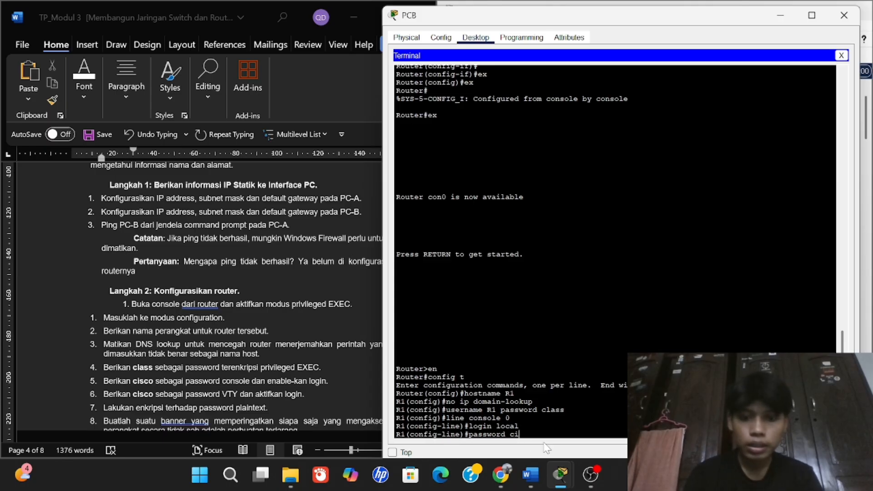
text(sco)
key(Return)
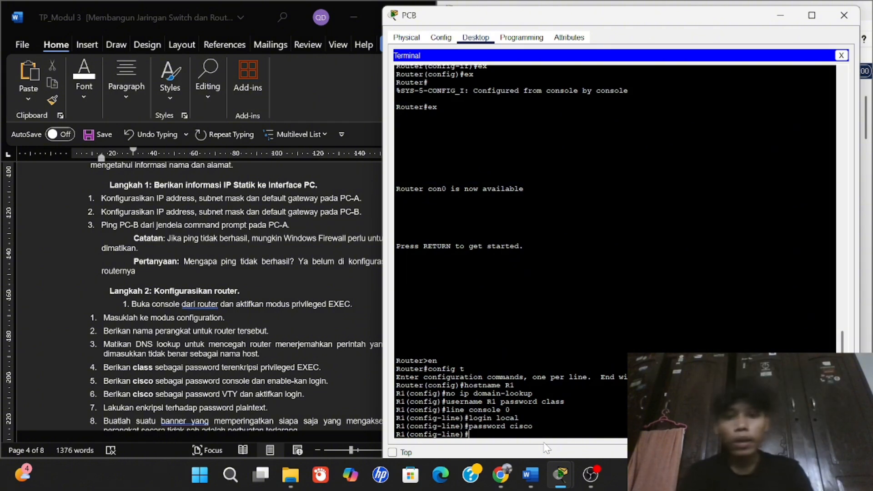
text(exit)
key(Return)
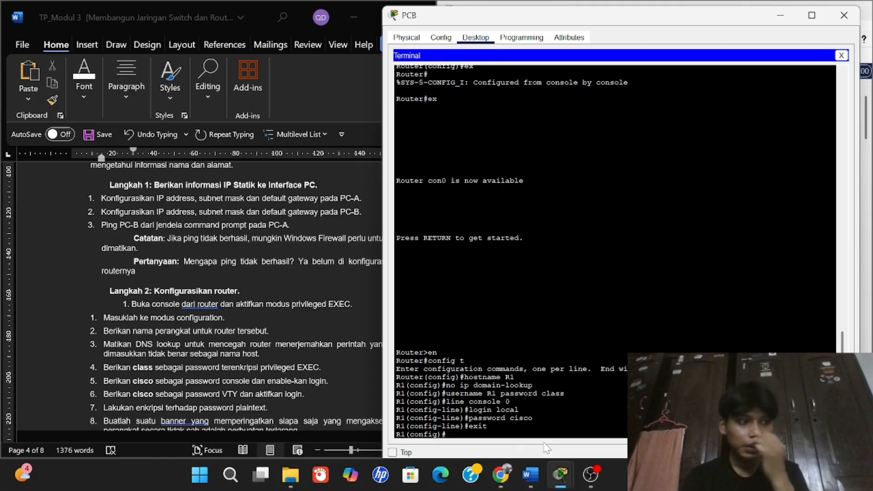
Log out of R1 and sign back in with the local account's username and password.
text(ex)
key(Return)
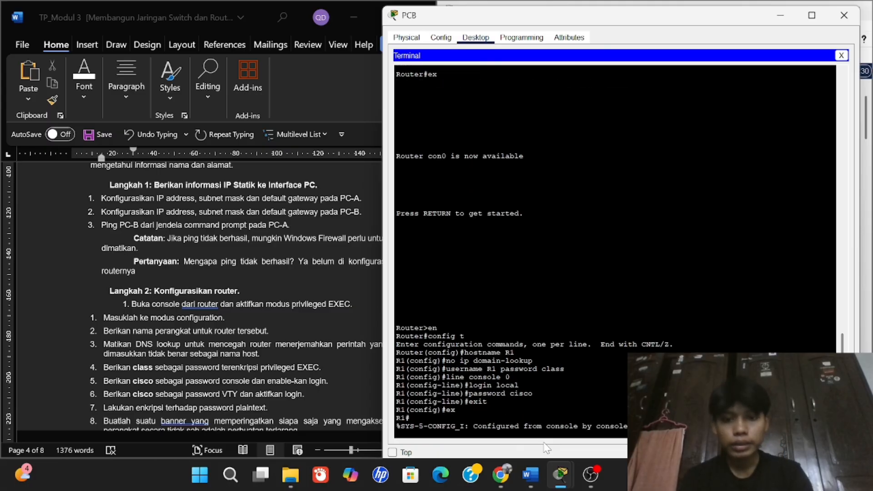
key(Return)
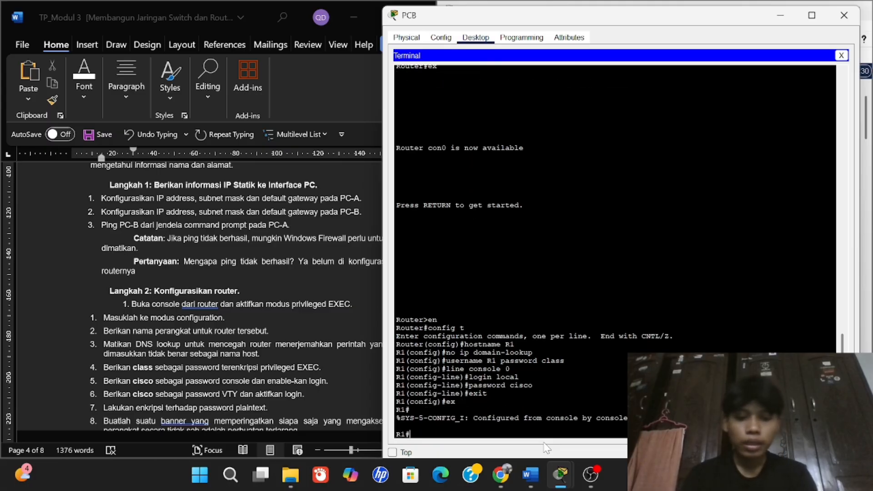
text(ex)
key(Return)
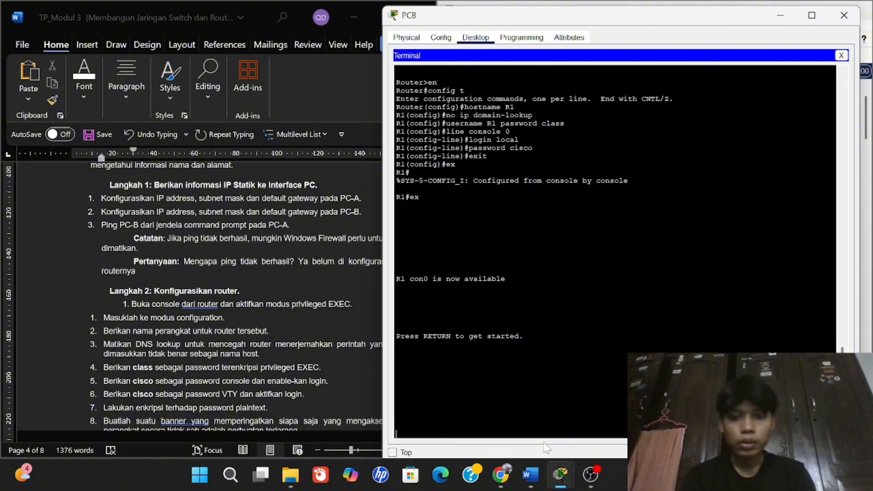
key(Return)
text(R1)
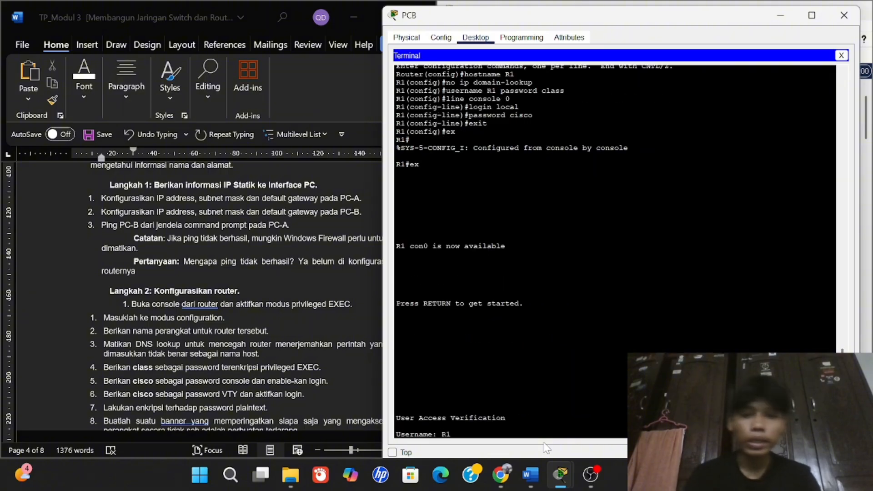
key(Return)
text(class)
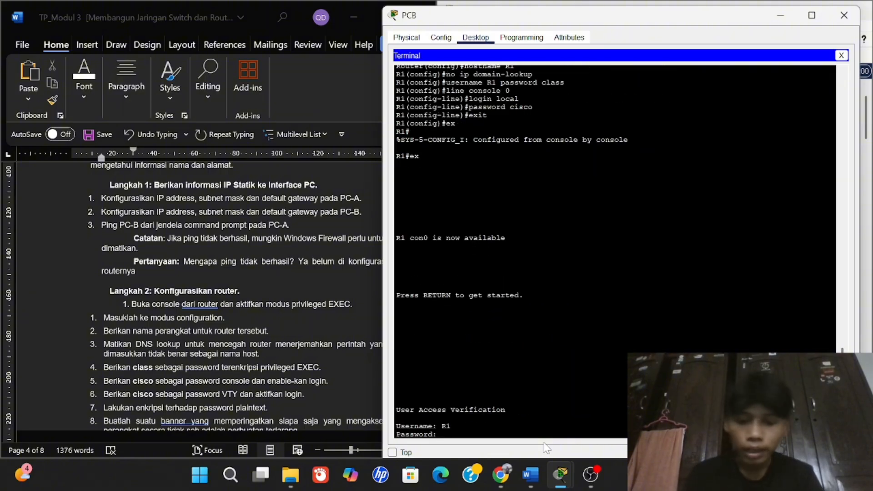
key(Return)
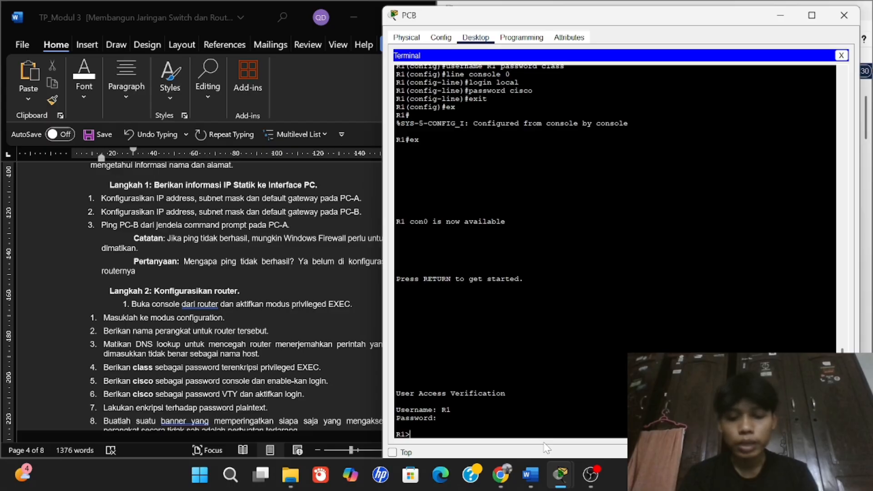
Enter privileged EXEC and global configuration, starting the 'line VTY 0 4' command.
text(en)
key(Return)
text(config t)
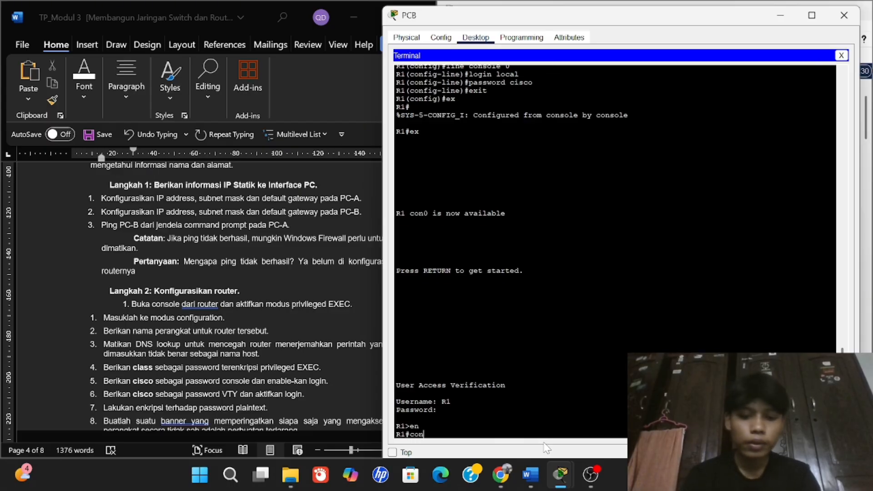
key(Return)
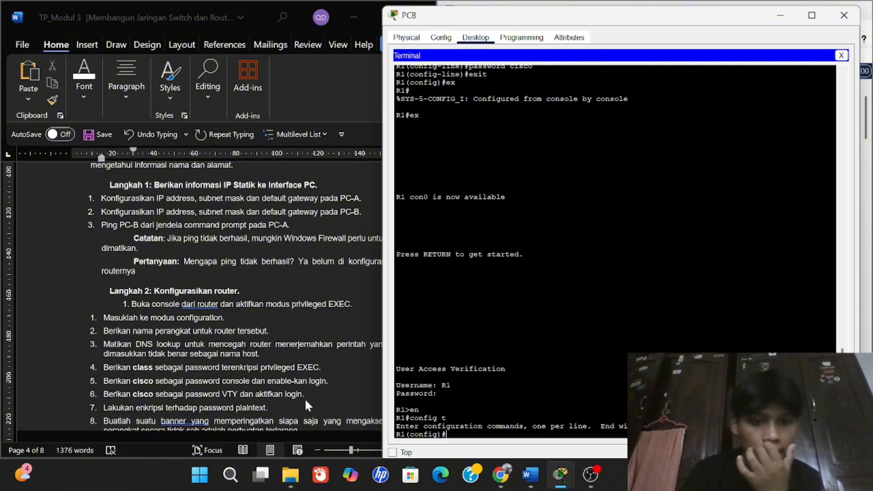
text(line )
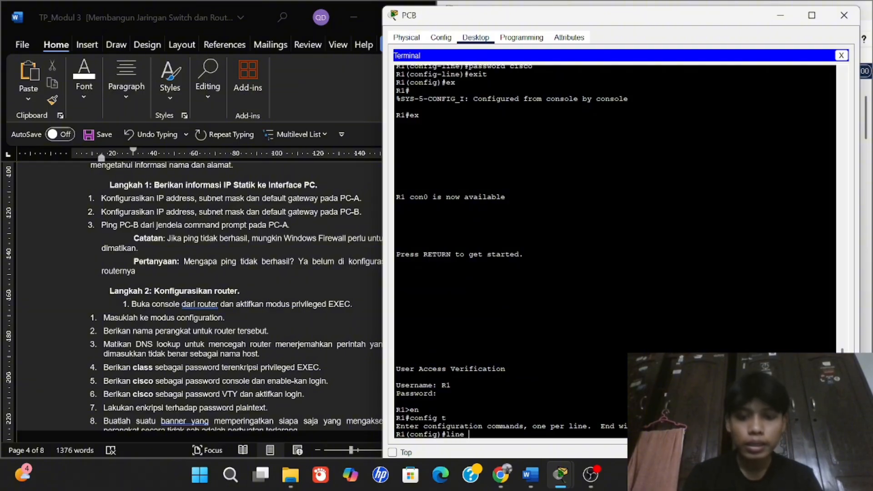
text(VTY)
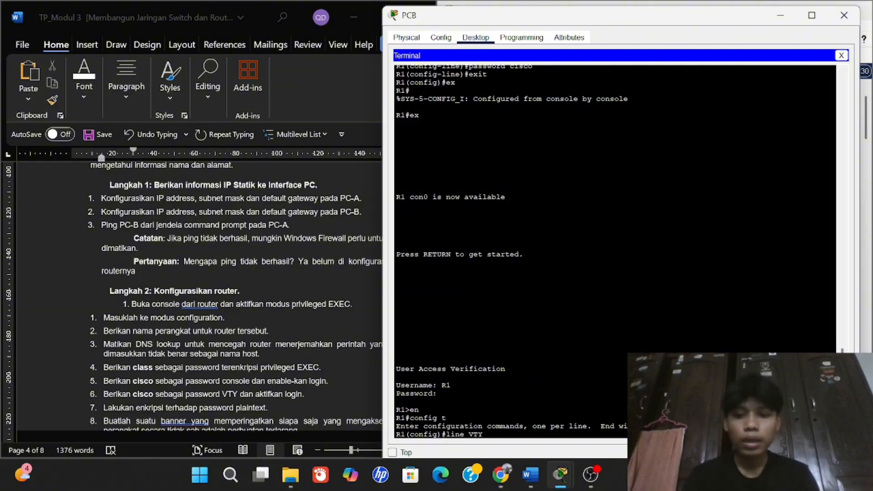
text( 0 4)
Give VTY lines 0–4 a password and enable login, then exit to global configuration.
key(BackSpace)
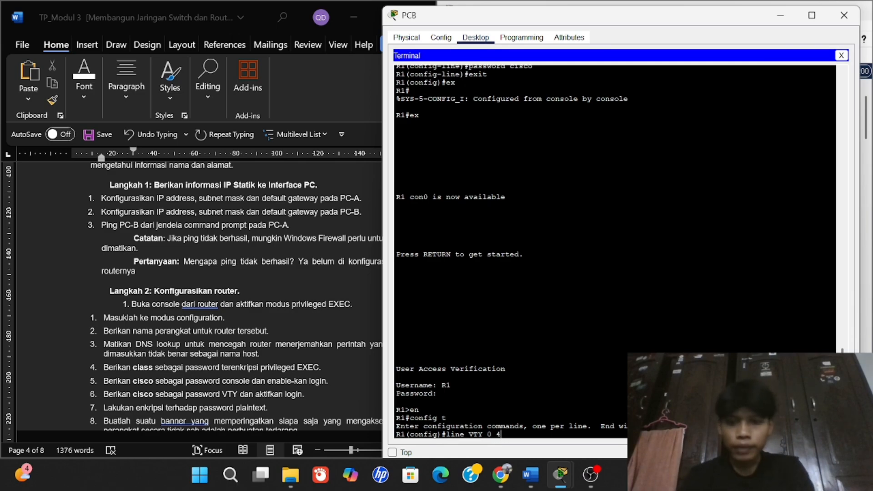
key(Return)
text(pas)
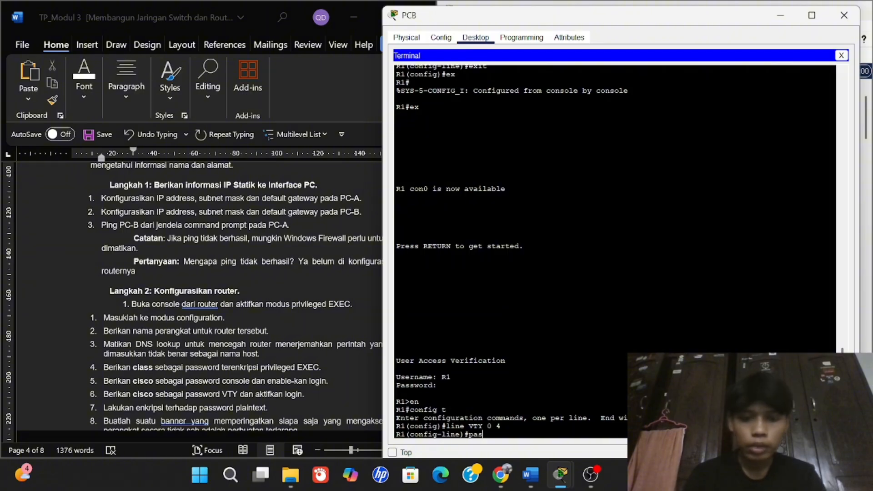
text(sword)
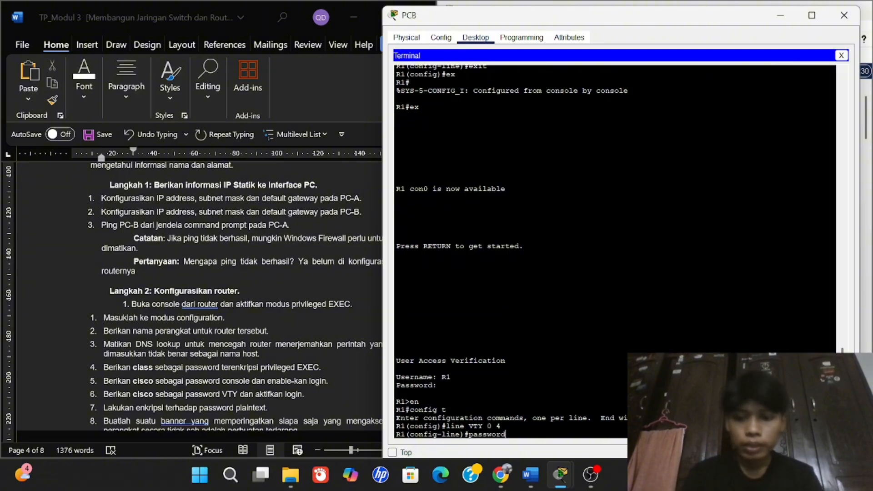
text( cosco)
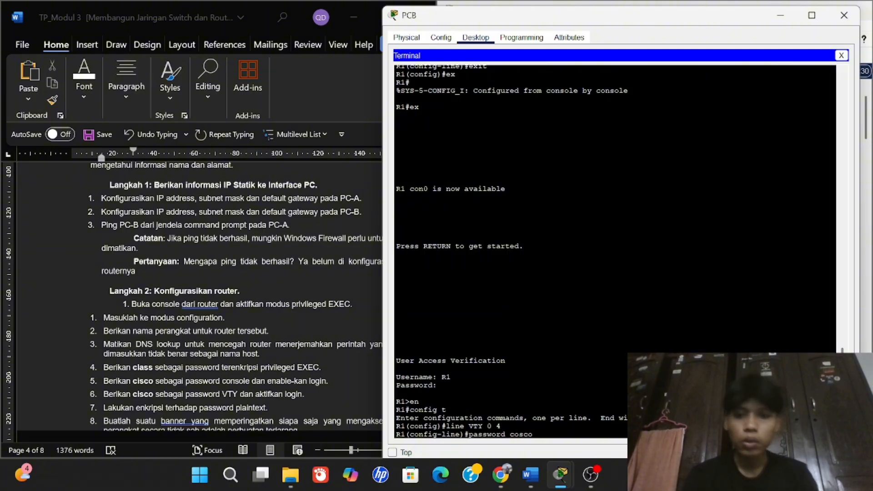
key(BackSpace)
key(BackSpace)
key(BackSpace)
text(isco)
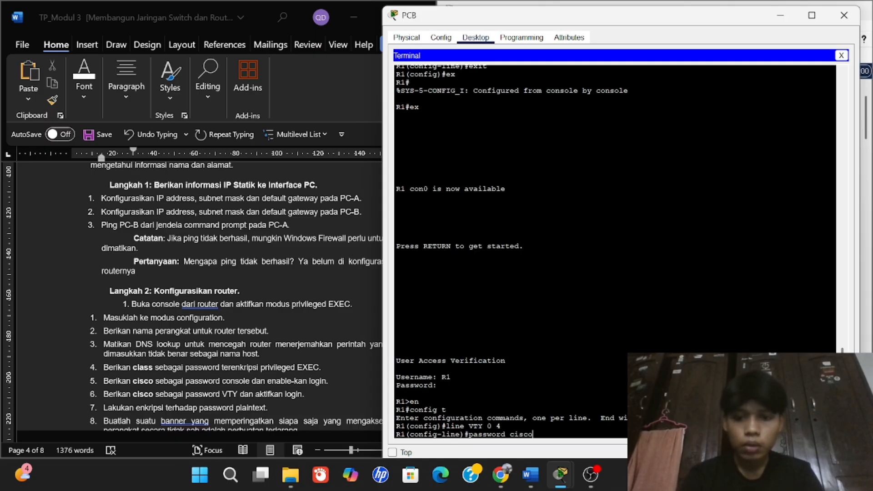
key(Return)
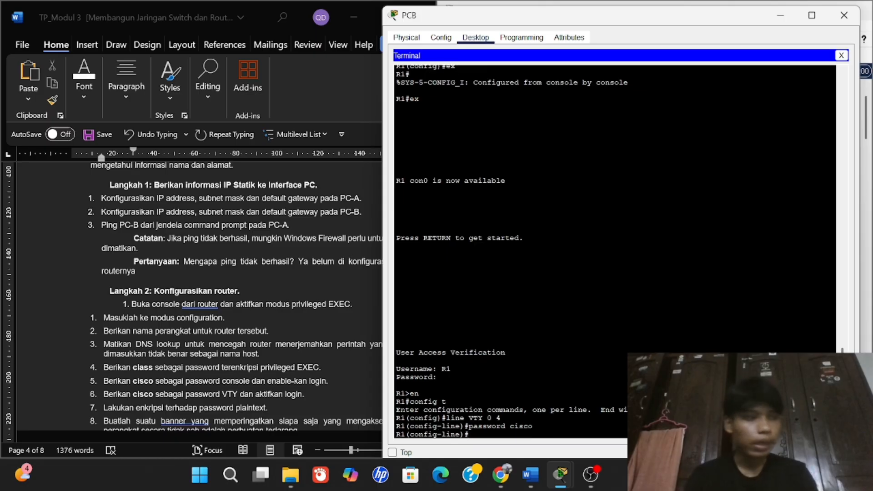
text(login)
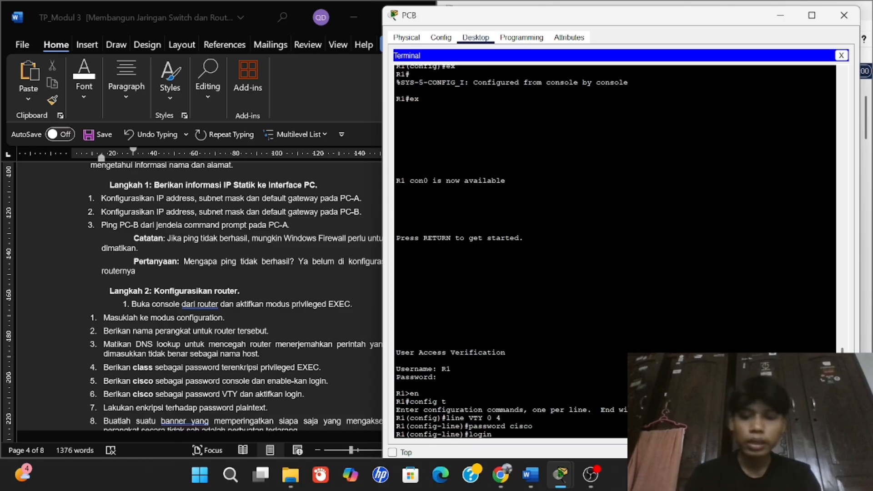
key(Return)
text(ex)
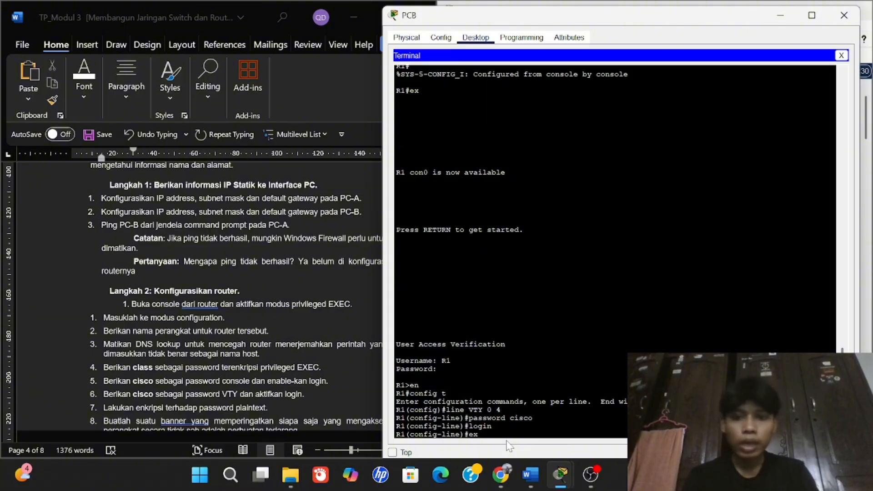
text(it)
key(Return)
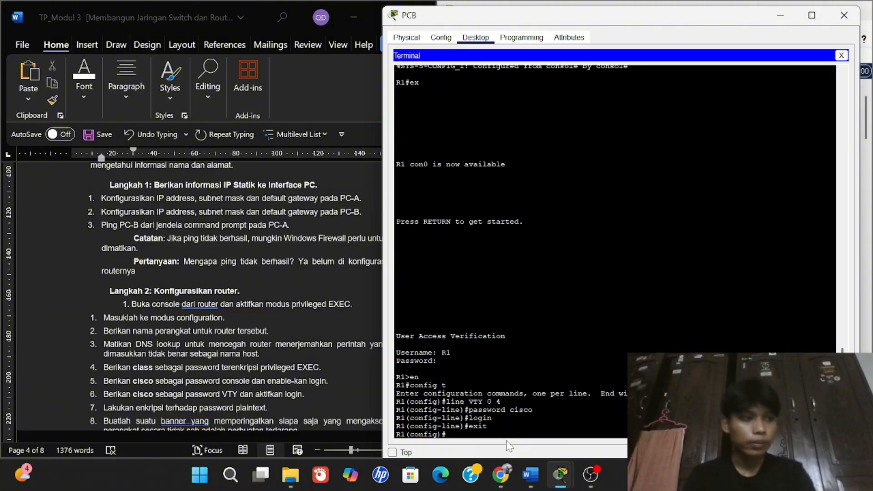
Enable 'service password-encryption' on R1 and finish with 'end'.
scroll(258, 387, down, 1)
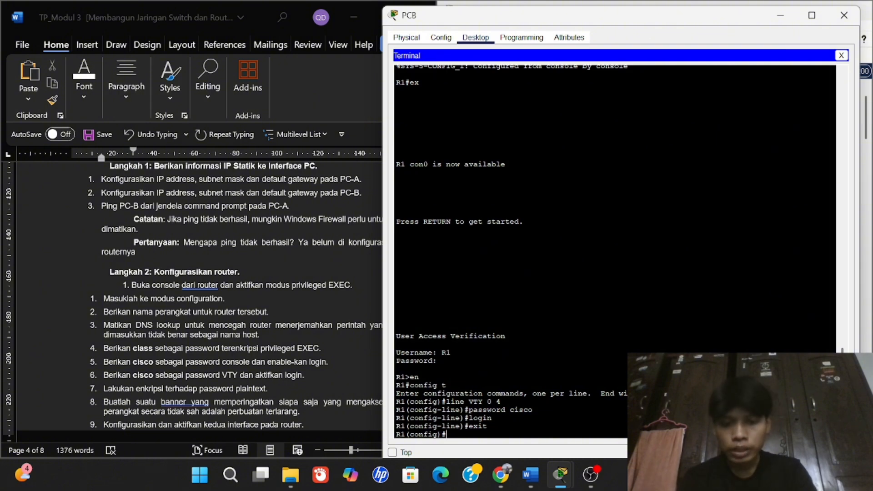
text(se)
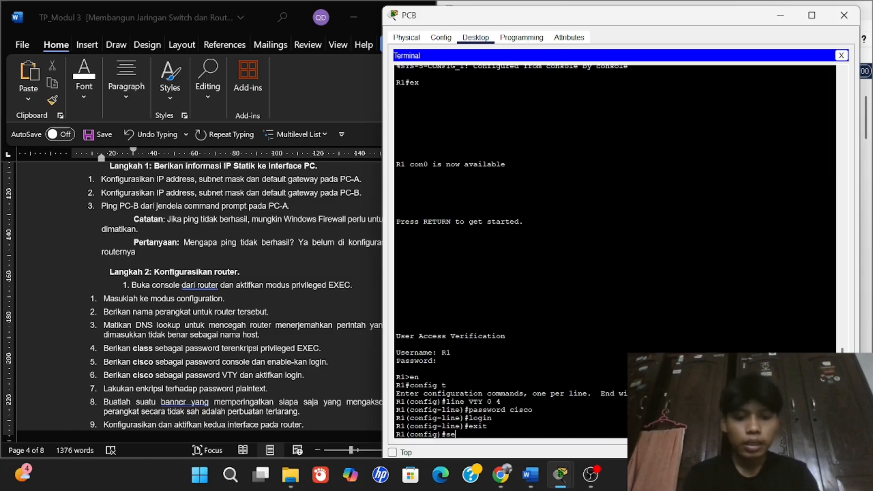
text(rvice )
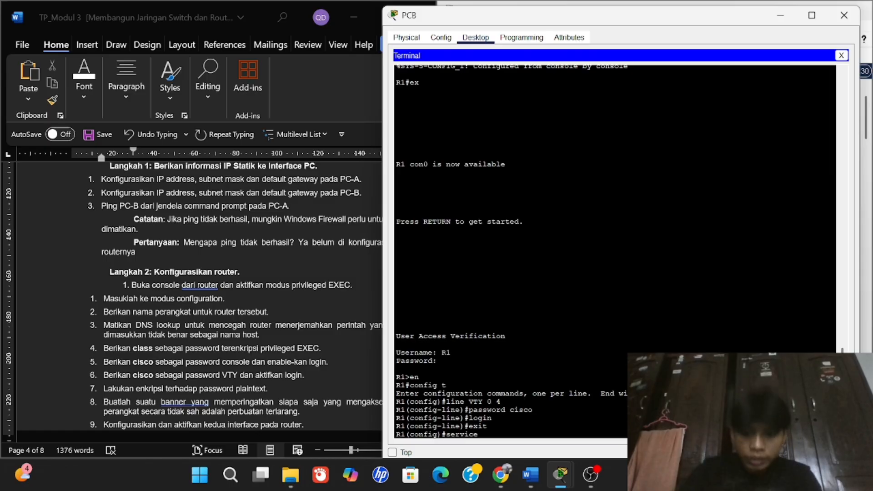
text(passwor)
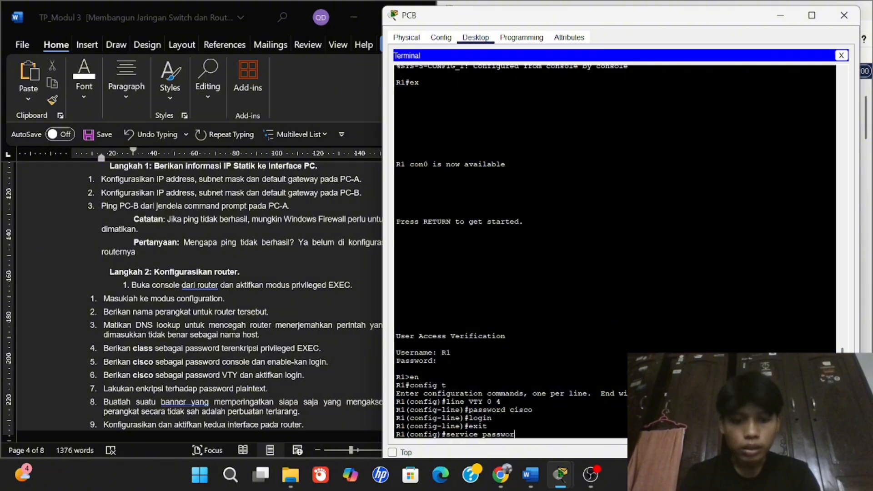
text(d-)
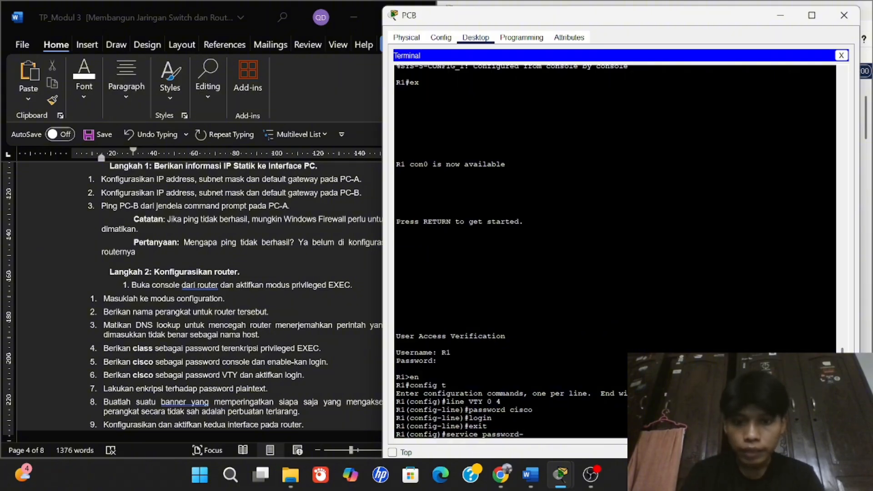
text(en)
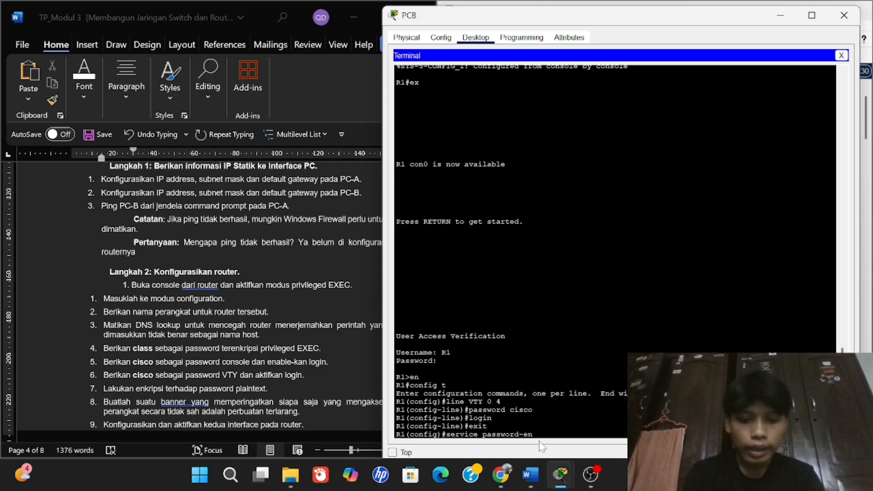
text(cryption)
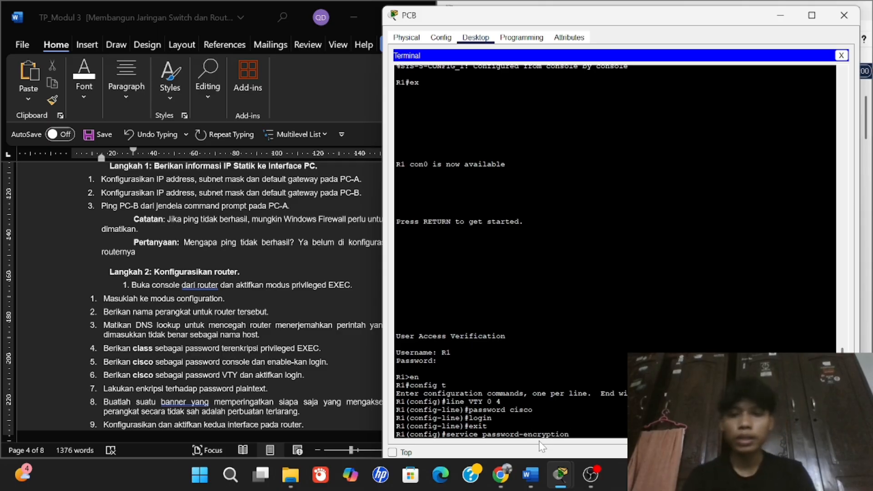
key(Return)
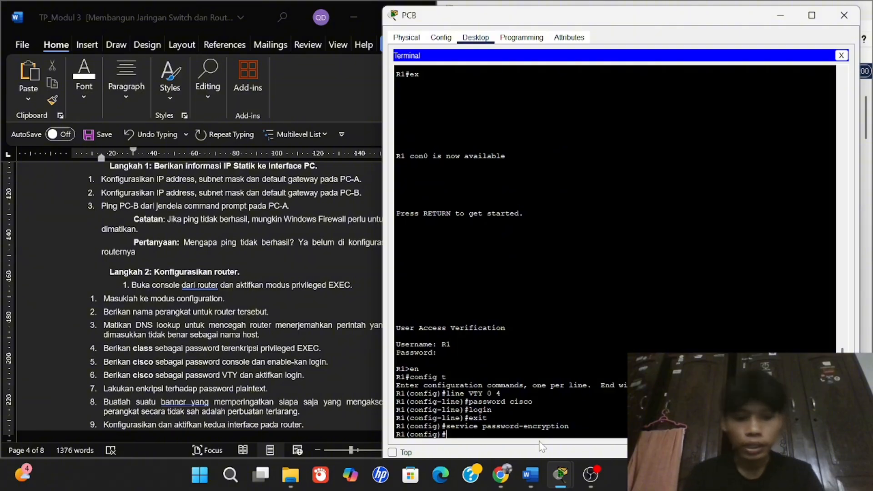
text(end)
key(Return)
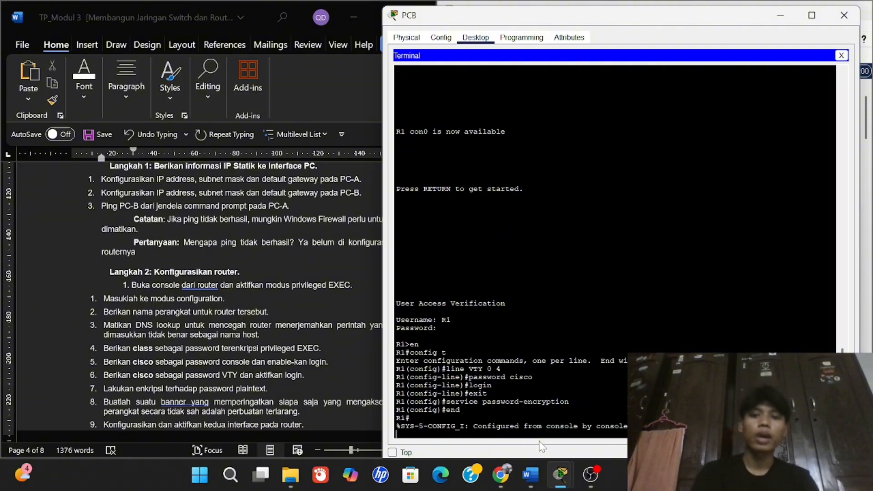
Enter global configuration and submit a first banner attempt '#eror lu gaboleh#'.
key(Return)
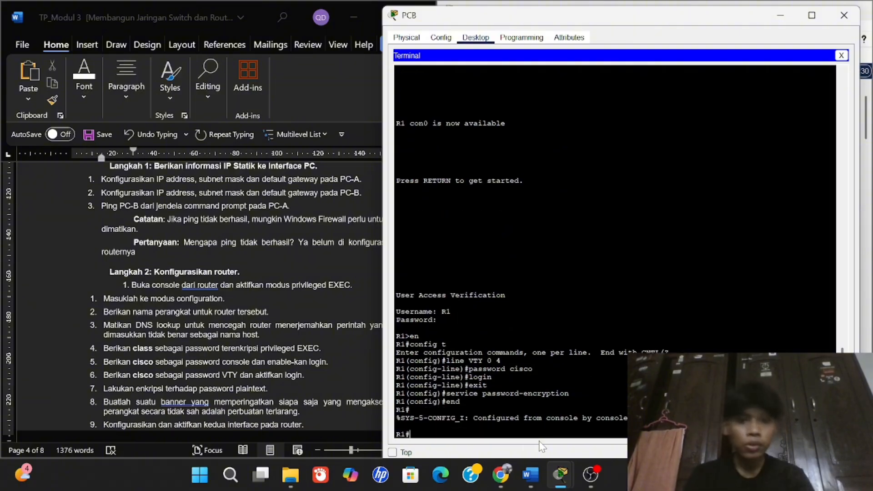
scroll(265, 371, down, 1)
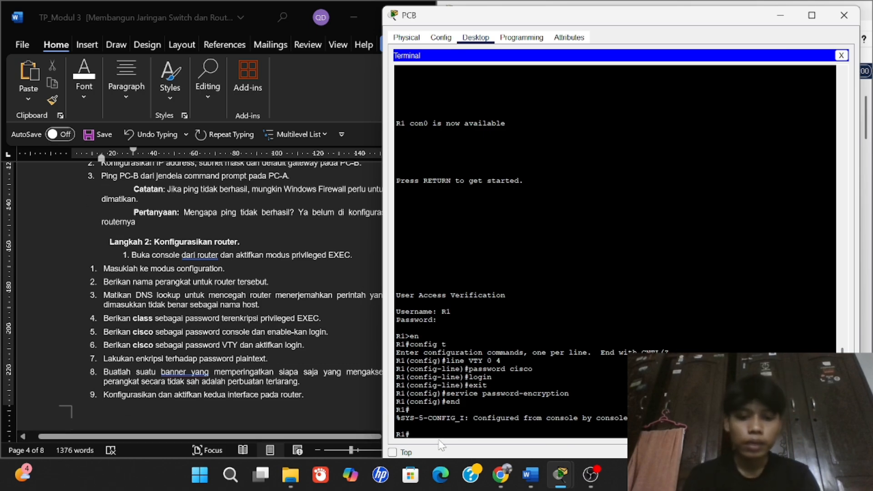
text(con)
key(BackSpace)
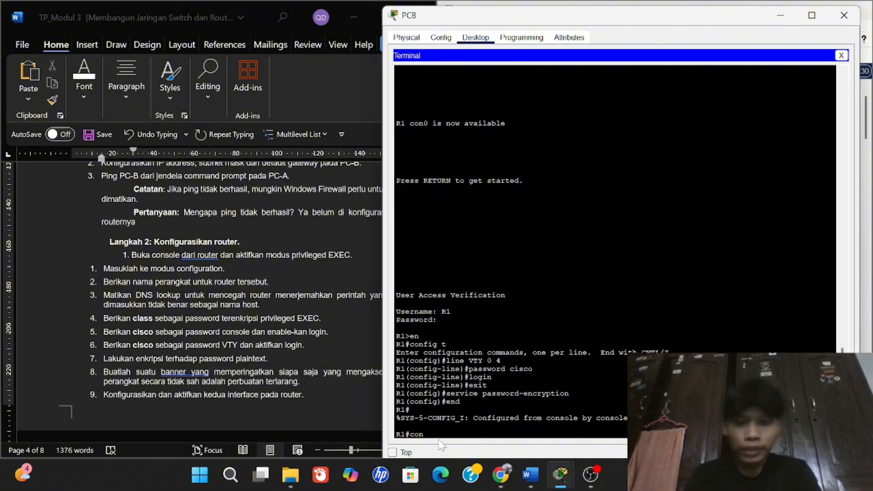
text(fo)
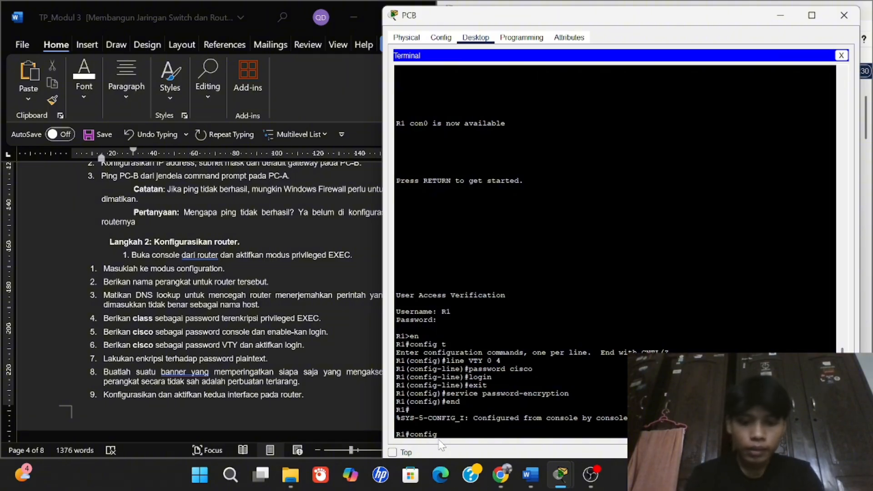
text( t)
key(Return)
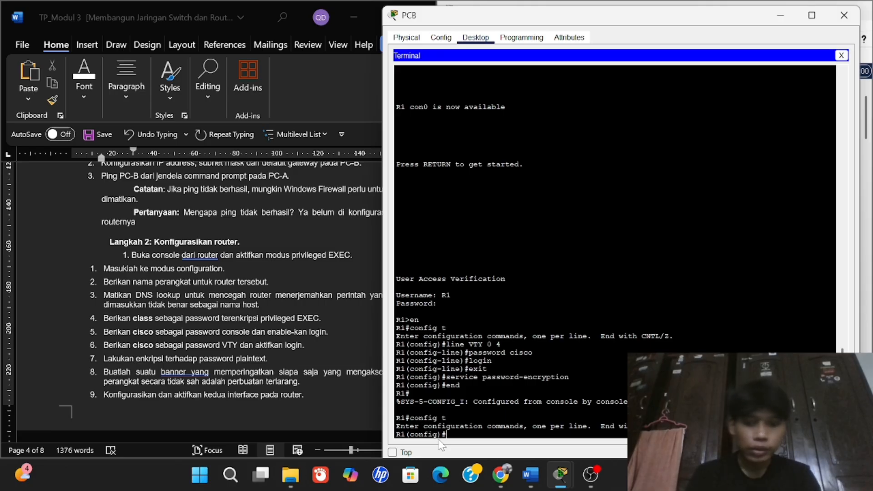
text(banner )
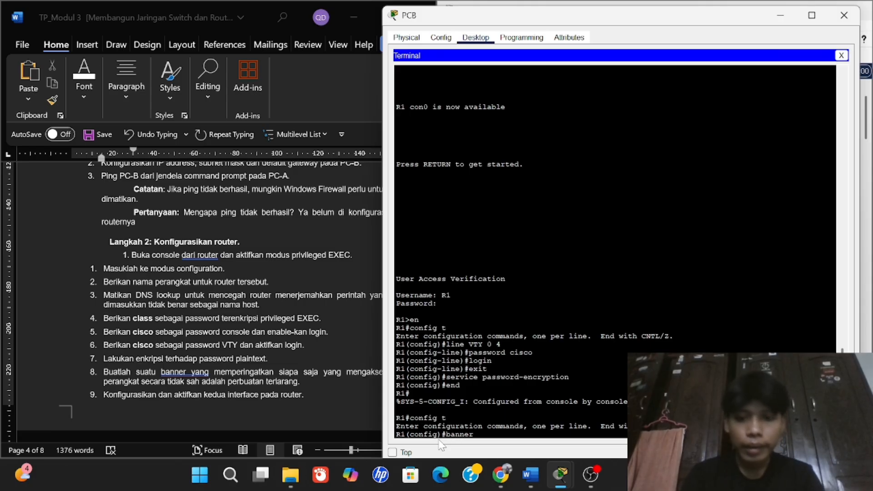
text(#)
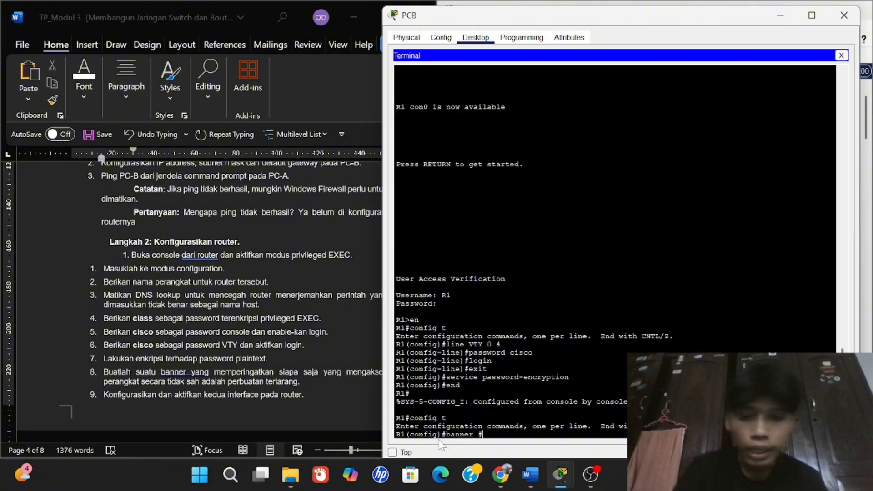
text(eror)
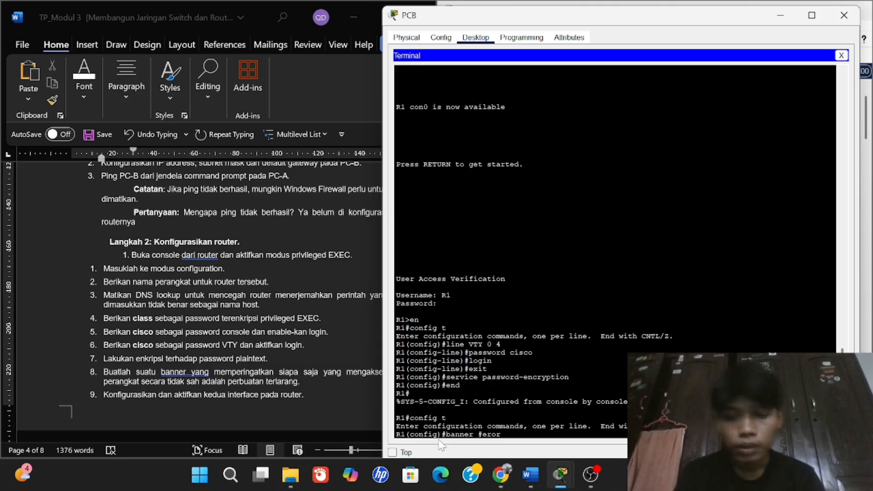
text( lu gaboleh)
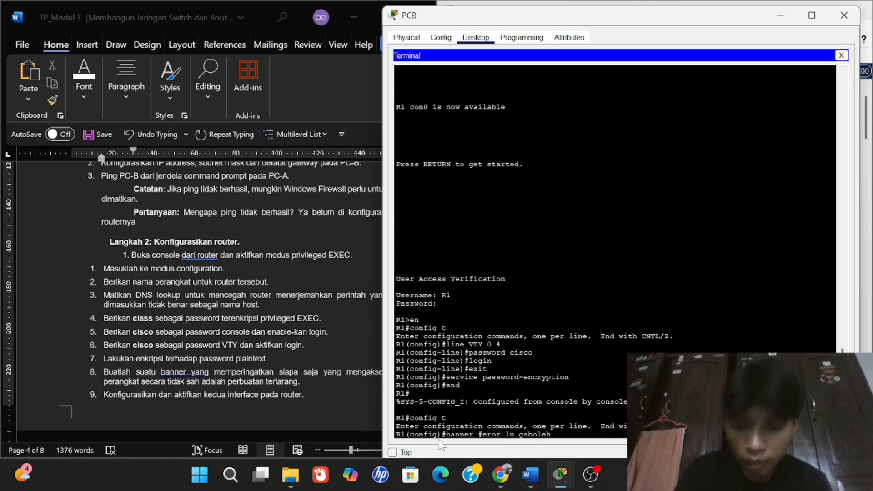
text(#)
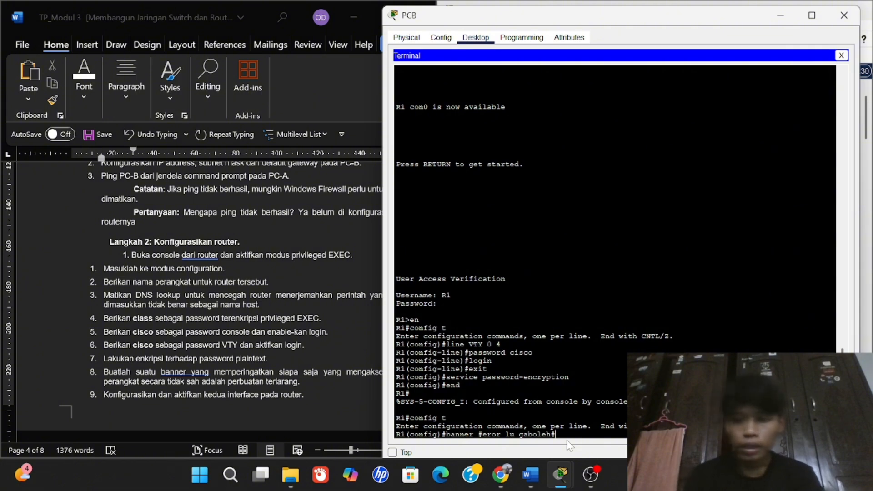
key(Return)
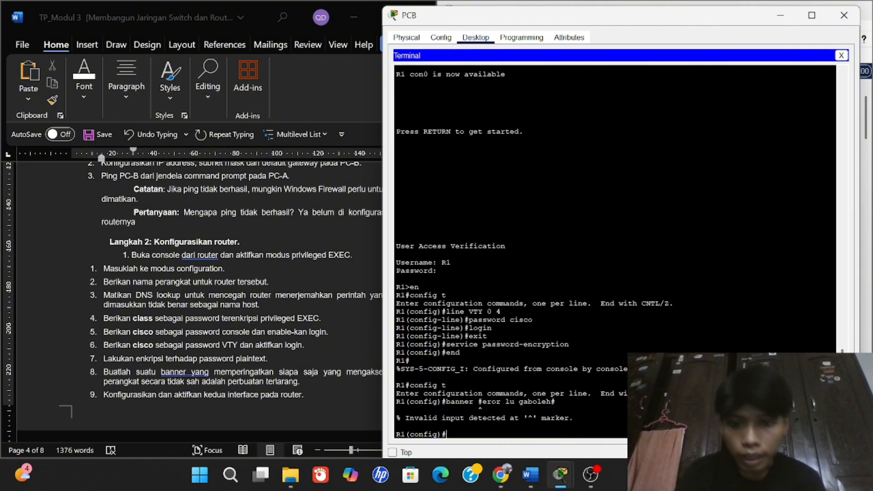
Enter 'banner motd' with the text 'eror.. lu gaboleh masuk', then 'end'.
text(be)
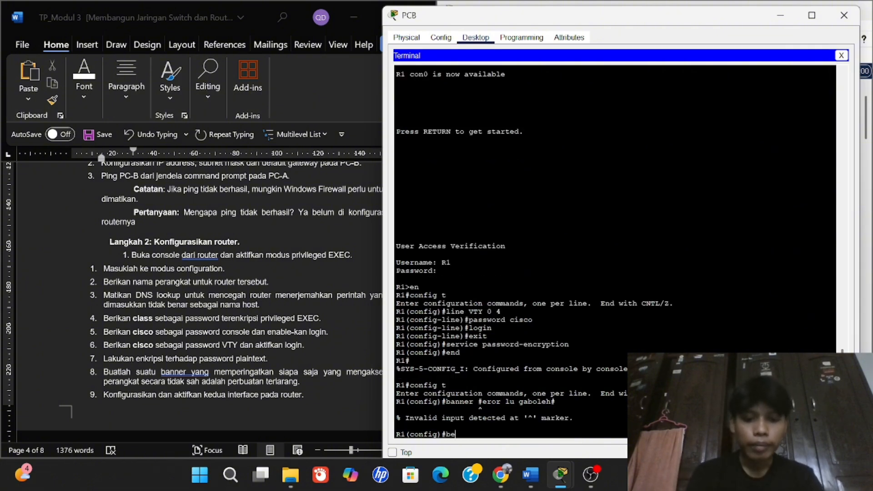
text(nne)
key(BackSpace)
key(BackSpace)
key(BackSpace)
key(BackSpace)
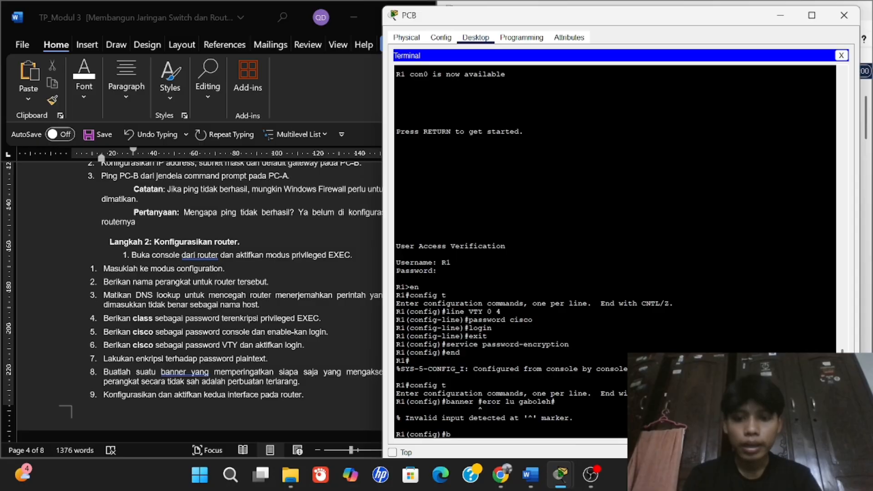
text(anner)
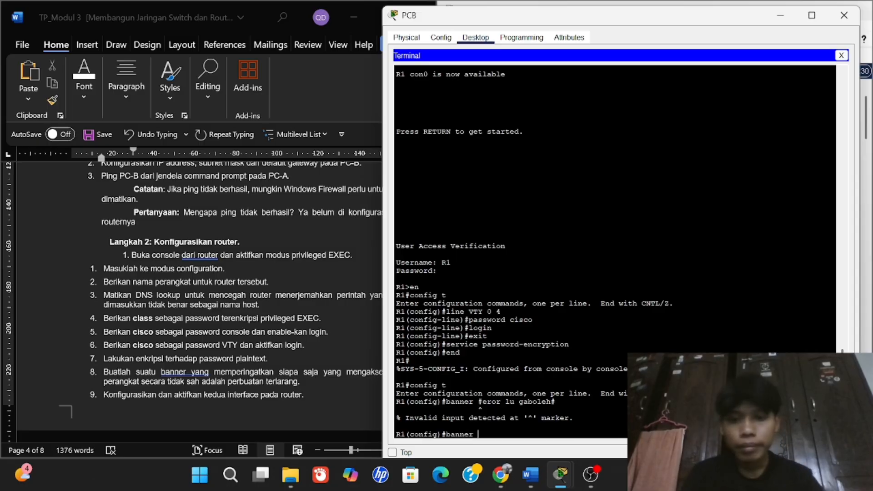
text( motd)
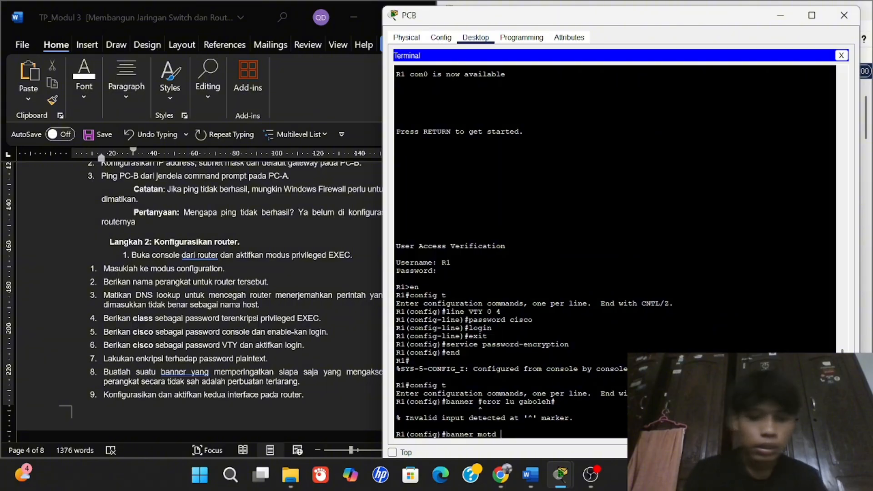
text( #e#)
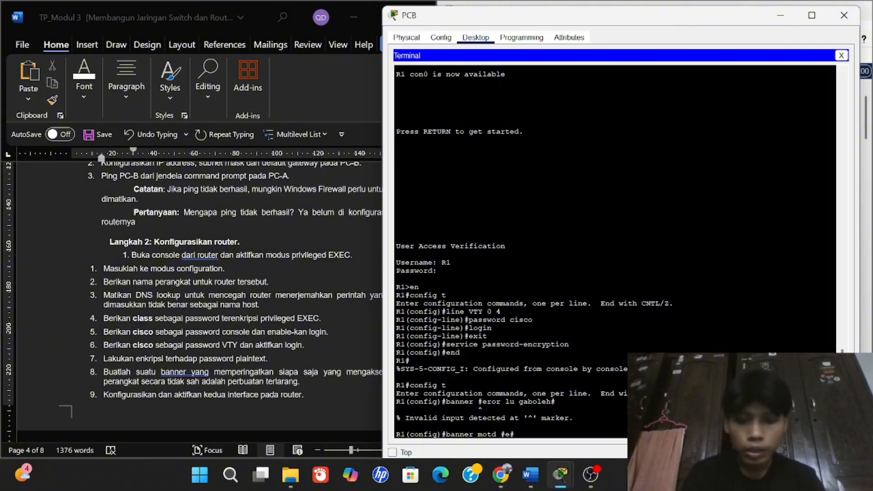
text(ror.. lu gab)
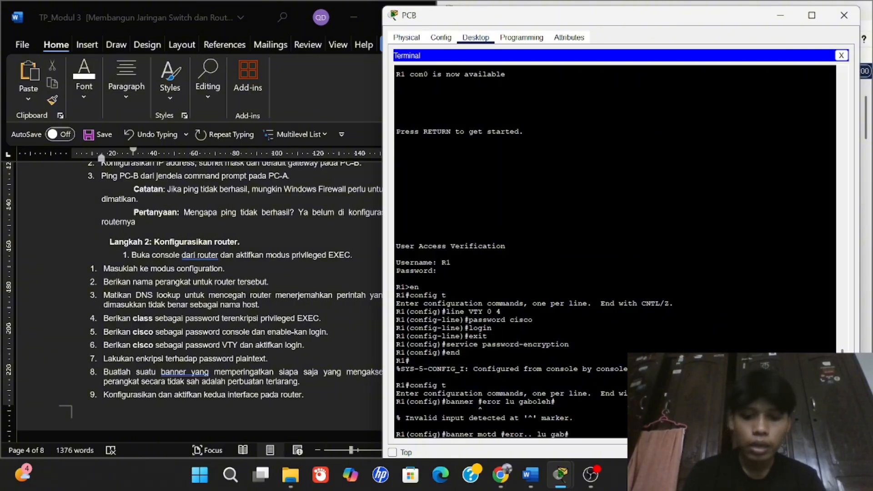
text(oleh masuk)
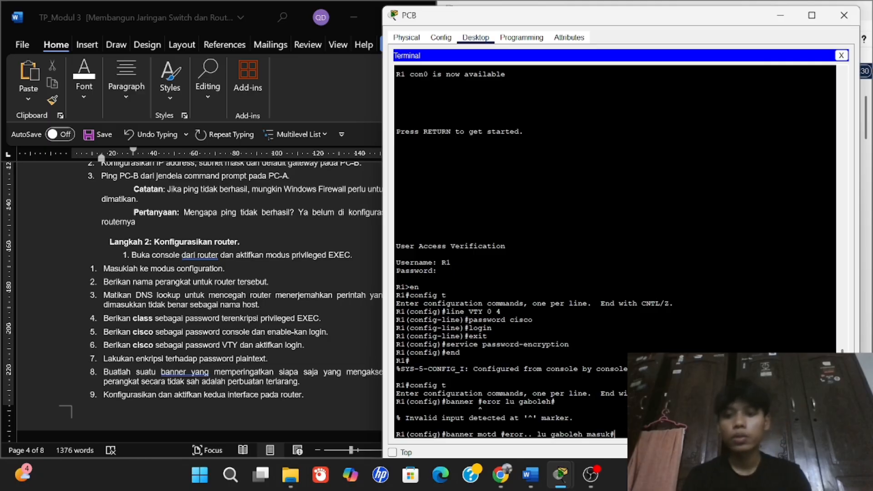
key(Return)
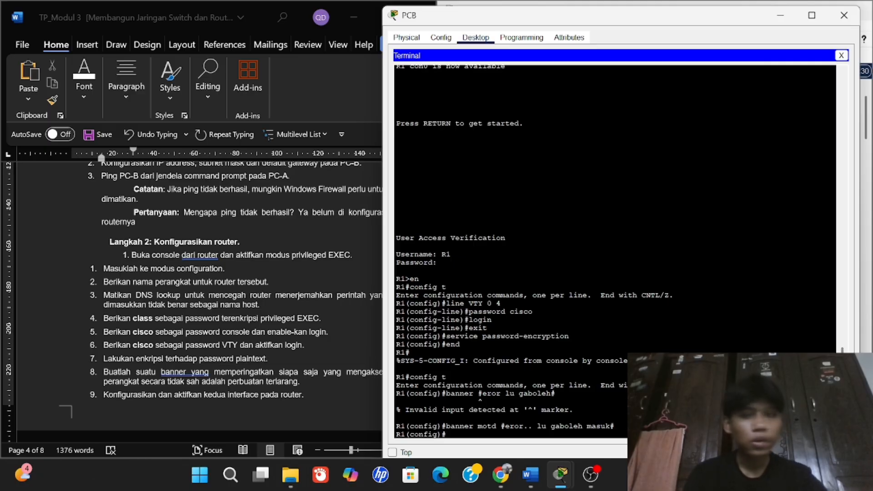
text(end)
key(Return)
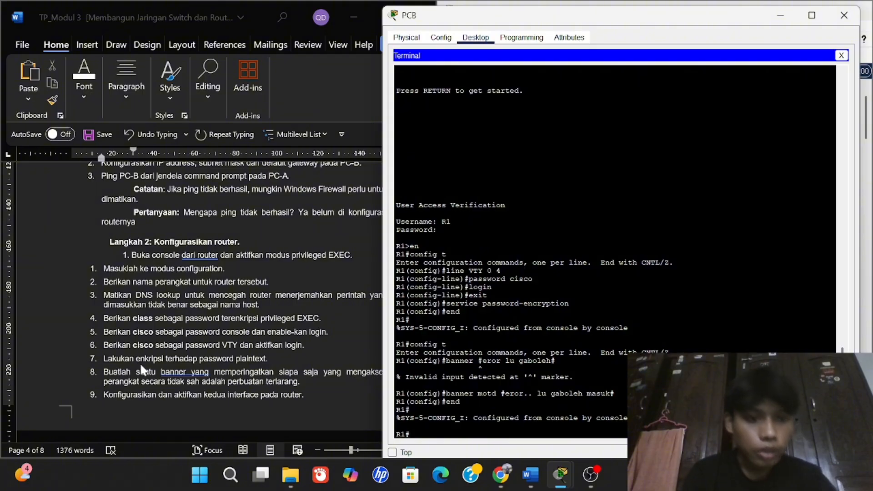
Enter global configuration, open interface GigabitEthernet0/0/0, and begin typing 'ip address'.
scroll(140, 362, down, 1)
scroll(144, 353, down, 1)
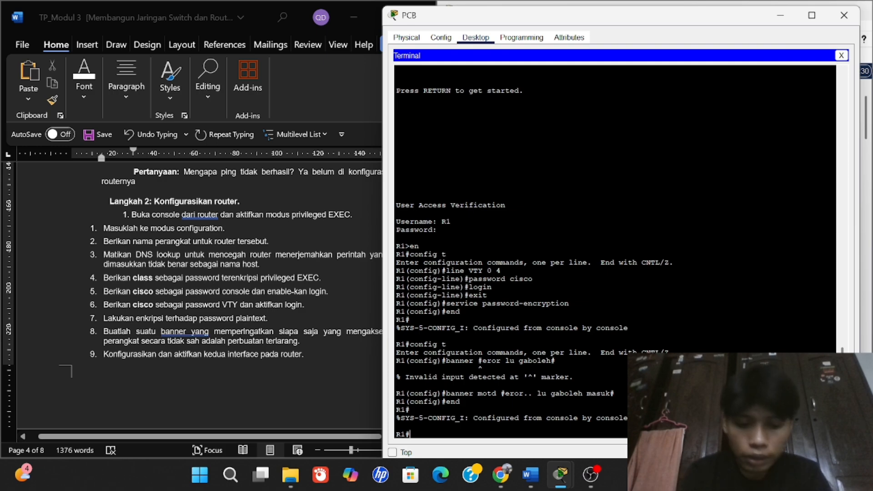
text(config t)
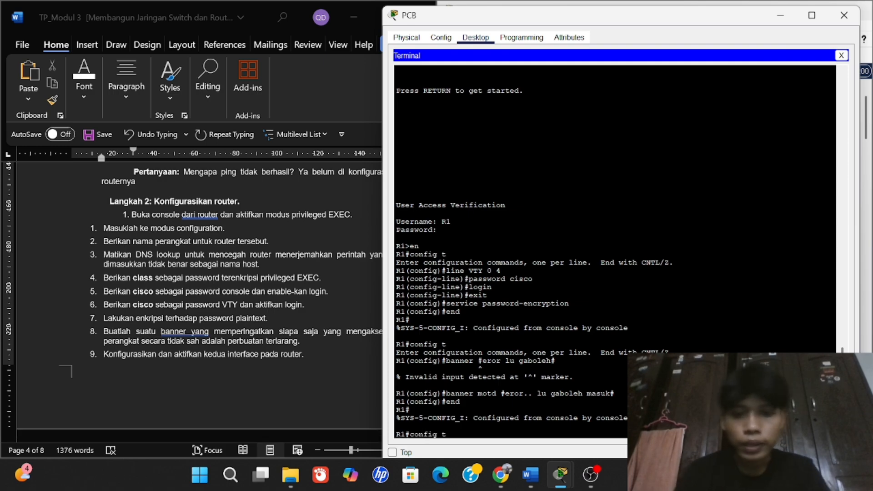
key(Return)
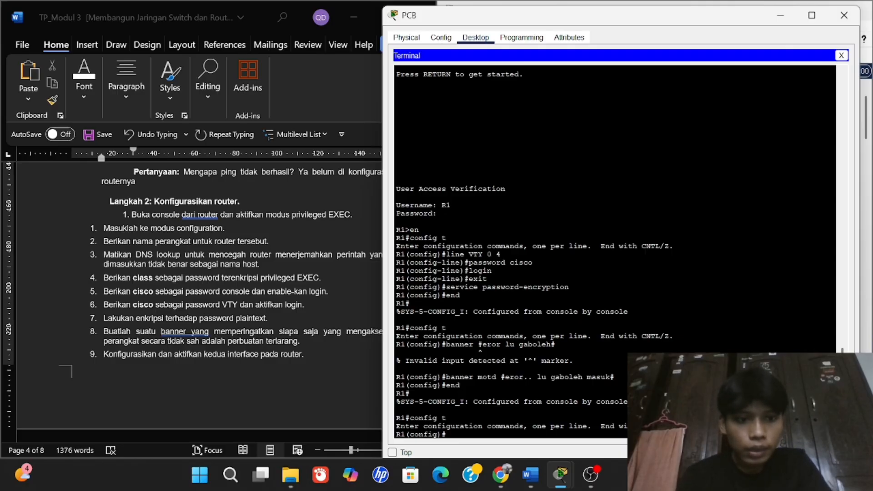
text(int)
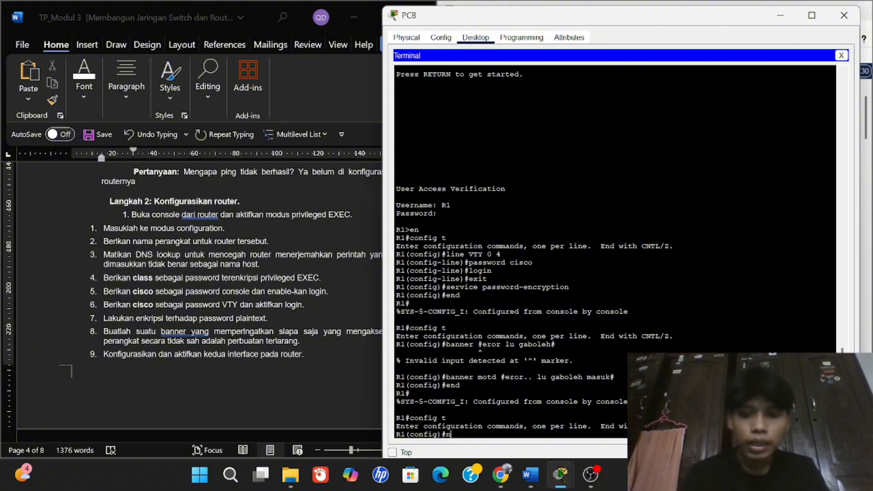
text(er)
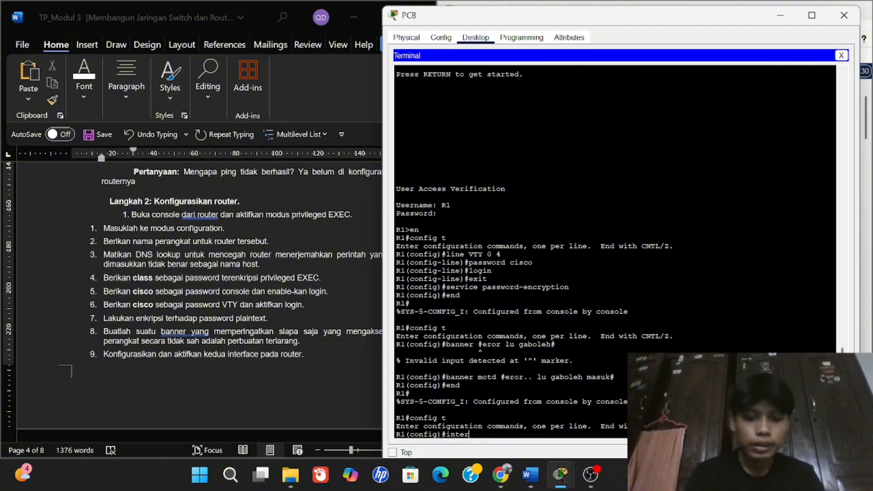
text(face)
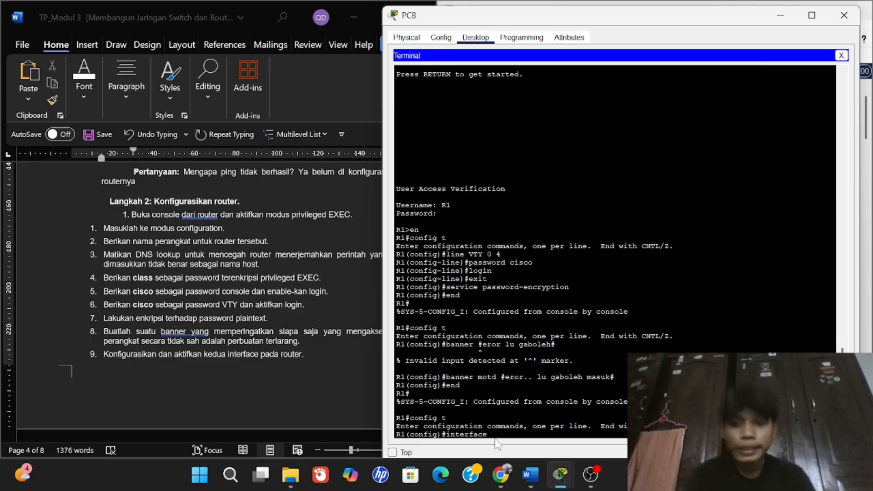
text( Giga)
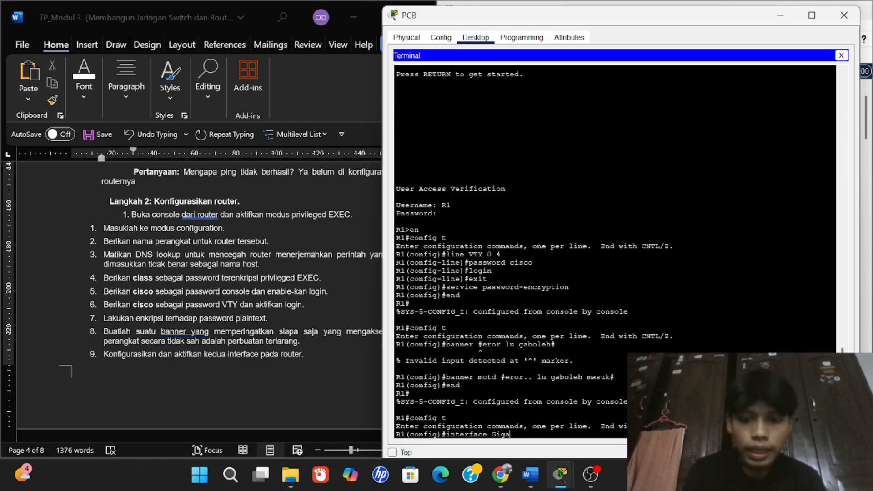
text(b)
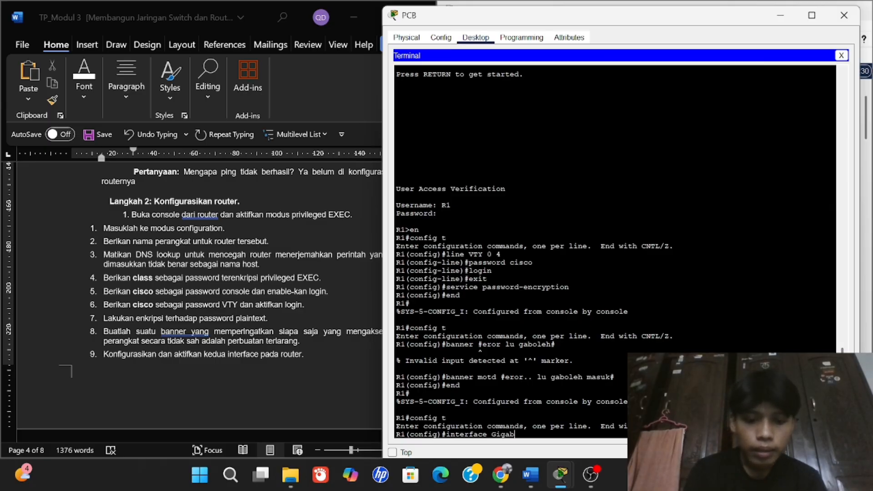
text(itethernet)
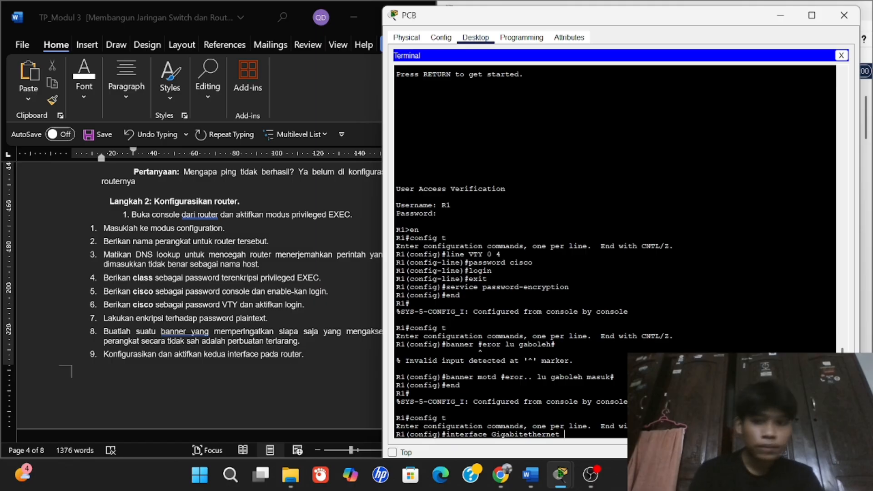
text(0/)
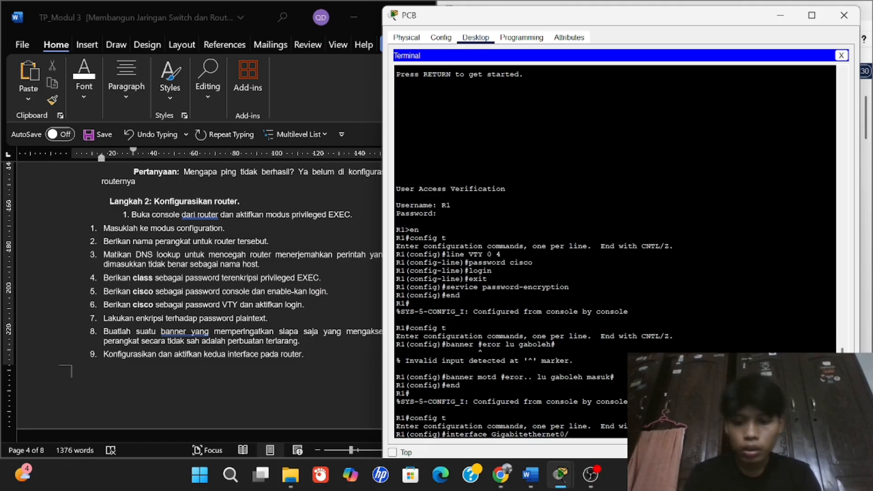
text(0/)
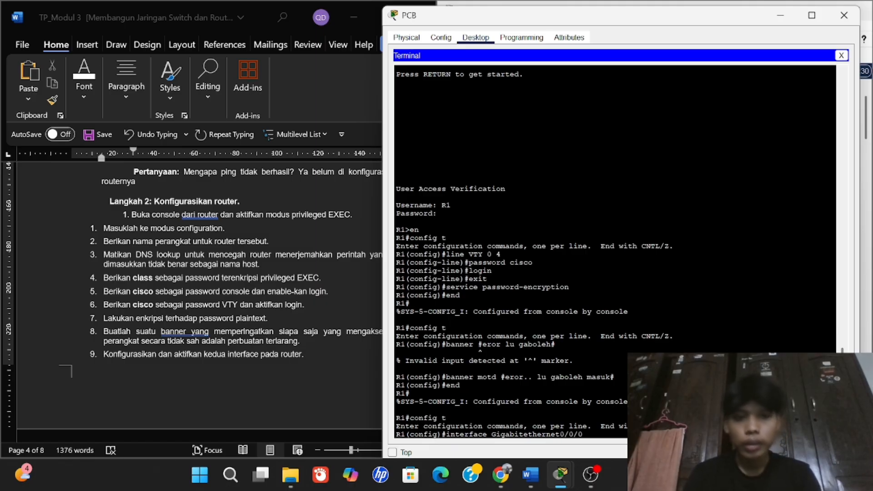
text(0)
key(Return)
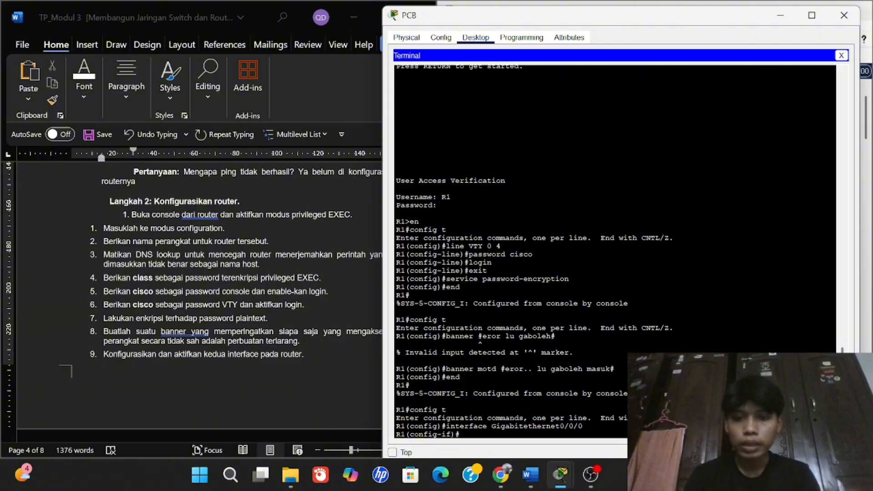
text(ip address)
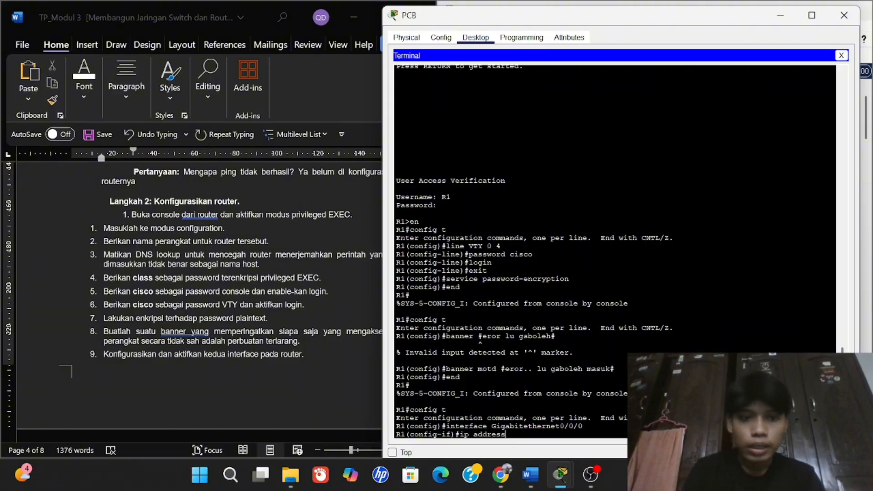
Assign IP address 192.168.0.1 with mask 255.255.255.0 to GigabitEthernet0/0/0.
scroll(295, 315, up, 20)
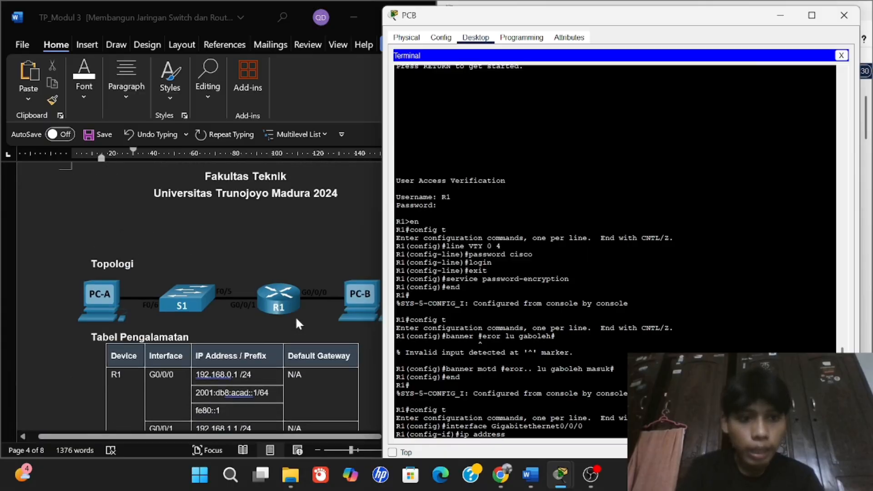
scroll(236, 314, down, 2)
text(s)
scroll(236, 314, down, 1)
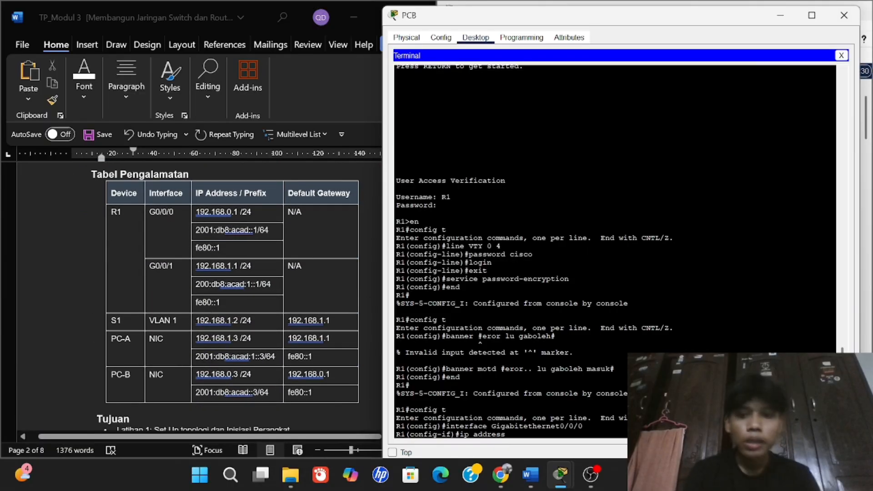
text(192)
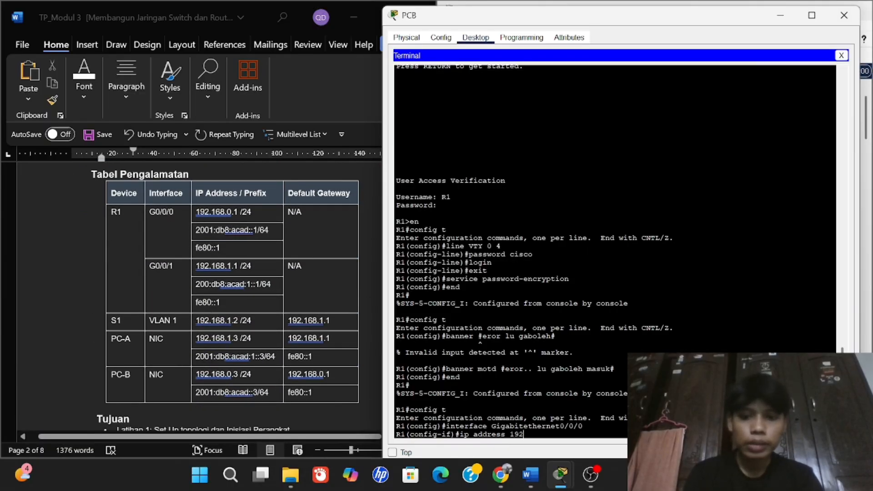
text(.168.)
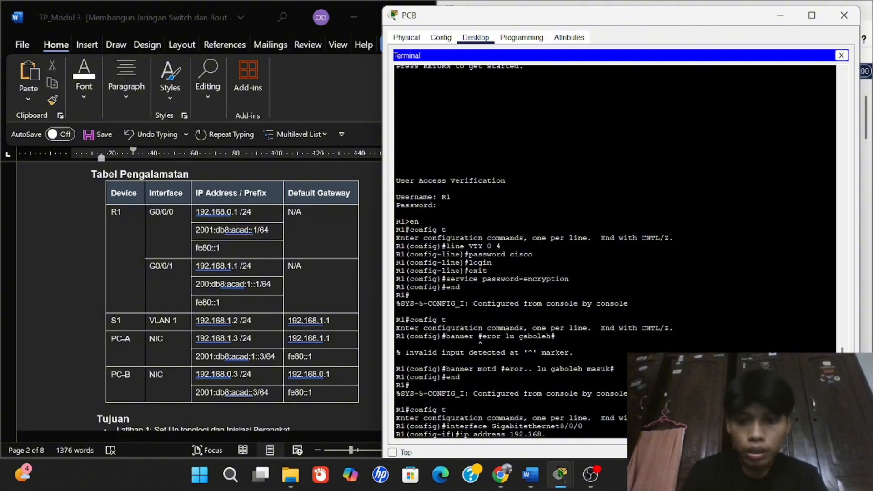
text(00.1)
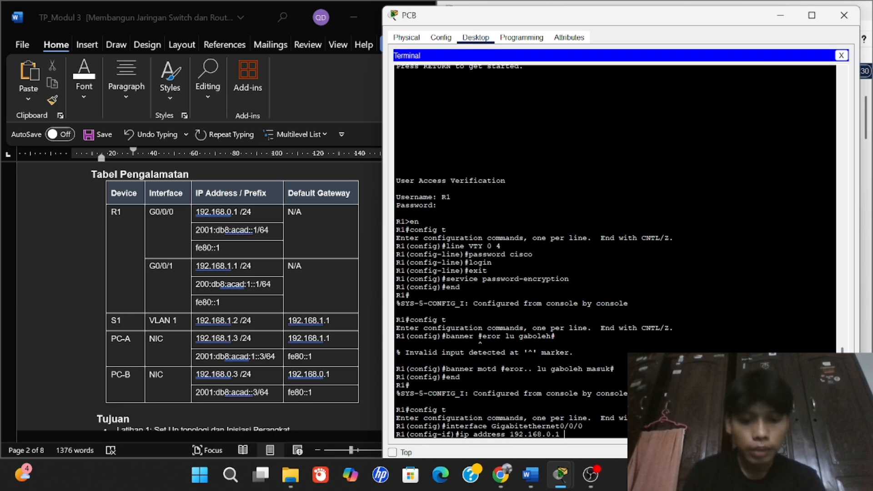
text( 255.2)
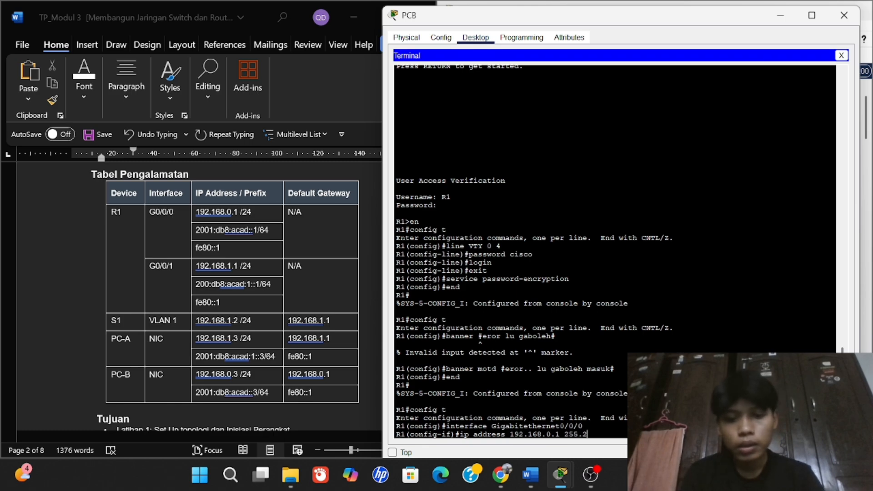
text(55.2550)
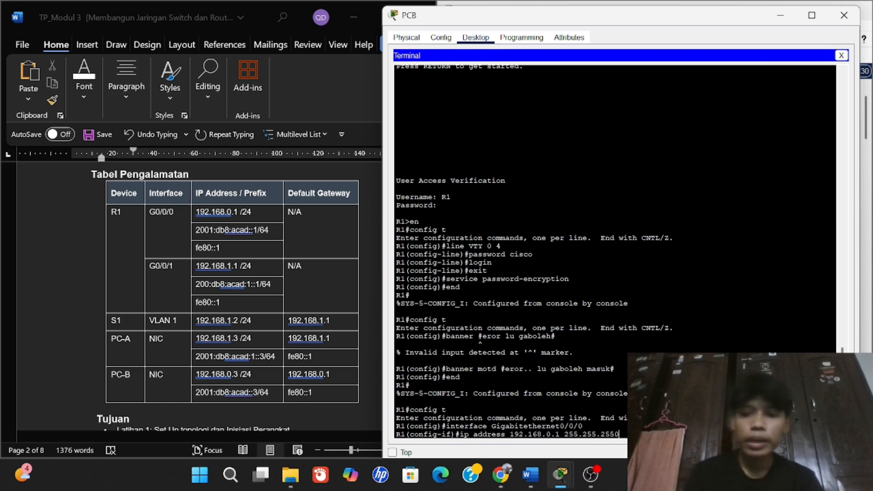
key(BackSpace)
text(.0)
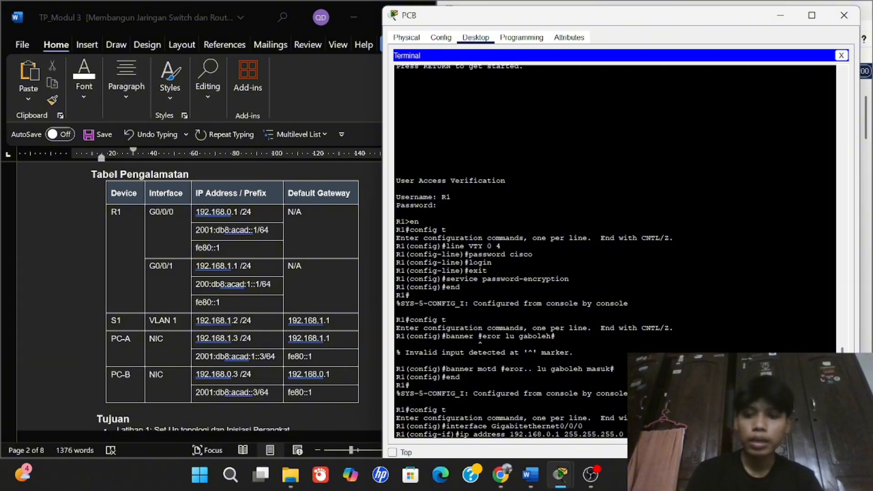
key(Return)
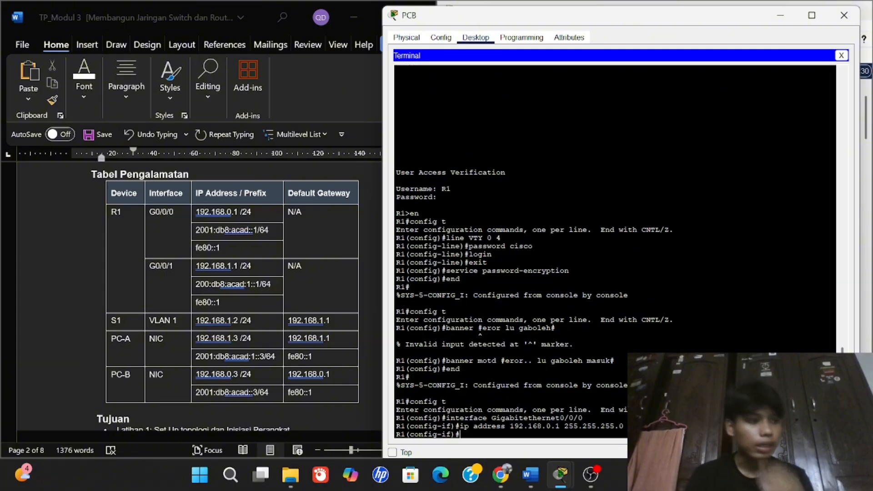
Enable the interface with 'no shutdown' and return to privileged EXEC with 'end'.
text(no )
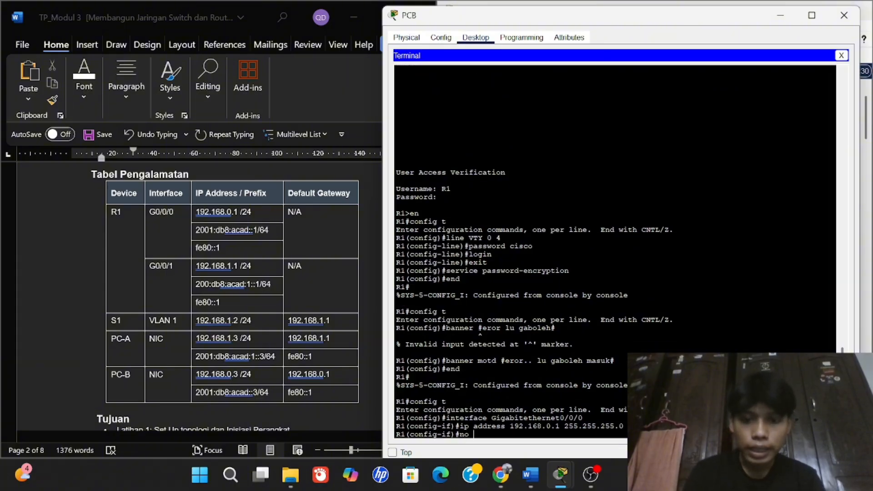
text(shut)
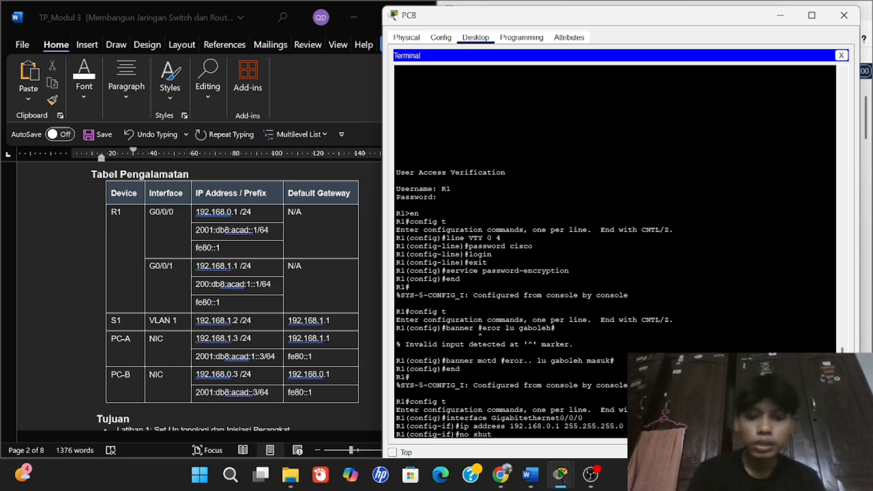
text(down)
key(Return)
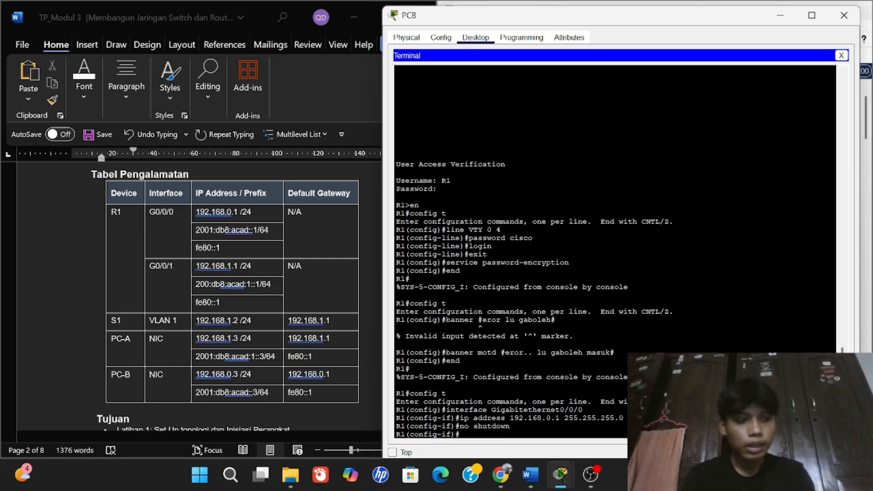
text(end)
key(Return)
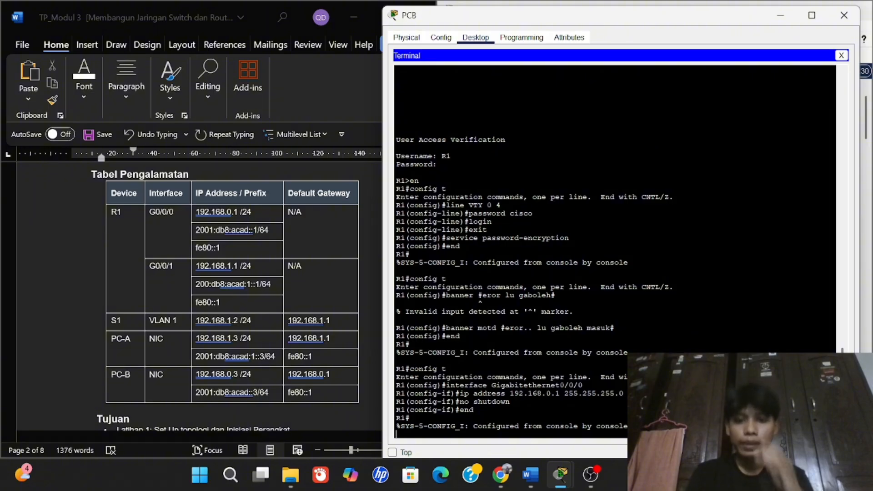
key(Return)
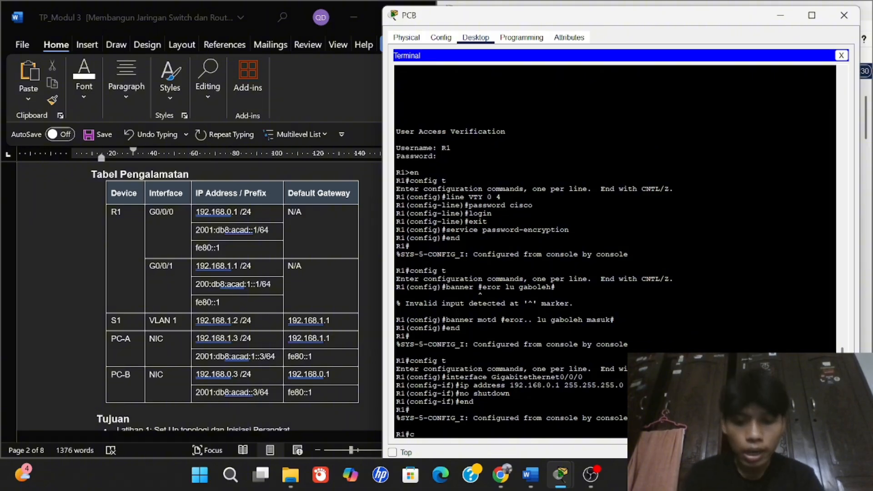
On R1, enter global configuration and select interface GigabitEthernet0/0/1.
text(config t)
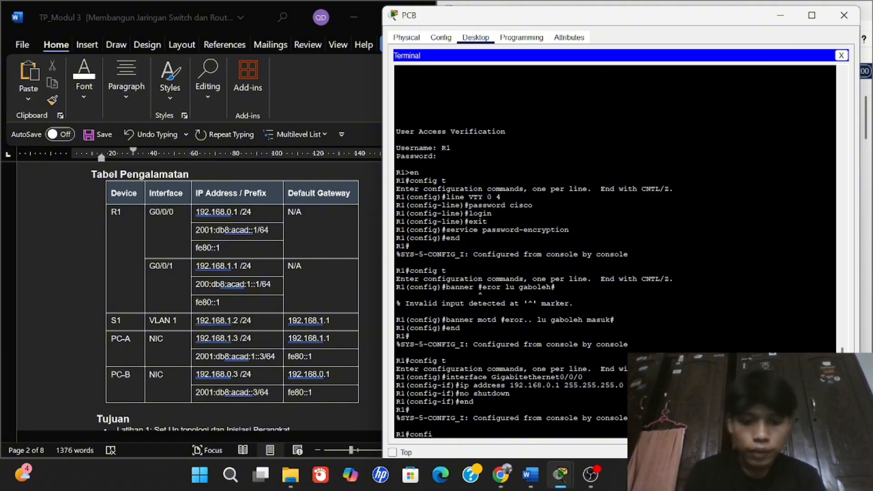
key(Return)
text(inter)
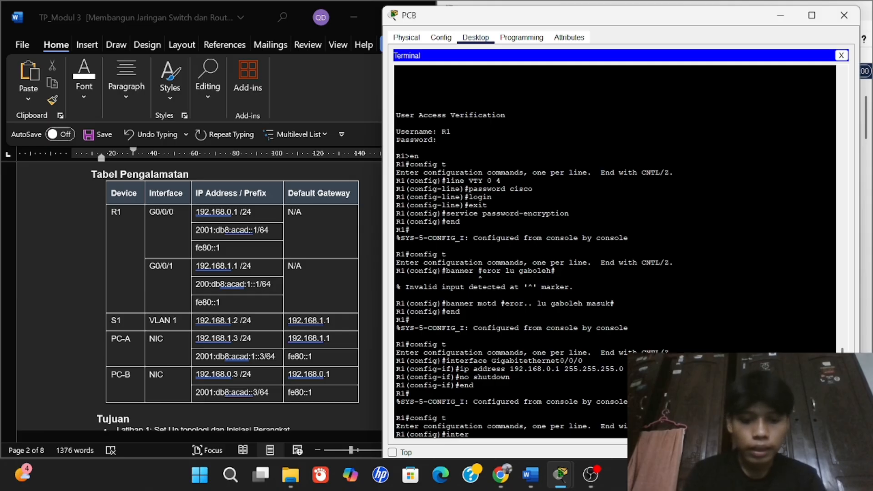
text(face gi)
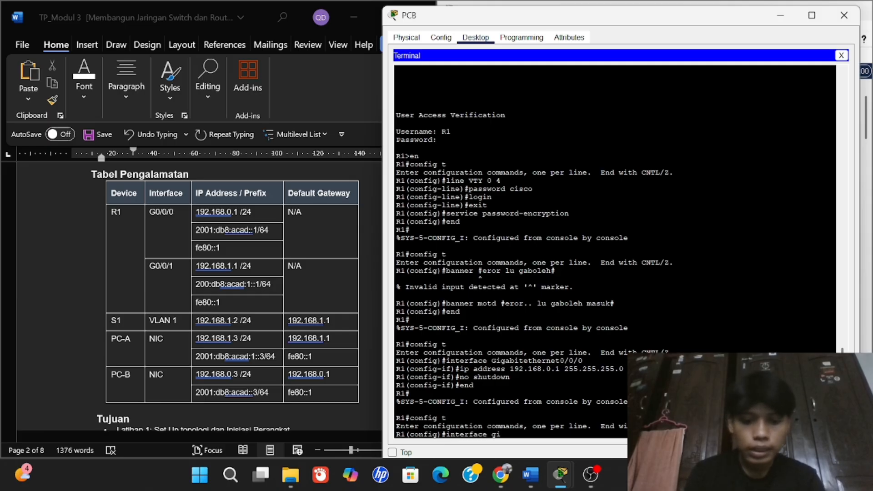
key(BackSpace)
key(BackSpace)
text(Giga)
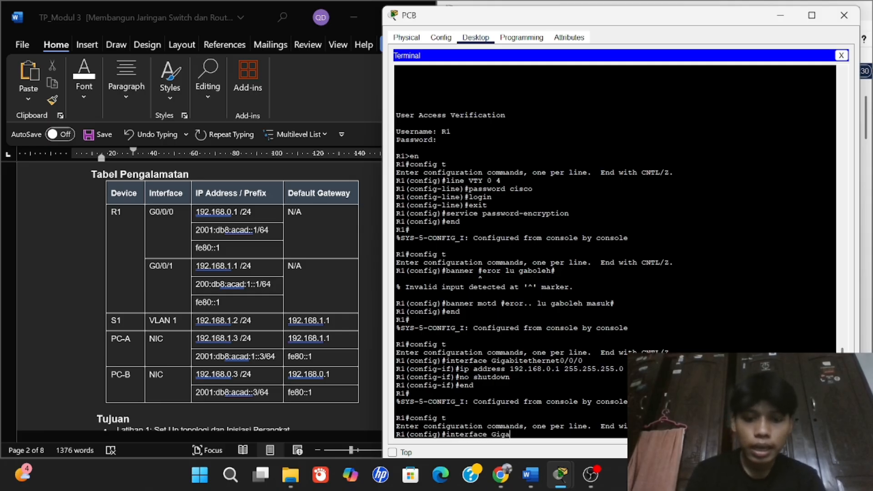
text(biteethernet)
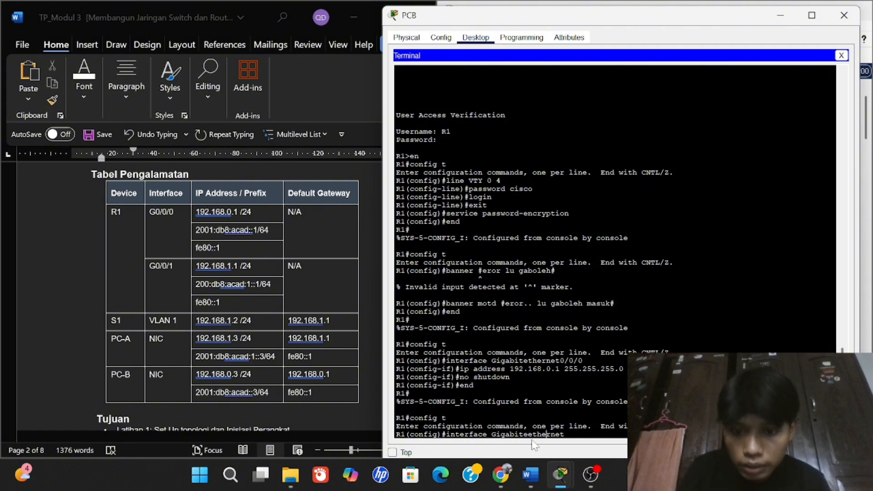
key(BackSpace)
key(BackSpace)
key(BackSpace)
key(BackSpace)
key(BackSpace)
key(BackSpace)
key(BackSpace)
key(BackSpace)
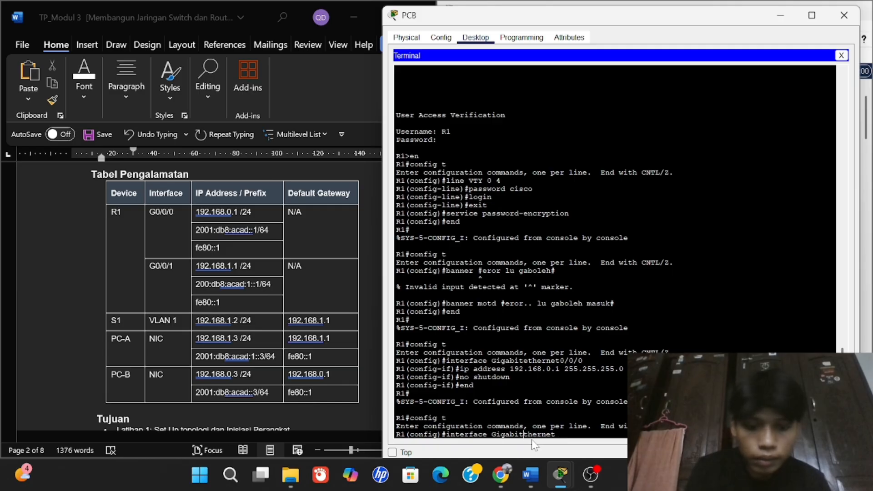
key(Tab)
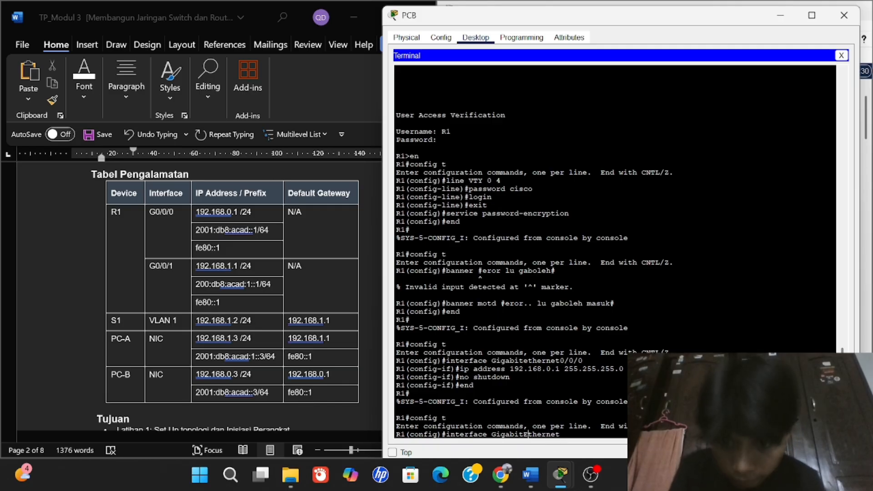
key(Left)
key(Left)
key(Left)
key(Left)
key(Left)
key(Left)
key(Left)
text(0/0)
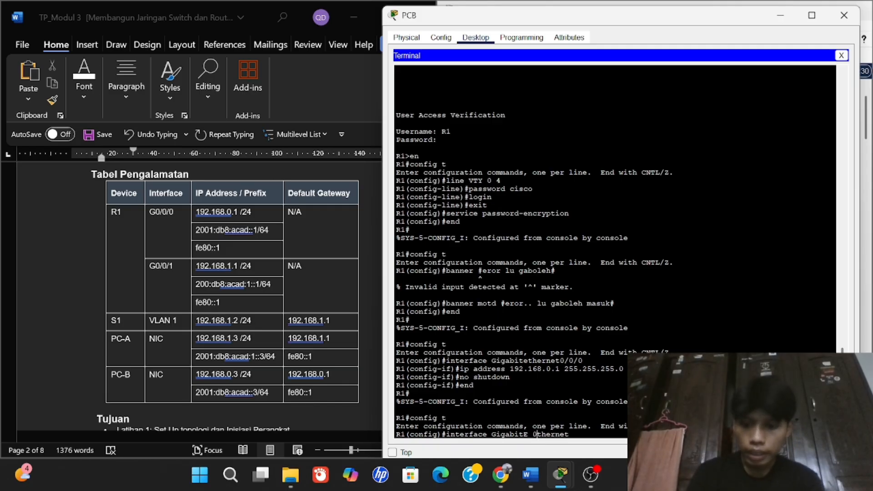
key(BackSpace)
key(BackSpace)
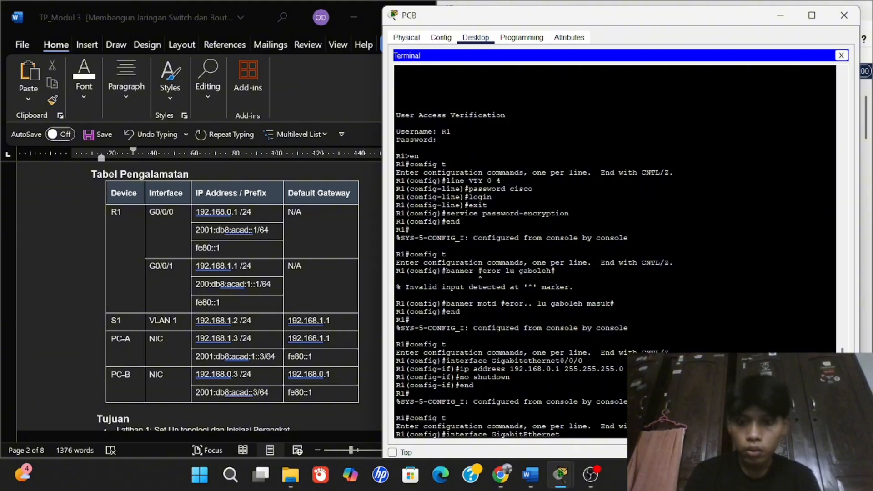
text(0/0/1)
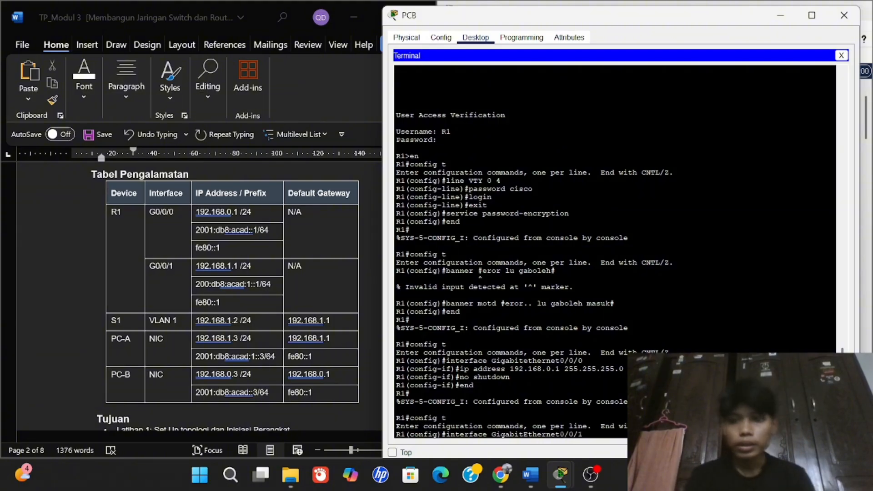
key(Return)
Assign 192.168.1.1 255.255.255.0, enable the interface with no shutdown, and return to R1#.
text(ip adre)
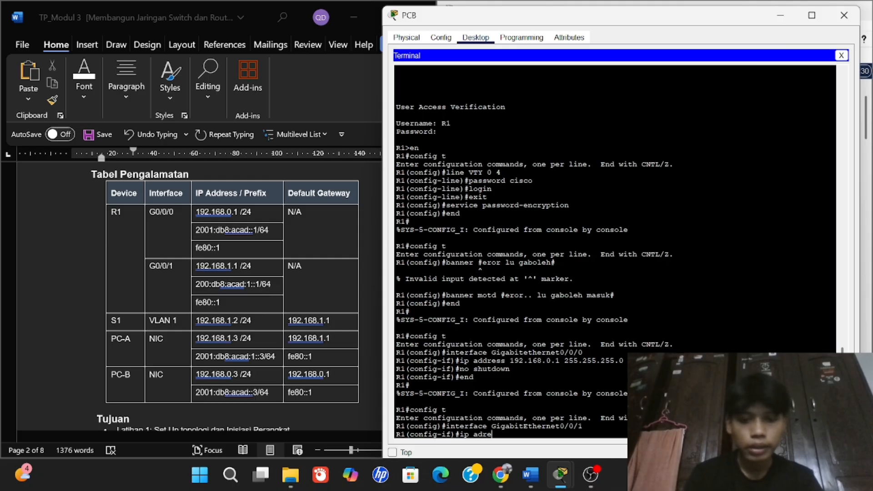
key(BackSpace)
key(BackSpace)
text(dr)
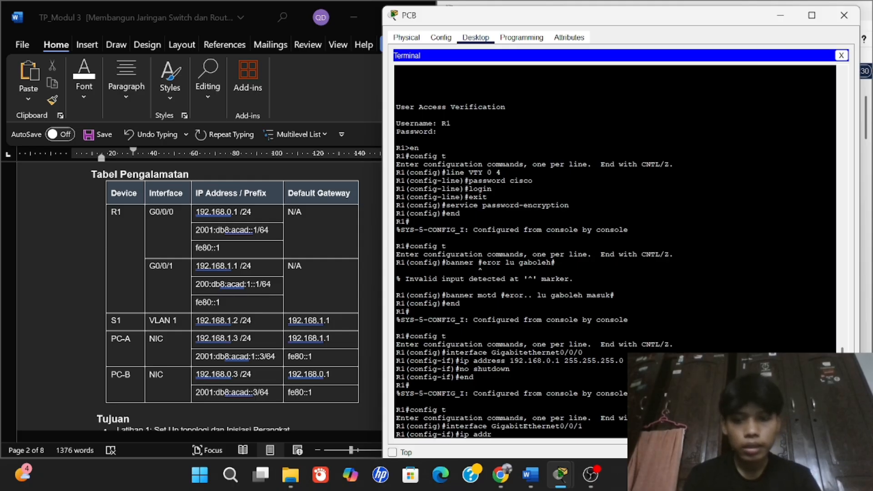
text(ess 1)
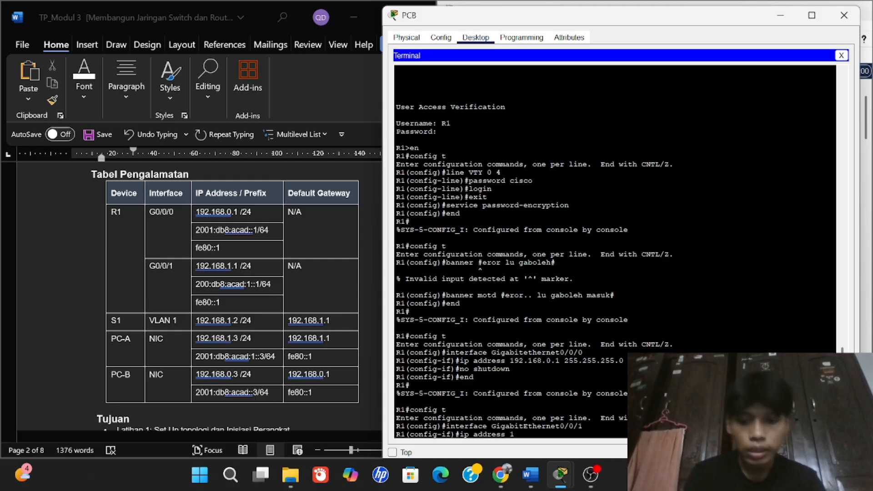
text(92/168/)
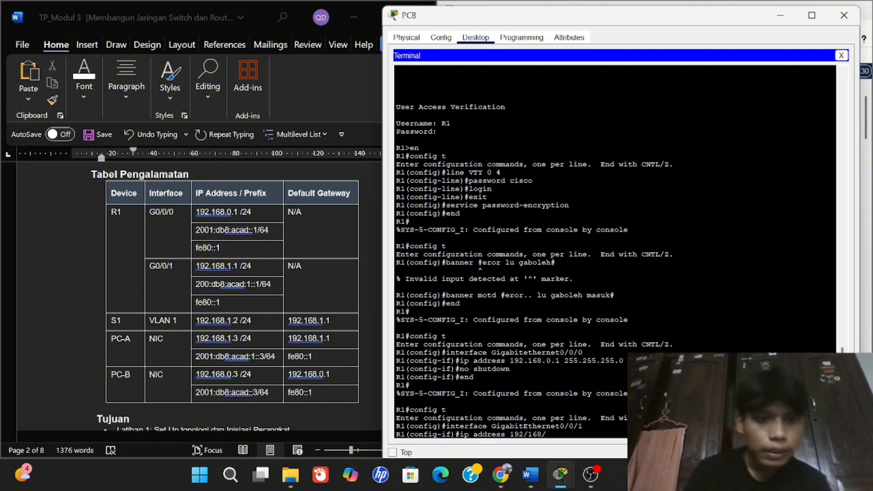
text(1)
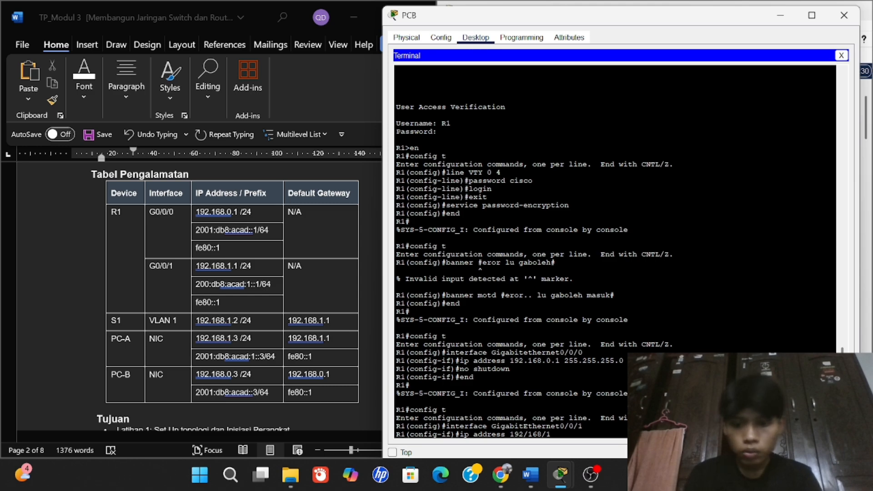
key(BackSpace)
key(BackSpace)
key(BackSpace)
key(BackSpace)
key(BackSpace)
key(BackSpace)
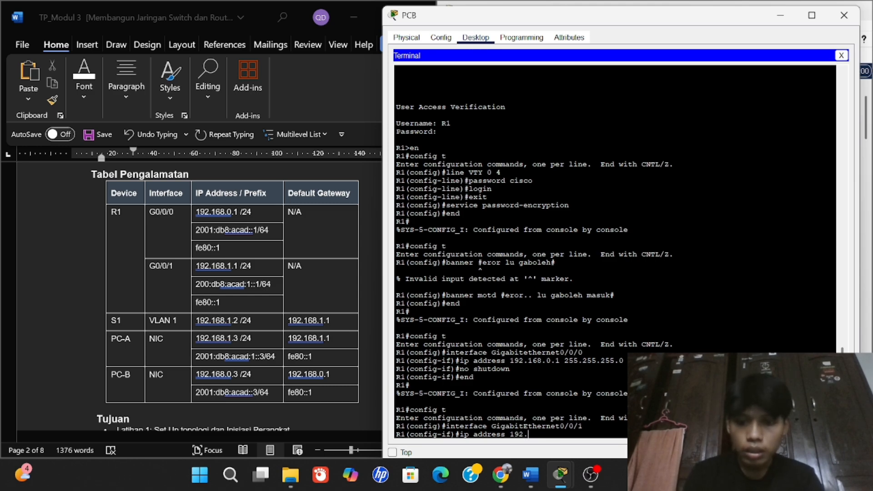
text(.168)
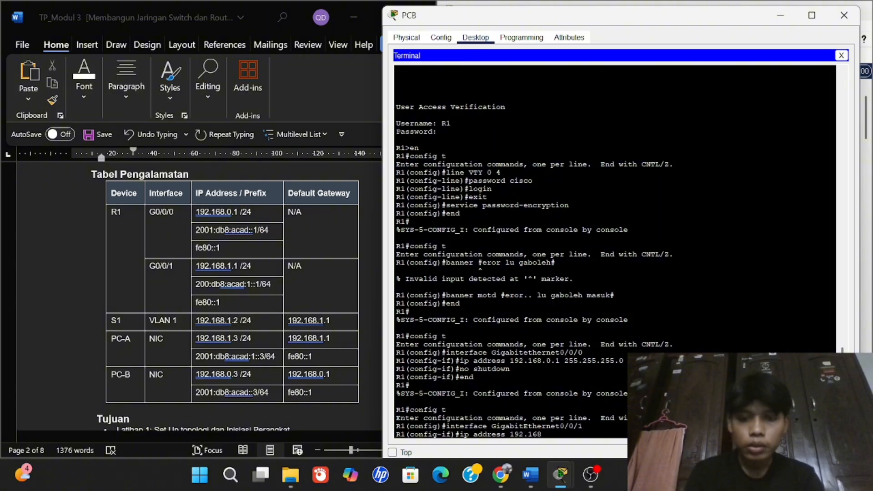
text(.1.1 )
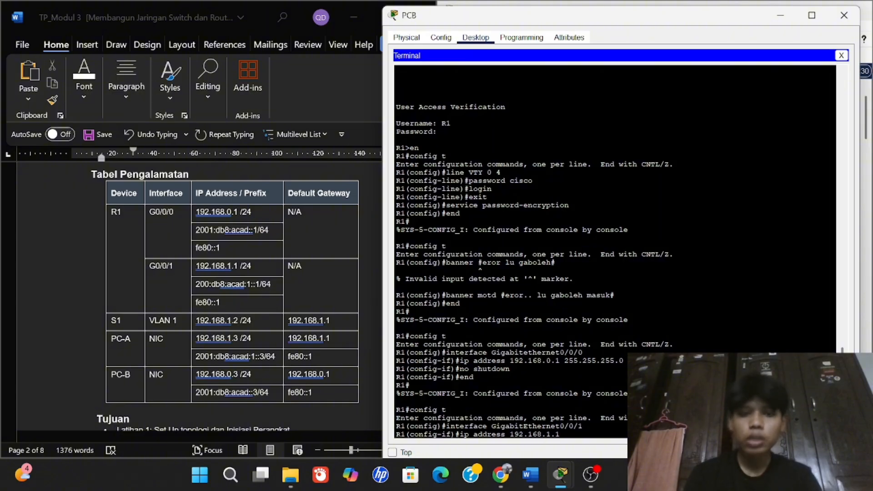
text(255.2)
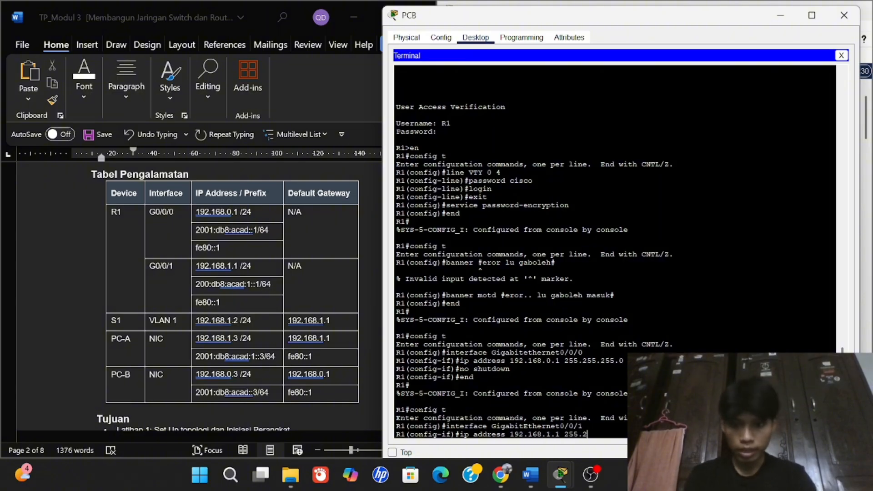
text(55.255.0)
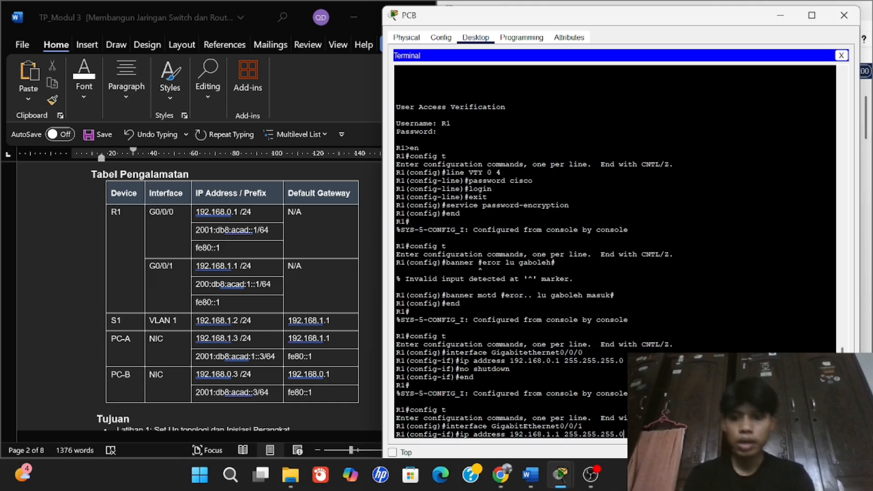
key(Return)
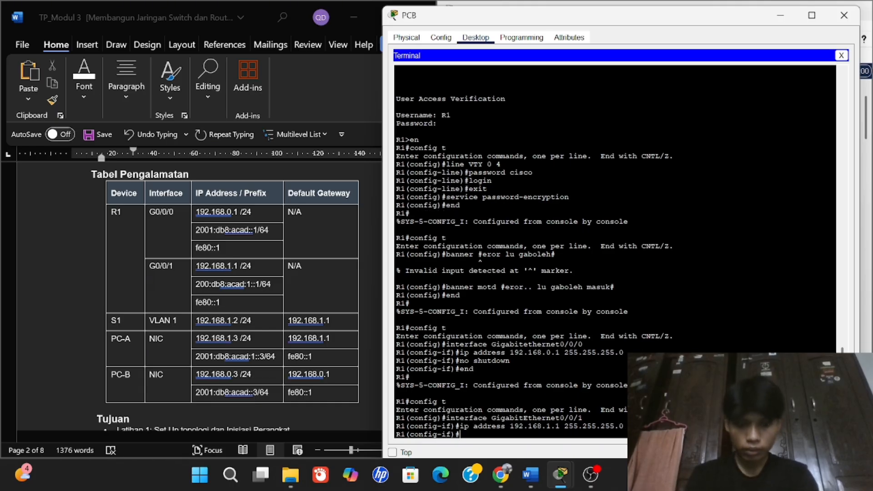
text(no shu)
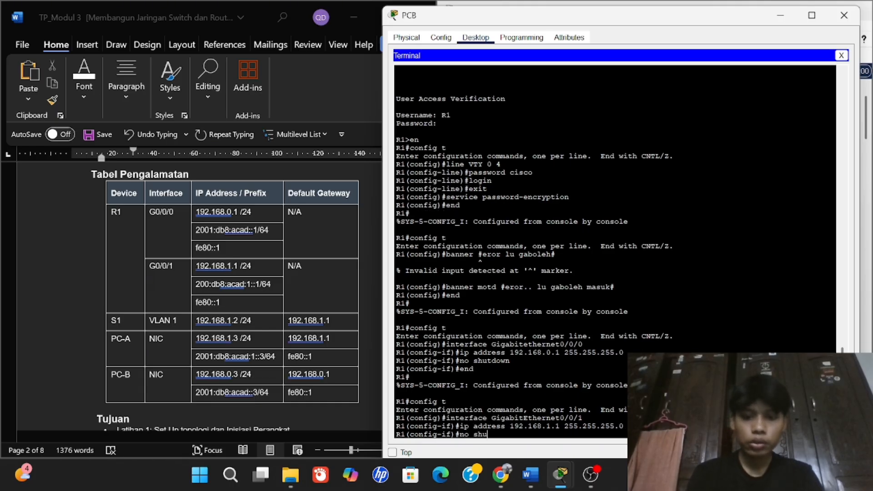
text(t)
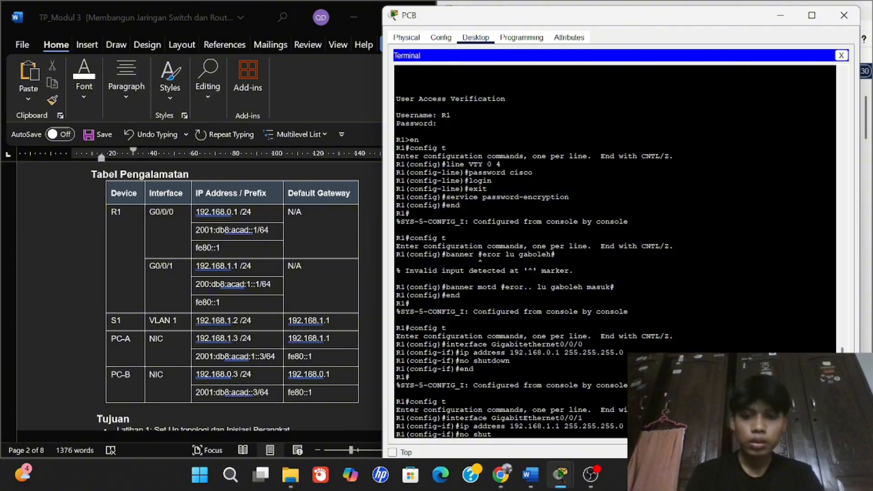
text(down)
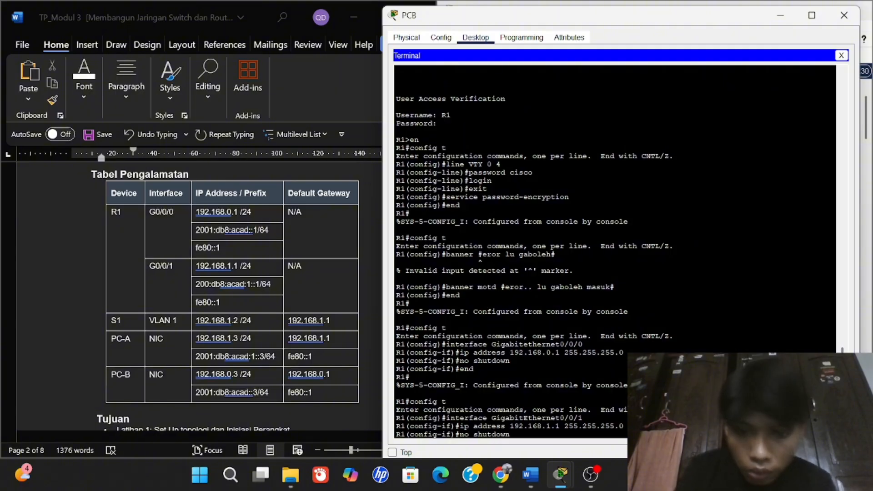
key(Return)
text(end)
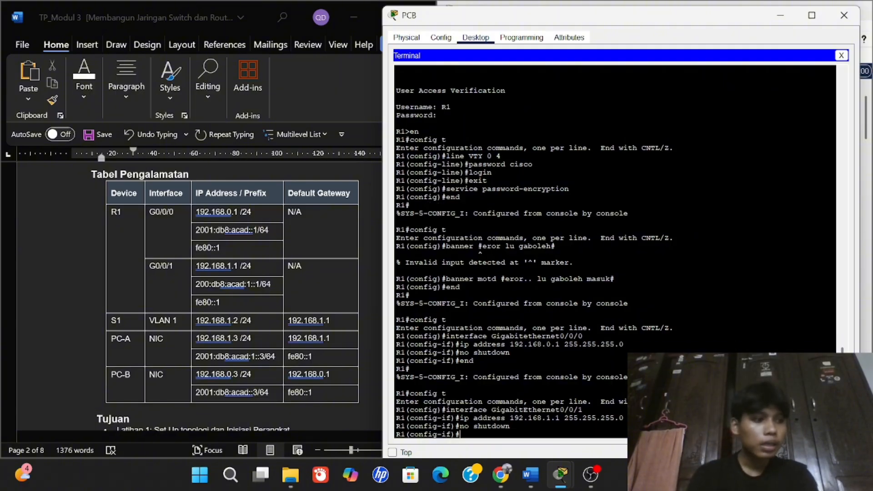
key(Return)
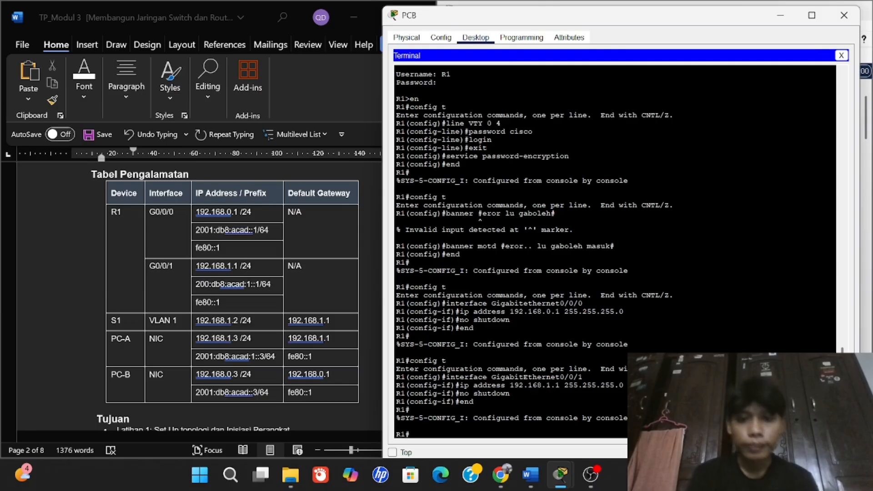
Scroll the Word lab document down past the addressing table to steps 9–14 of Langkah 2.
scroll(220, 384, down, 15)
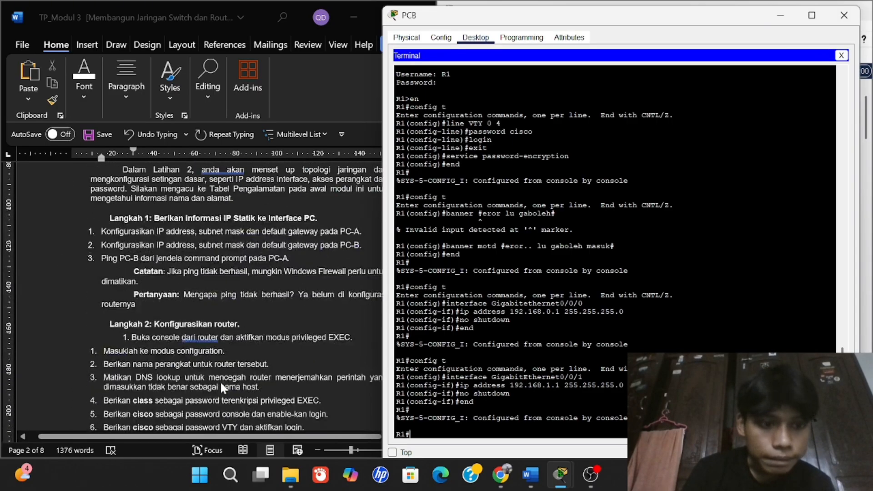
scroll(220, 381, down, 5)
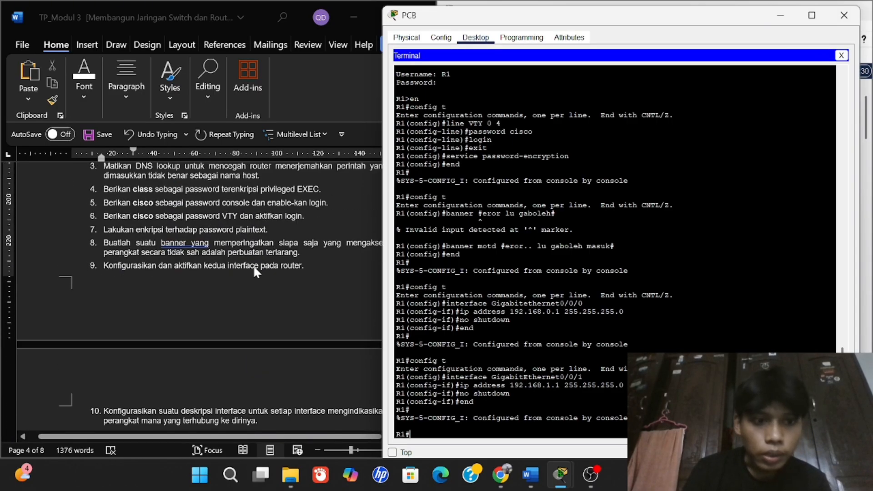
scroll(233, 268, down, 4)
scroll(206, 363, right, 1)
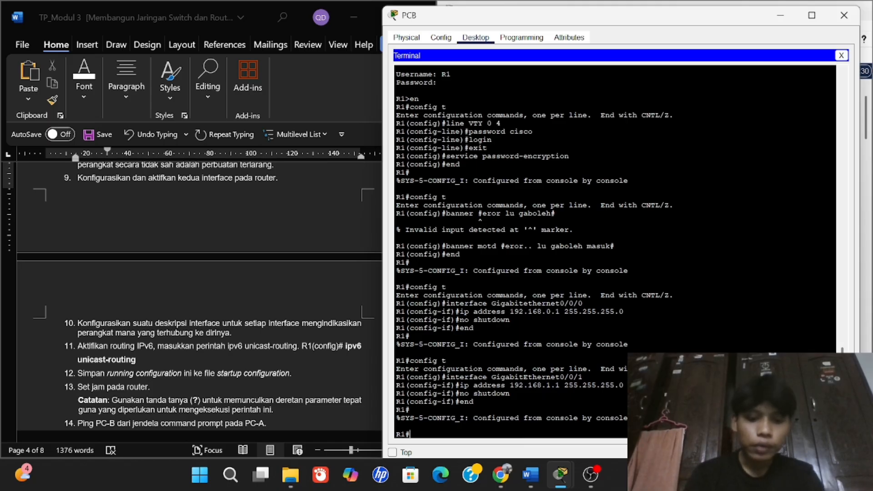
Enter global configuration with 'config t' and type 'interface GigabitEthernet 0/0/0'.
text(cong)
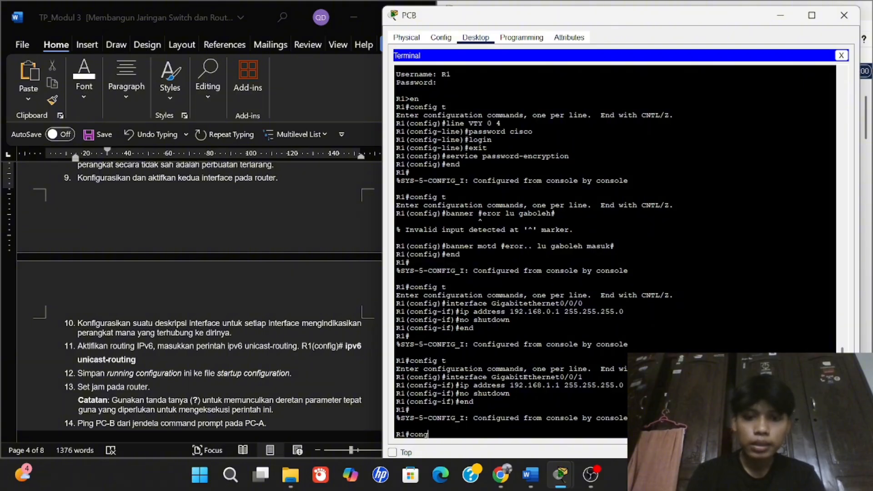
key(BackSpace)
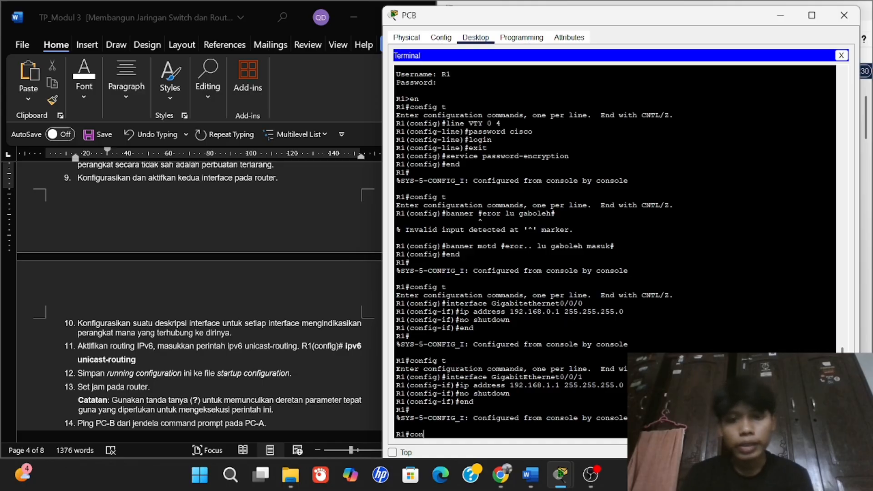
text(fi)
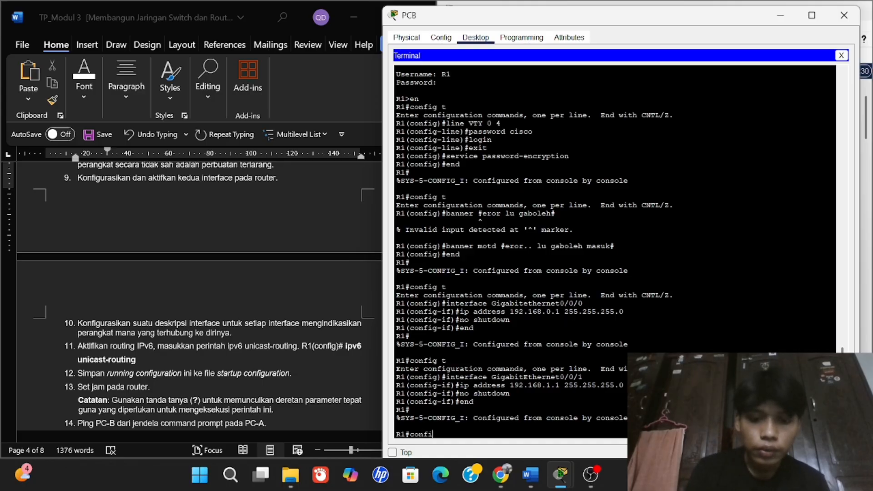
text(g t)
key(Return)
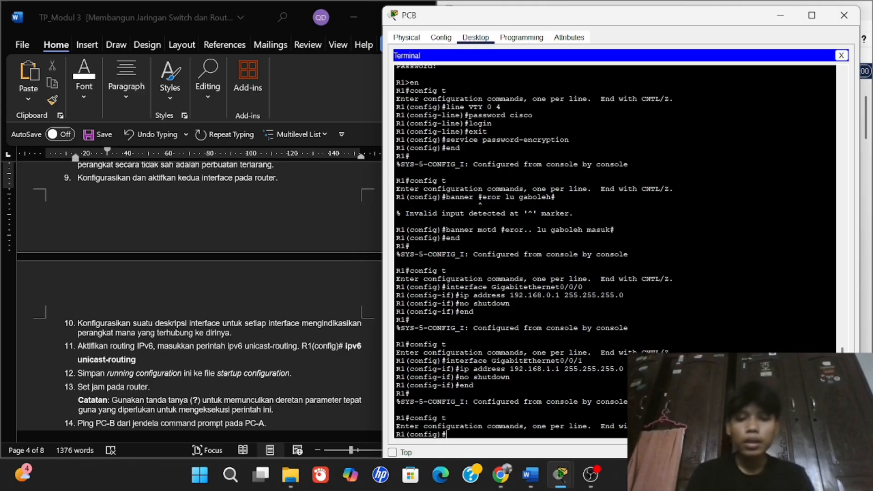
text(interface)
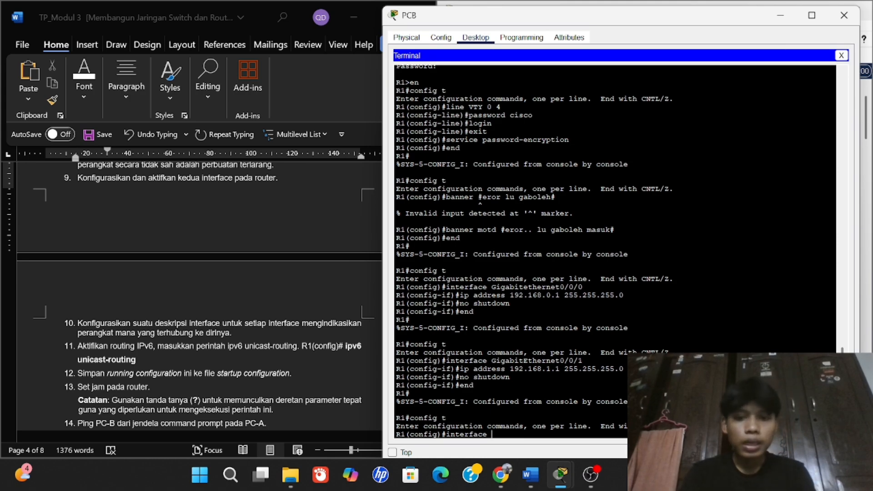
text( Giga)
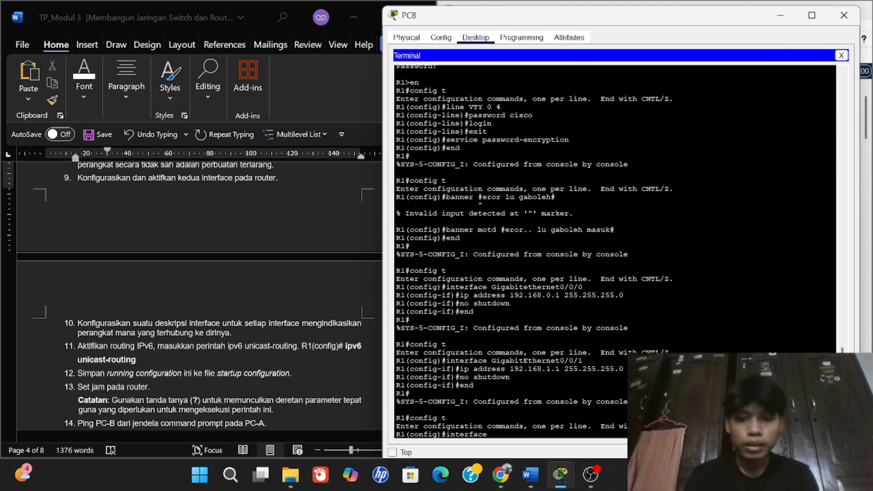
text(bi)
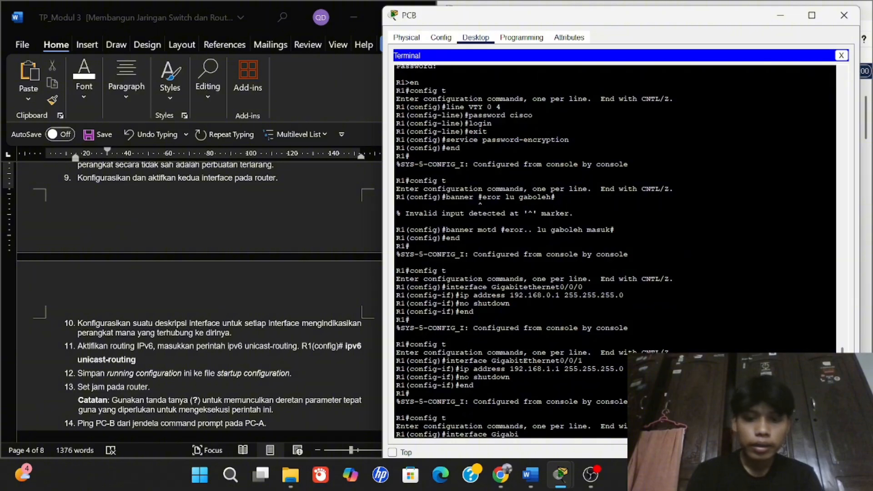
text(tEtherne)
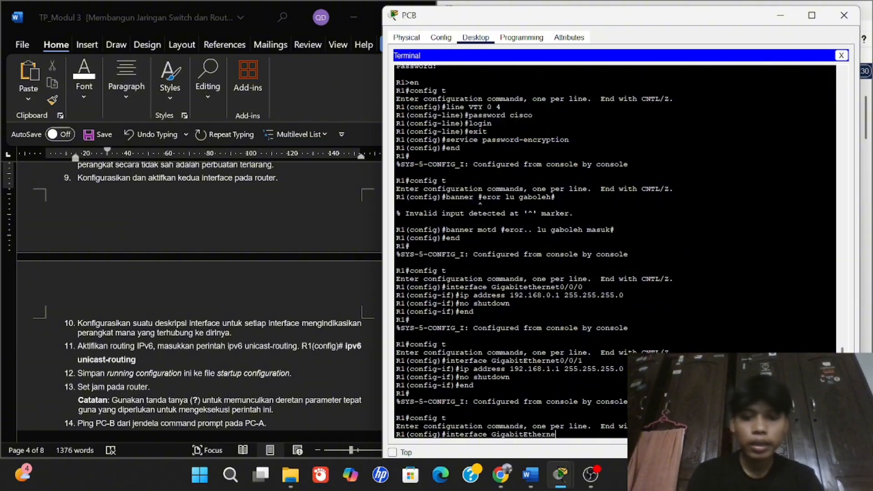
text(t 0/)
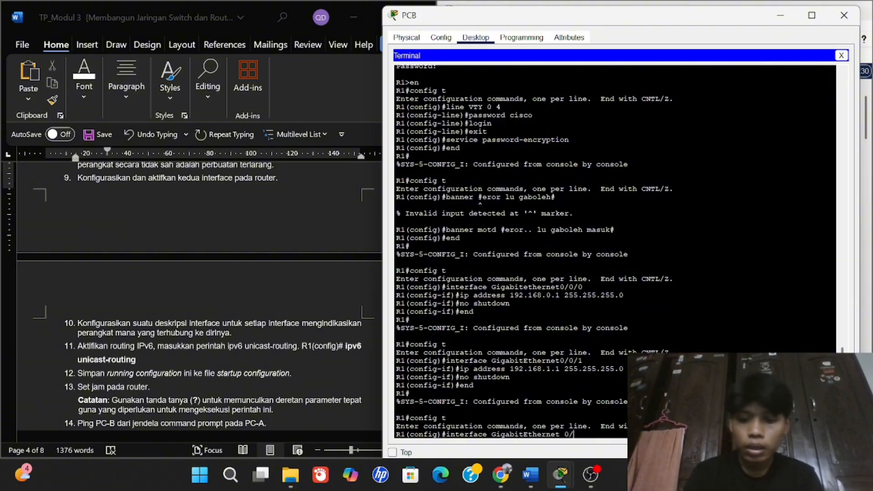
text(0/0)
Enter GigabitEthernet 0/0/0, set its description to 'terhubung sudah..', then exit to global configuration.
key(Return)
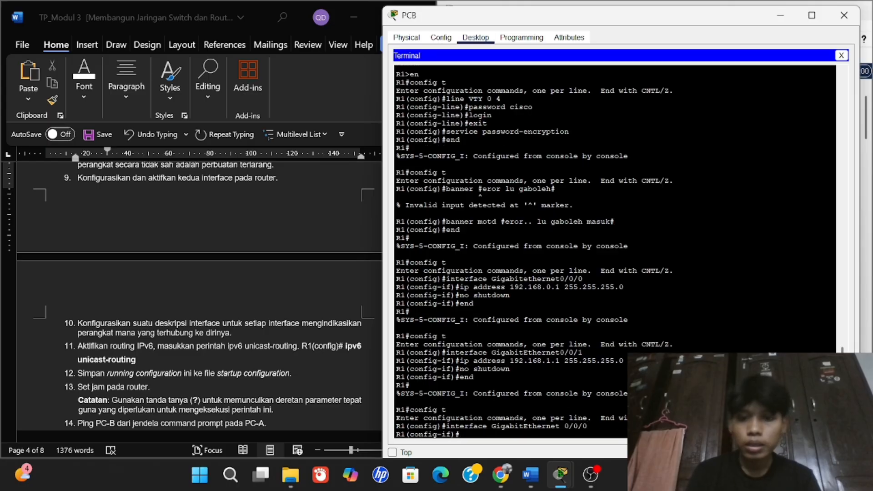
text(des)
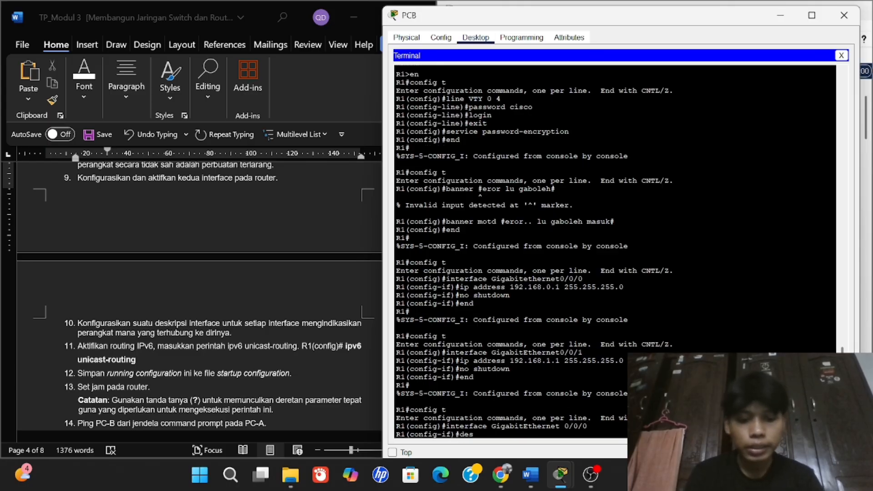
text(crip)
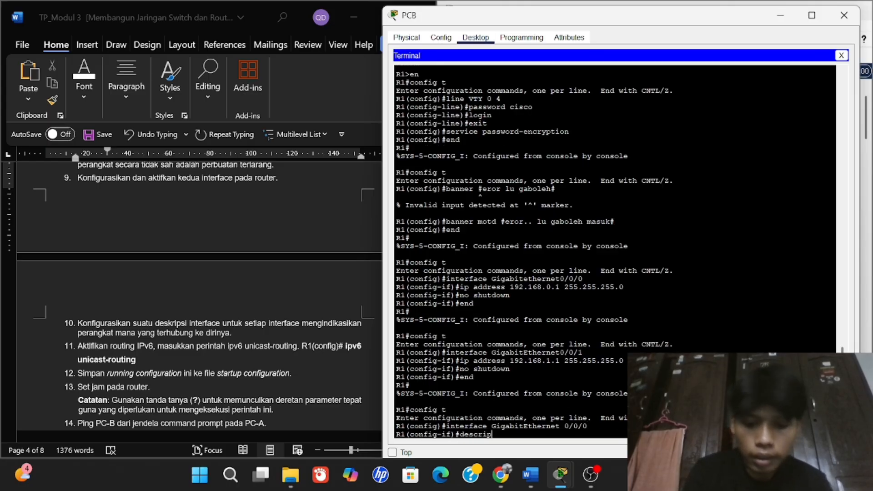
text(tion)
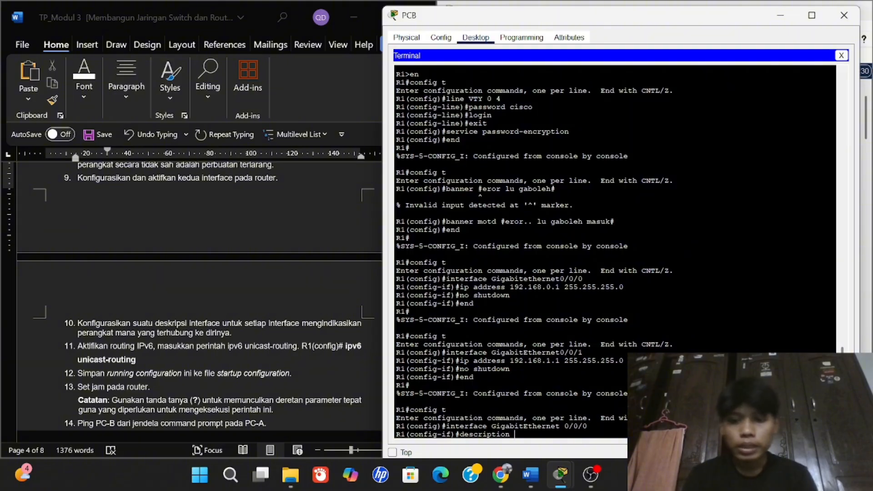
text( terhubu)
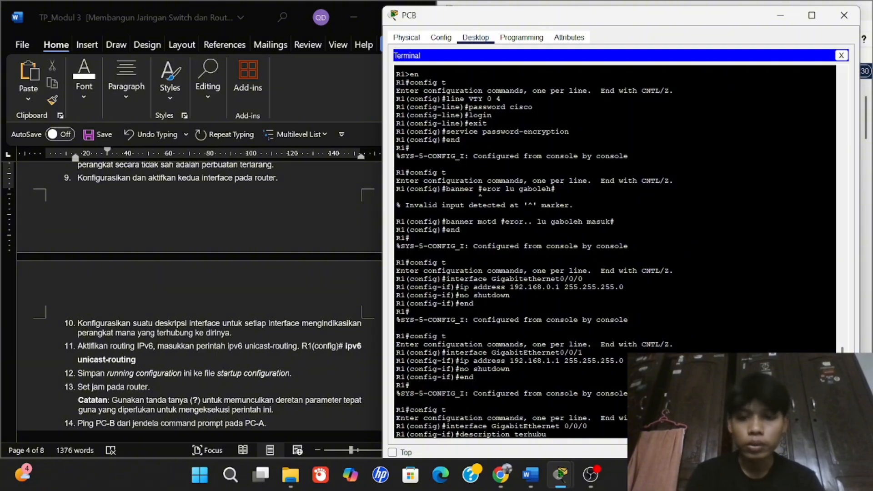
text(ng sudah..)
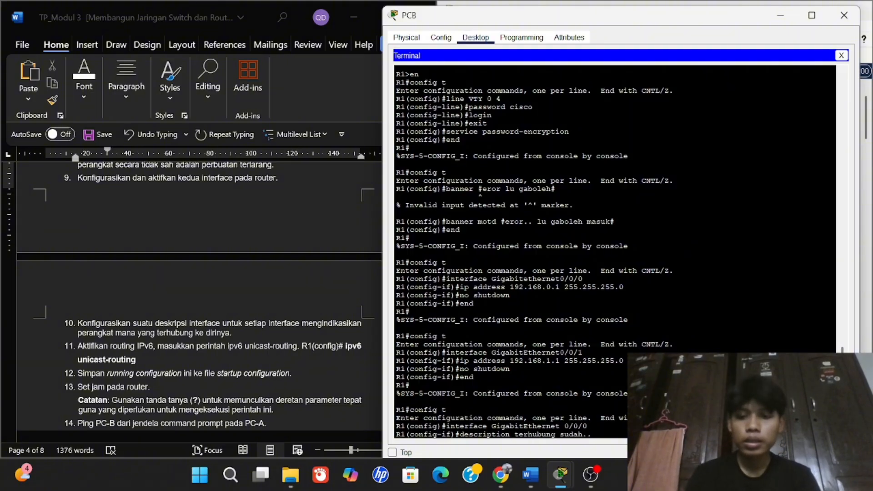
key(Return)
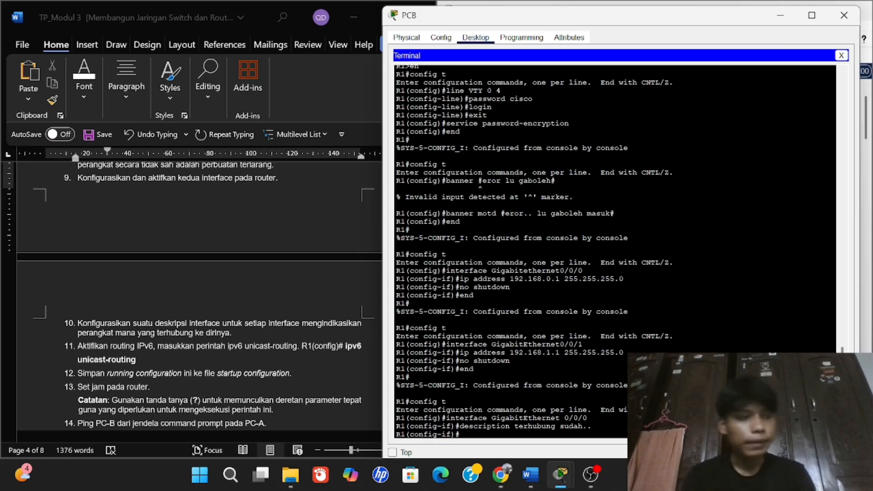
text(exit)
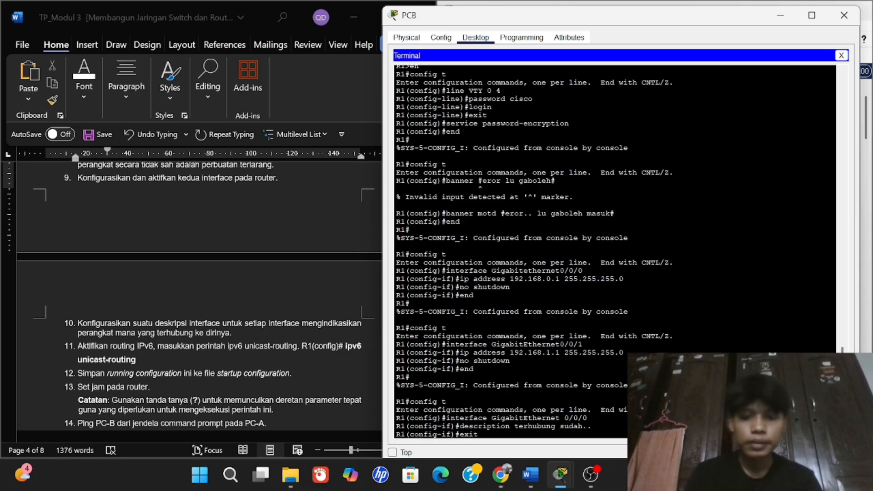
key(Return)
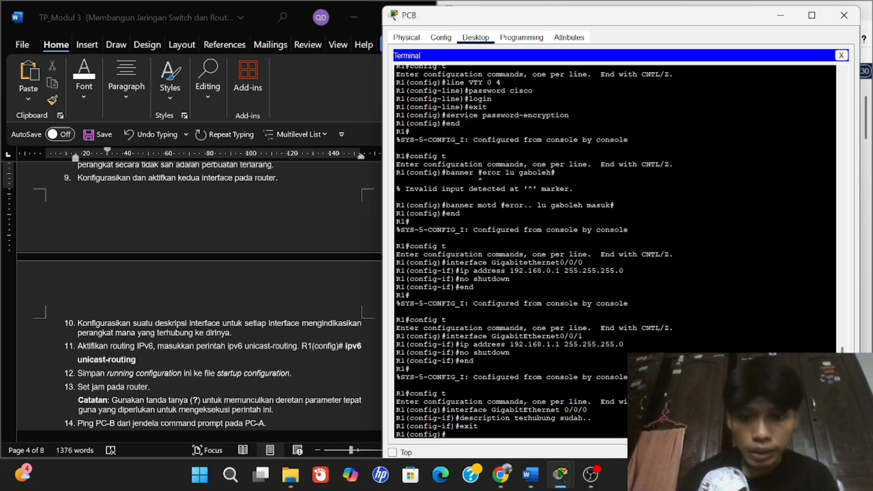
Select GigabitEthernet 0/0/1, set its description to 'terhubung sudah..', and exit to global configuration.
text(inter)
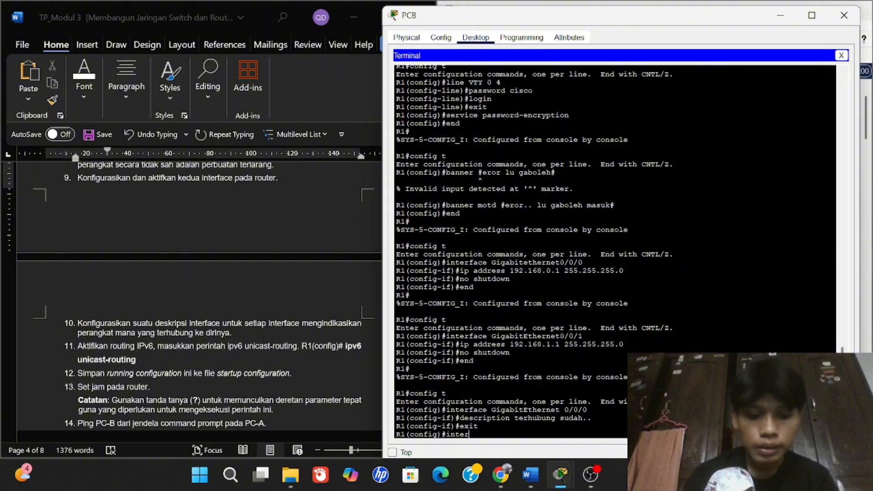
text(face Gig)
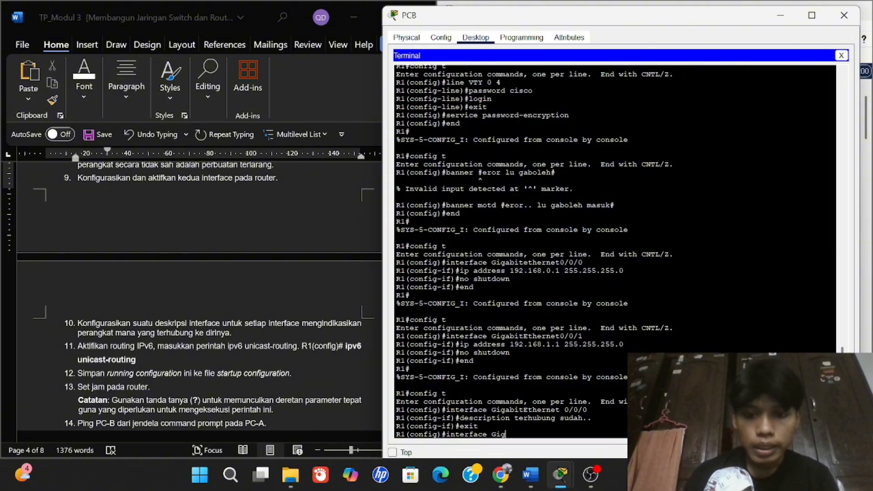
text(abiteter)
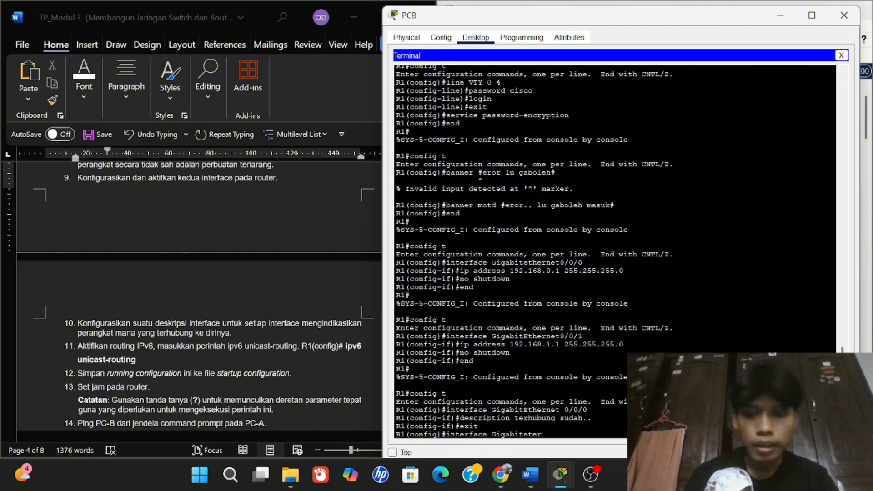
key(BackSpace)
key(BackSpace)
key(BackSpace)
key(BackSpace)
text(e)
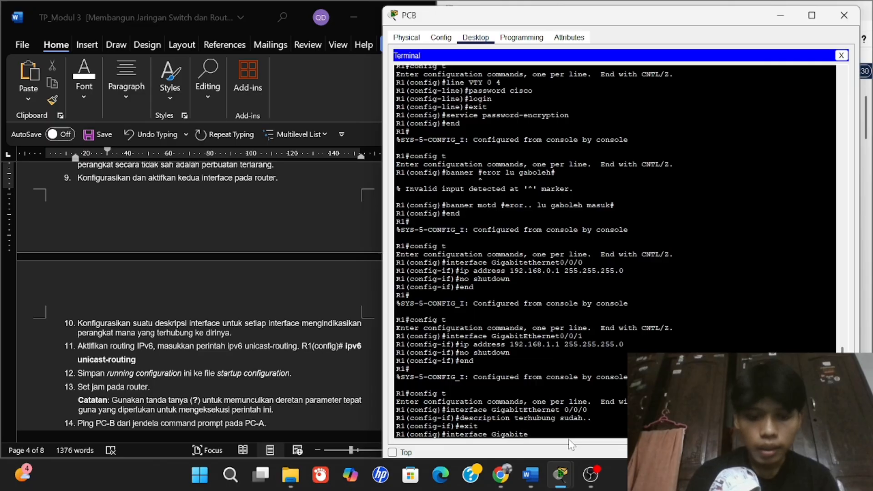
text(thern)
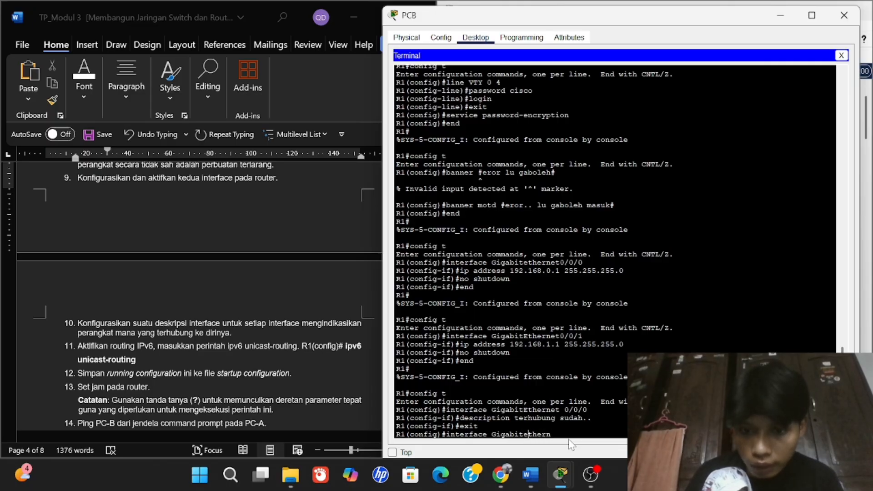
key(BackSpace)
text(Ethernet 0)
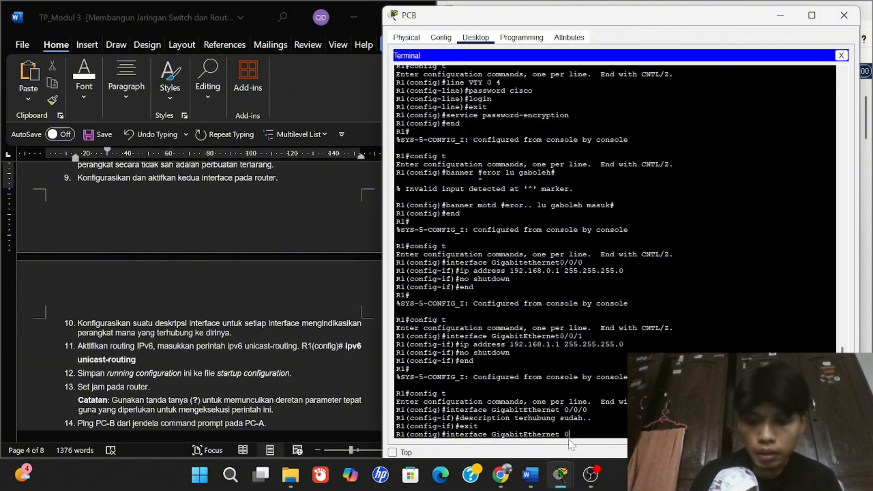
text(/0/1)
key(Return)
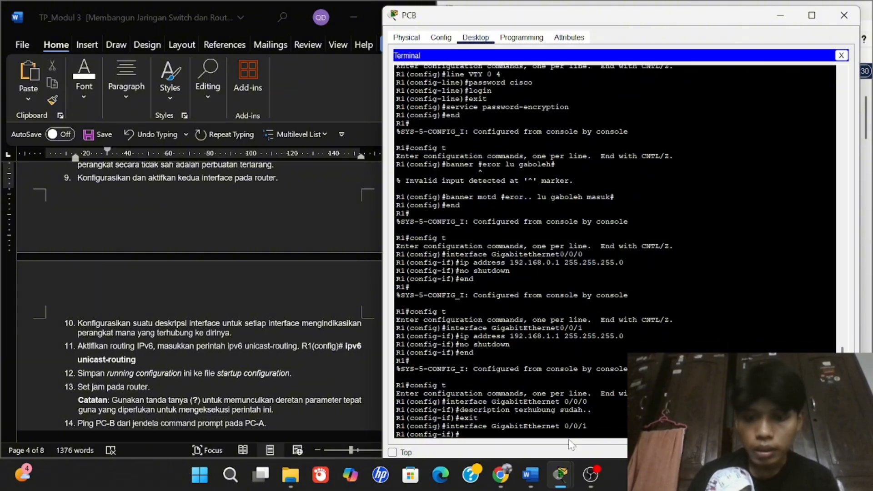
text(descr)
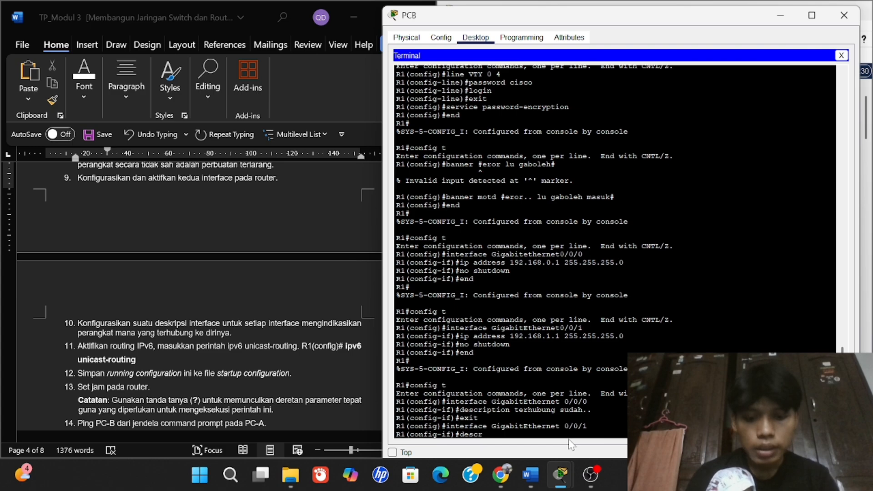
text(iption )
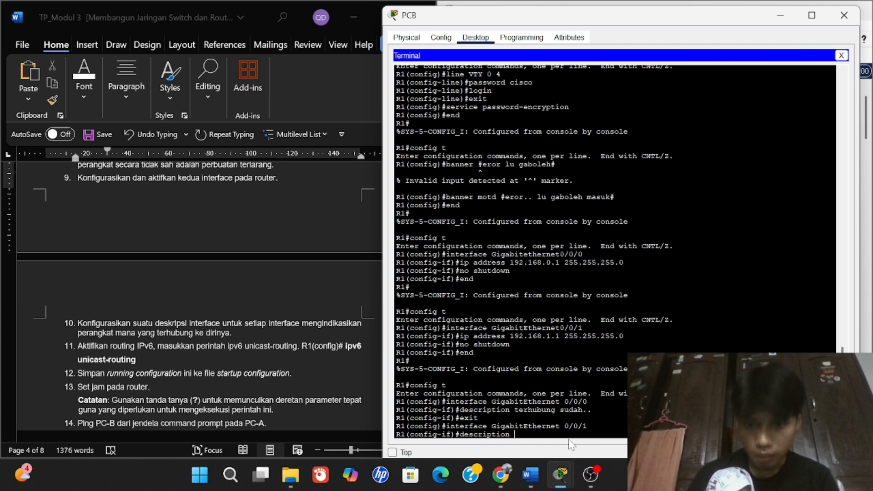
text(terhubung sudah)
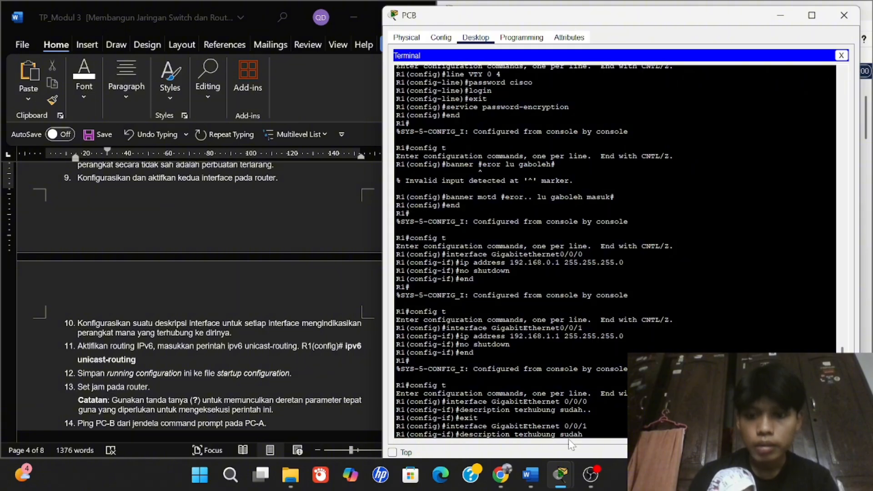
text(..)
key(Return)
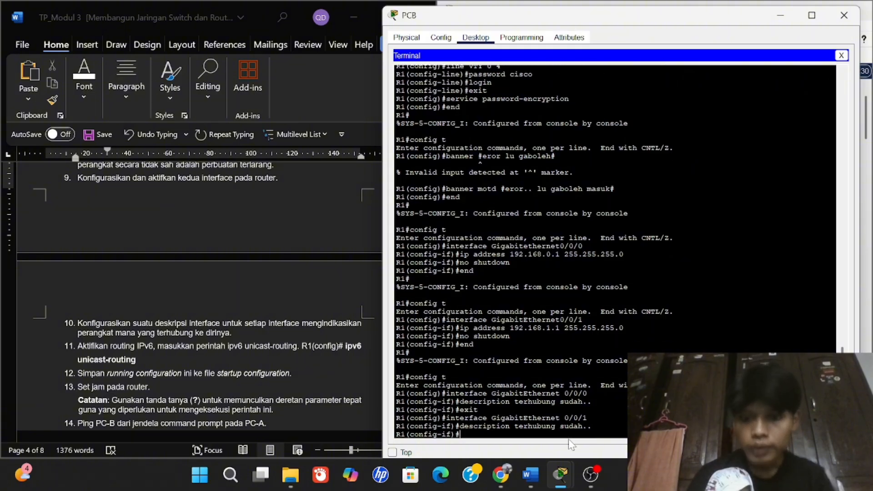
text(exit)
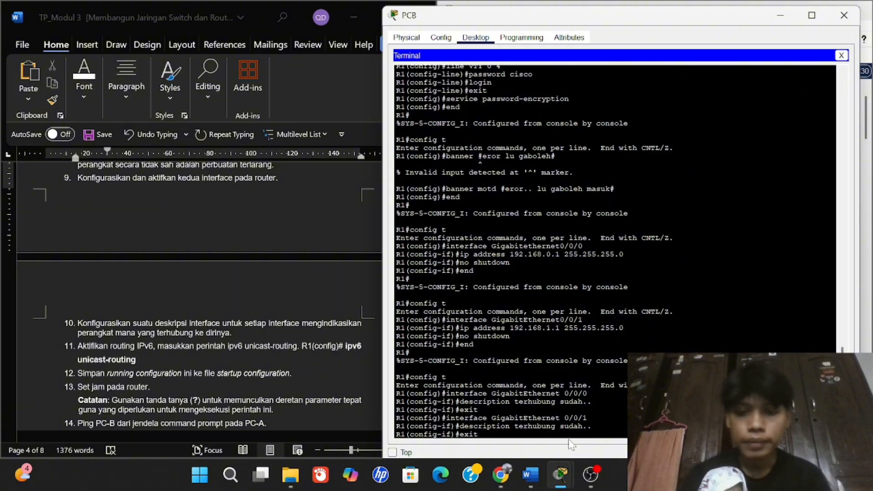
key(Return)
scroll(170, 391, down, 1)
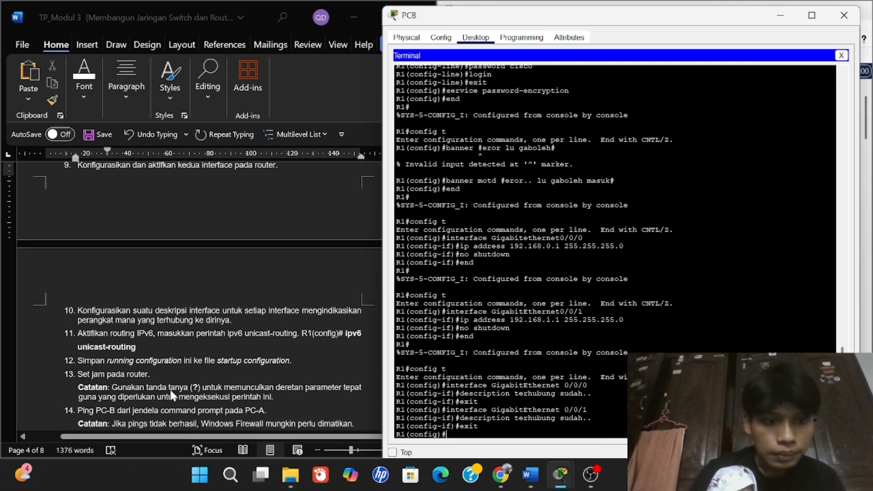
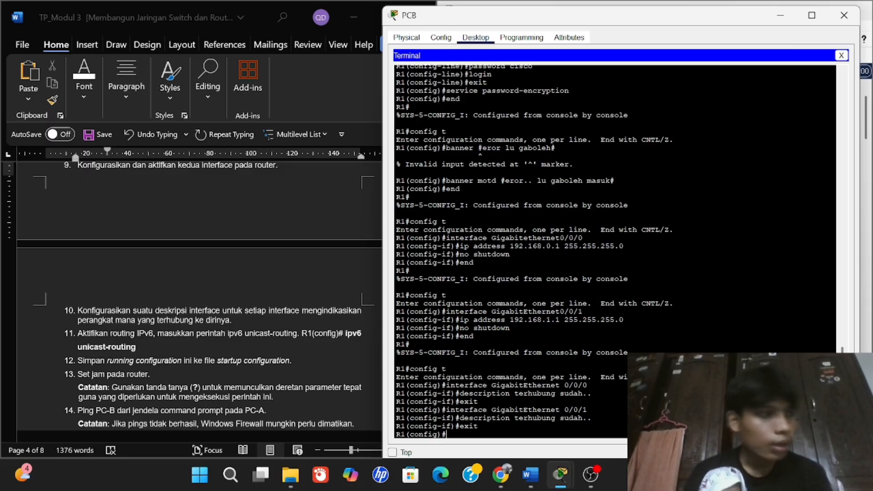
Create local user R1 with a password on the router and enable ipv6 unicast-routing.
text(use)
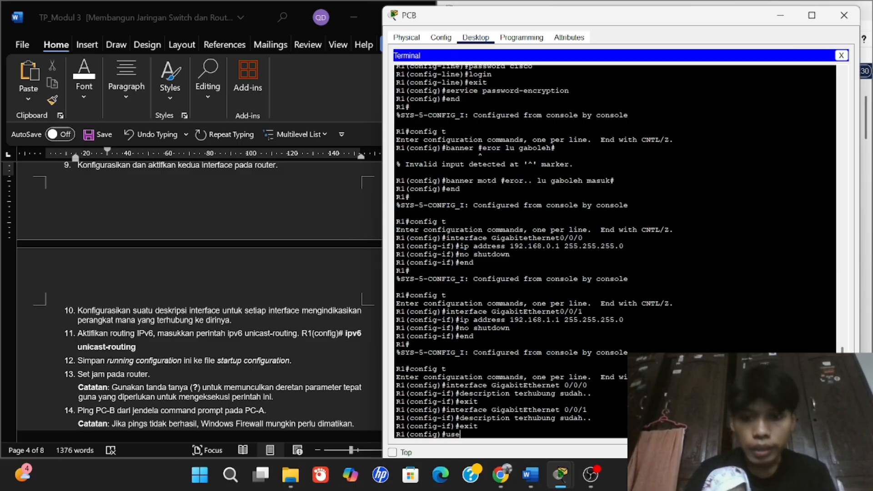
text(rname)
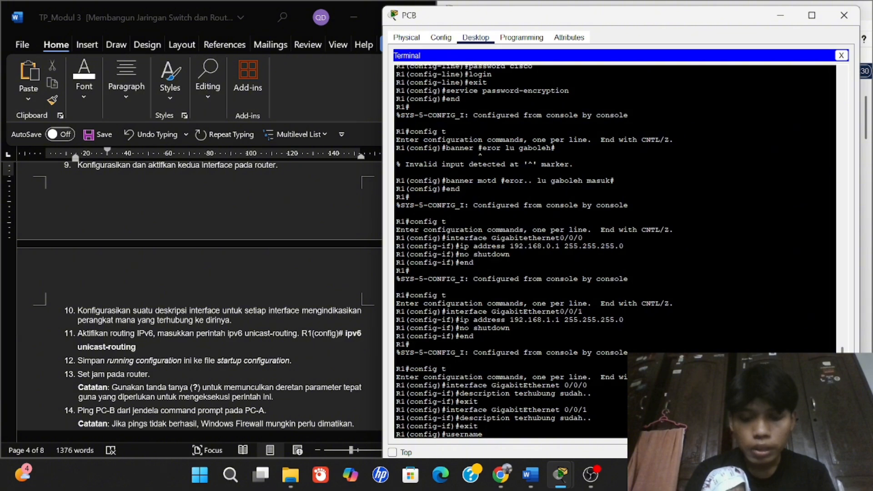
text( R1 pass)
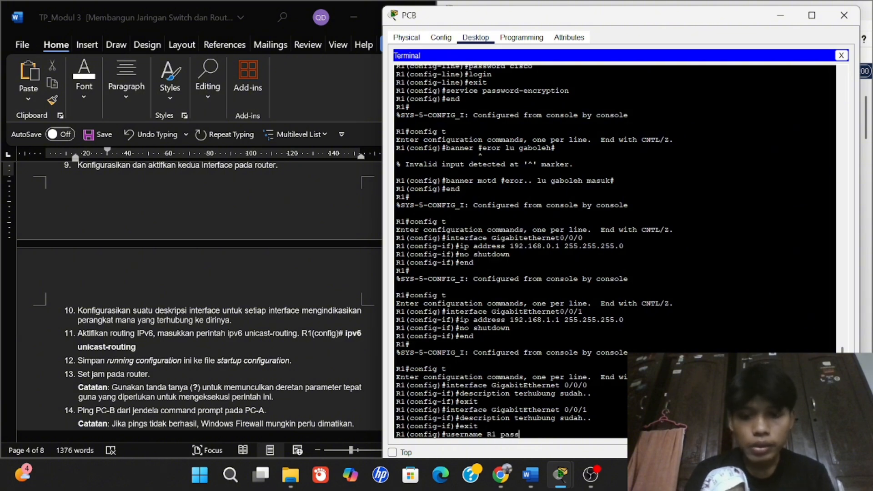
text(word class)
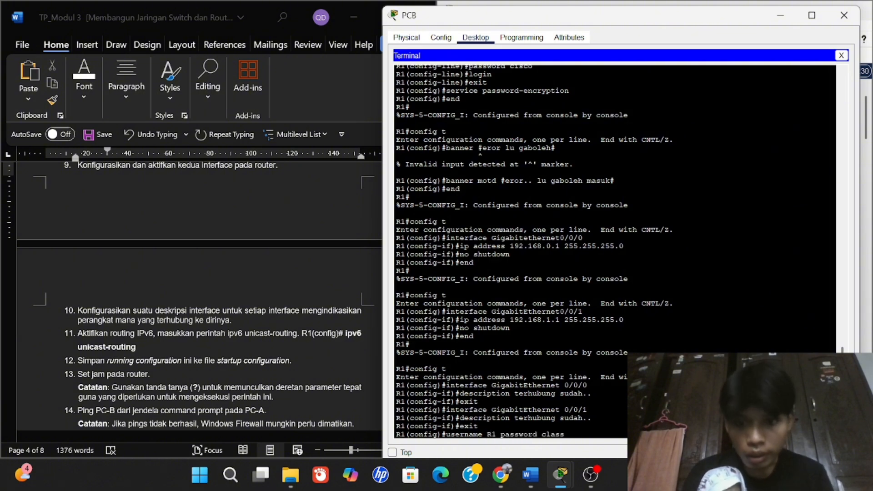
key(Return)
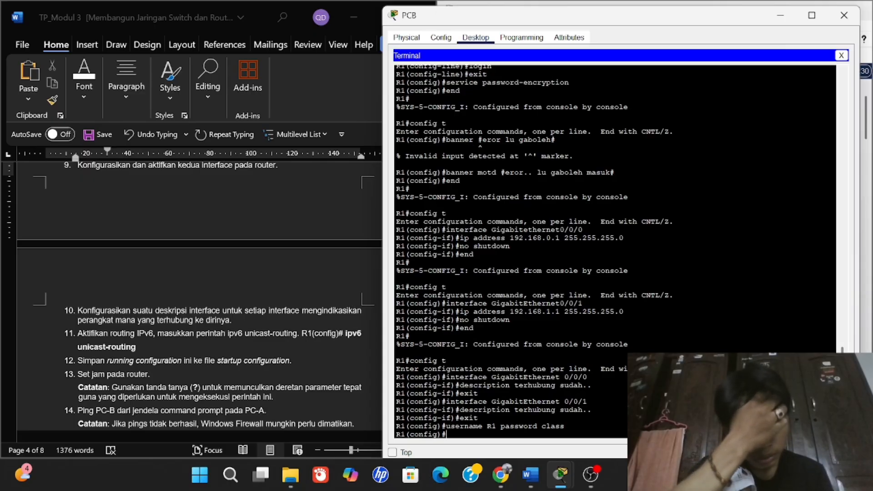
text(ipv)
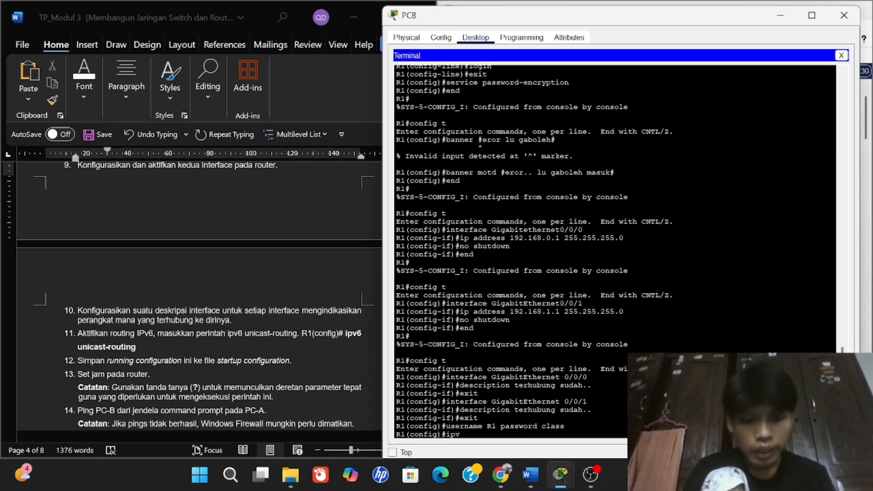
text(6)
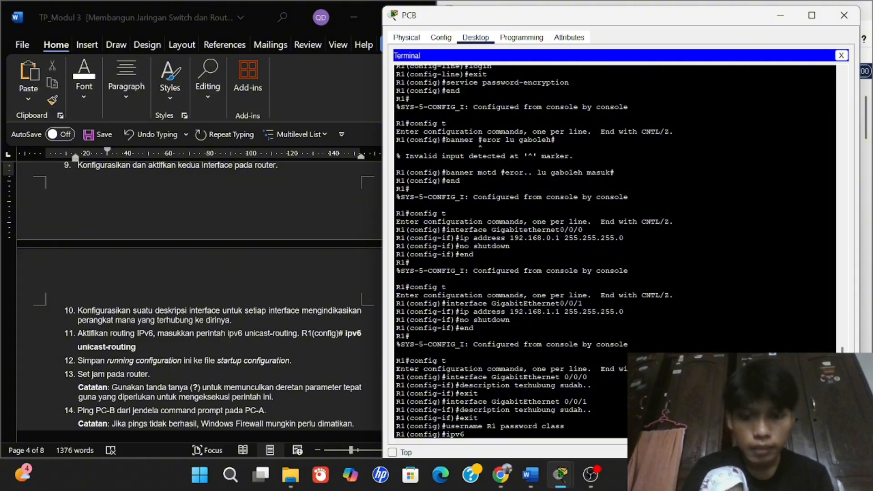
text( unicast-s)
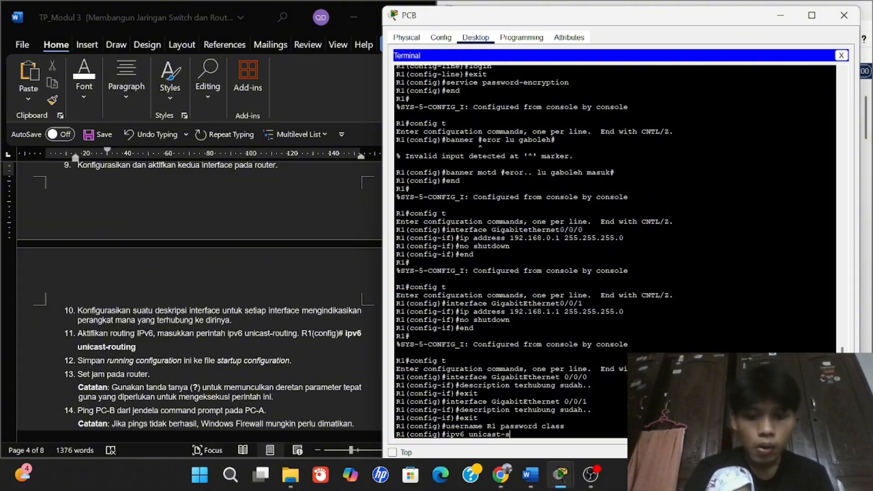
text(outing)
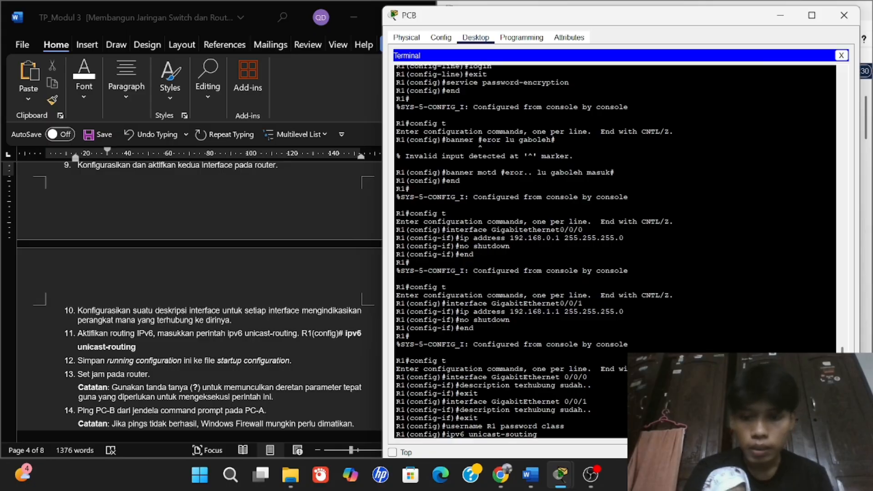
key(BackSpace)
key(BackSpace)
key(BackSpace)
key(BackSpace)
key(BackSpace)
key(BackSpace)
key(BackSpace)
text(routin)
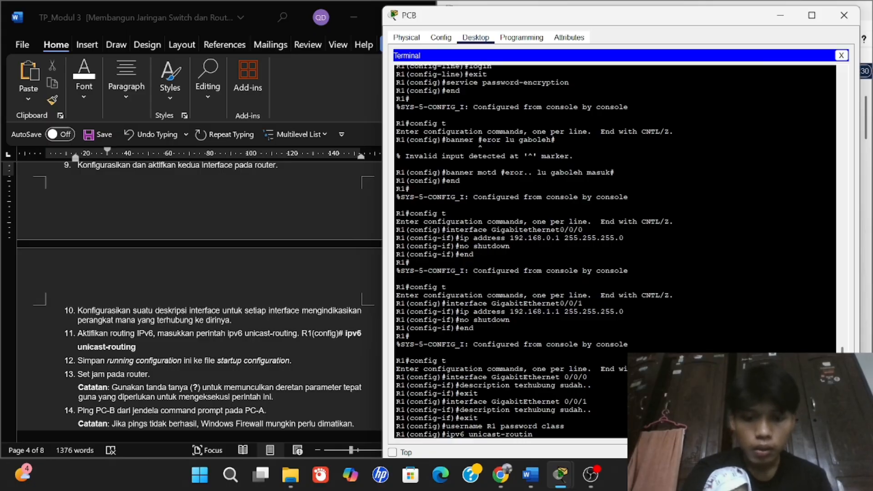
text(g)
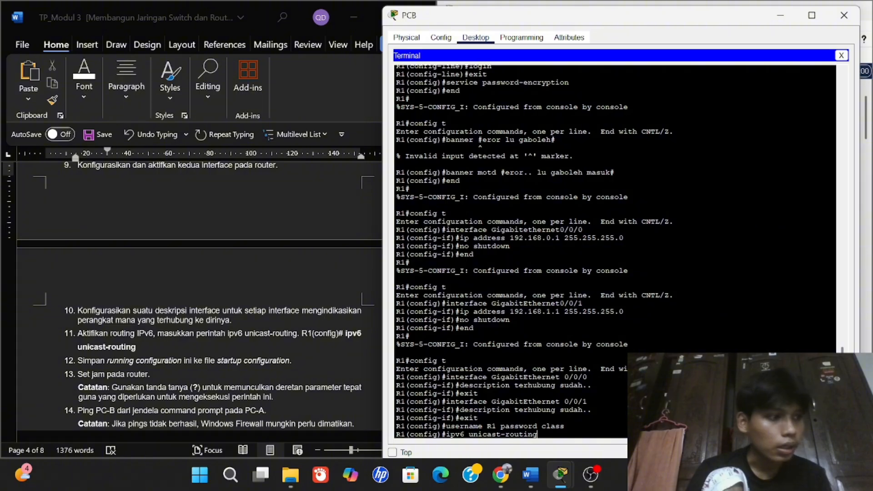
key(Return)
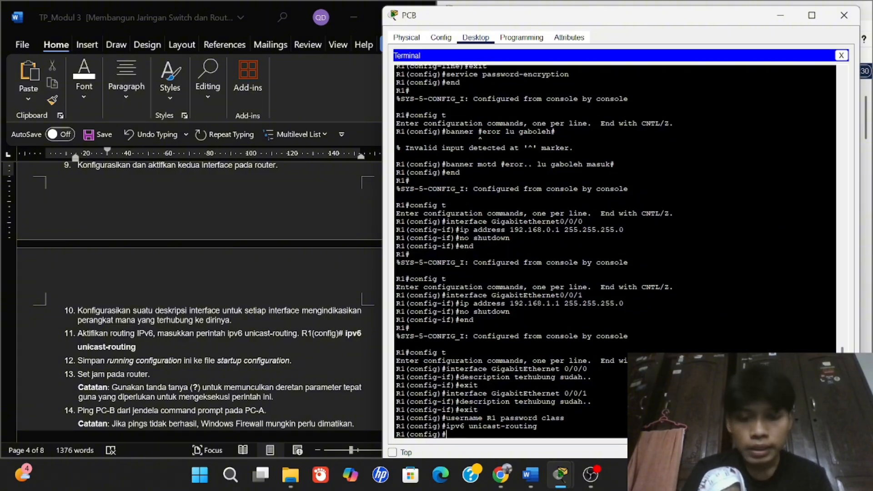
Exit global configuration and run copy running-config startup-config.
text(ex)
text(i)
key(Return)
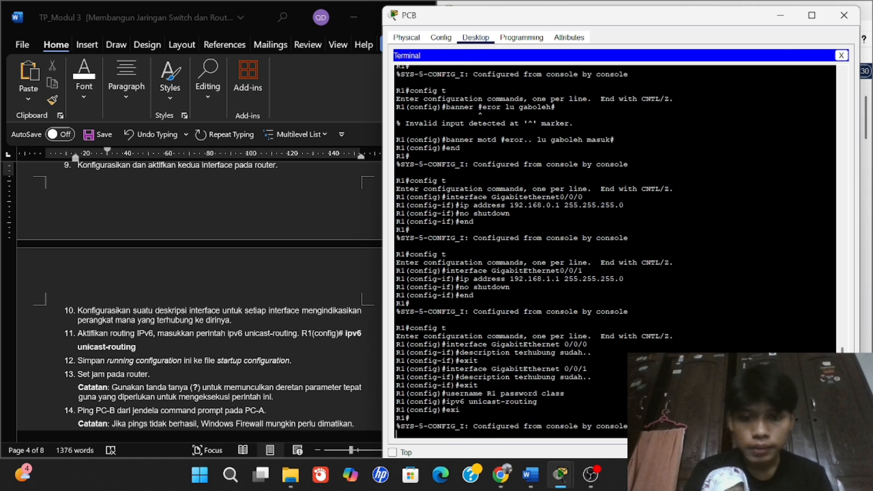
text(c)
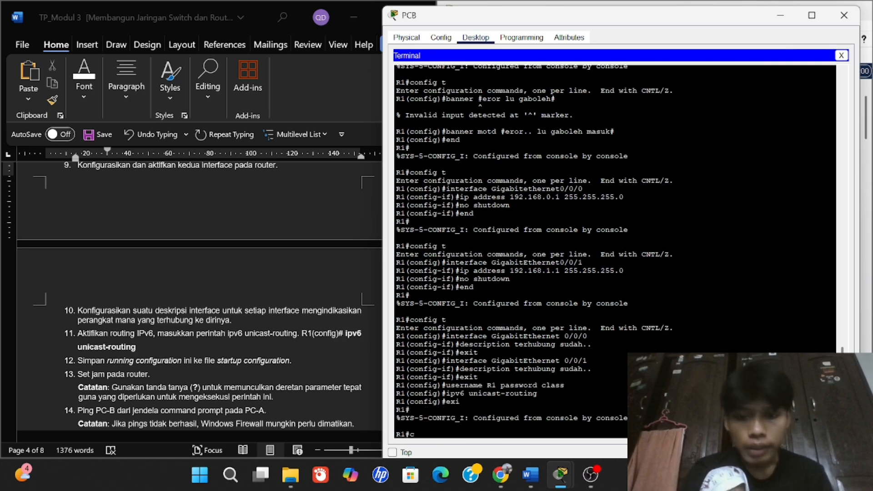
text(p)
key(BackSpace)
text(opy run)
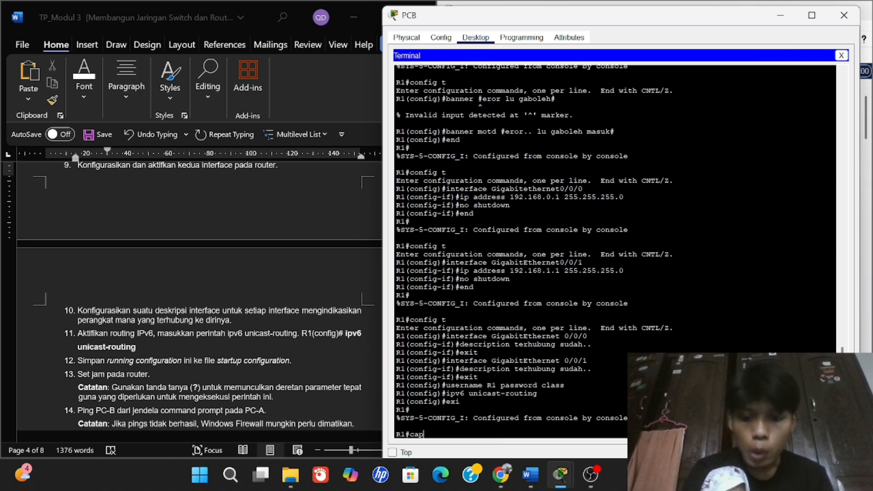
text(ning-)
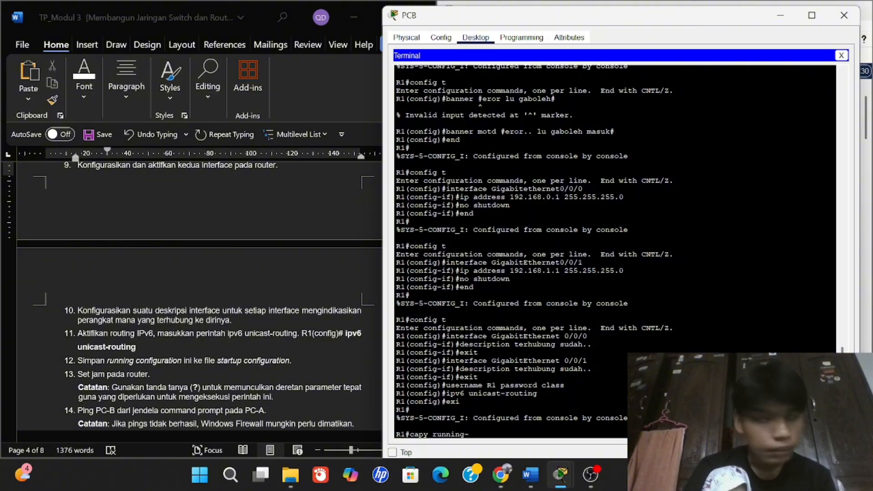
text(confi)
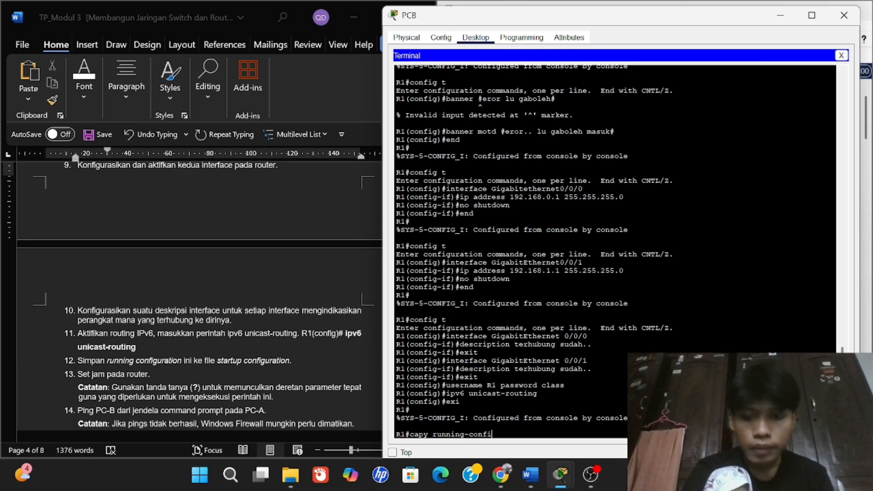
text(g start)
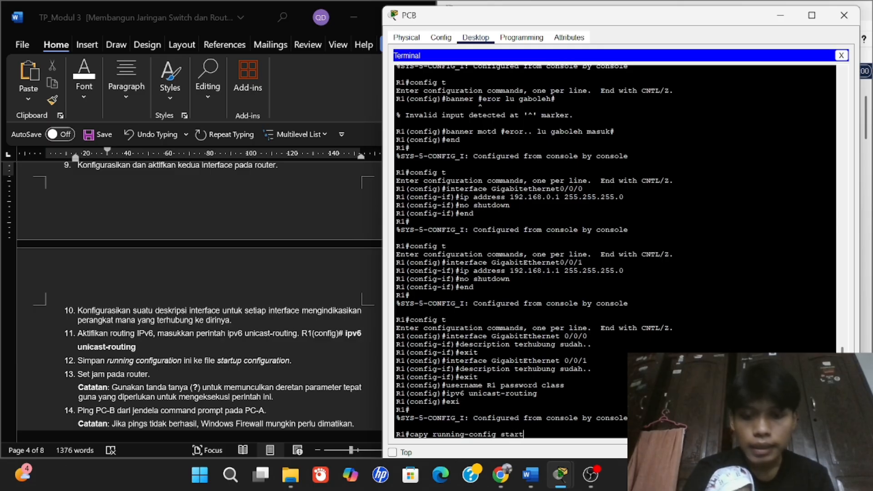
text(up-con)
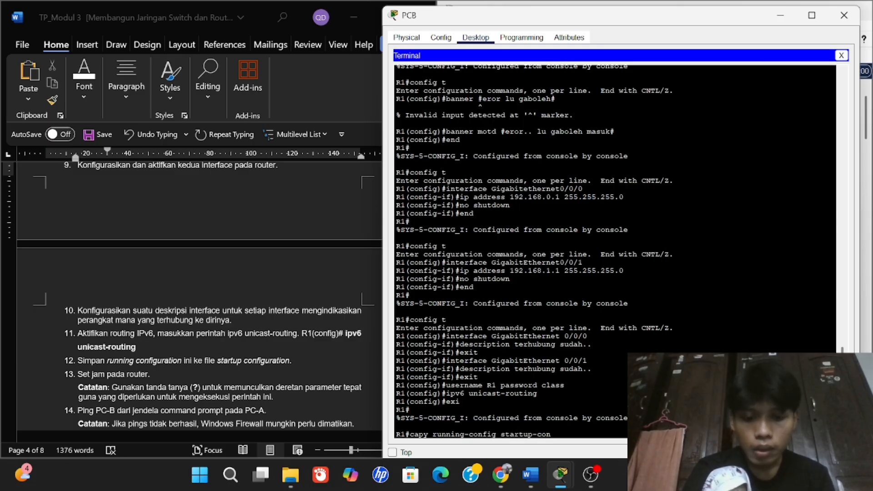
text(fig)
key(Return)
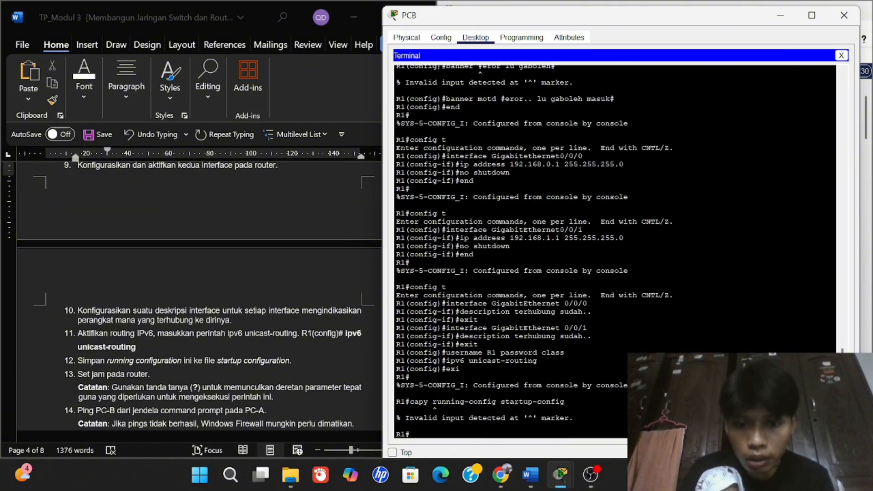
Re-run copy running-config startup-config to confirm the save to startup-config.
text(copy)
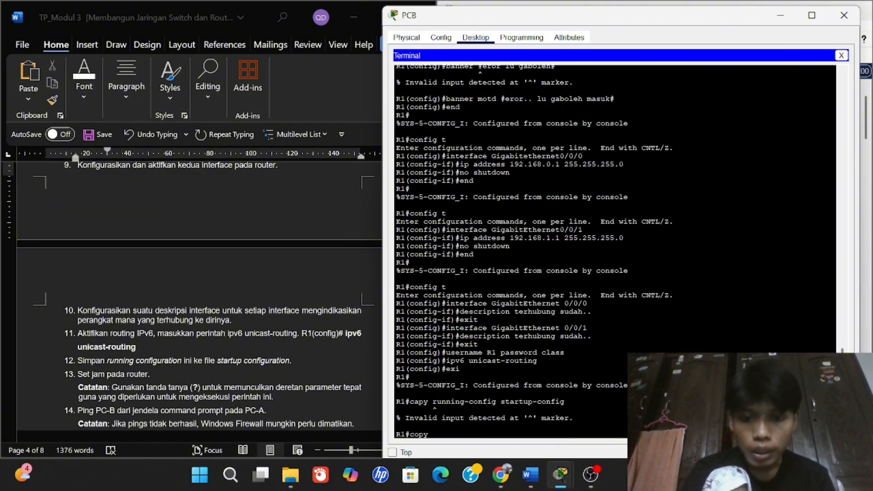
text( runnni)
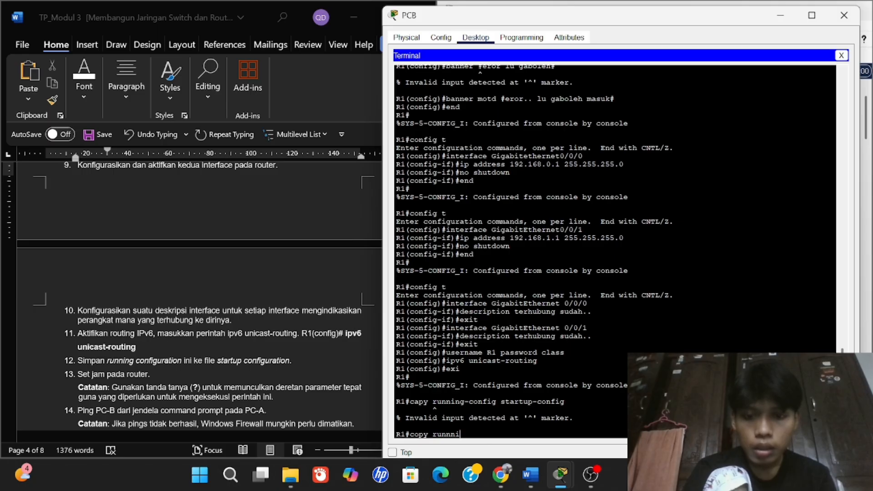
key(BackSpace)
key(BackSpace)
text(in)
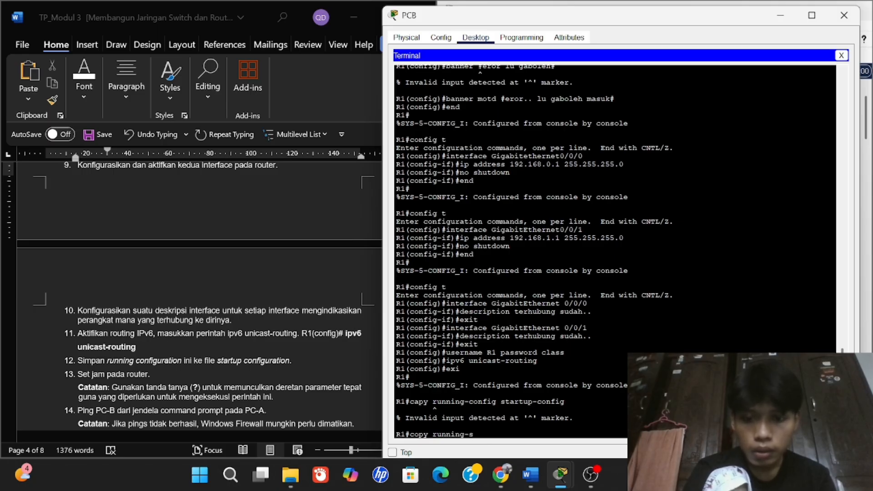
text(g-s)
key(BackSpace)
text(con)
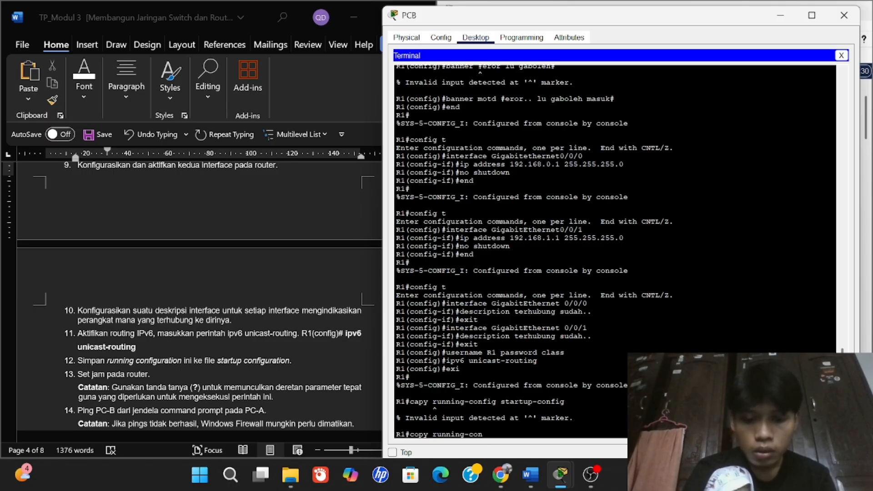
text(fig start)
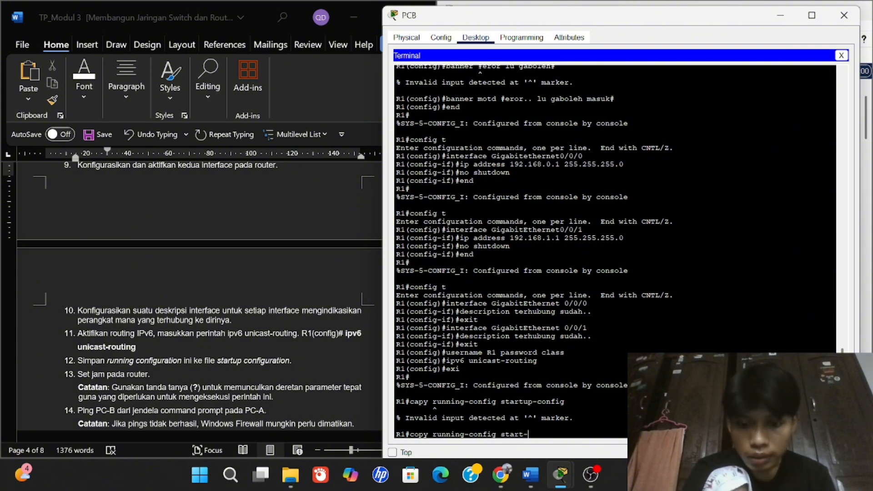
text(-u)
key(BackSpace)
key(BackSpace)
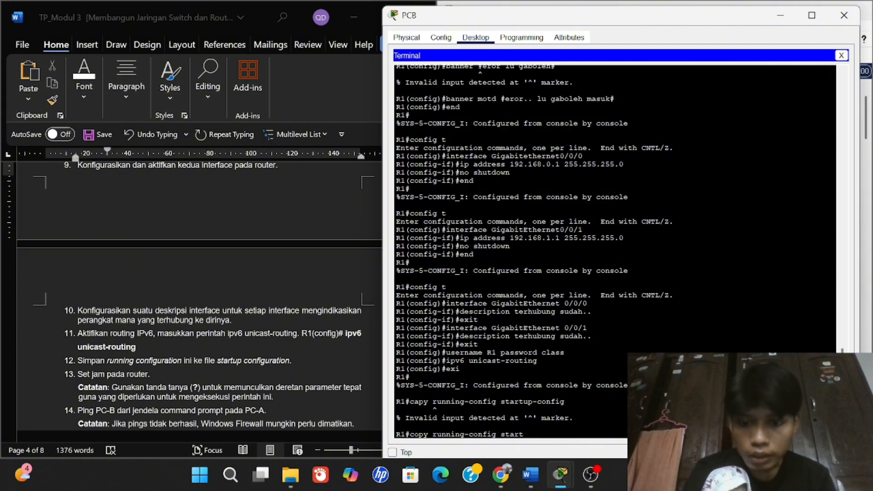
text(up)
text(-config)
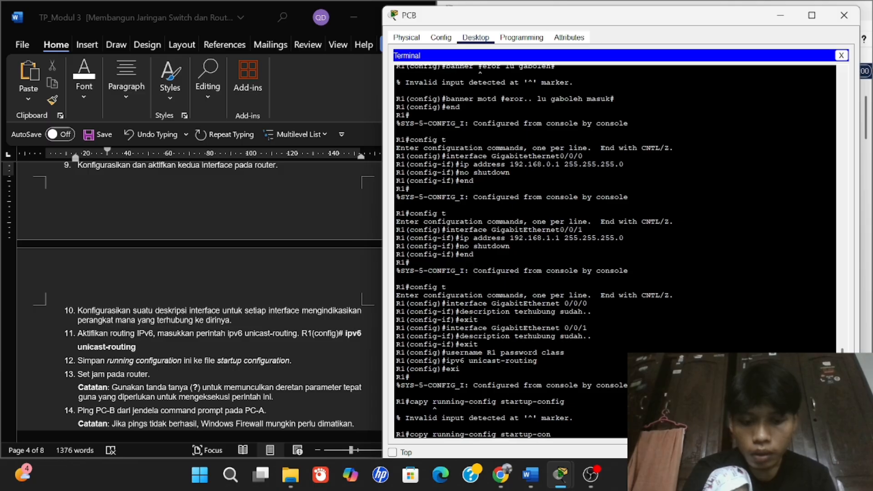
key(Return)
key(Return)
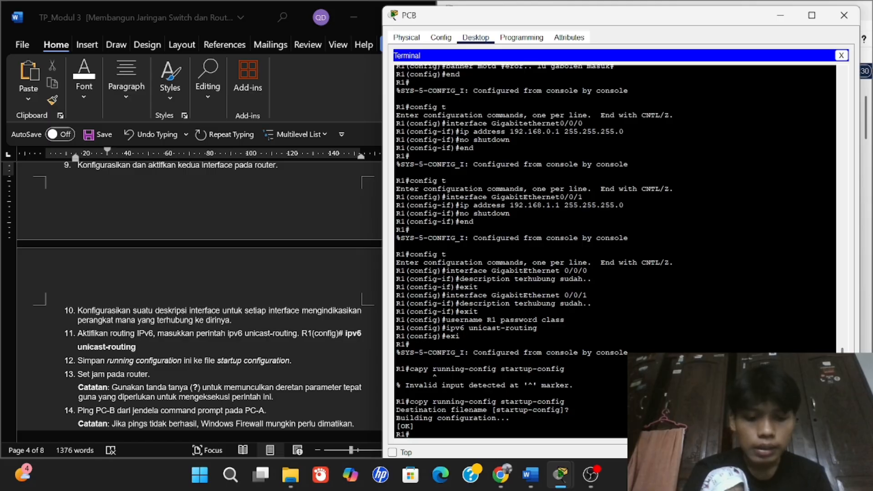
Set R1's clock to 16:13:00 15 October 2025.
text(clock se)
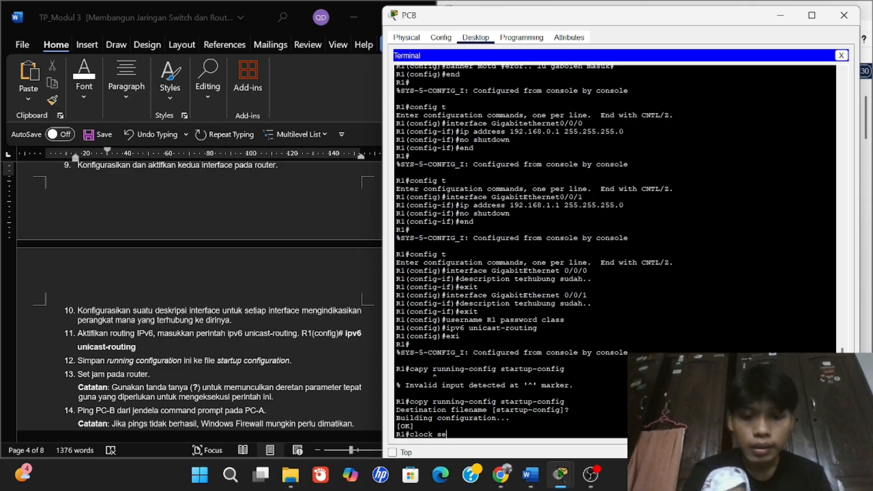
text(t 1)
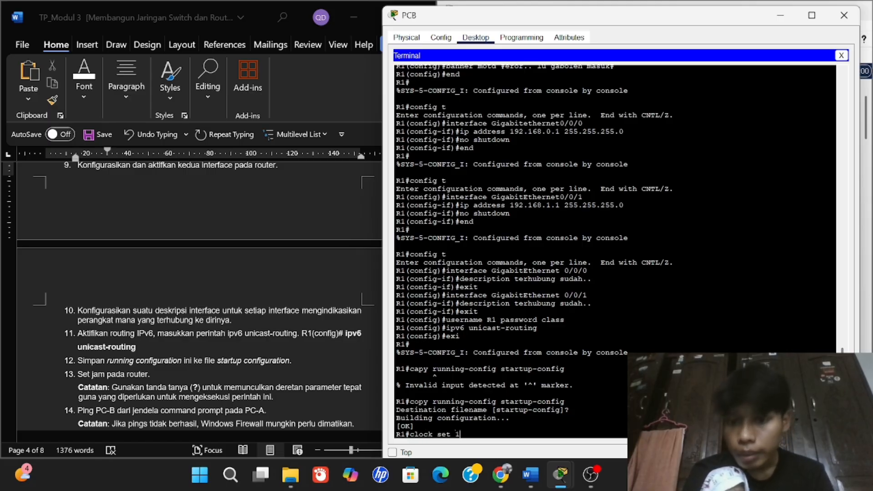
text(6:)
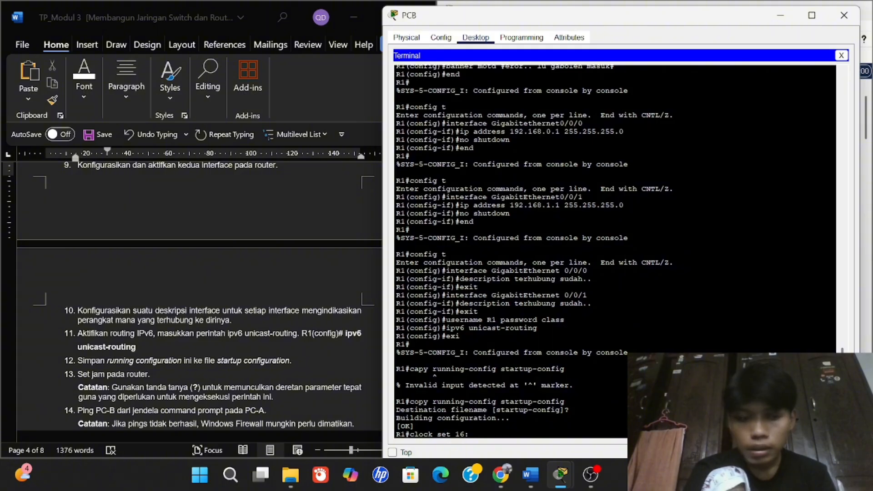
text(13:00 )
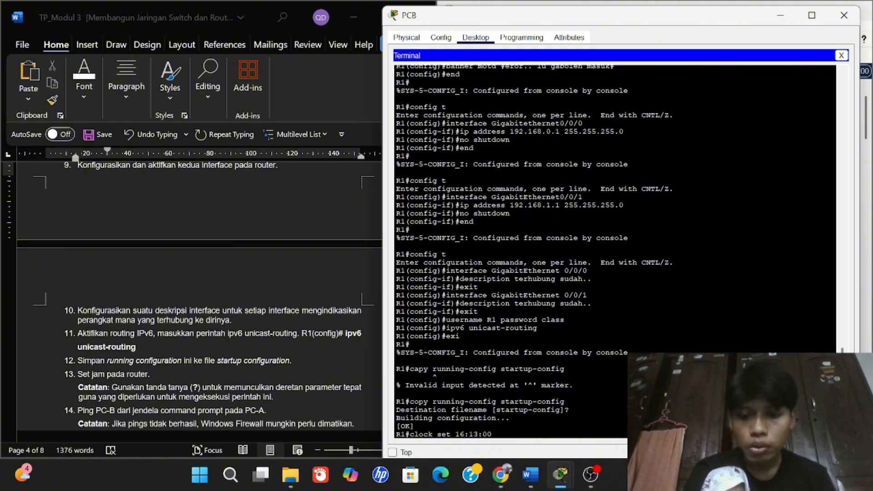
text(ockt)
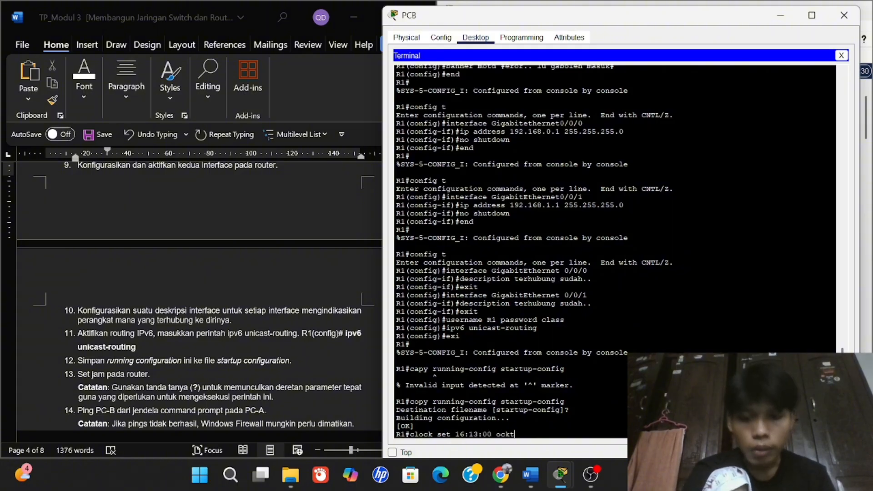
key(BackSpace)
key(BackSpace)
text(tober)
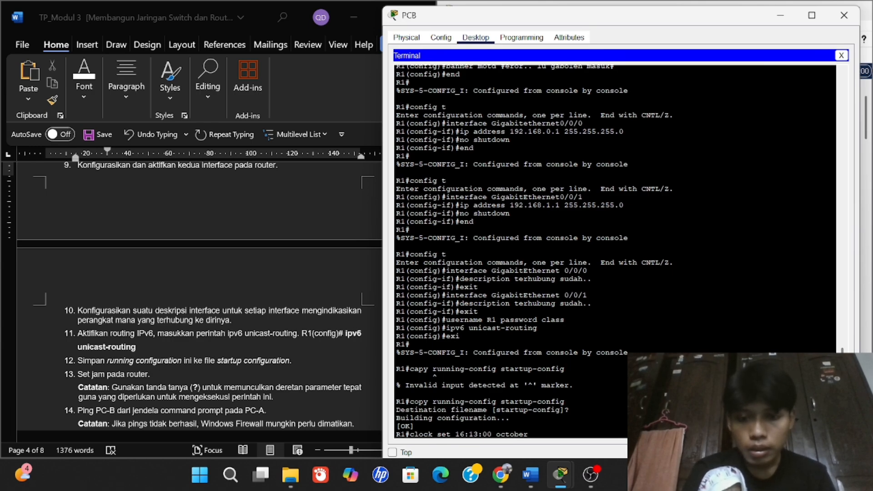
key(Up)
key(Up)
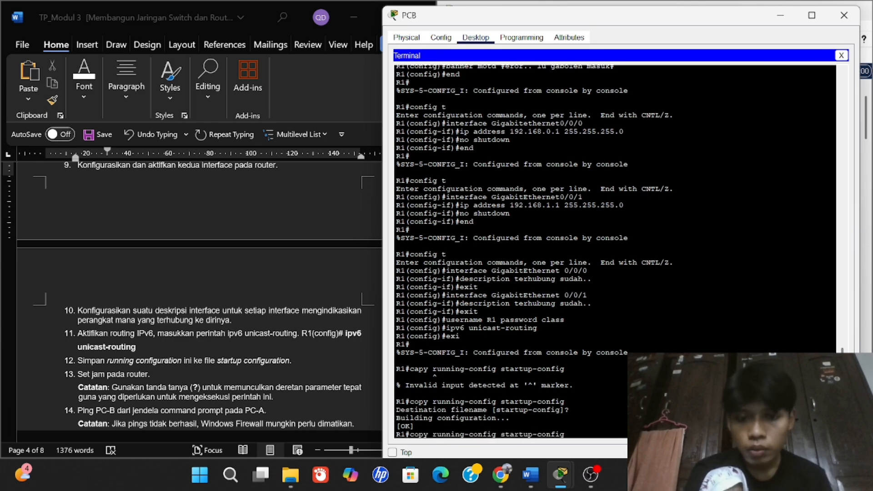
key(Down)
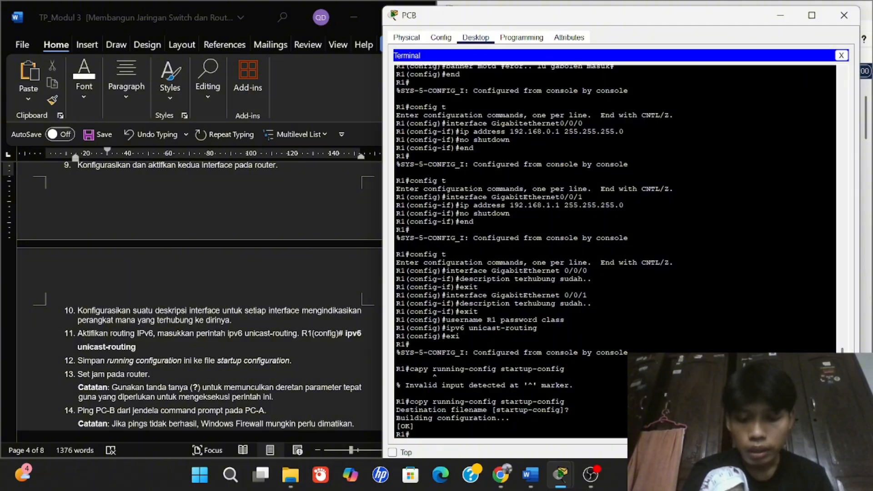
text(clock)
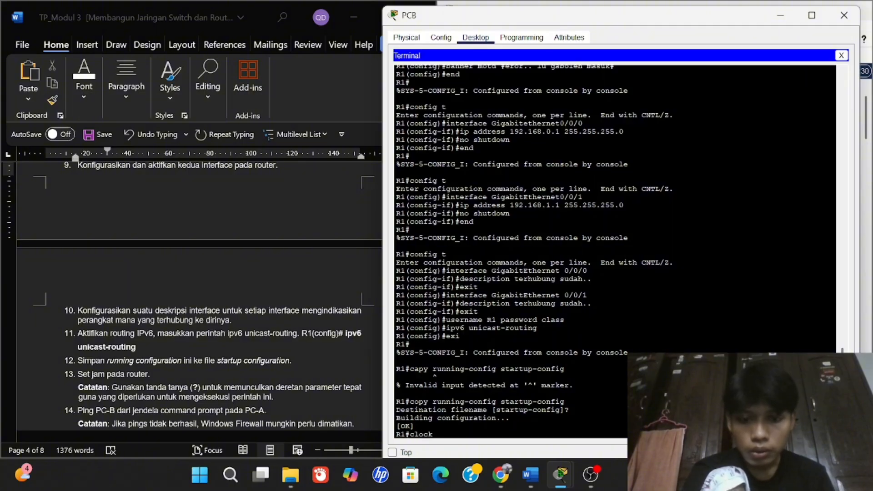
text( set)
key(BackSpace)
text(et 16)
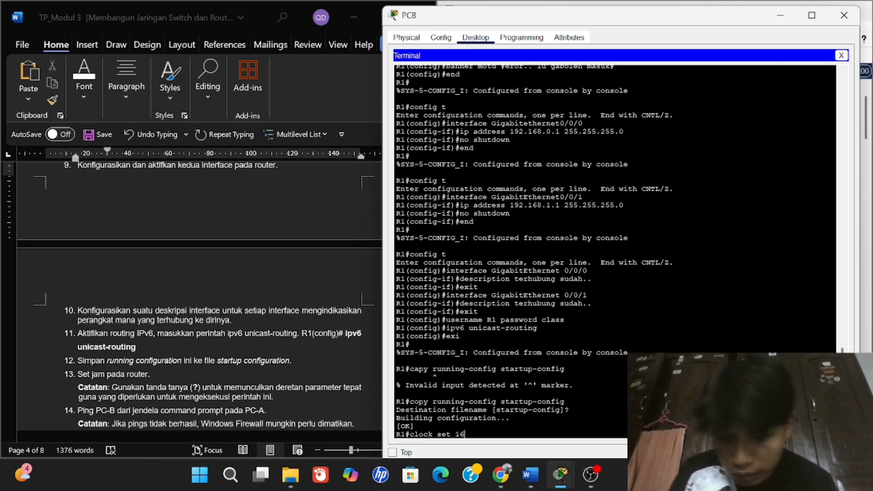
text(:13)
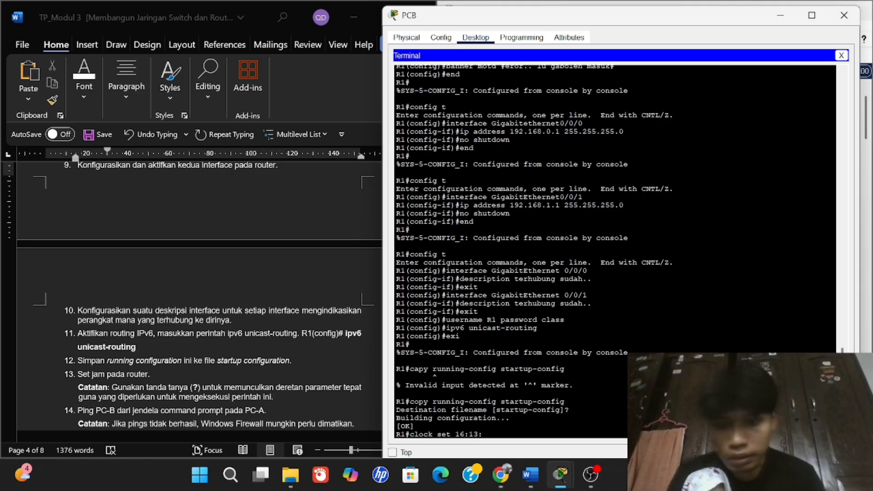
text(:00)
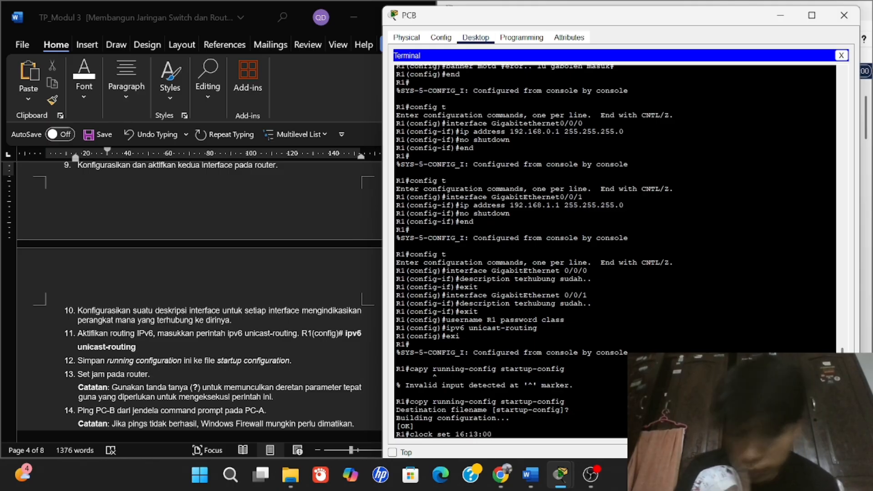
text( 15 p)
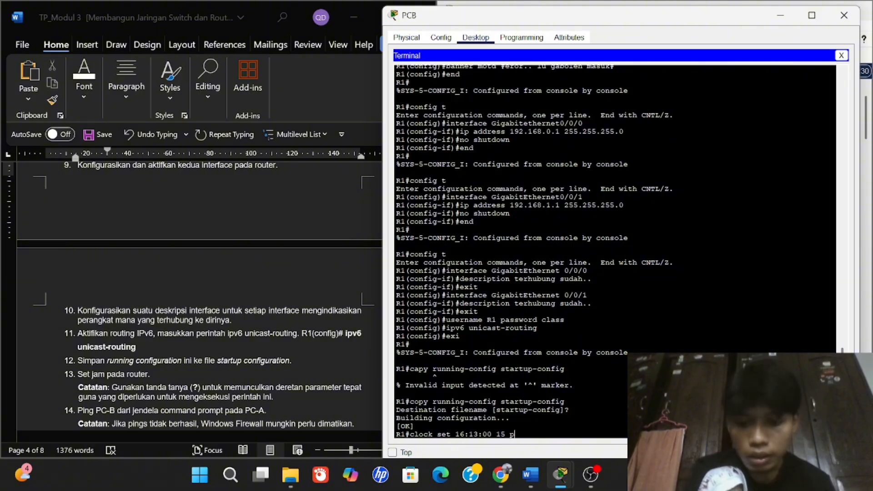
text(ctober)
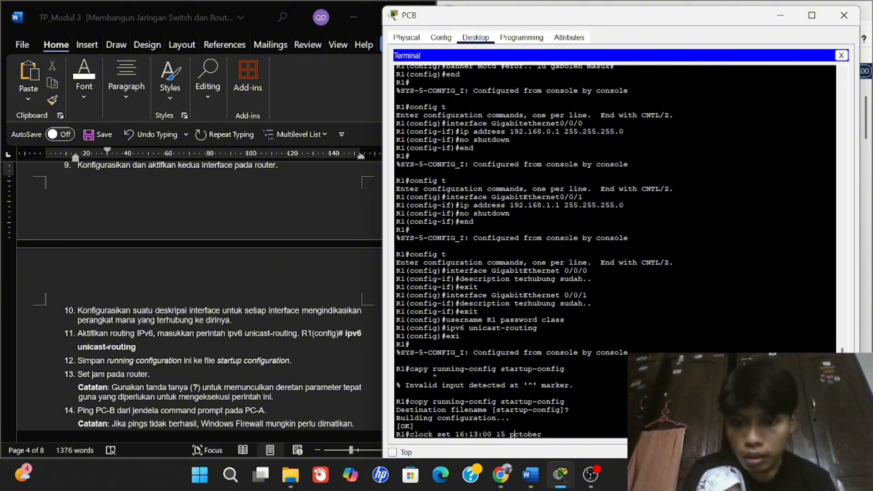
key(BackSpace)
text(ober)
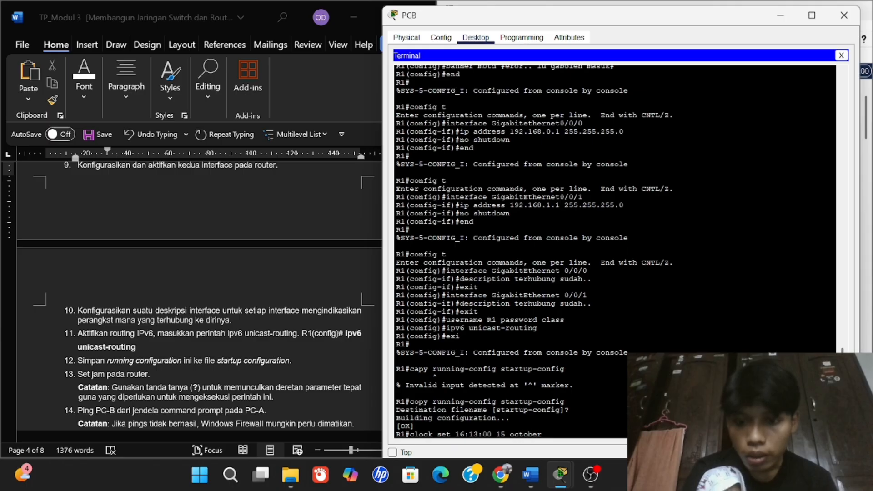
text( 202)
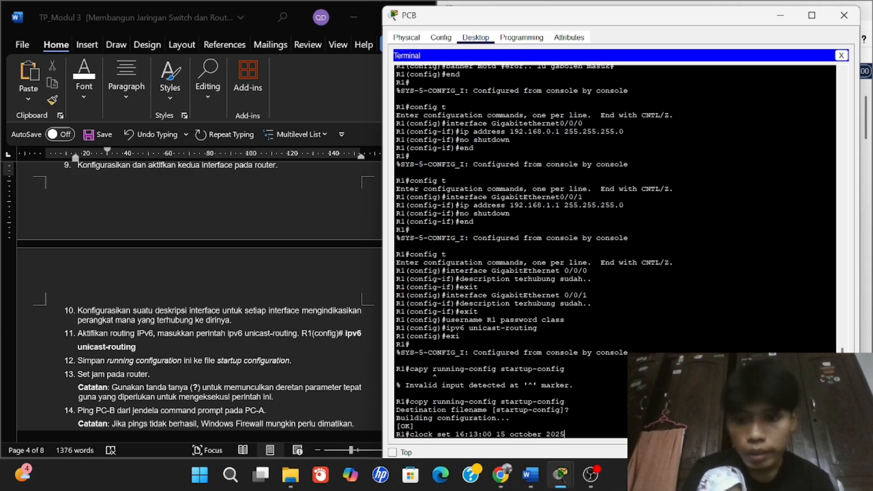
text(5)
key(Return)
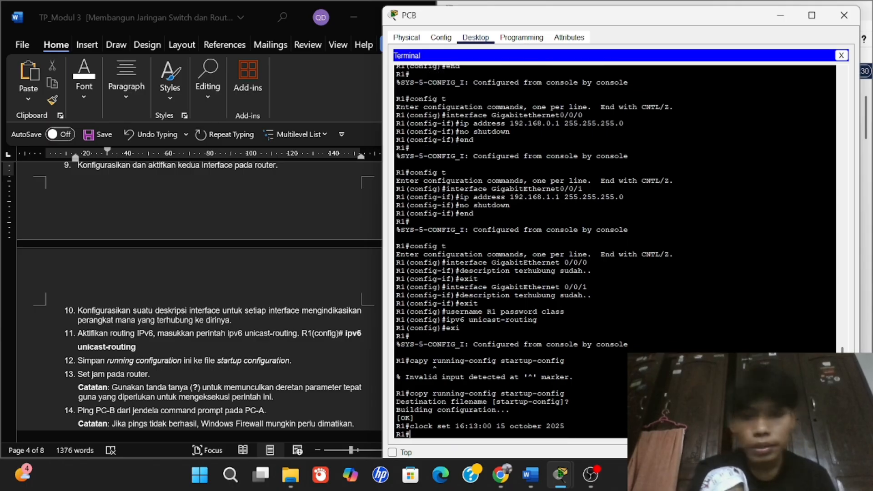
Close the router's device window to return to the topology view.
click(843, 16)
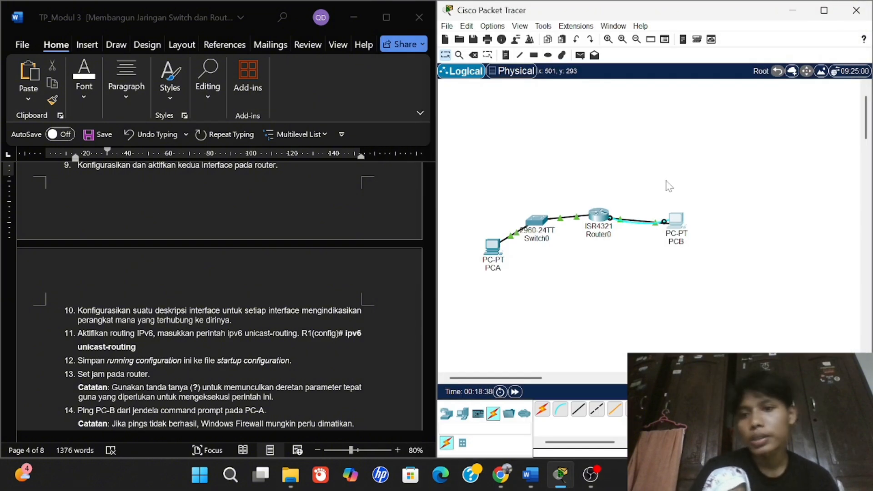
scroll(193, 329, down, 1)
scroll(194, 334, down, 1)
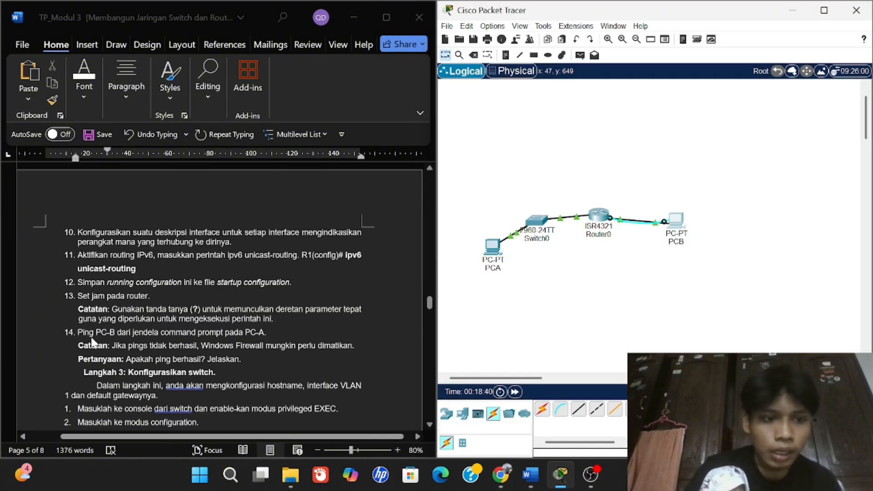
From PCB's Command Prompt, ping 192.168.1.3.
click(675, 221)
click(635, 154)
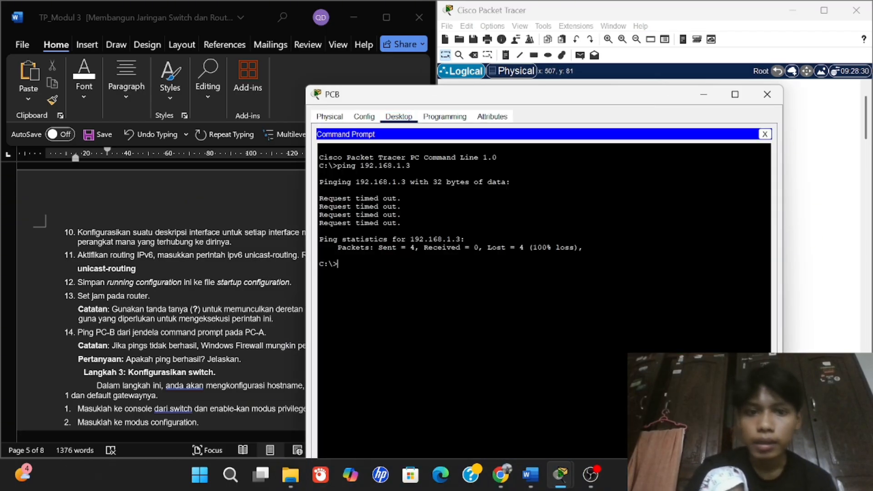
text(pipng)
key(BackSpace)
key(BackSpace)
key(BackSpace)
key(BackSpace)
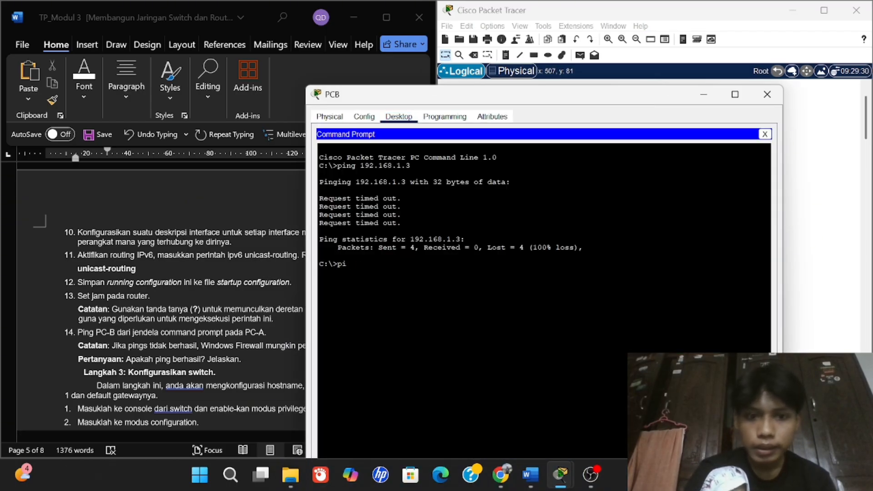
text(ng 19)
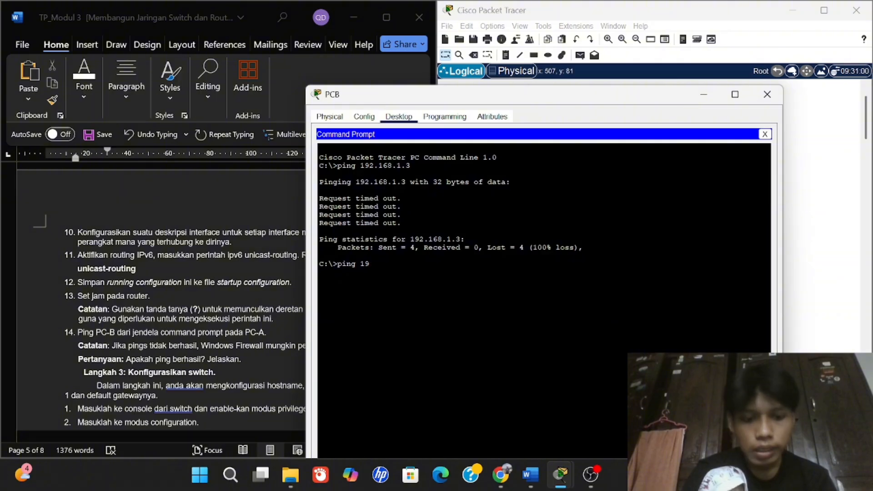
text(2.168)
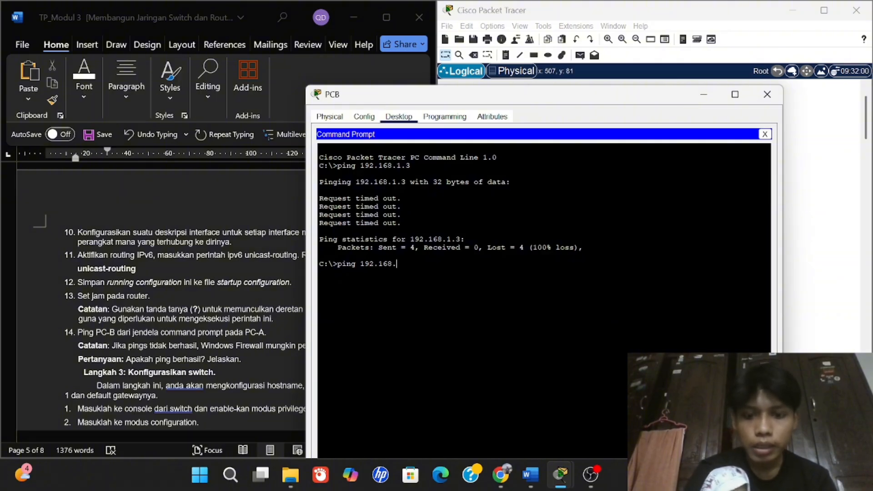
text(.1)
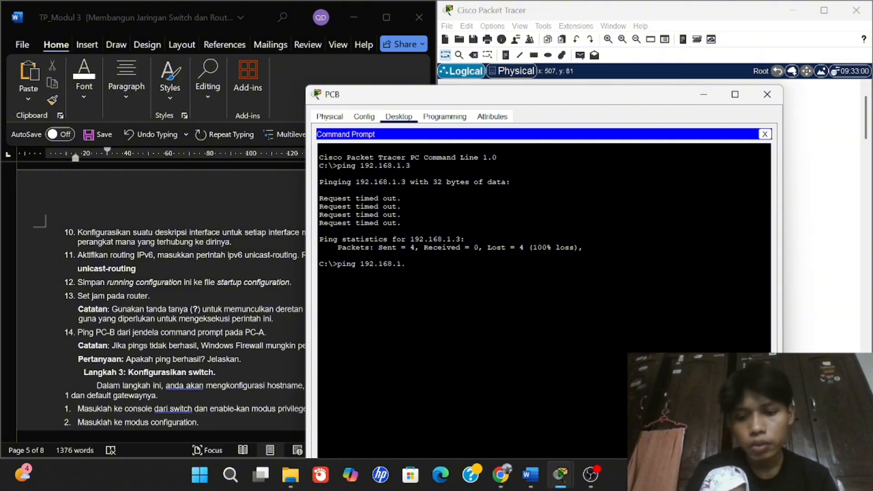
text(.3)
key(Return)
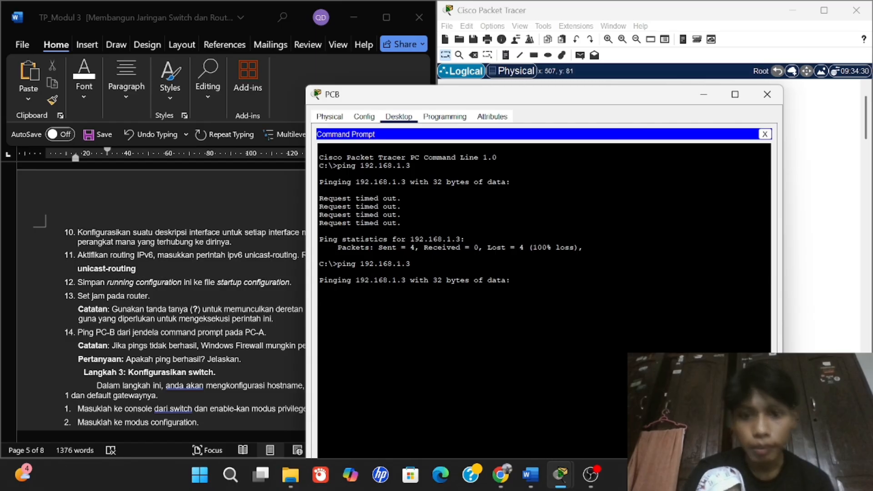
Repeat the ping to 192.168.1.3 until all four replies succeed with 0% loss.
drag(446, 101, 534, 69)
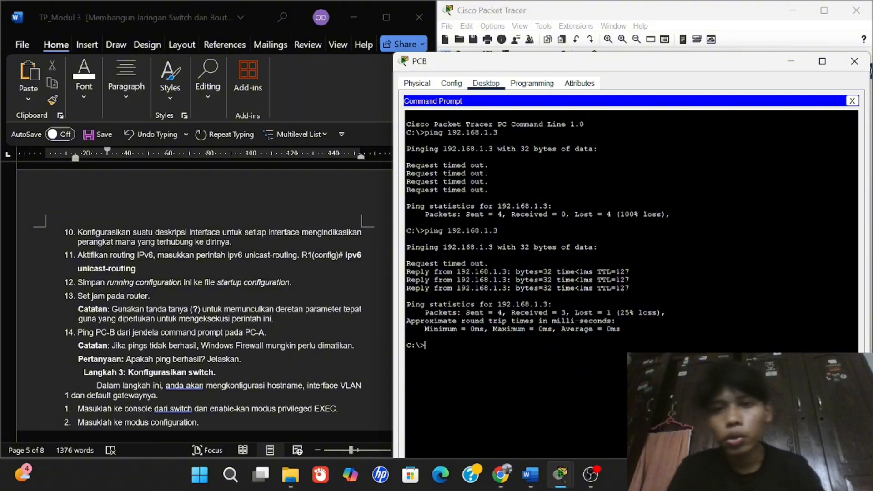
drag(474, 64, 480, 33)
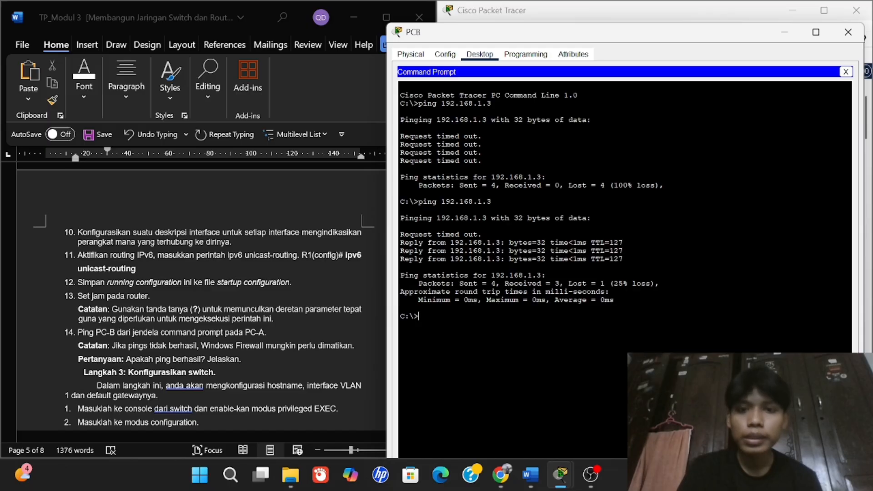
key(Up)
key(Return)
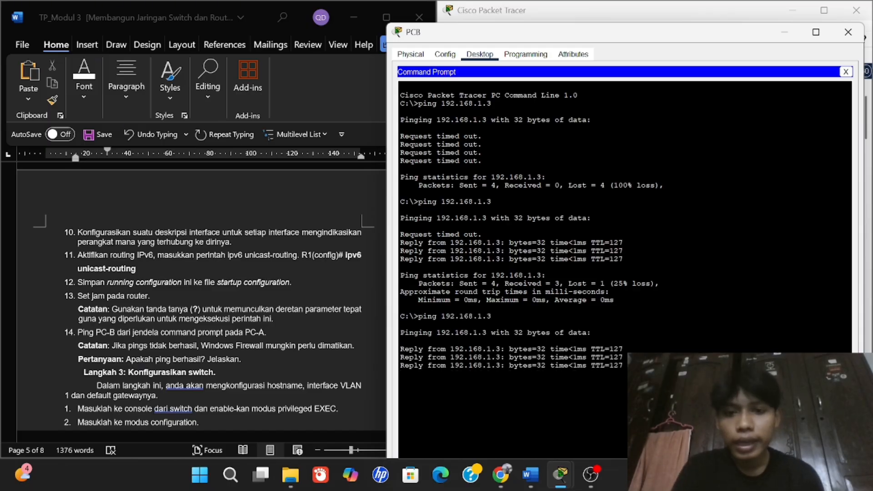
drag(482, 234, 400, 235)
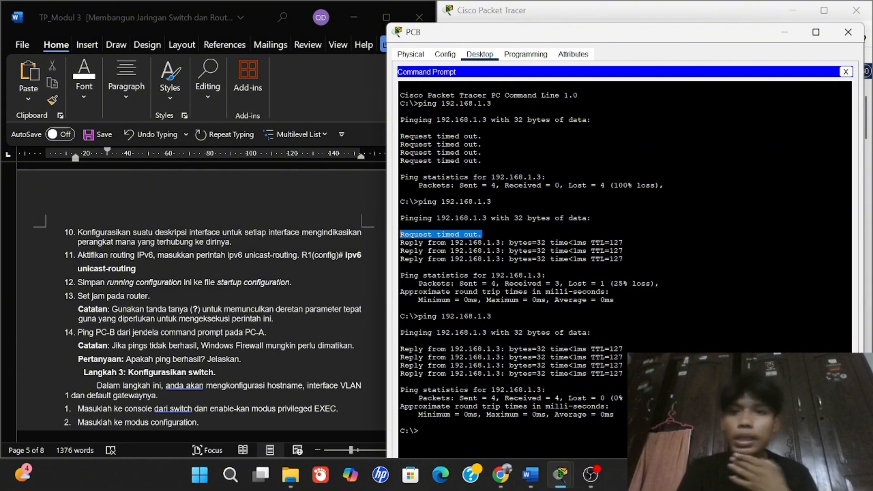
drag(591, 40, 570, 32)
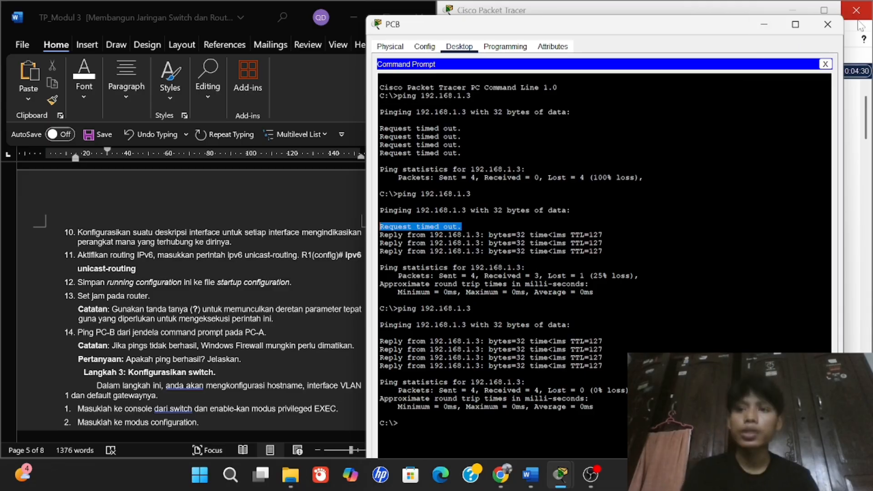
scroll(143, 342, down, 1)
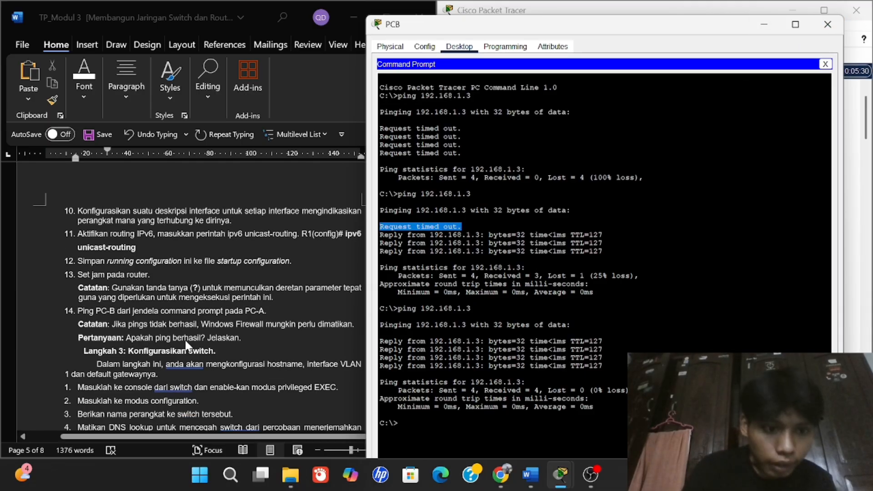
Answer step 14 in bold: 'Berhasil. Karena sudah dilakukan konfigurasi di bagian router'.
click(219, 367)
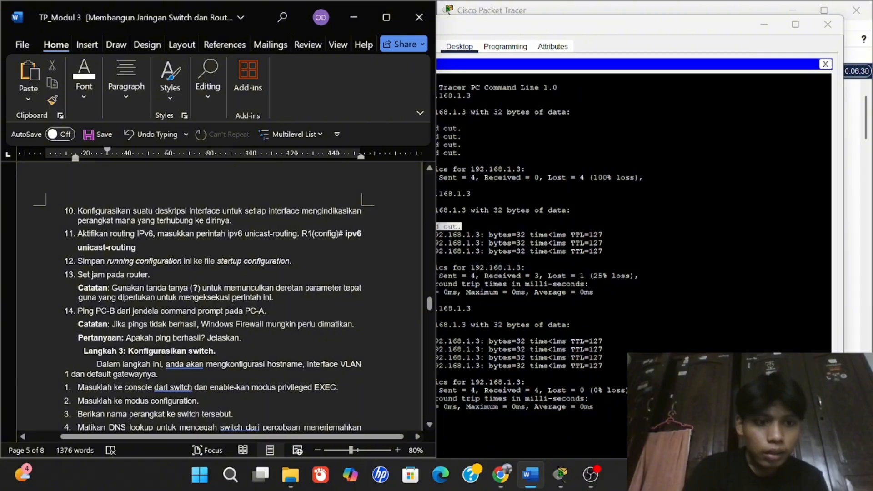
click(208, 337)
click(243, 337)
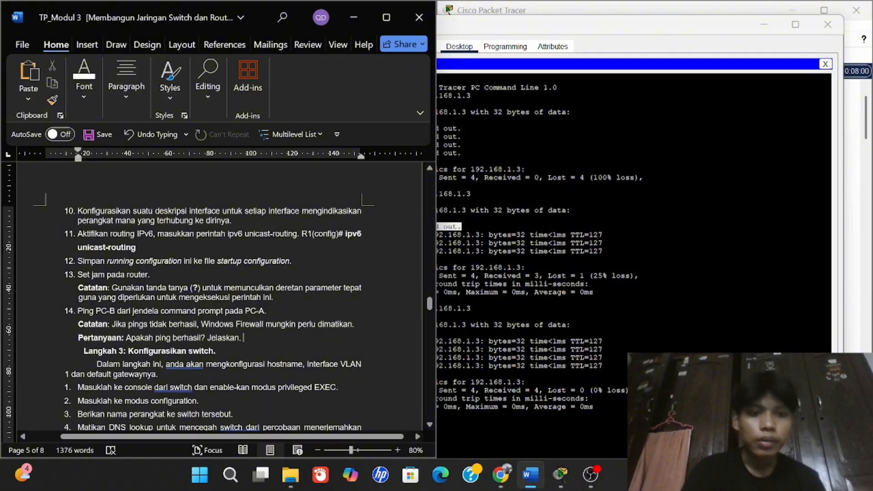
text(Berhasil)
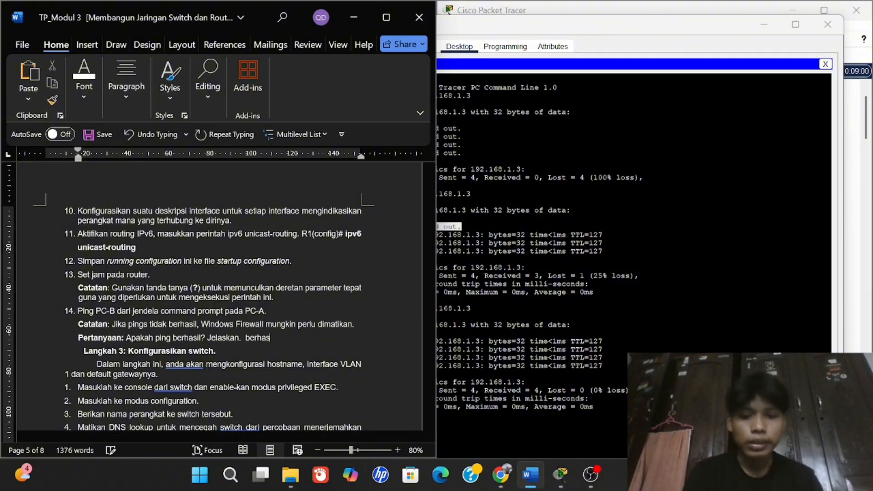
key(BackSpace)
text(. )
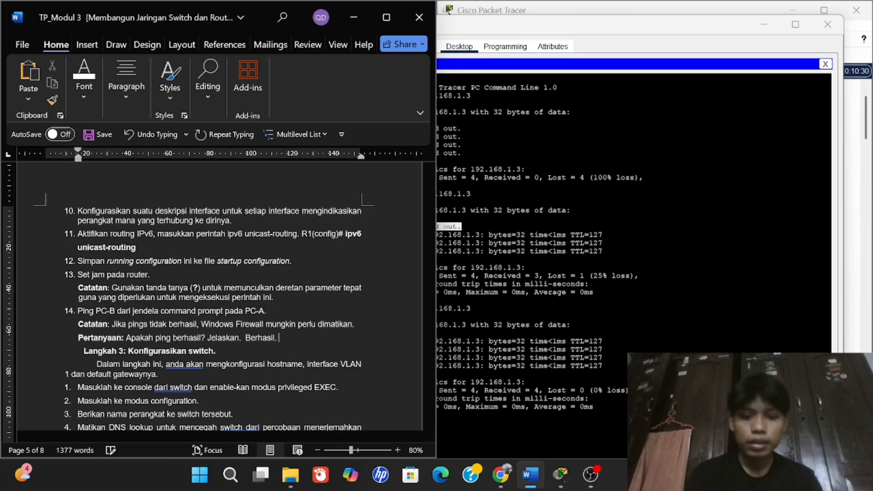
text(Karena sudah)
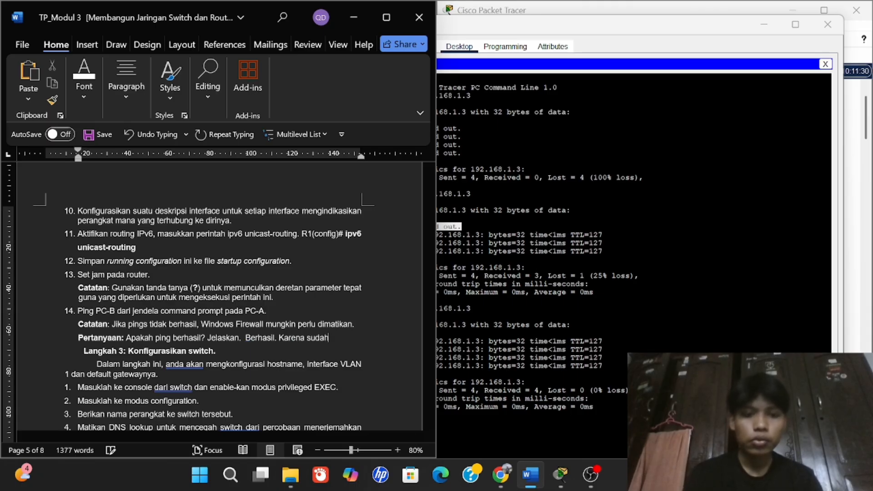
text( dilakukan k)
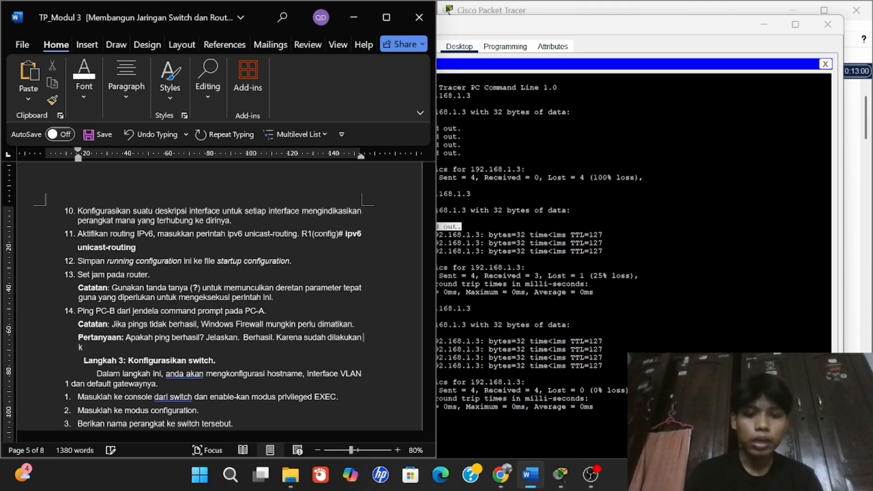
text(onfiguras)
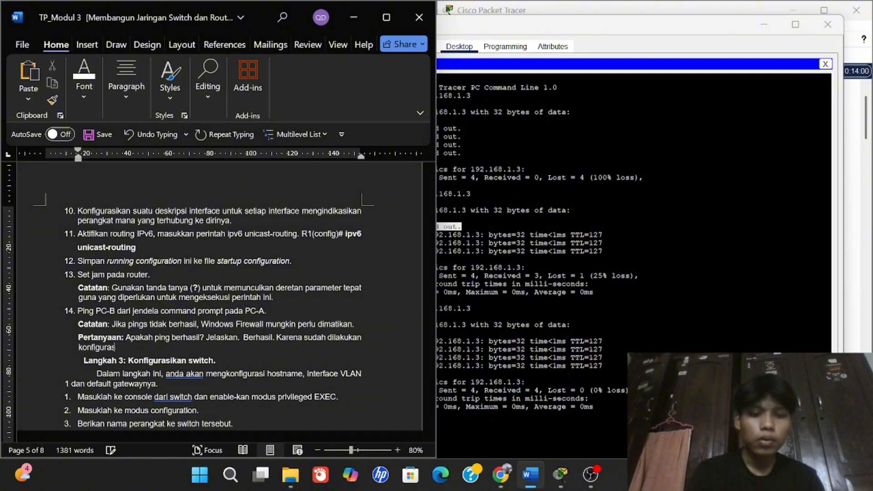
text(i di bagian router)
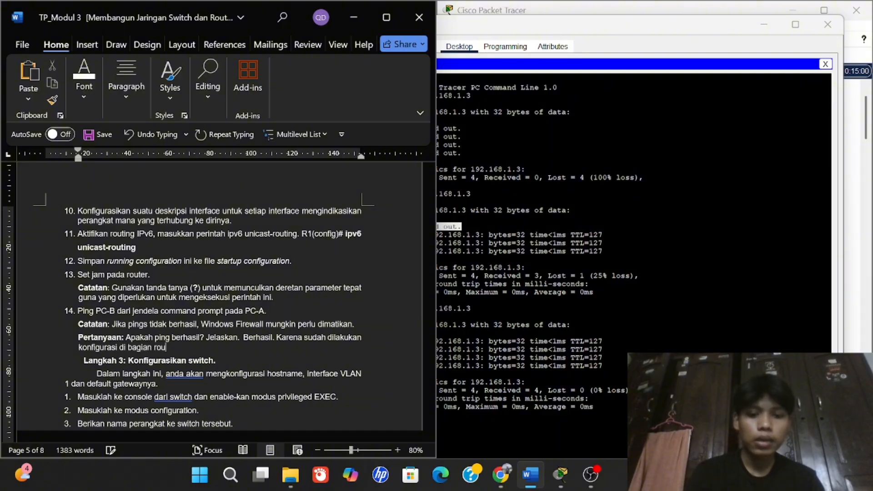
key(ctrl+shift+Left)
key(ctrl+shift+Left)
key(ctrl+shift+Left)
key(ctrl+shift+Left)
key(ctrl+shift+Left)
key(ctrl+shift+Left)
key(ctrl+shift+Left)
key(ctrl+shift+Left)
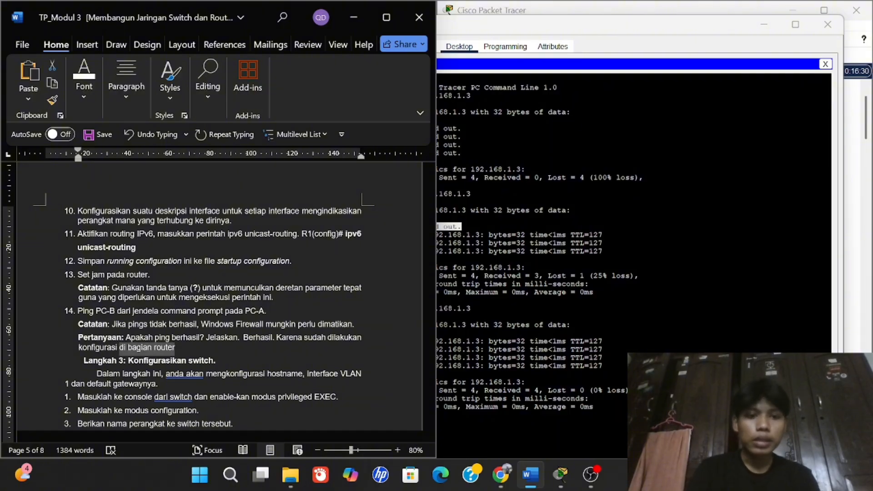
key(ctrl+shift+Left)
key(ctrl+b)
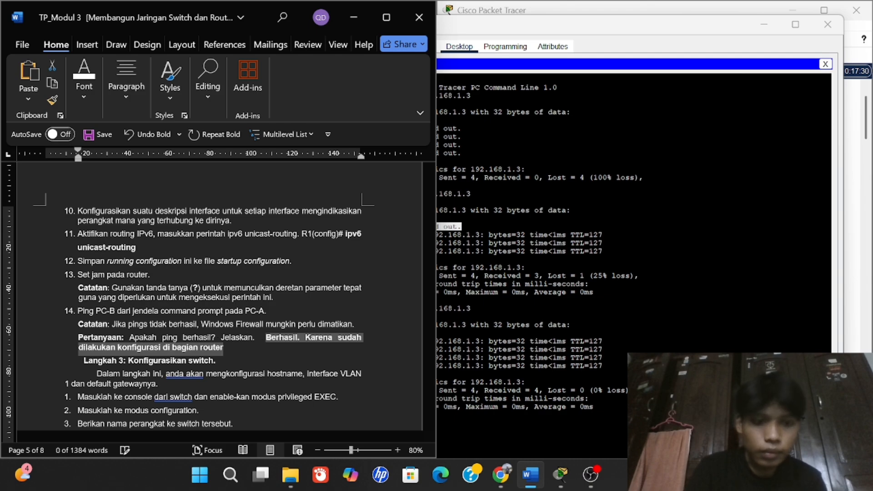
key(alt+Tab)
Close the PCB command prompt window.
scroll(198, 345, down, 3)
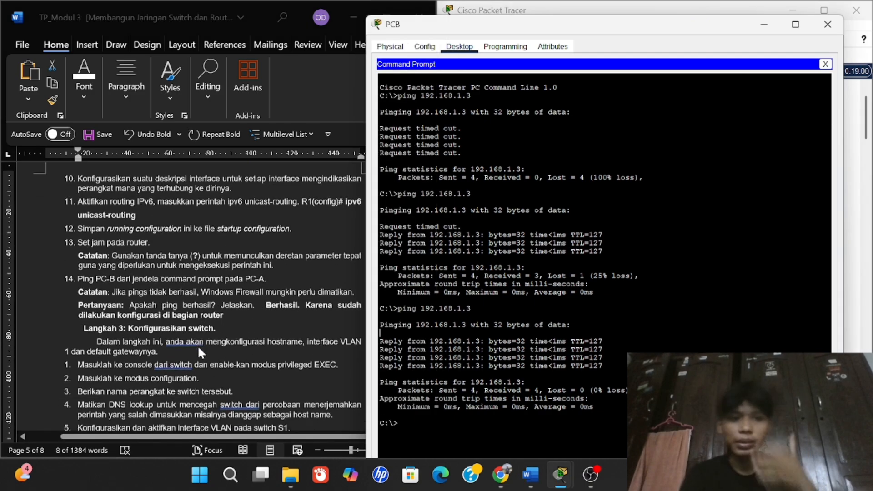
scroll(195, 308, down, 2)
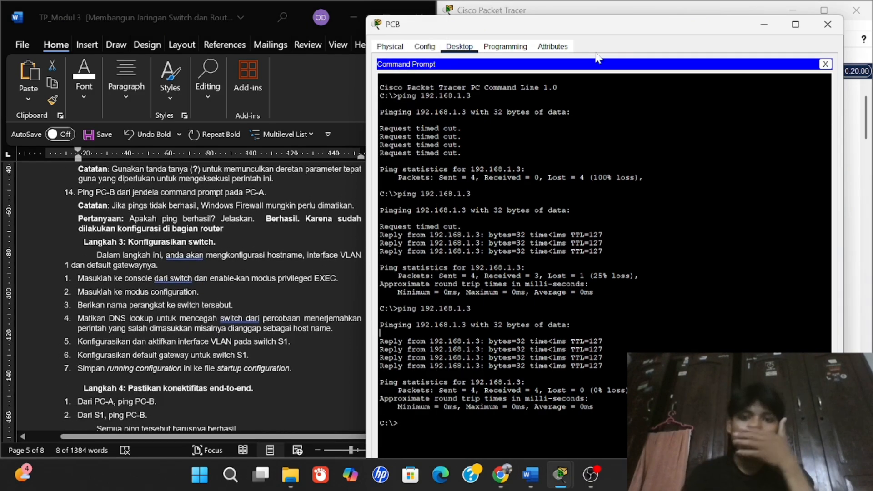
click(827, 25)
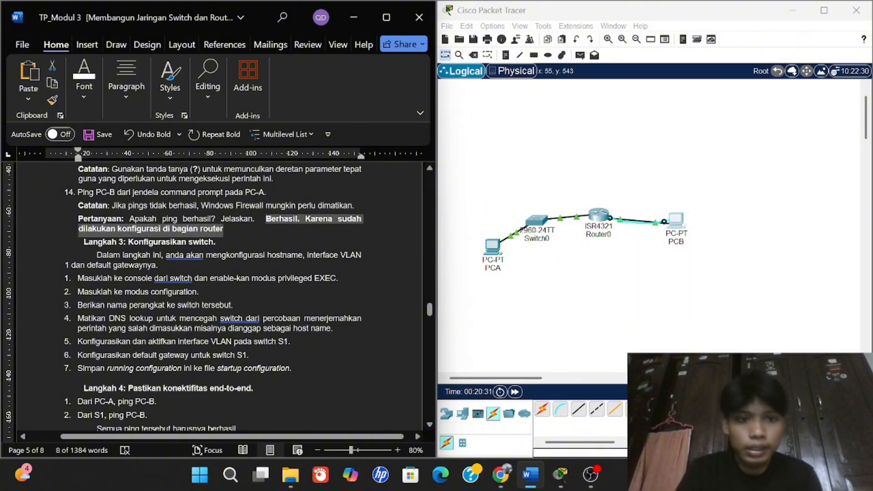
click(236, 305)
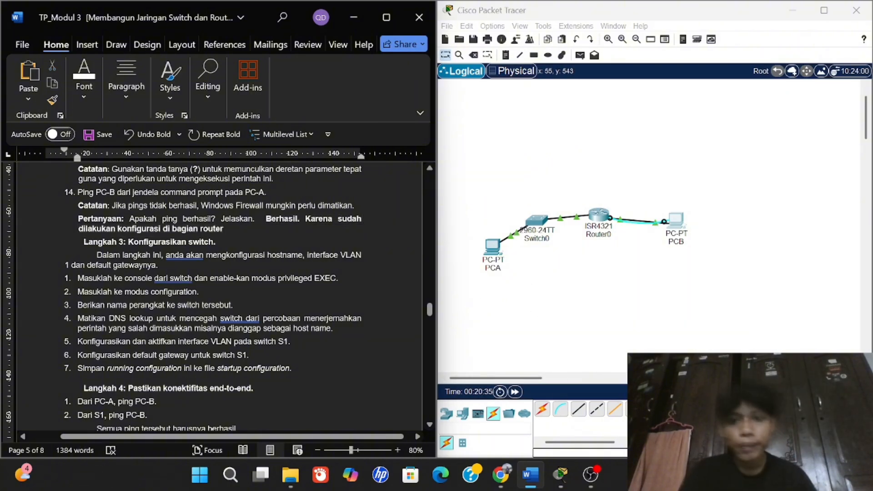
Connect a console cable from PCA's RS 232 port to Switch0's Console port.
click(560, 409)
click(496, 247)
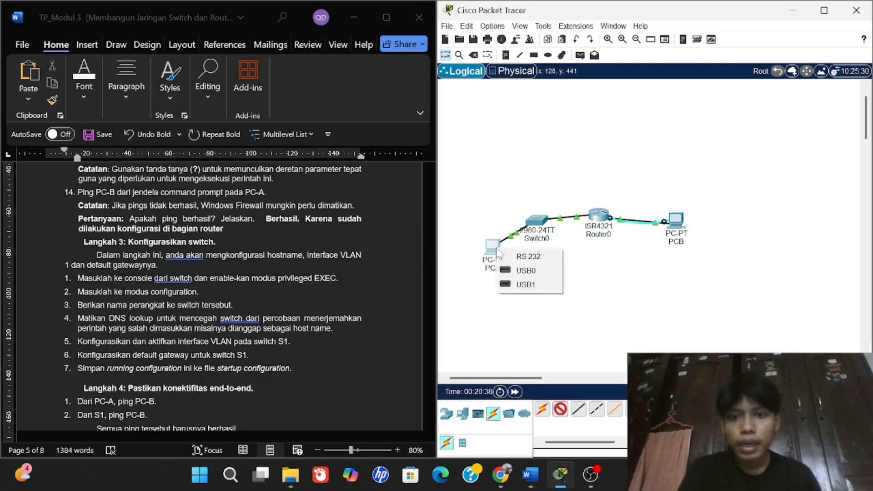
click(520, 251)
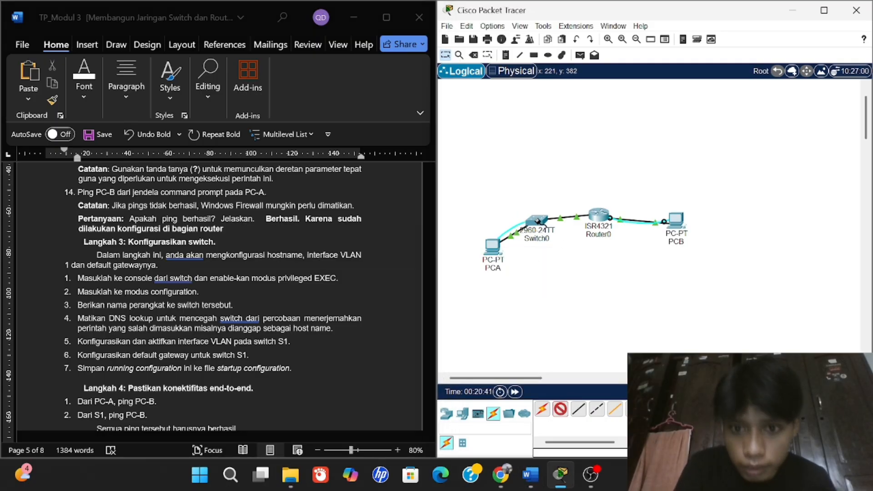
click(537, 221)
click(572, 10)
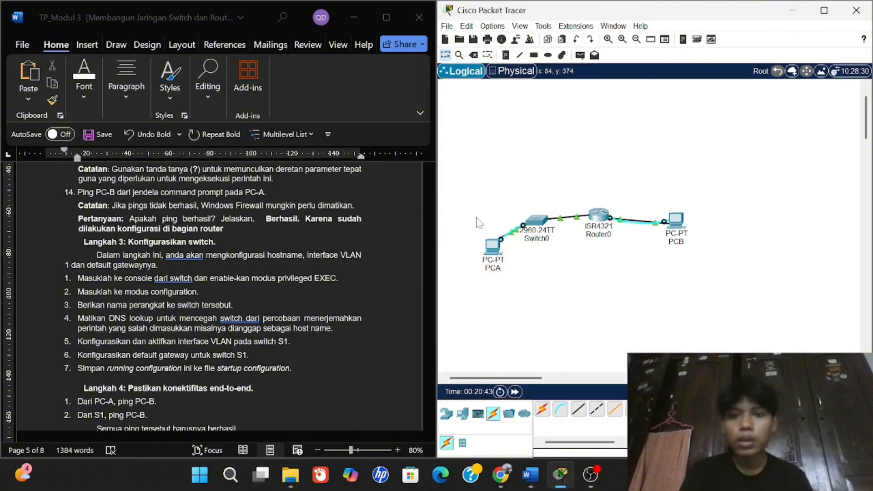
Open PCA's Terminal with default settings and enter the switch's global configuration mode.
click(494, 248)
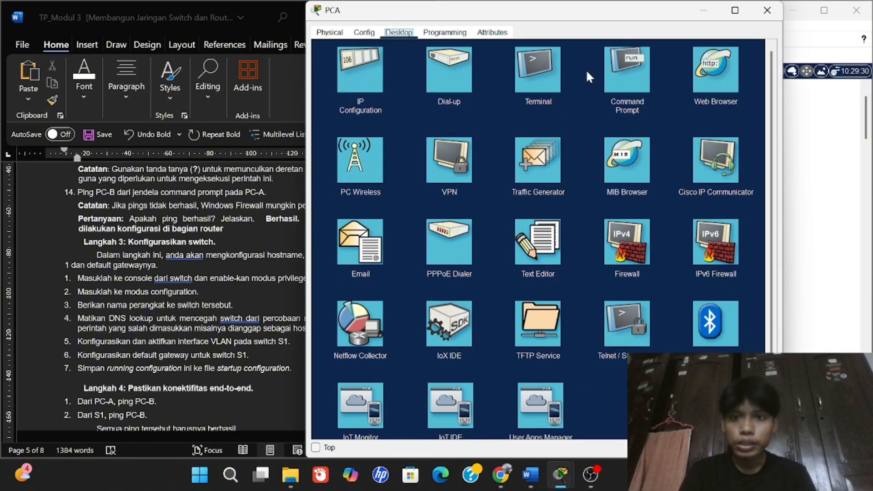
click(544, 74)
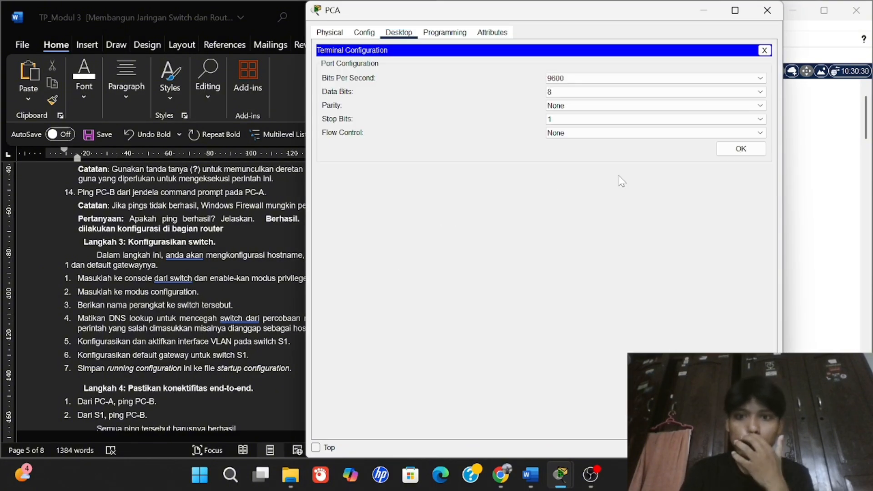
click(740, 148)
key(Return)
key(Return)
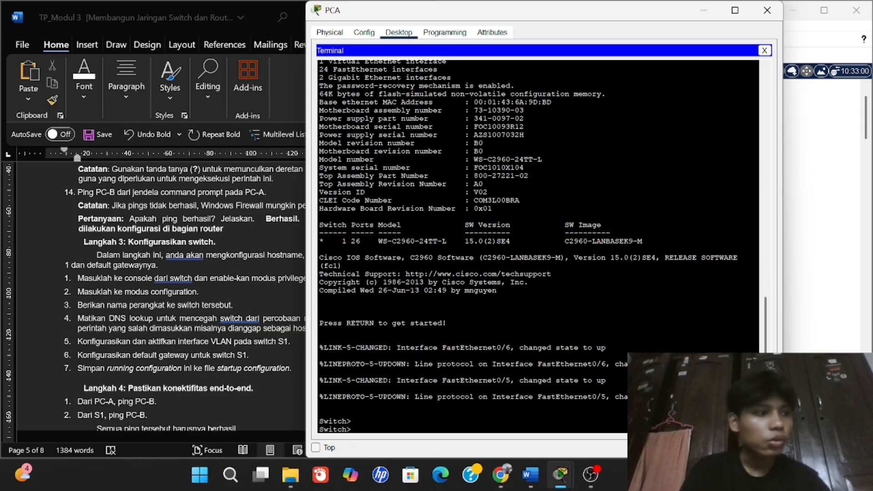
text(en)
key(Return)
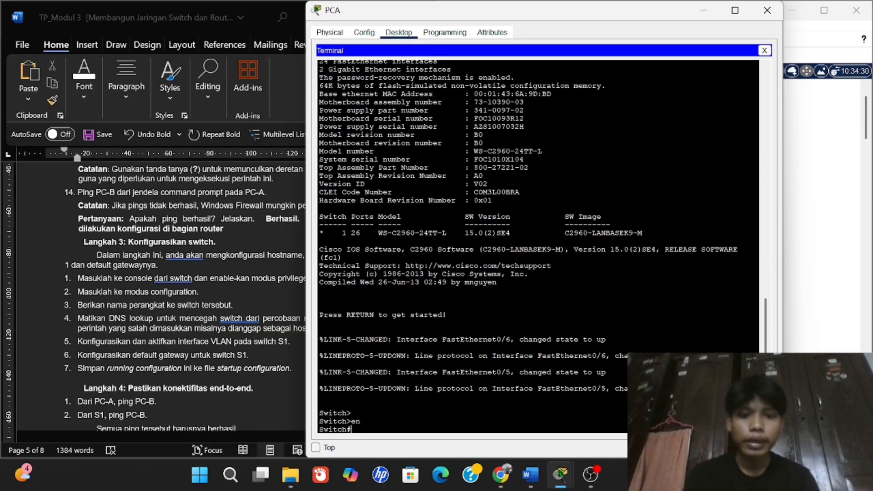
text(config t)
key(Return)
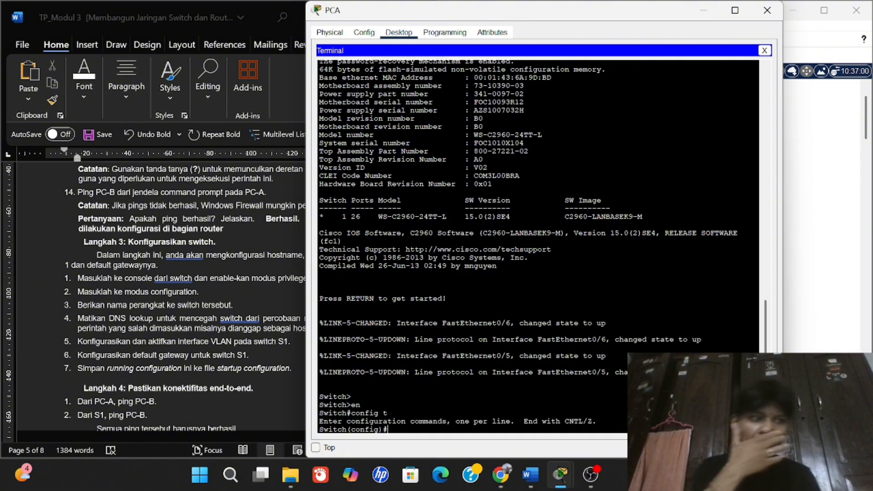
Assign interface VLAN 1 the address 192.168.1.2 255.255.255.0.
text(iknte)
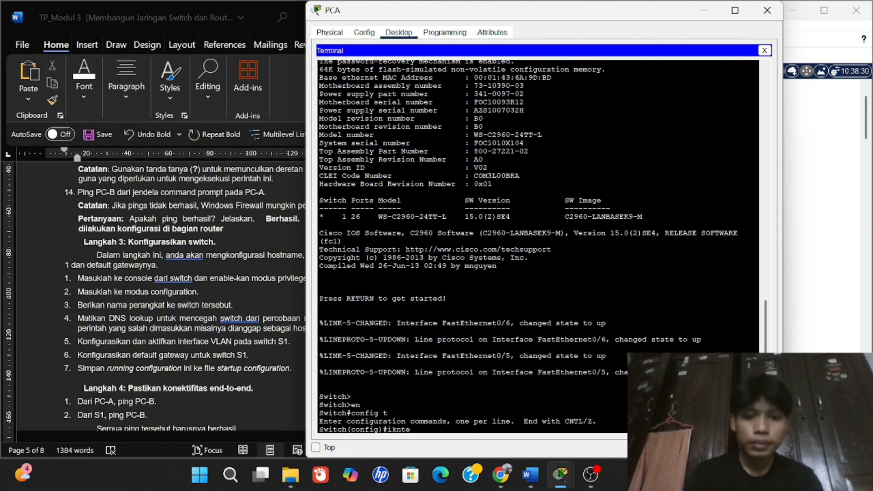
key(BackSpace)
key(BackSpace)
key(BackSpace)
key(BackSpace)
text(nterga)
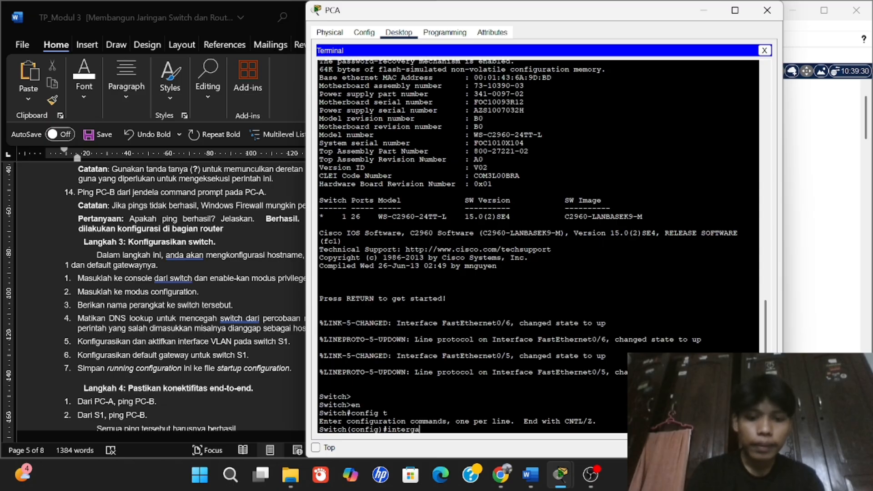
key(BackSpace)
key(BackSpace)
text(face)
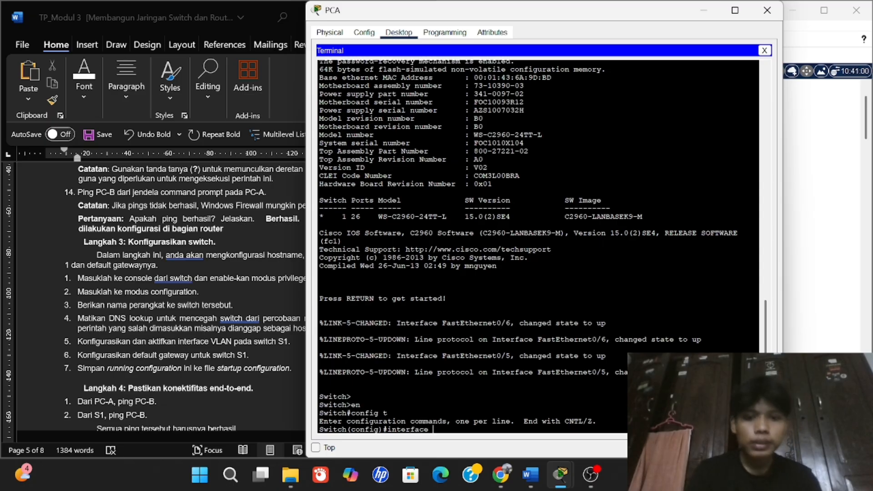
text( vlan 1)
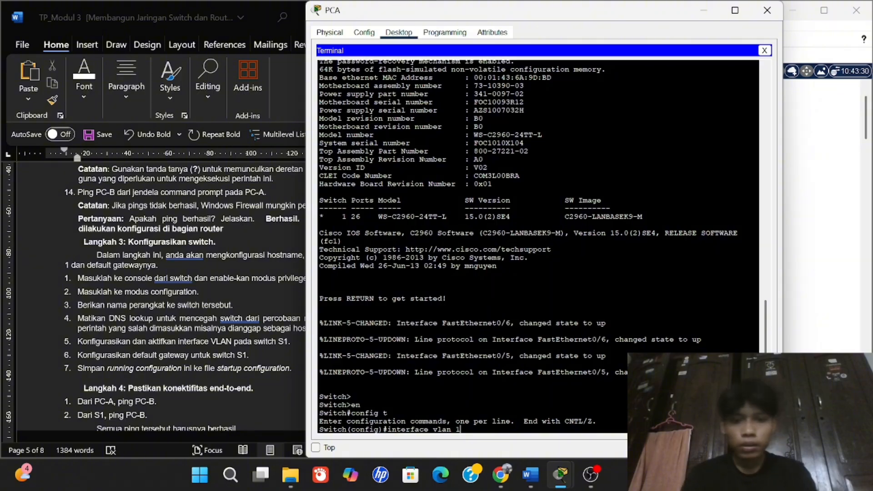
key(Return)
text(ip)
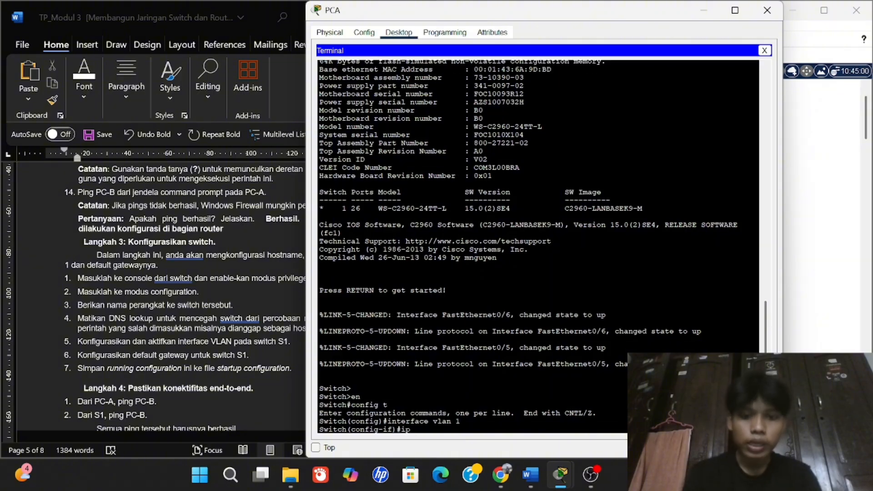
text( address 192)
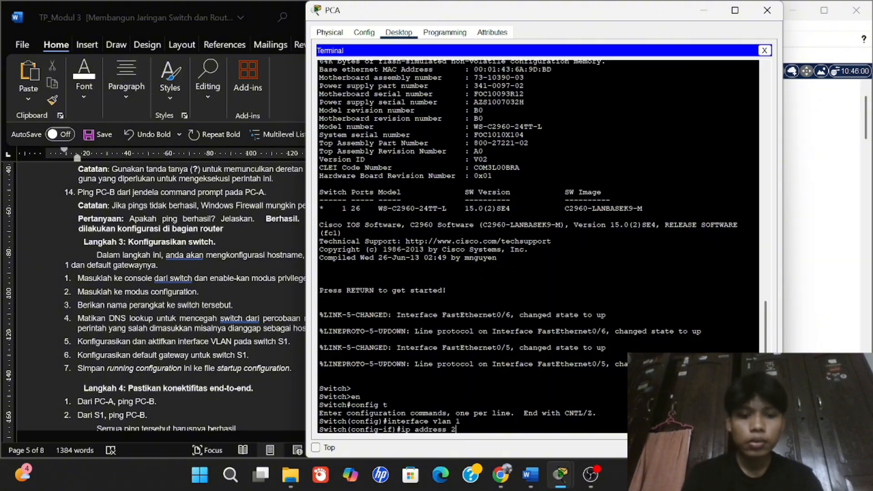
key(BackSpace)
text(192.1)
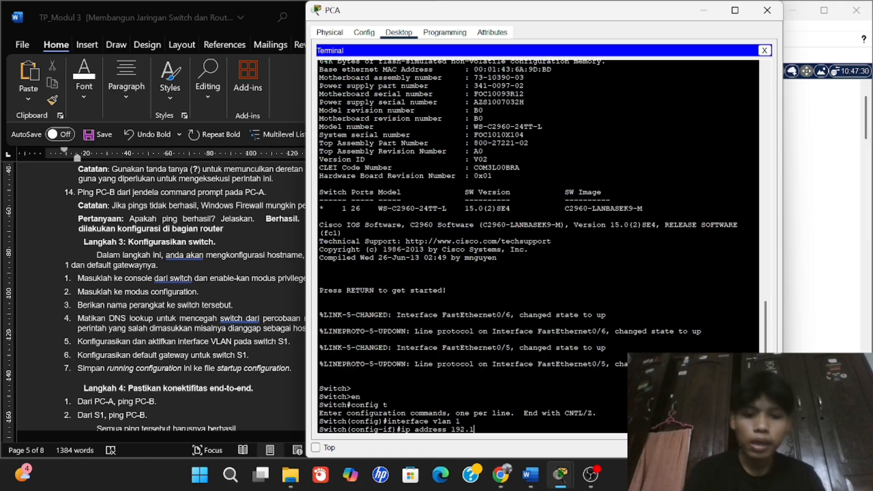
text(68.)
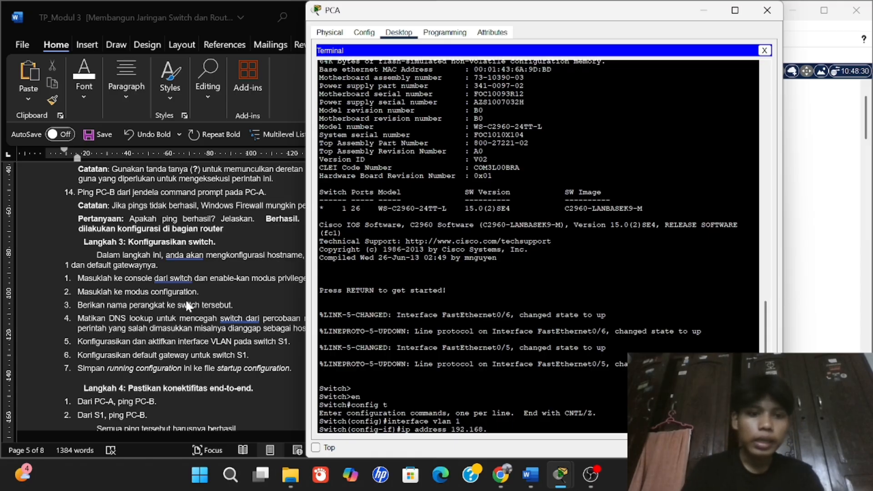
scroll(184, 299, up, 15)
scroll(185, 299, down, 3)
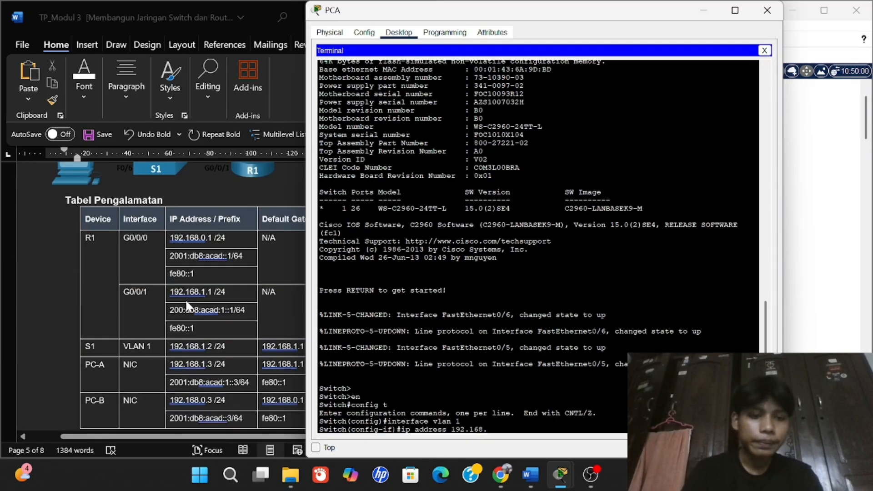
scroll(184, 298, down, 3)
scroll(185, 298, up, 1)
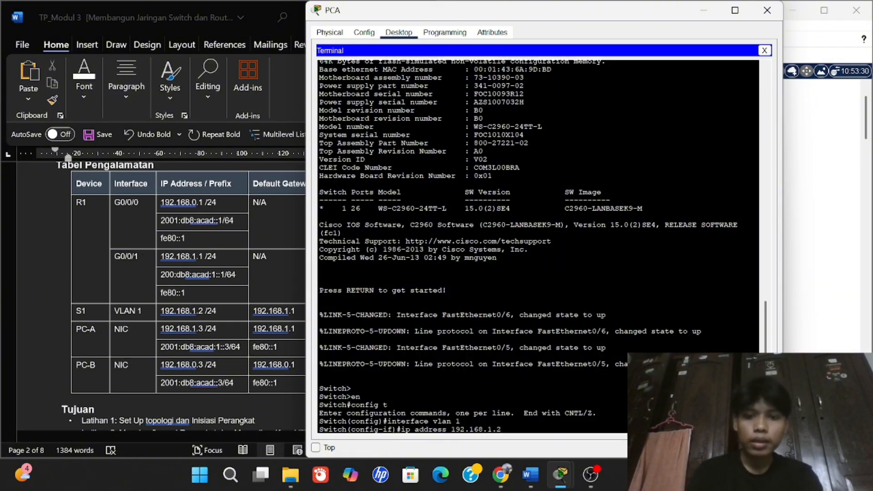
text(2)
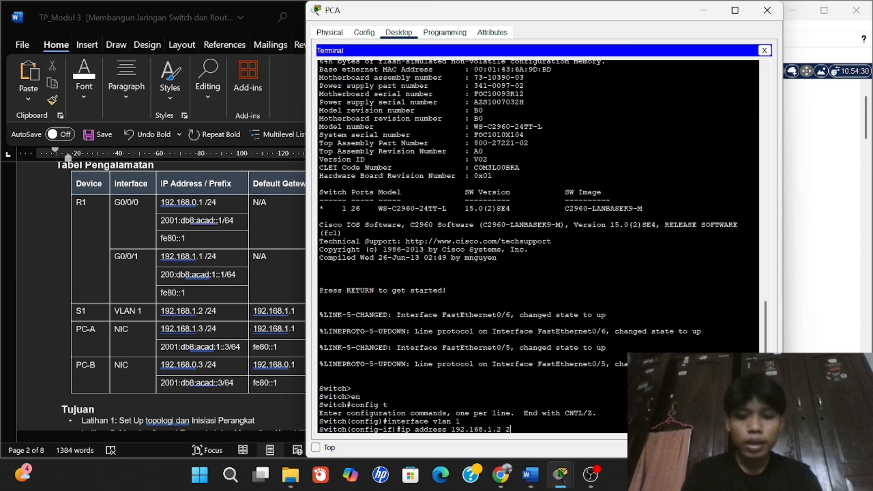
text(55.25)
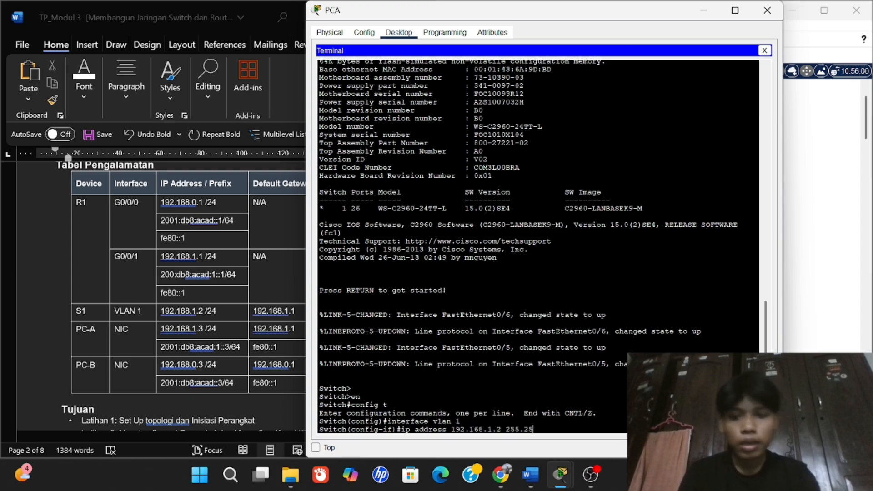
text(5.255.0)
key(Return)
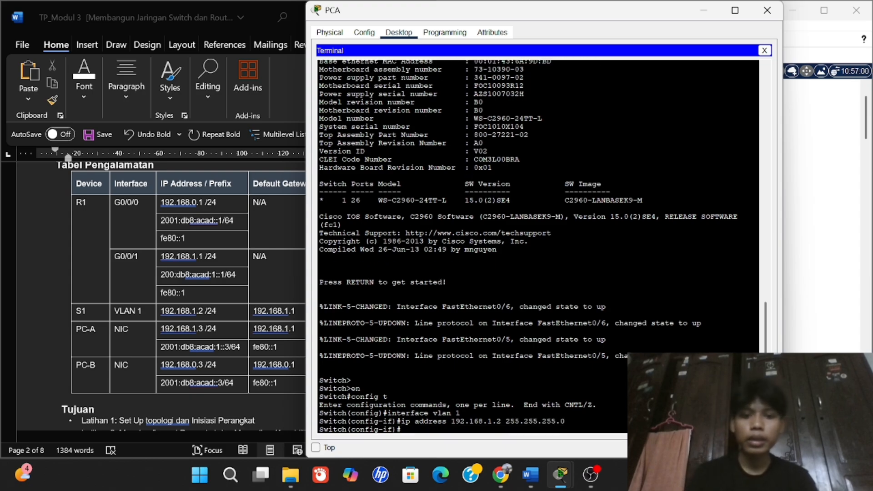
Enable VLAN 1 with no shutdown and exit back to privileged mode.
scroll(198, 309, down, 15)
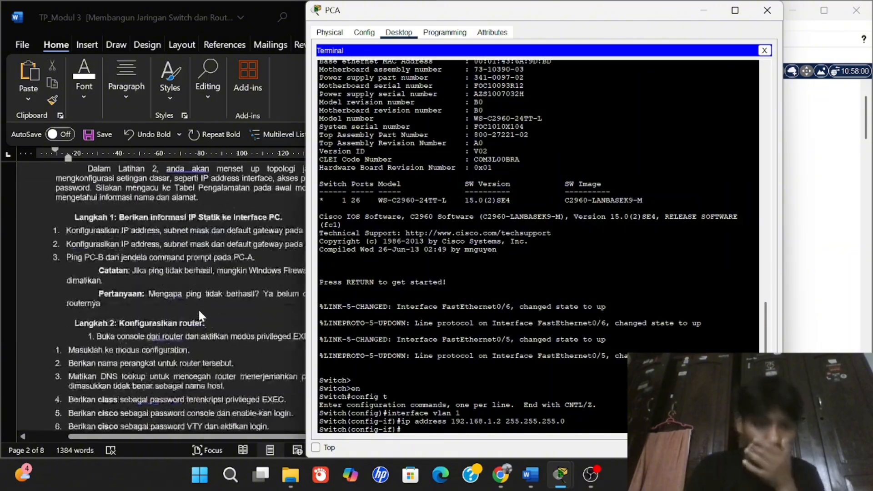
scroll(199, 314, down, 15)
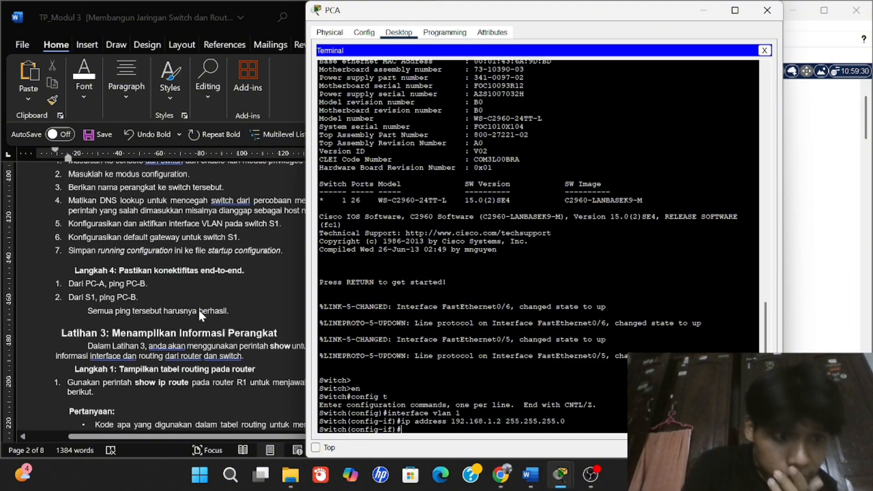
scroll(199, 314, up, 5)
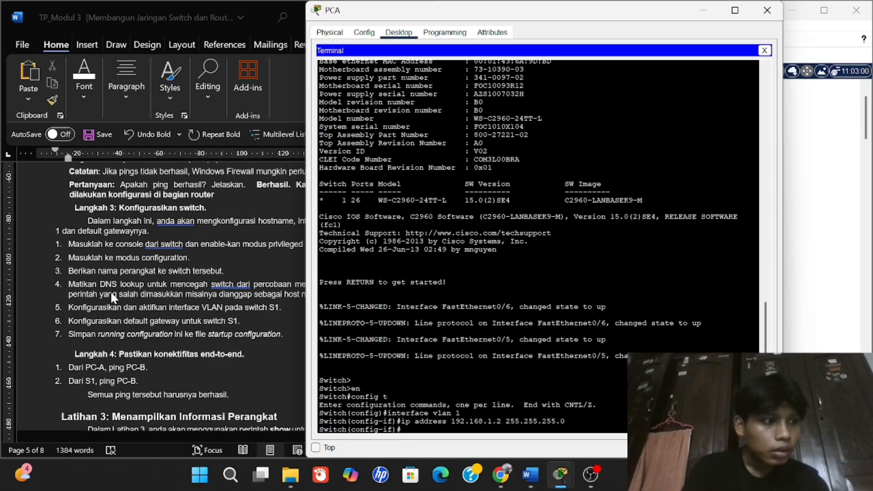
text(no)
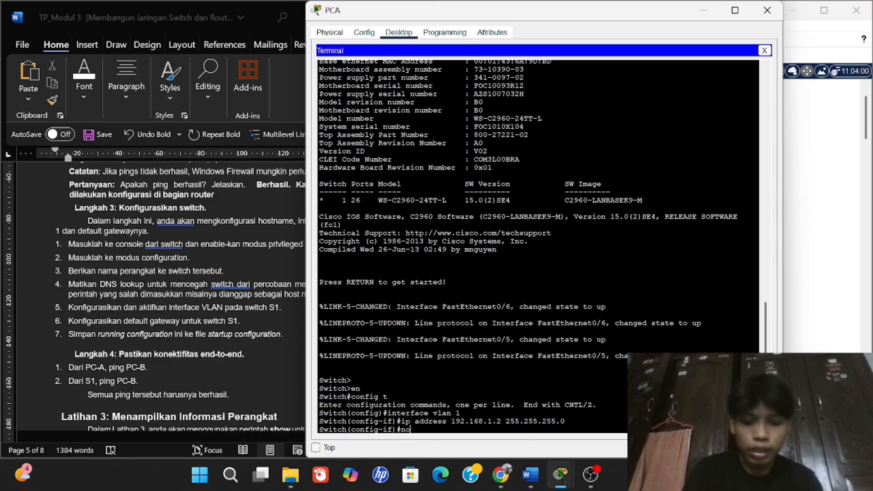
text( shutdown)
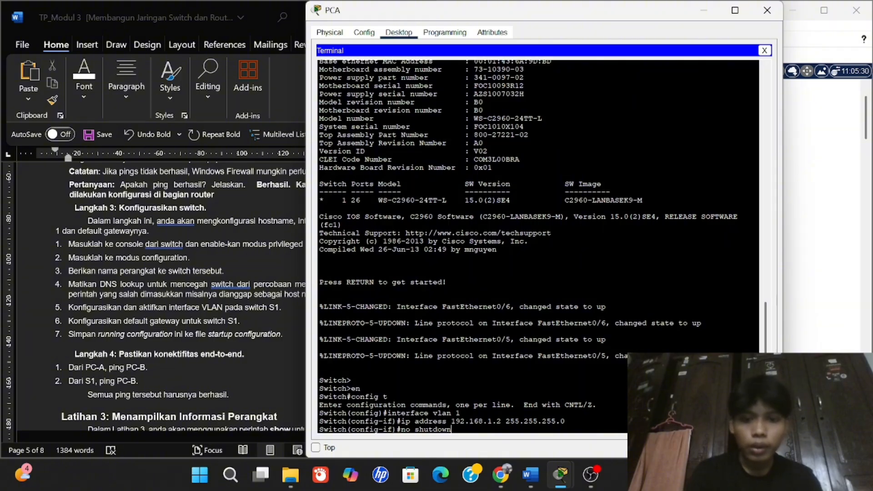
key(Return)
key(Return)
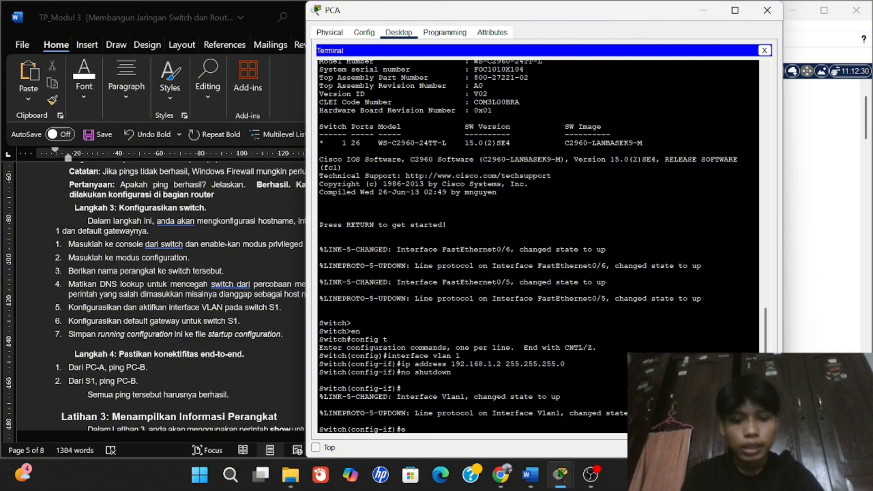
text(x)
key(Return)
text(ex)
key(Return)
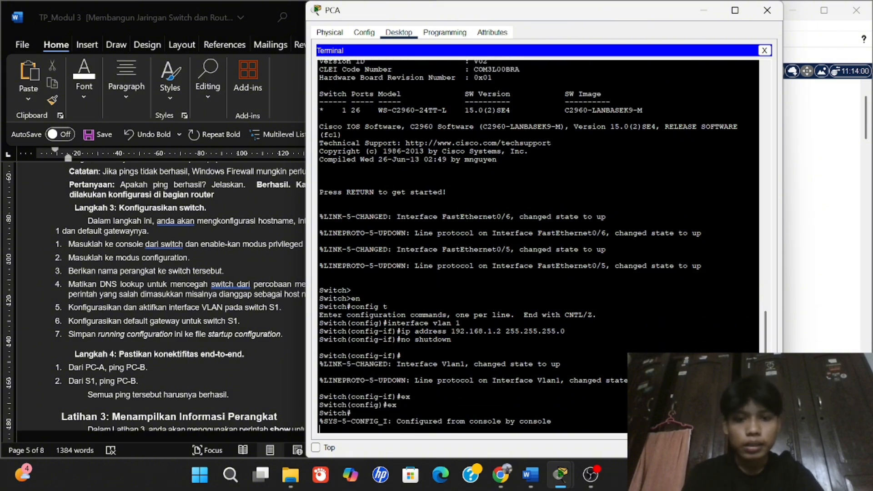
key(Return)
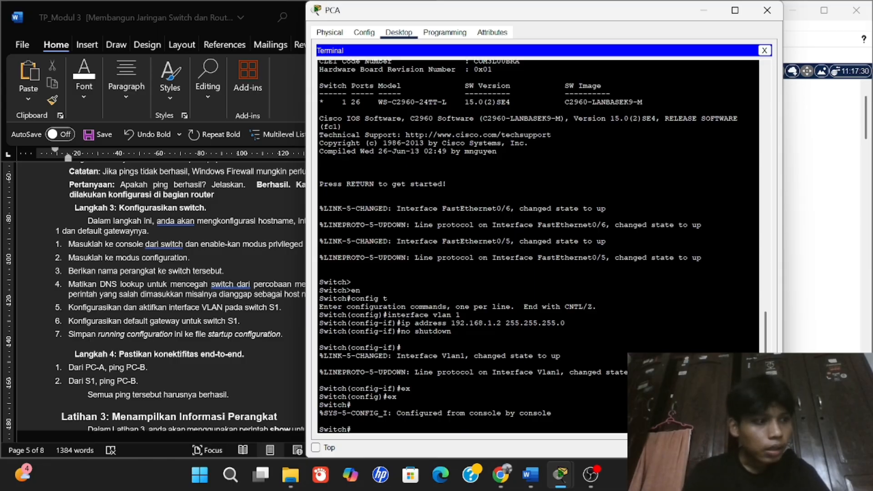
Enter configuration mode and set the switch hostname to S1.
text(conf)
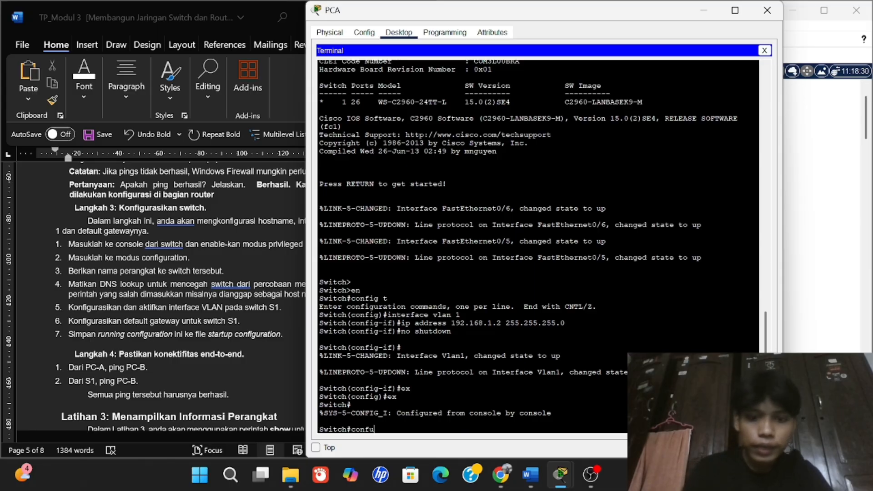
text(ig t)
key(Return)
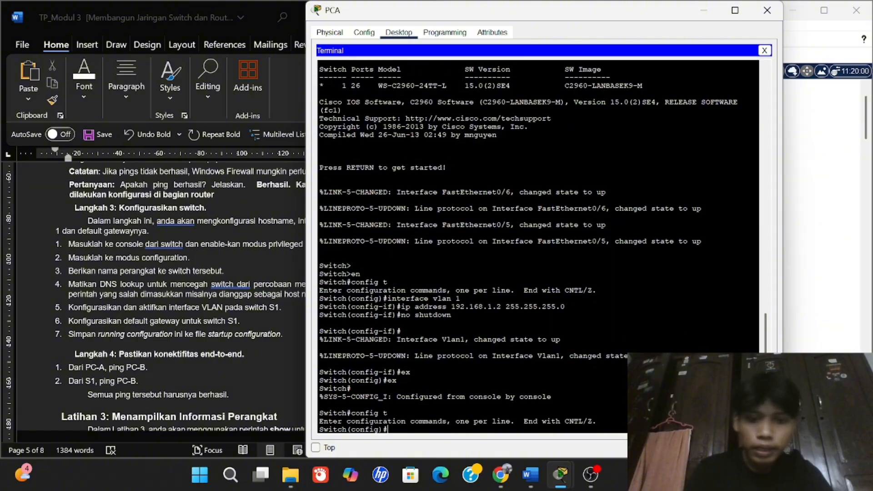
text(hosname )
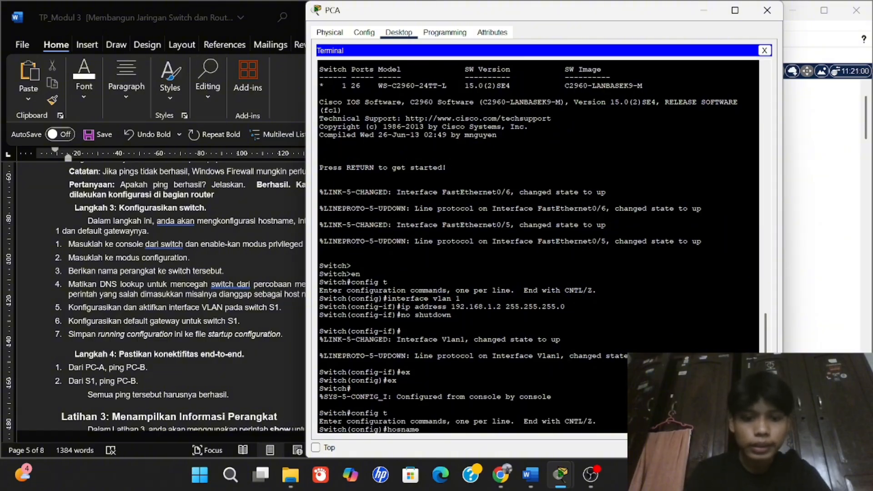
text(s)
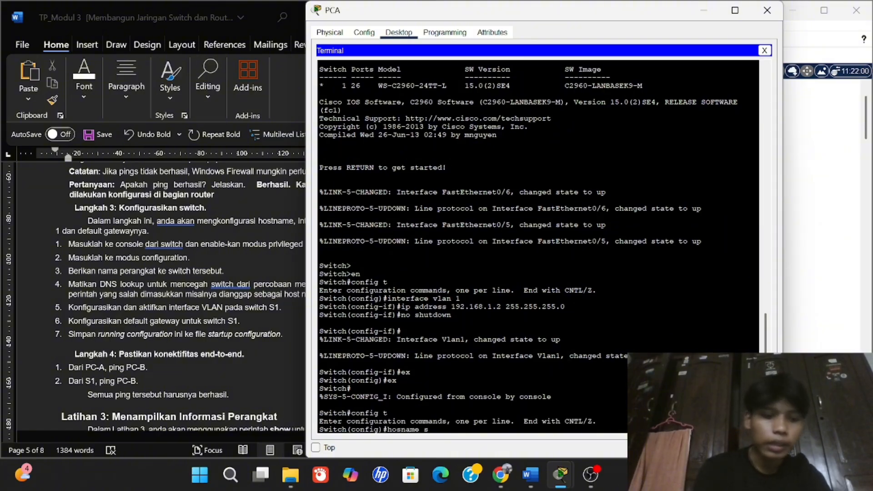
text(1)
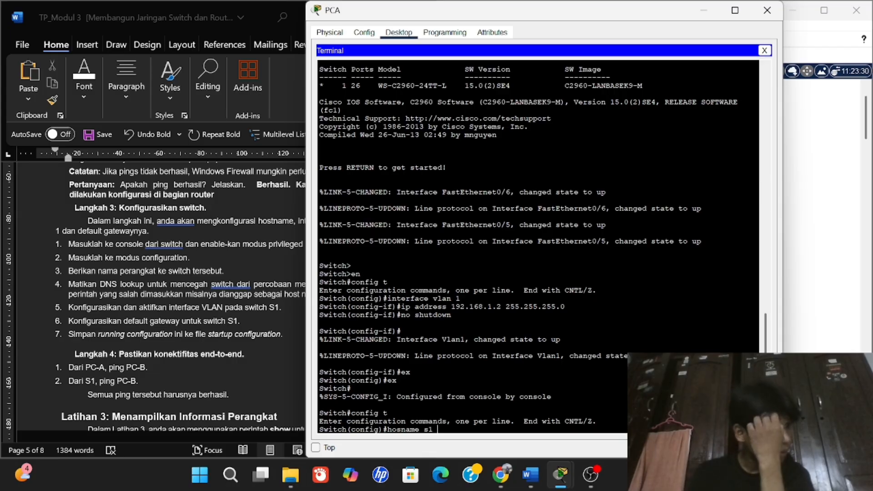
key(Return)
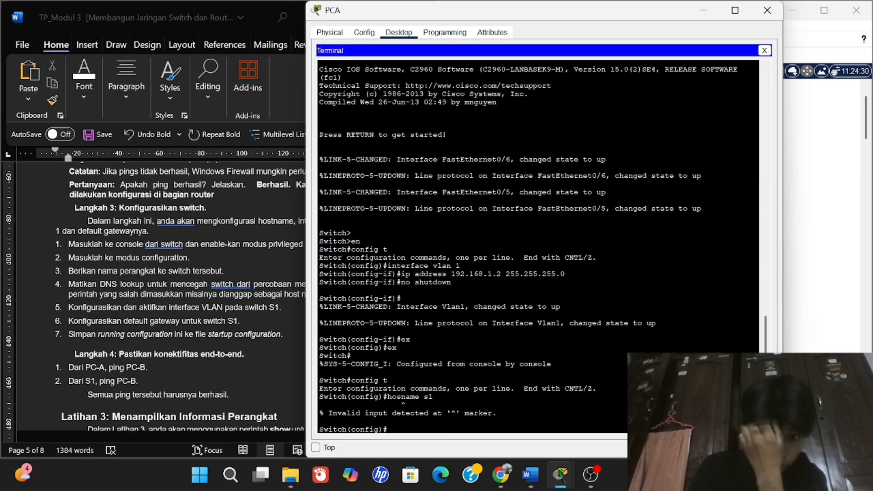
text(host)
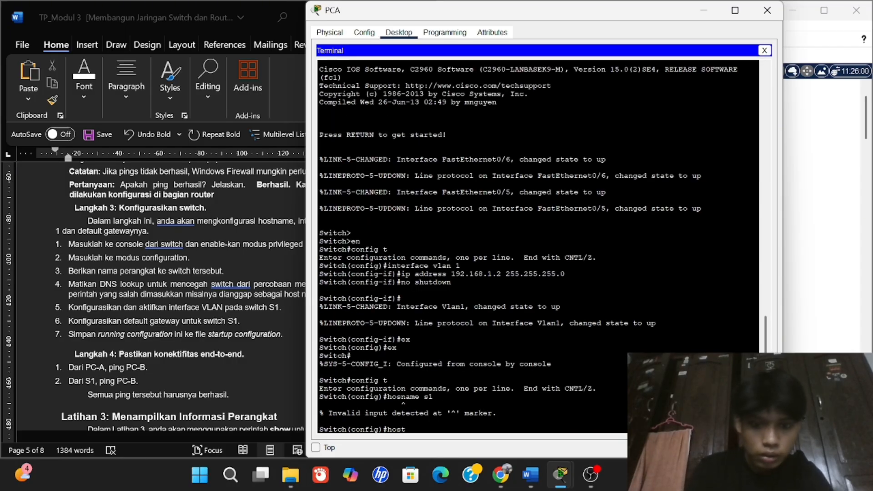
text(name s)
key(BackSpace)
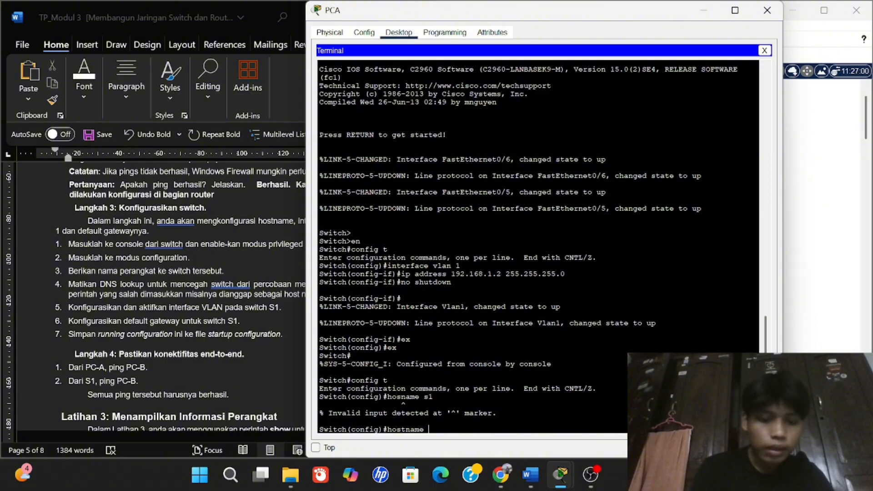
text(S1)
key(Return)
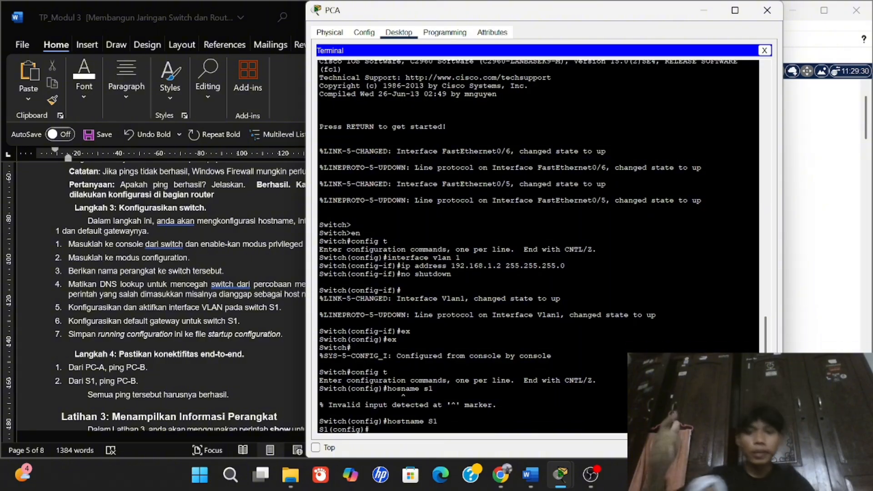
Disable DNS lookup with no ip domain-lookup.
text(ip dominan)
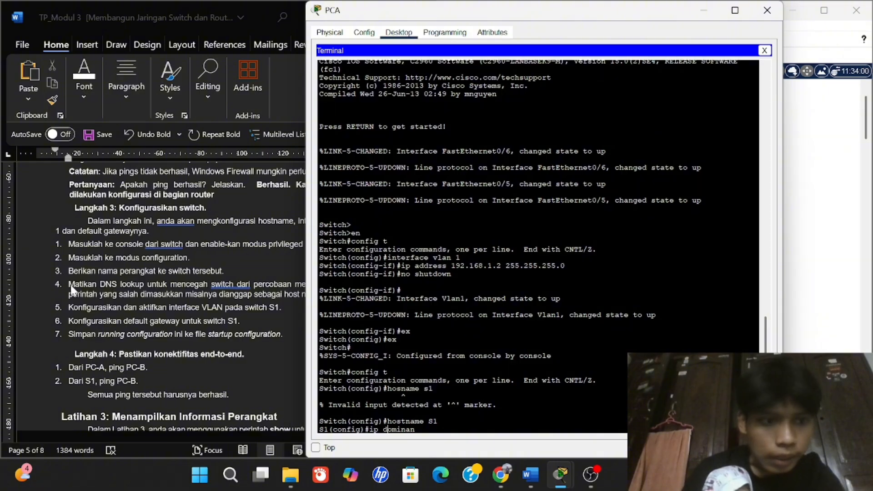
click(387, 429)
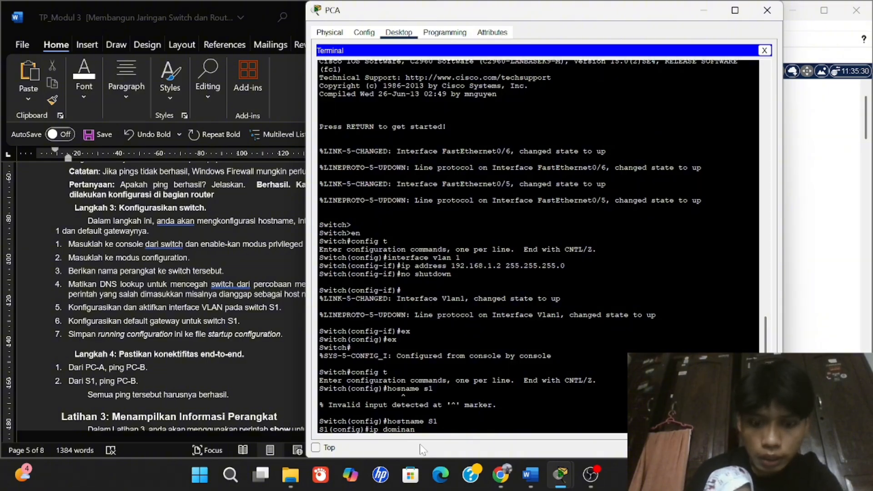
text(no)
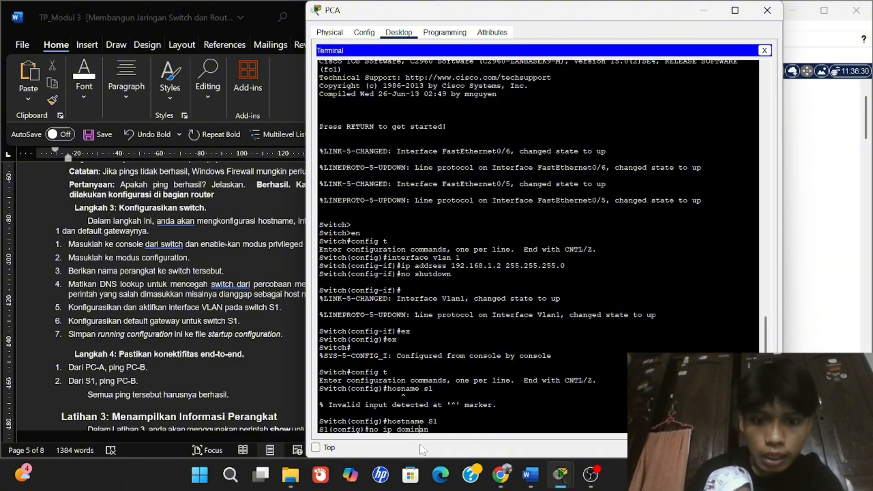
key(Right)
key(Right)
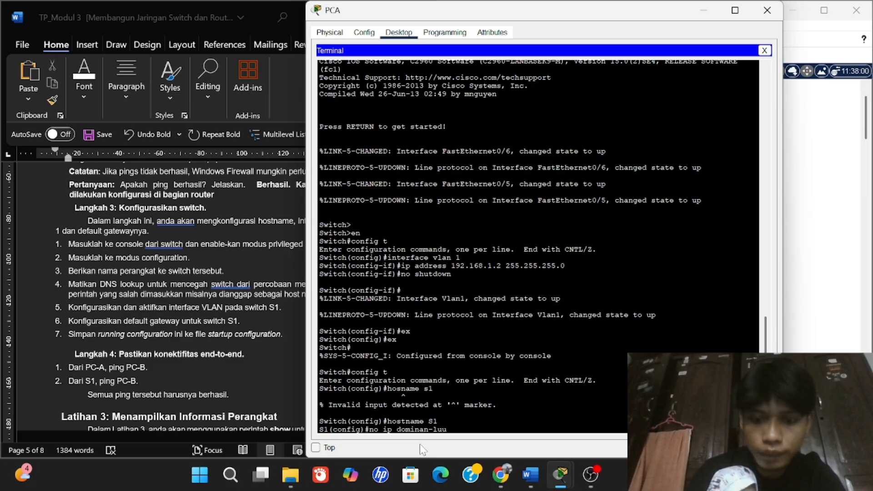
text(-lookup)
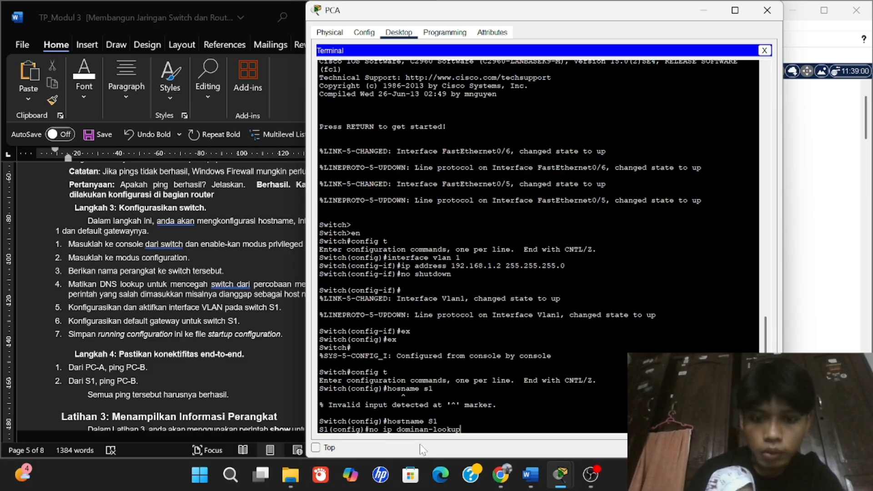
key(Return)
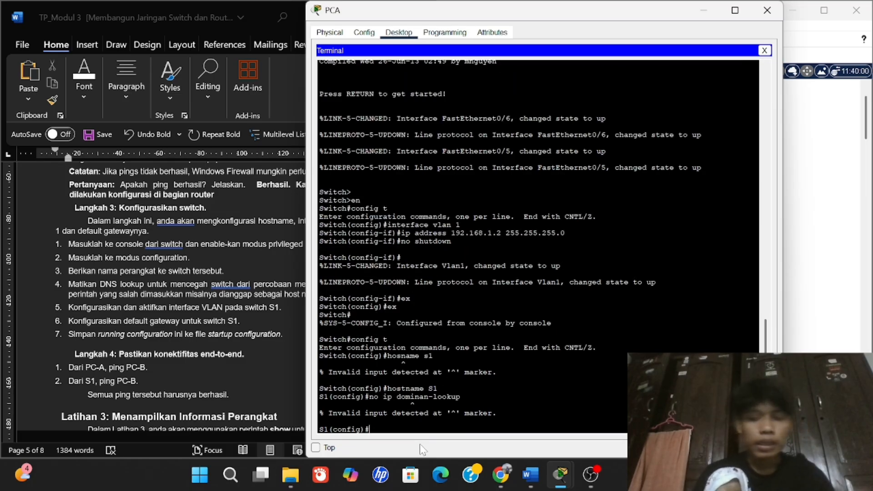
text(no ip domain-)
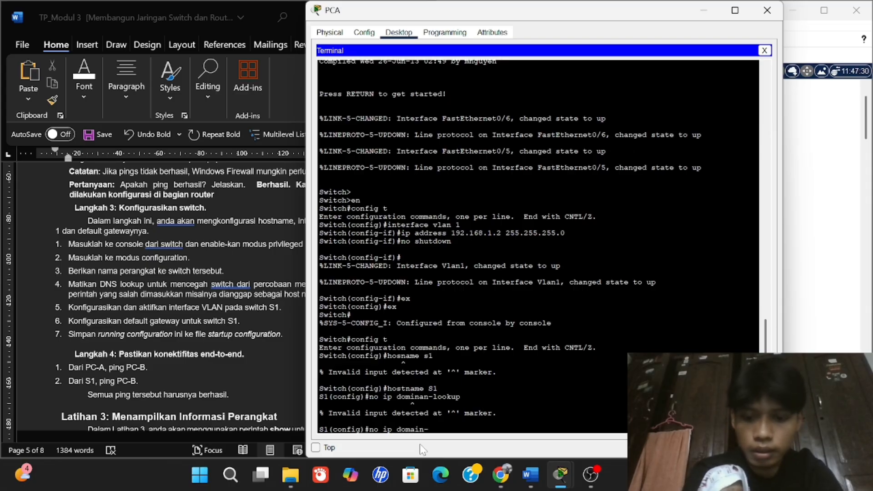
text(kup)
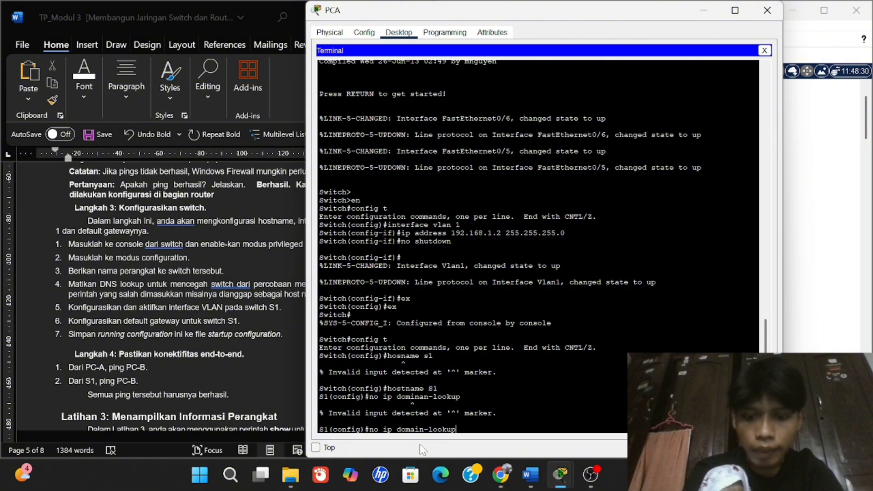
key(Return)
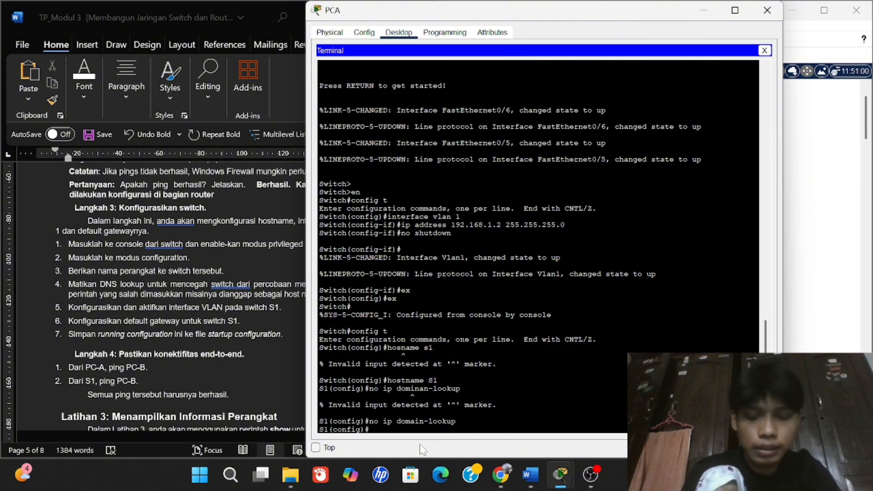
Configure interface VLAN 1 with 192.168.1.2 255.255.255.0 and bring it up.
drag(337, 200, 387, 249)
click(387, 249)
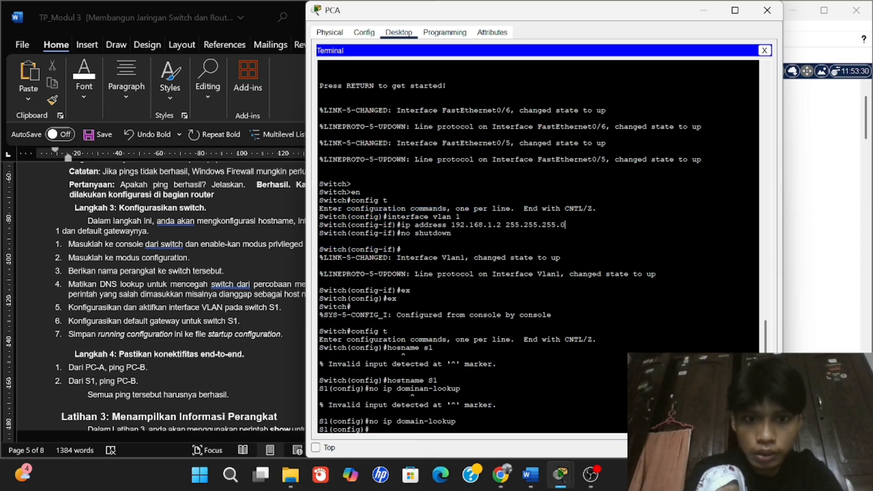
drag(461, 216, 347, 225)
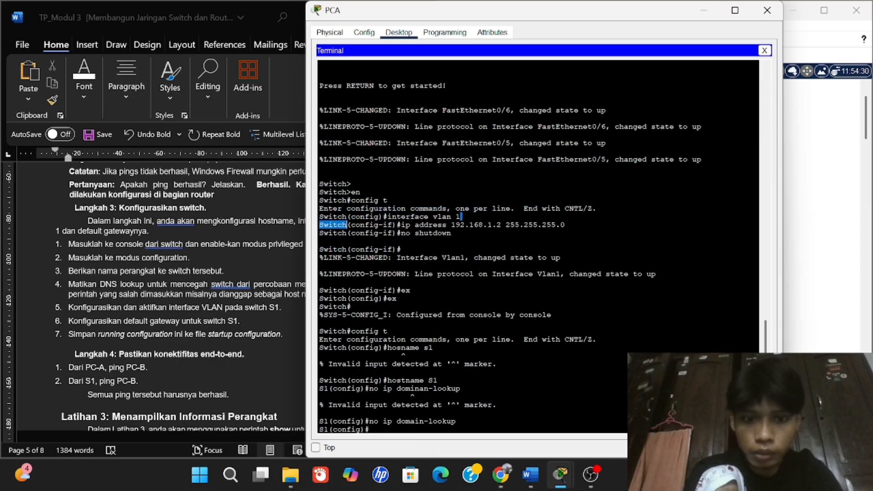
text(interface)
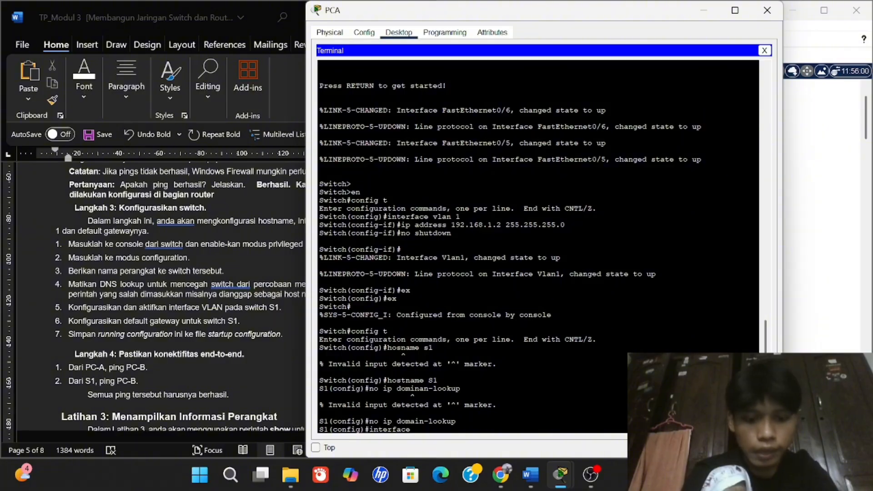
text( vl)
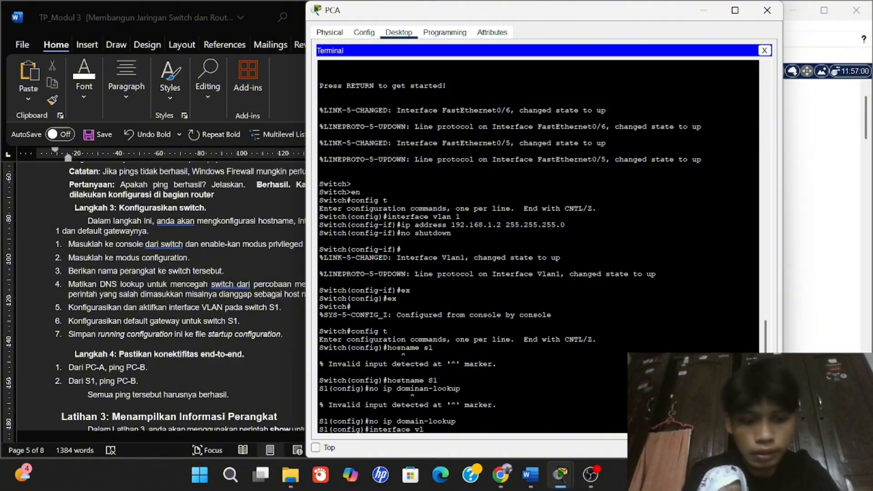
text(san 1)
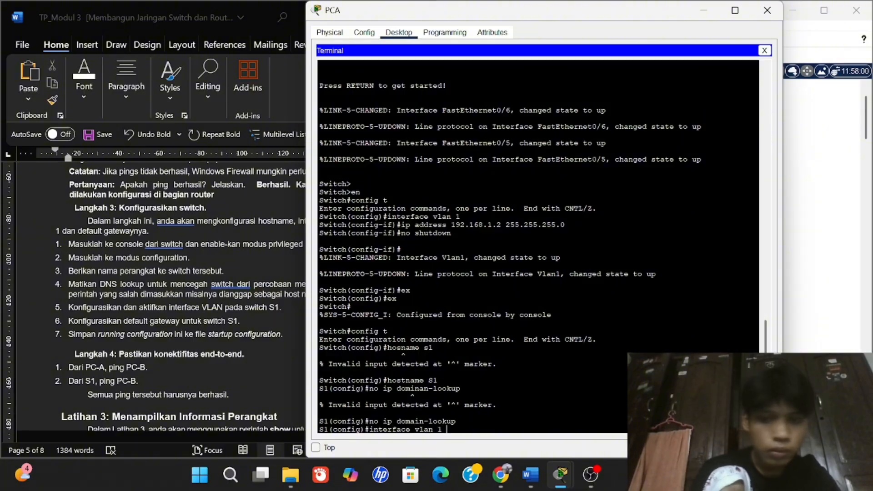
key(Return)
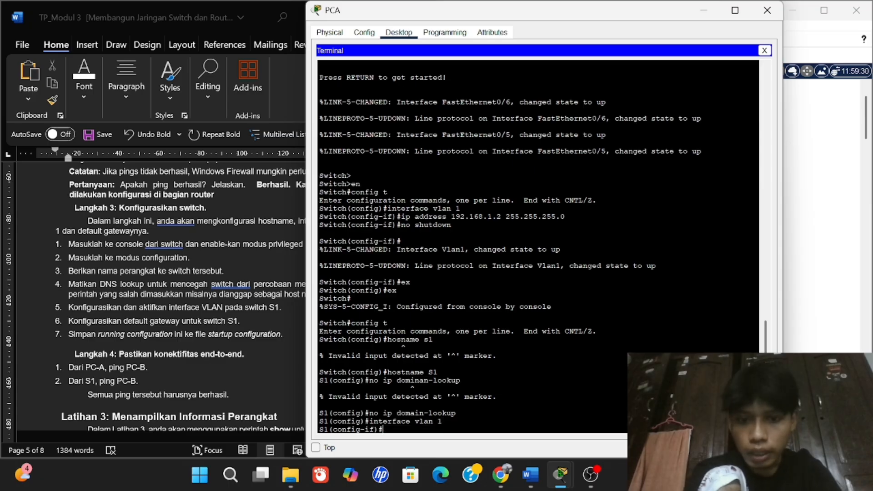
text(ip ad)
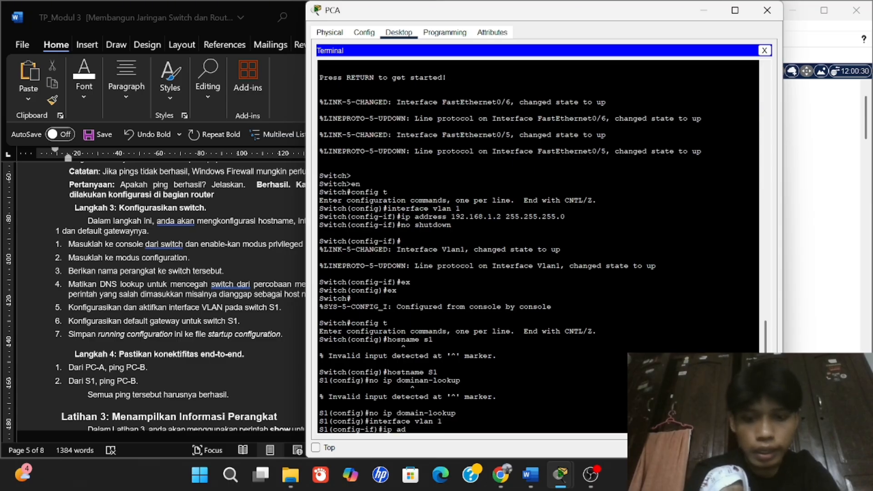
text(dress 1)
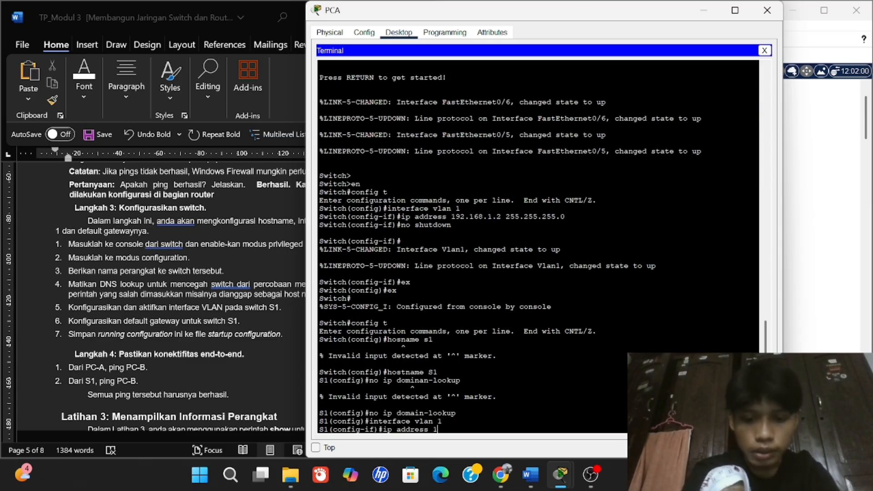
text(92.168.)
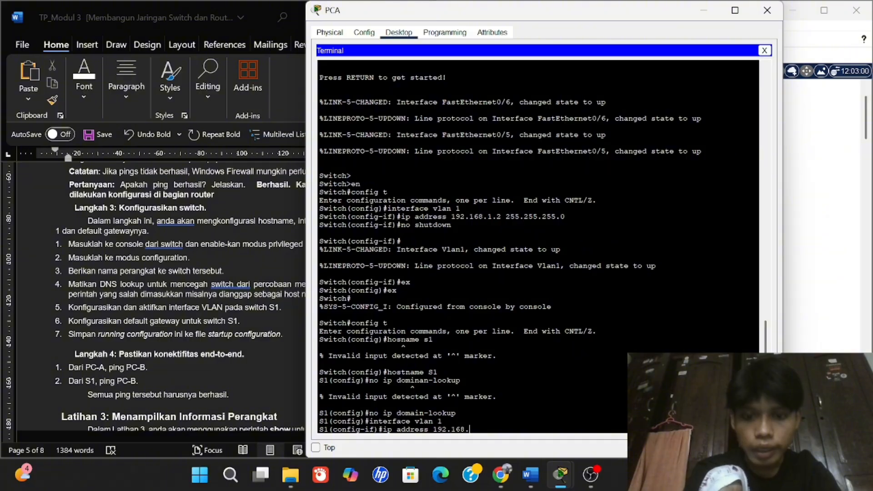
text(1.2 2)
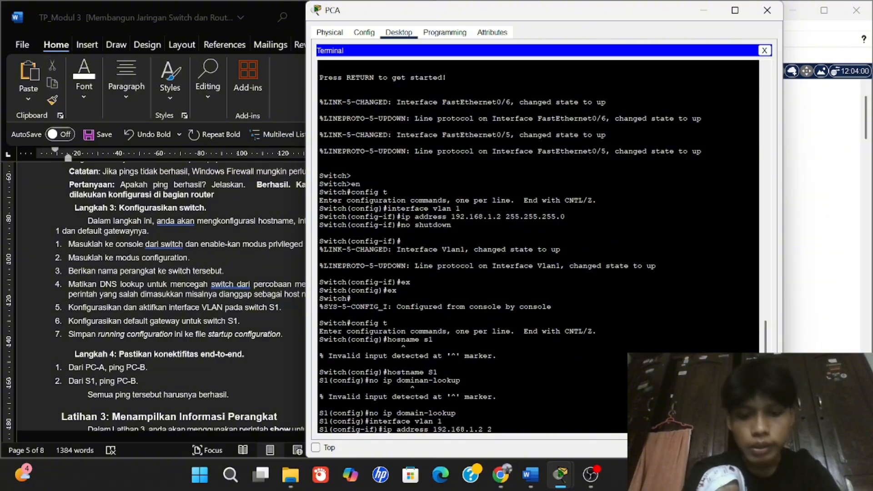
text(55.255.255.)
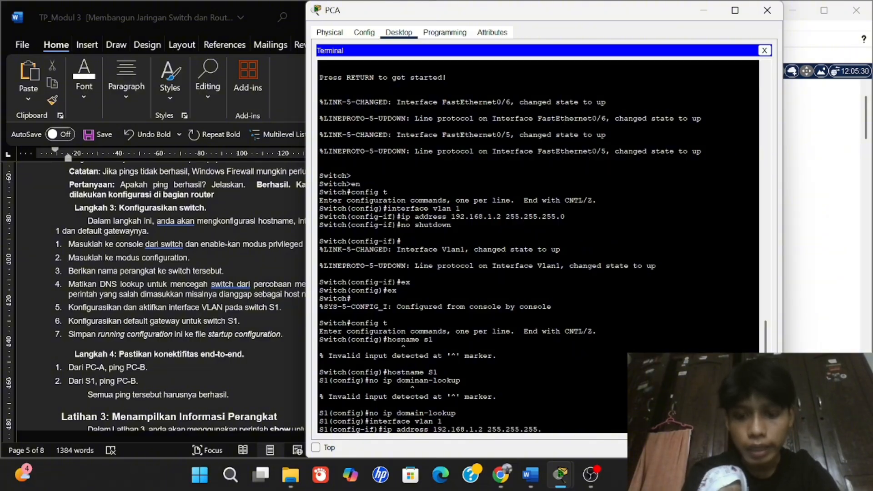
text(0)
key(Return)
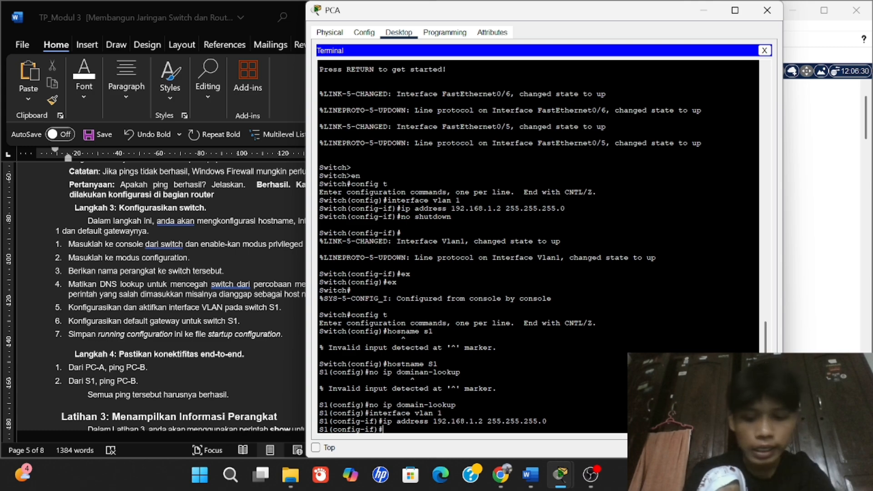
text(no shut)
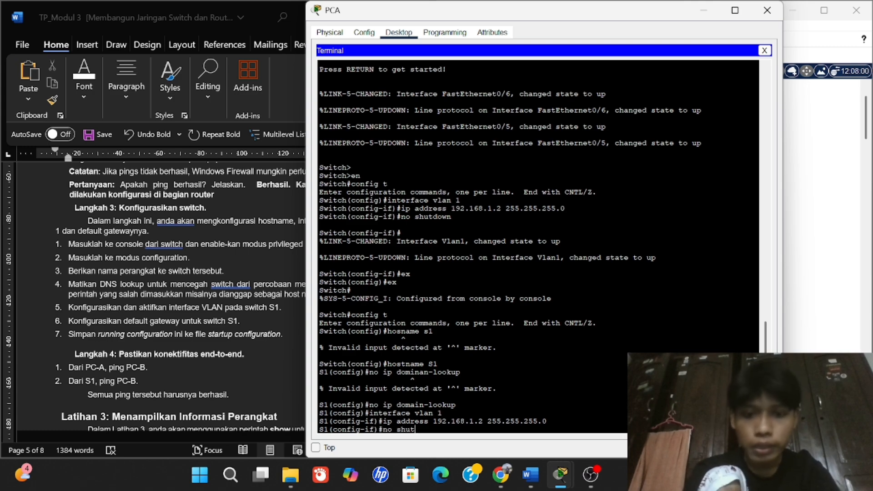
text(wod)
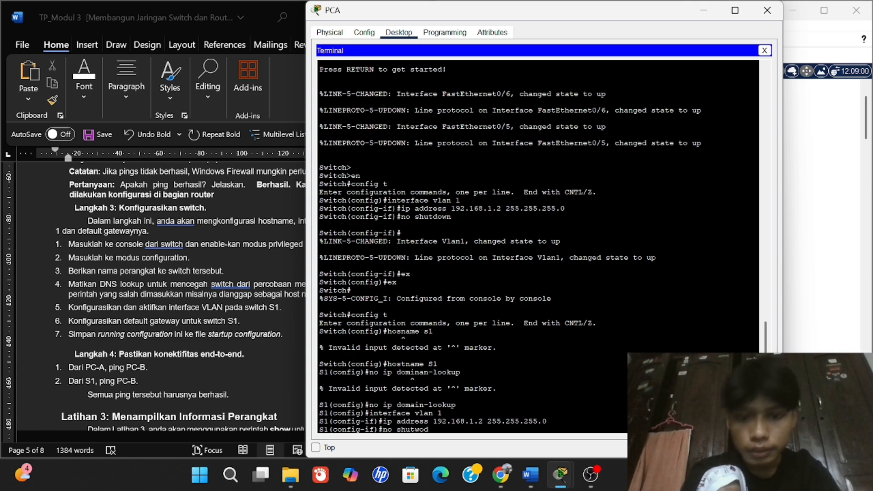
key(BackSpace)
key(BackSpace)
text(down)
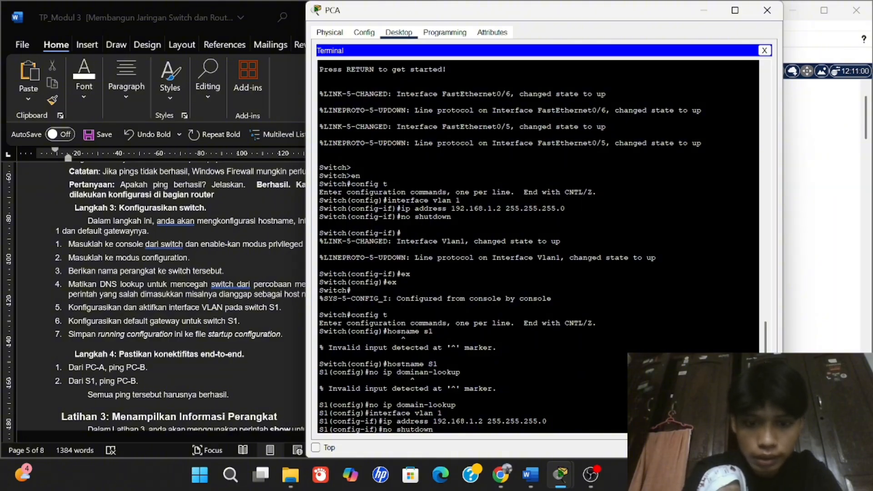
key(Return)
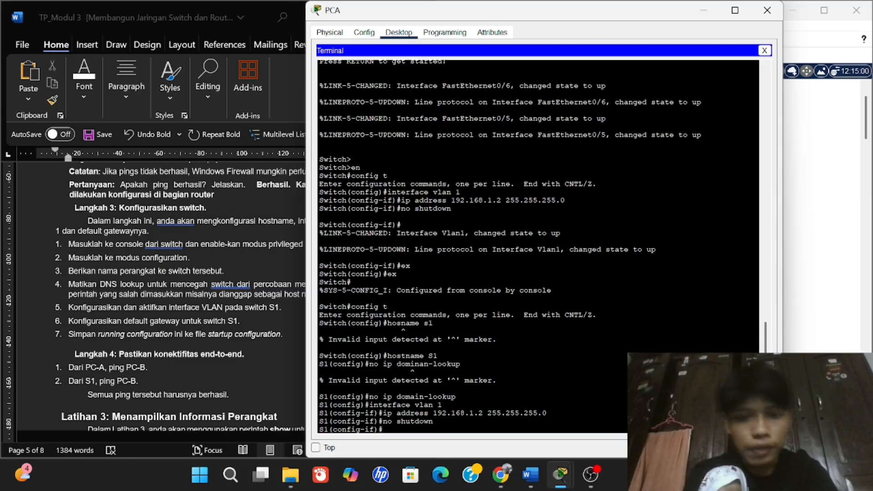
text(exit)
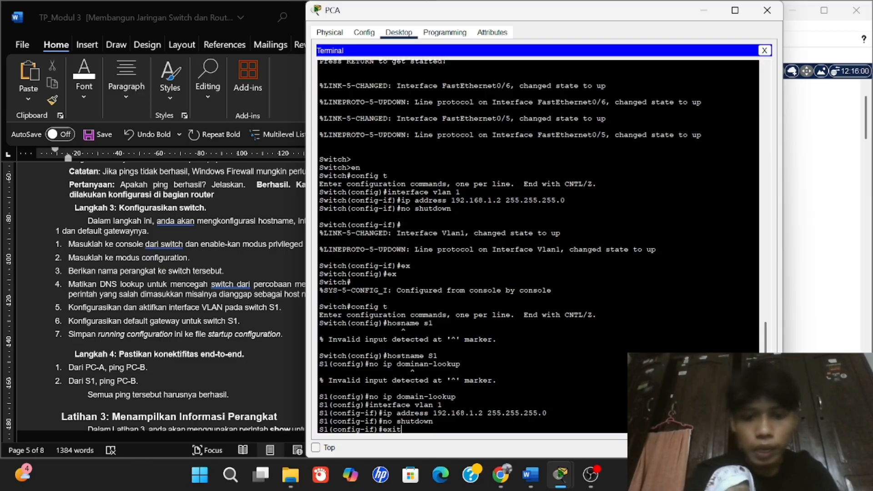
key(Return)
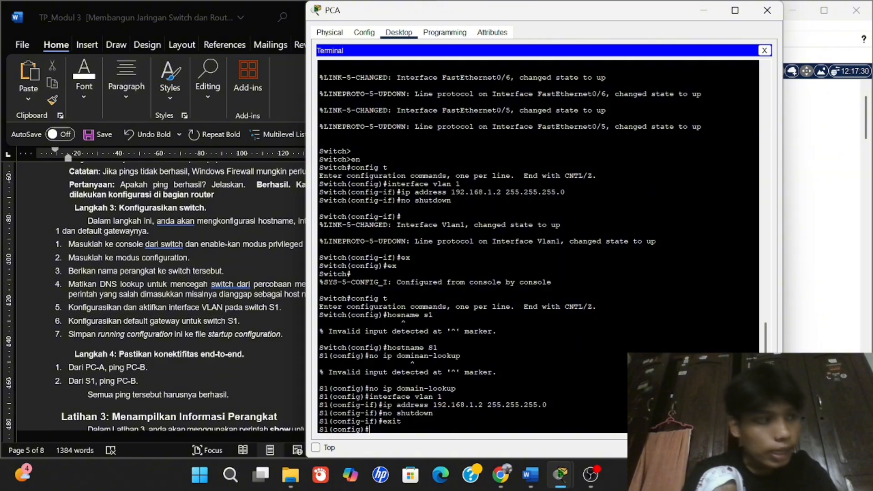
Set the switch's default gateway to 192.168.1.1.
text(ip d)
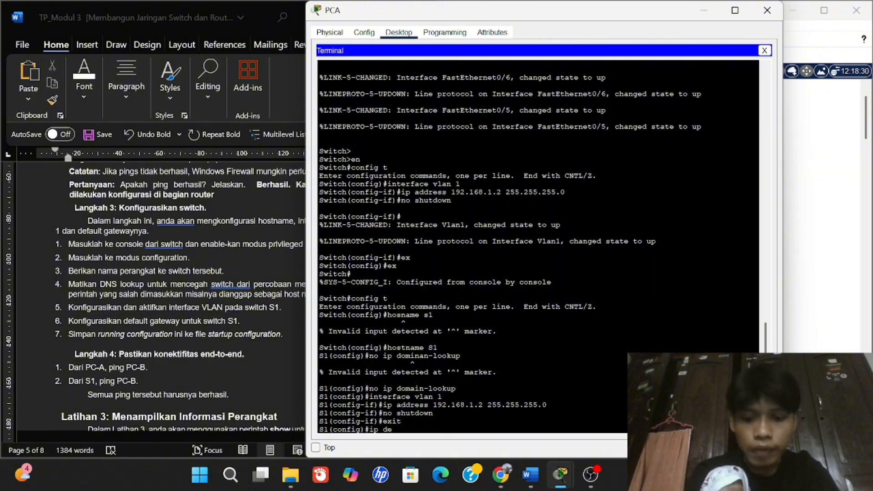
text(e)
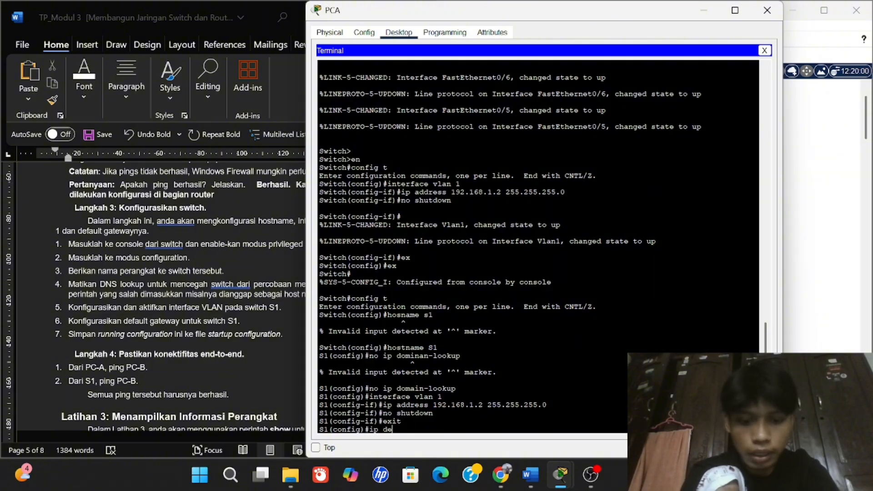
text(fault)
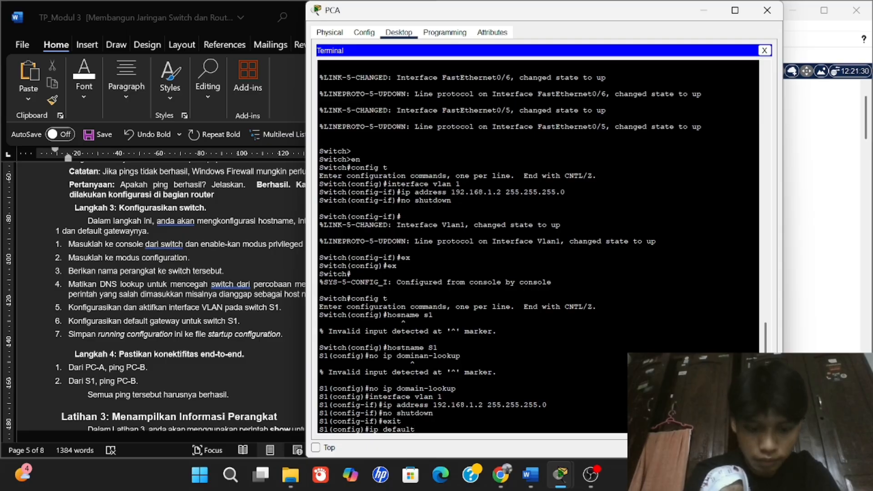
text( gatew)
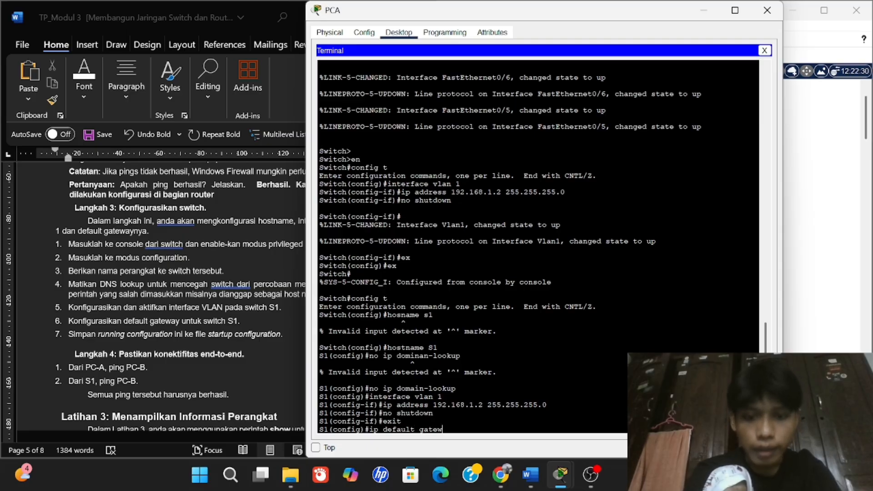
text(ay)
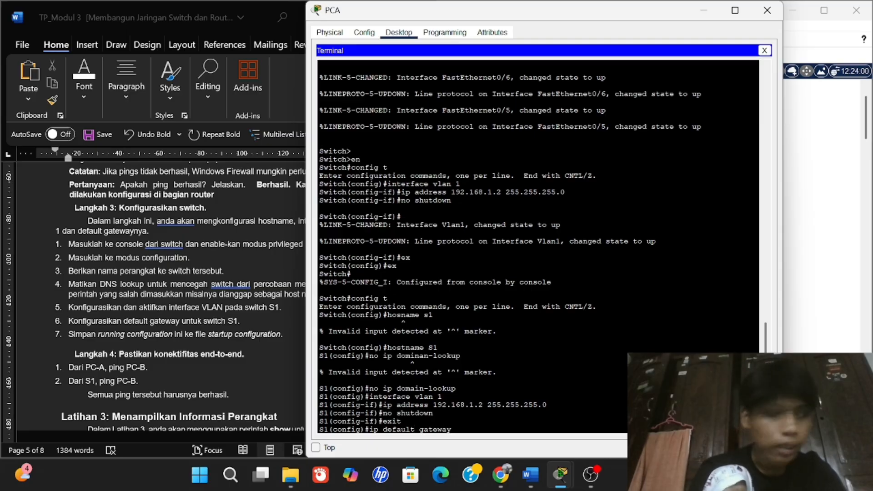
text( 19)
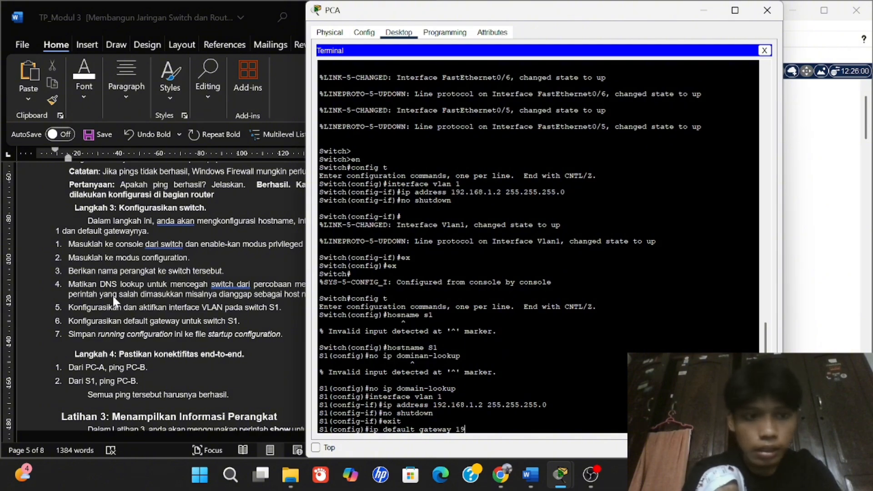
scroll(113, 298, up, 15)
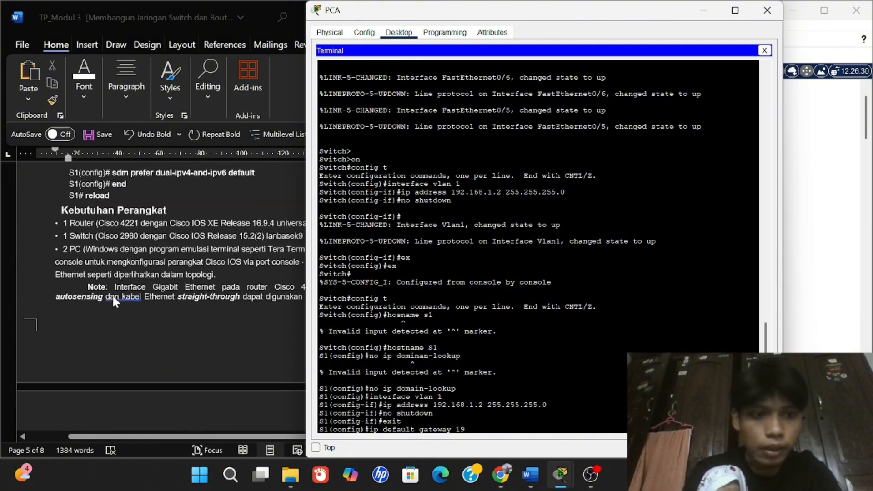
scroll(113, 294, down, 3)
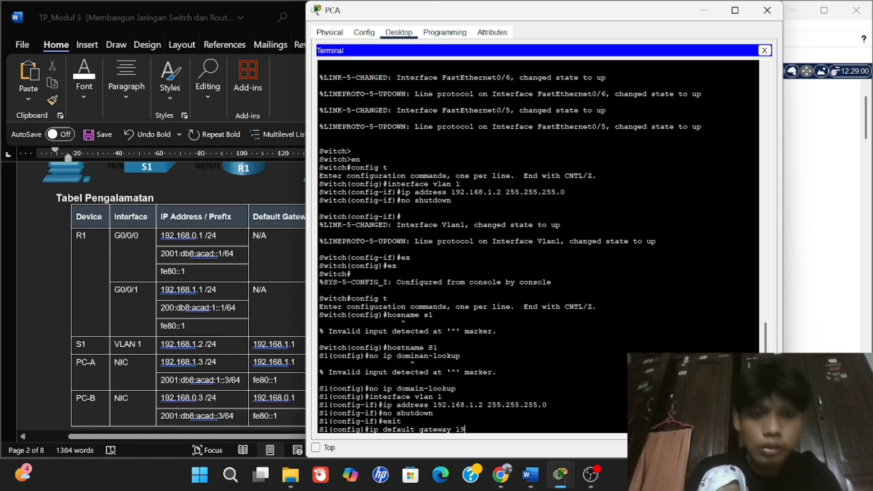
text(2.1)
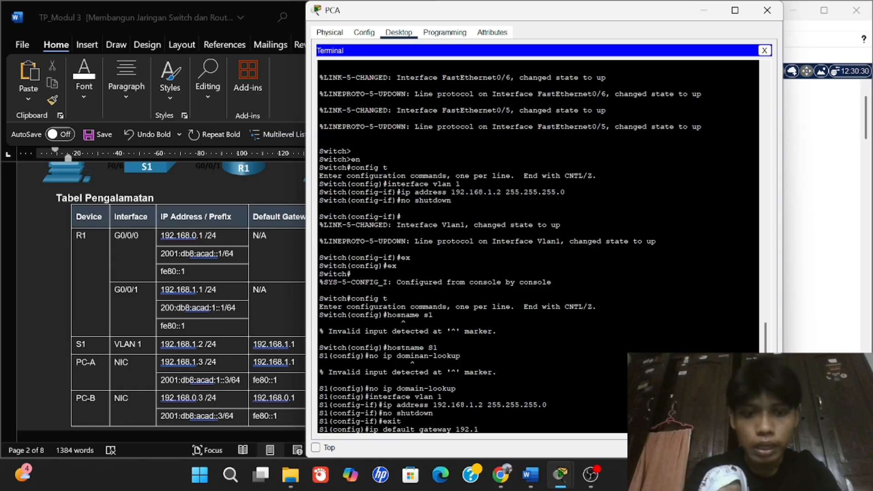
text(68.1.1)
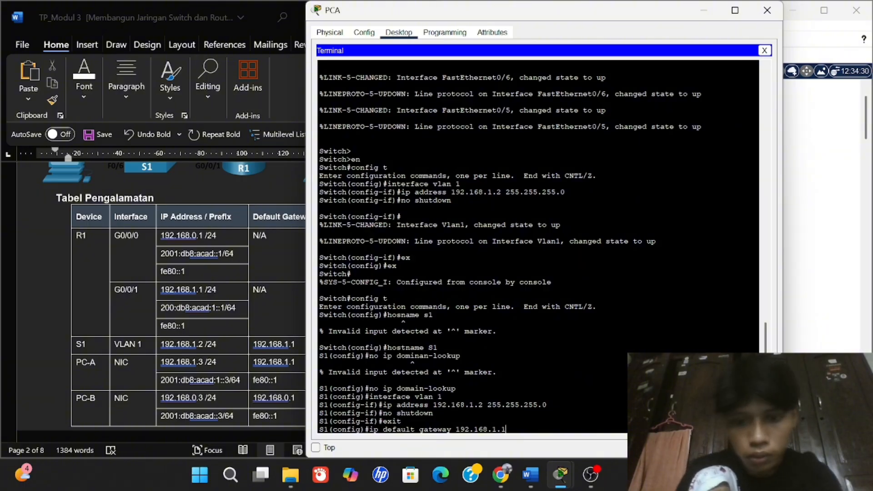
key(Return)
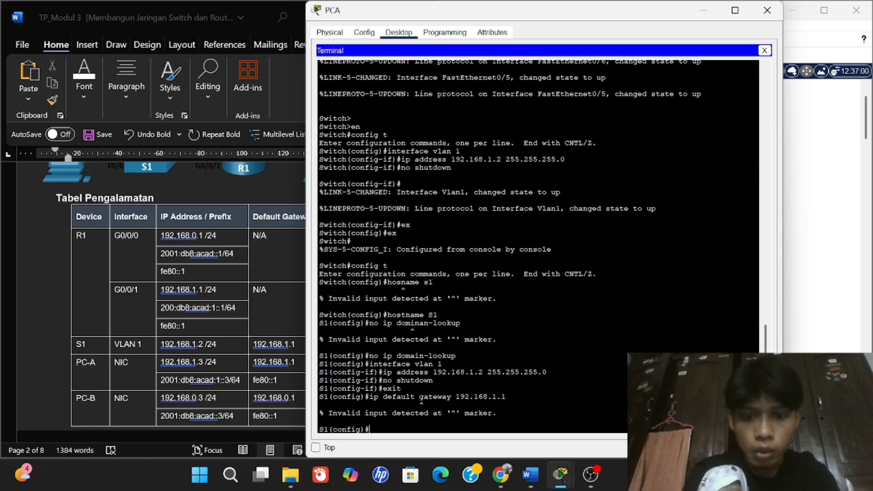
text(ip de)
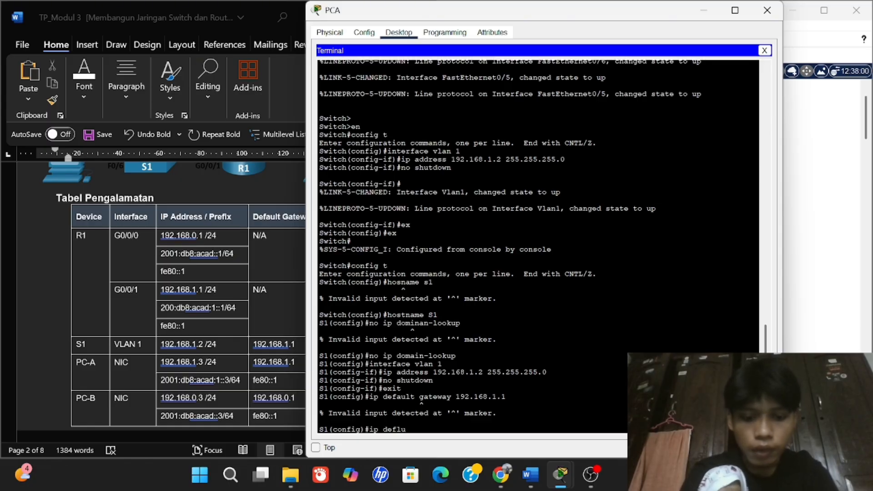
text(f)
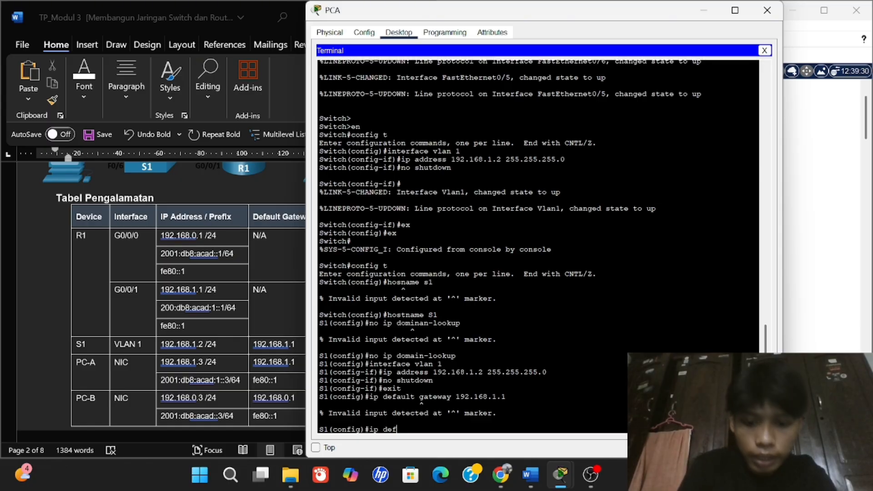
text(au)
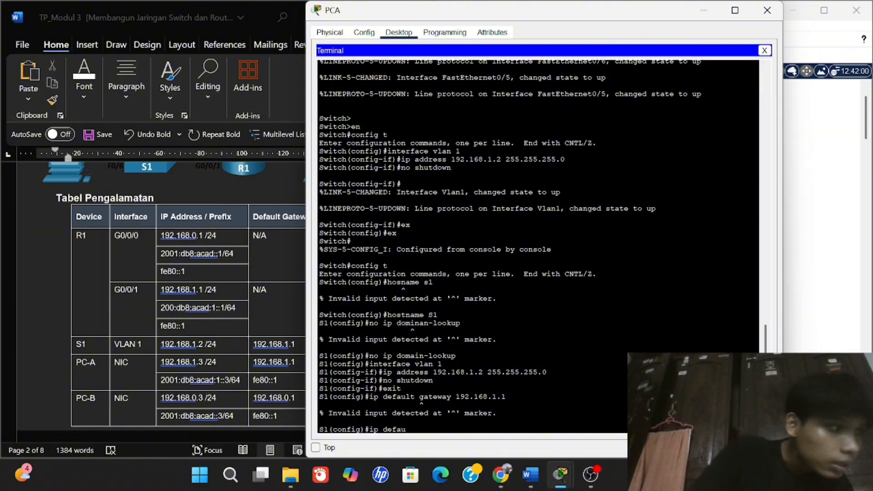
text(lt )
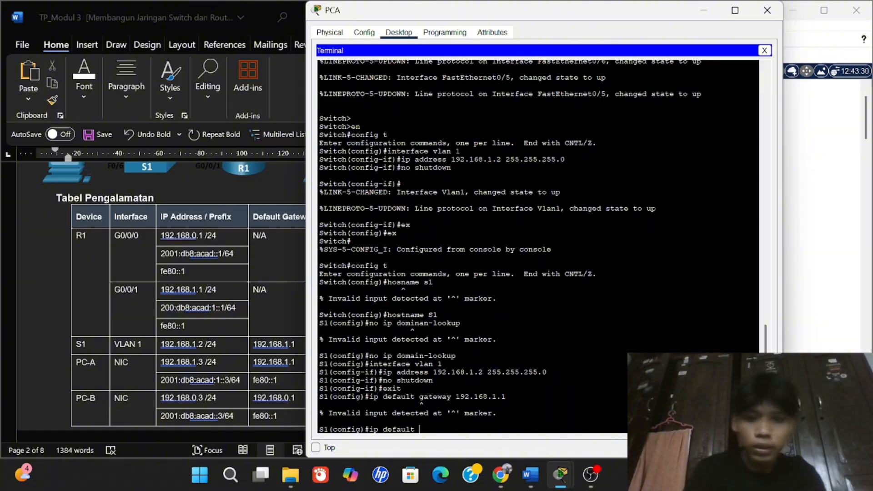
text(g)
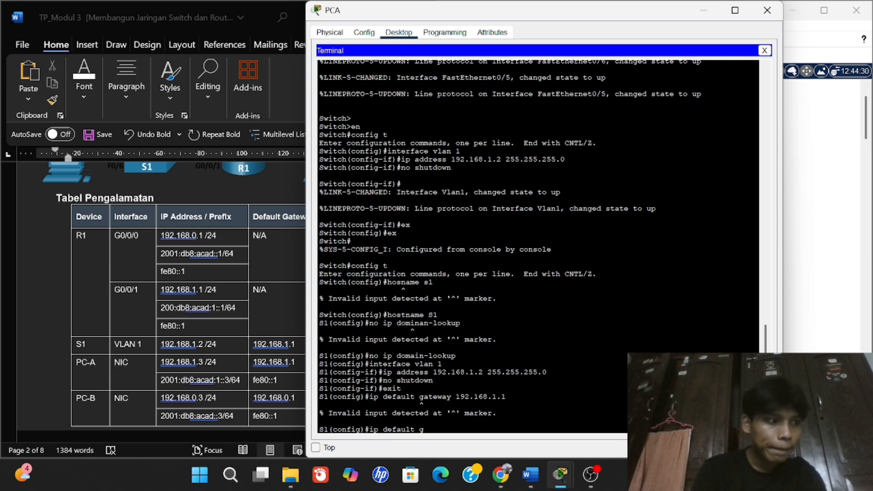
text(gateway)
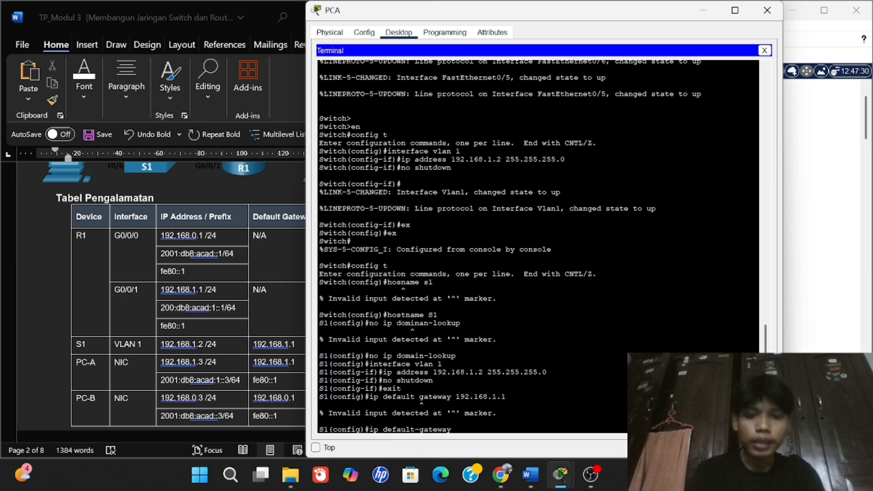
text( 19)
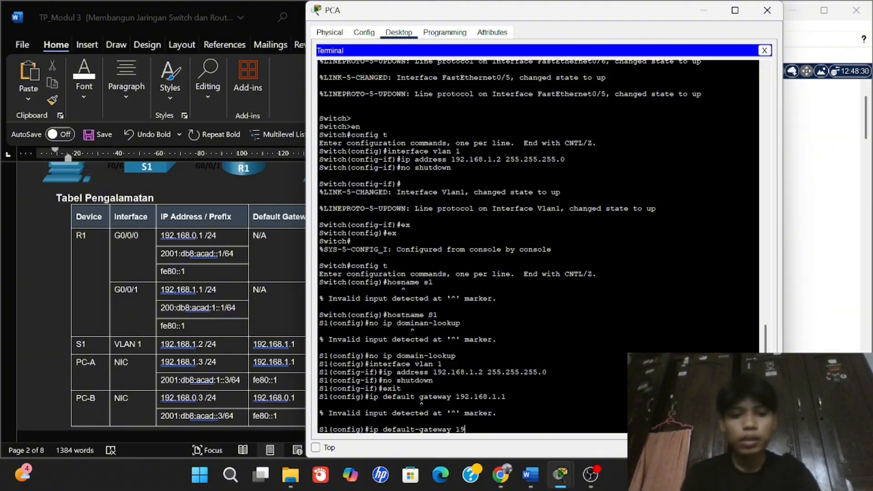
text(2.16)
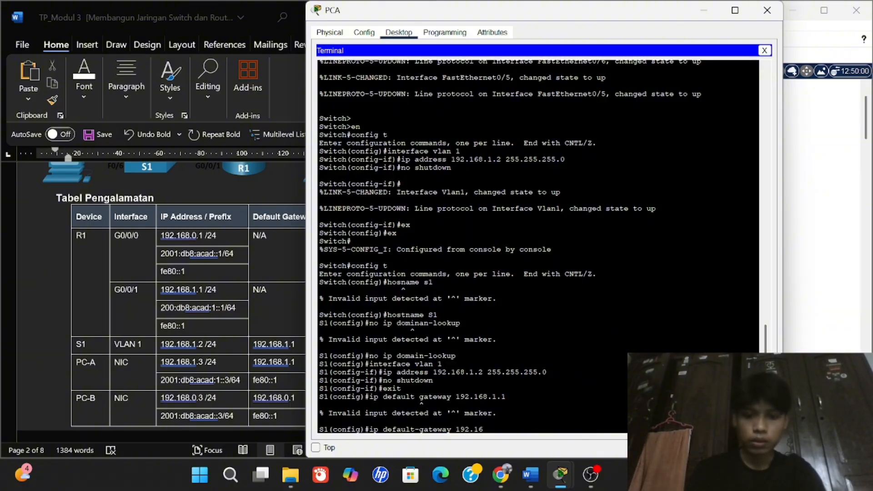
text(8.1.1)
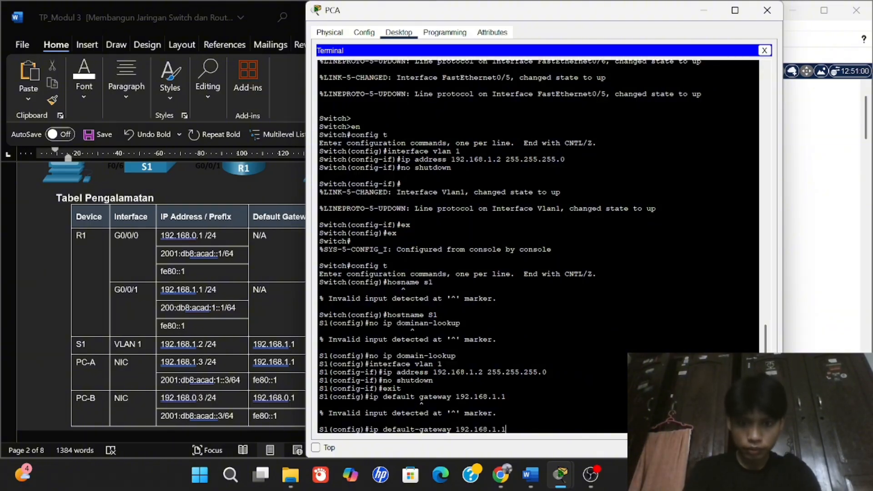
key(Return)
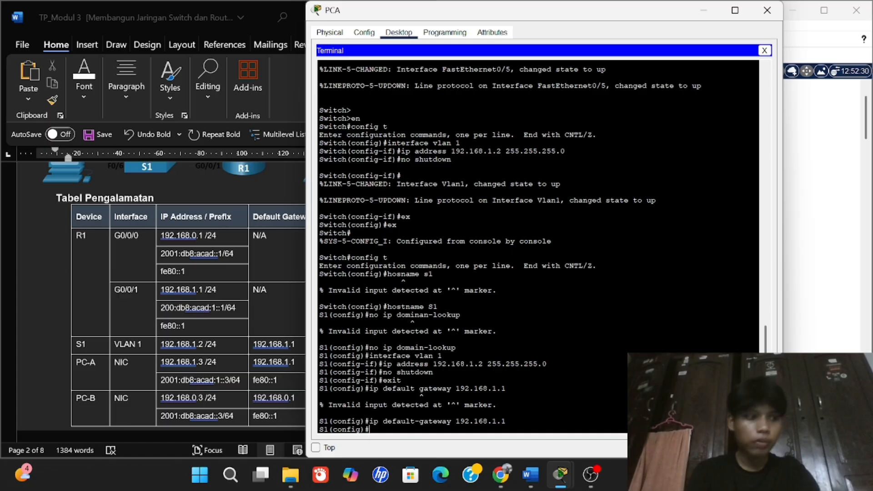
Exit to the privileged prompt with end and copy S1's running-config to startup-config, confirming [OK].
text(e)
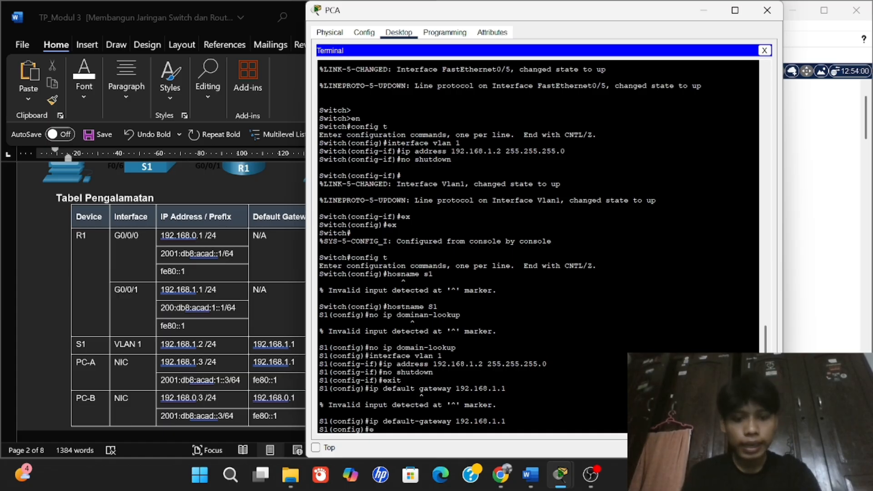
text(nd)
key(Return)
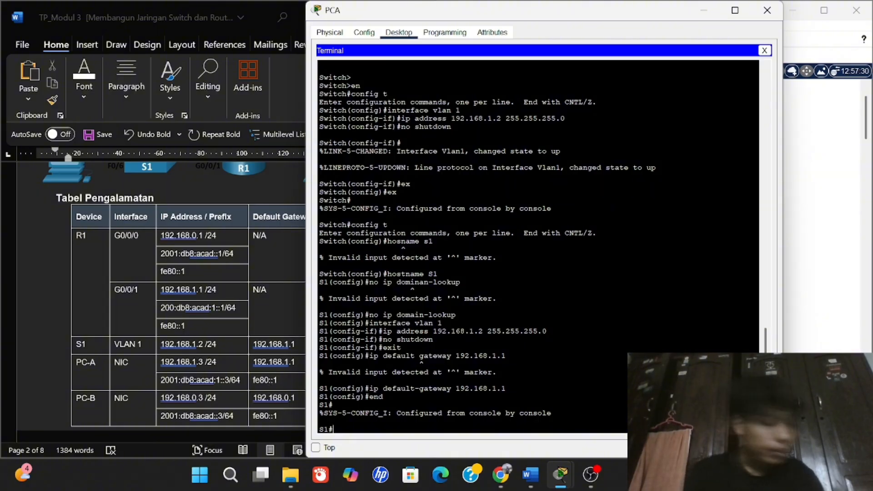
text(co)
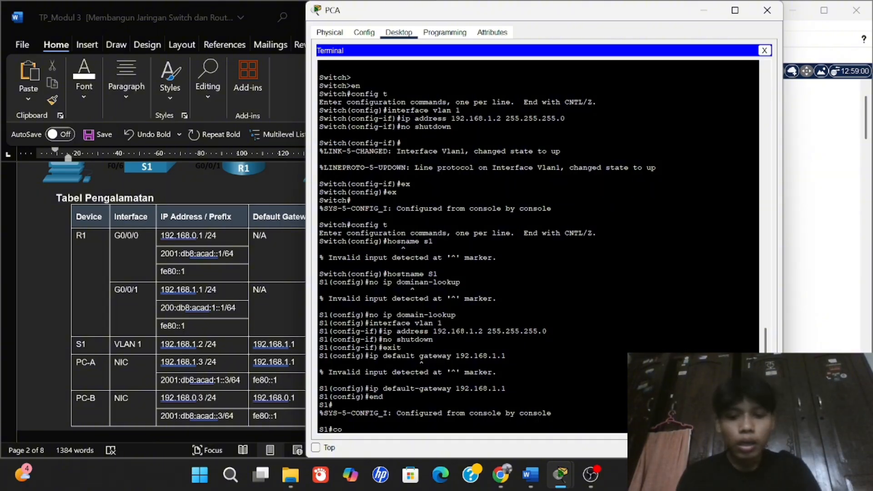
text(pu run)
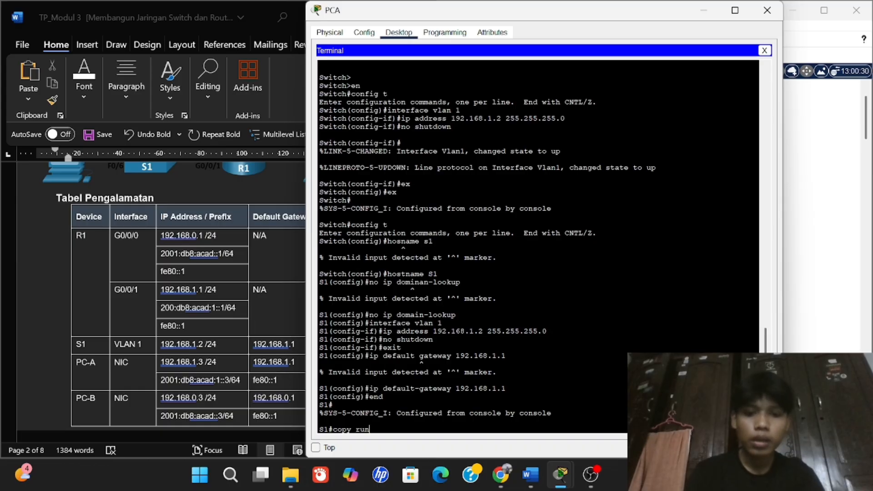
text(ning-cinfi)
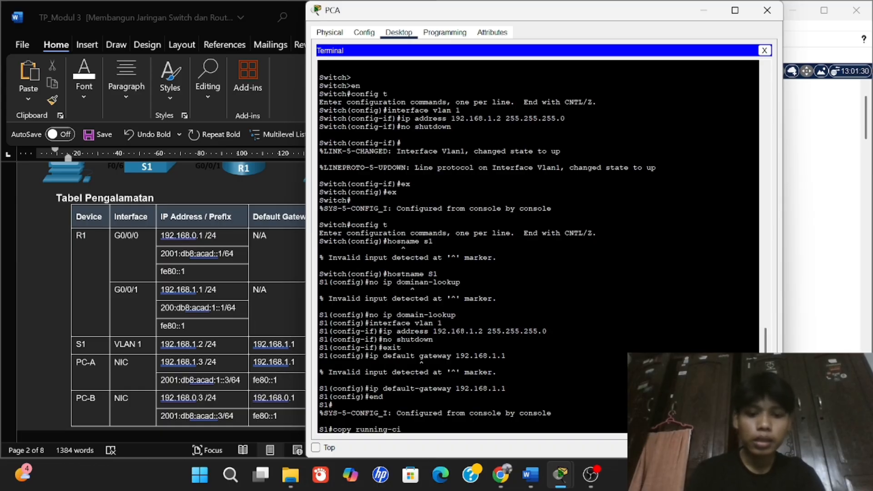
key(BackSpace)
key(BackSpace)
key(BackSpace)
key(BackSpace)
text(on)
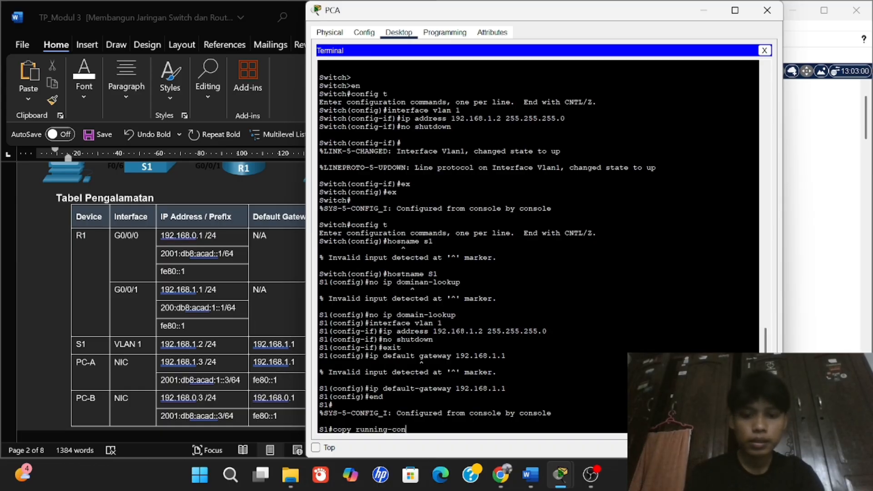
text(fig sta)
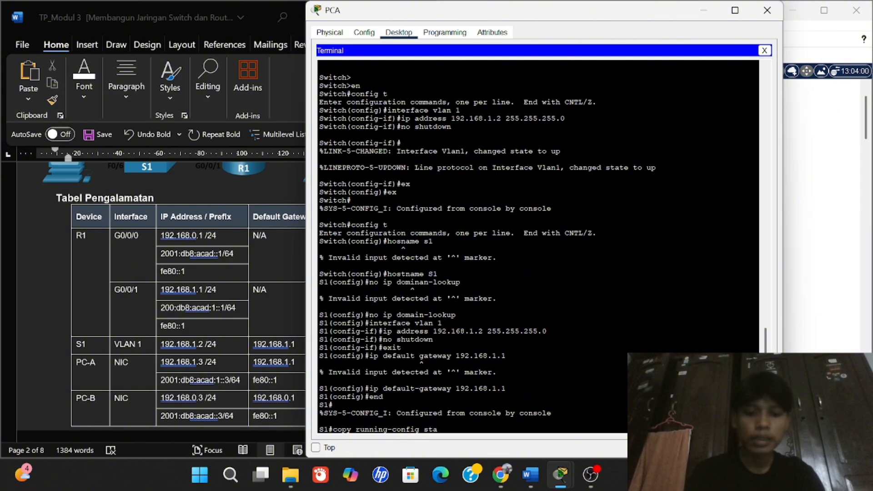
text(rtup)
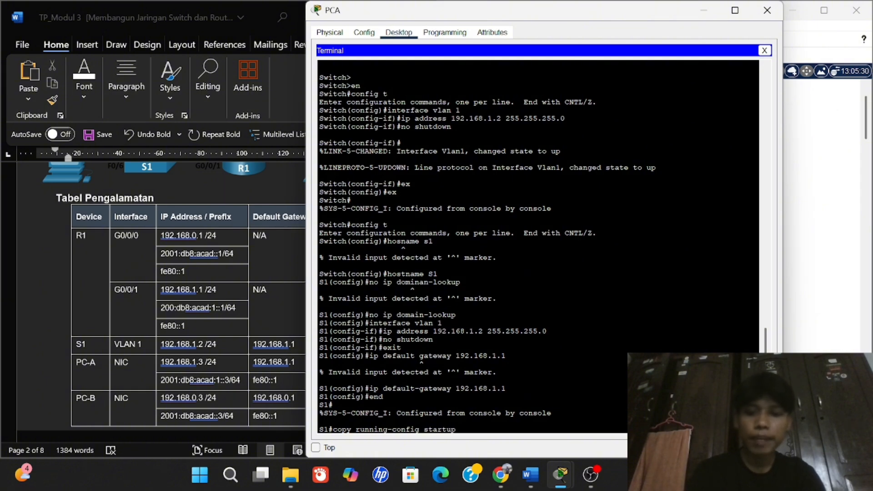
text(-sonfig)
key(Return)
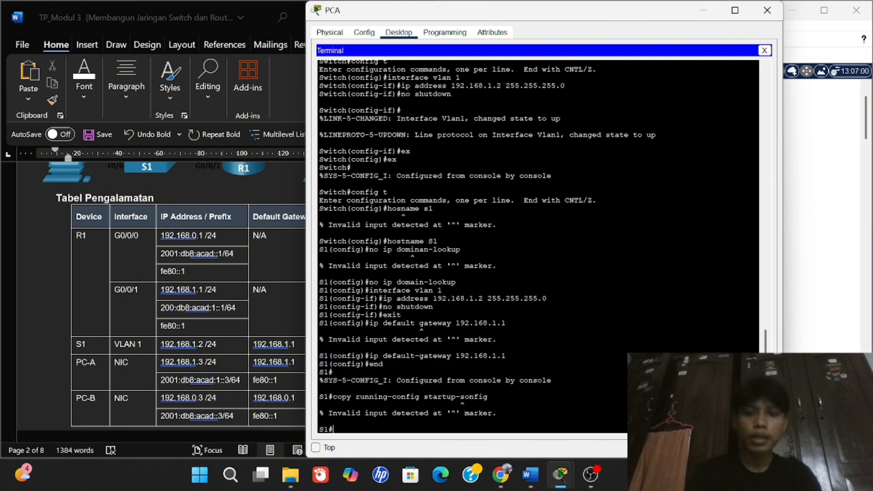
text(co)
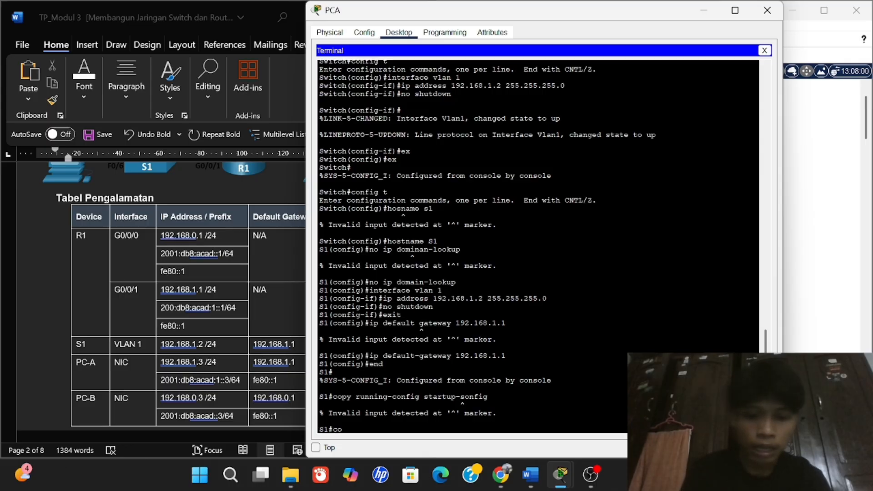
text(py running)
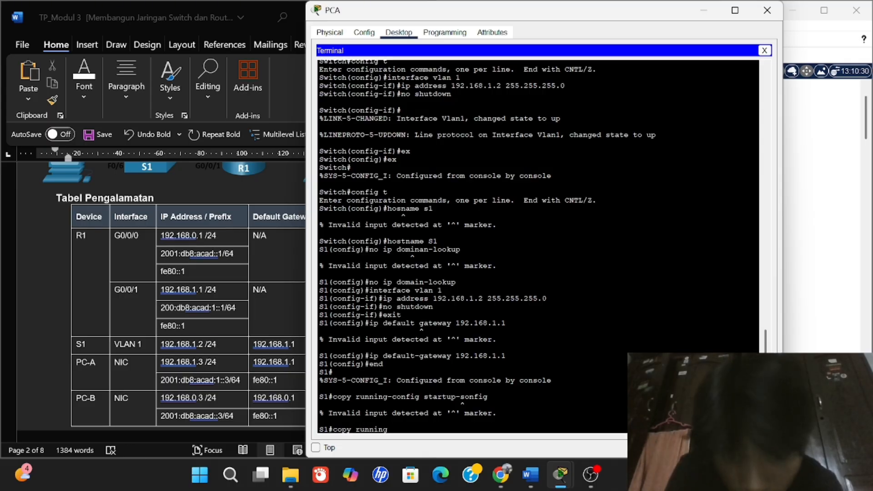
text(-s)
key(BackSpace)
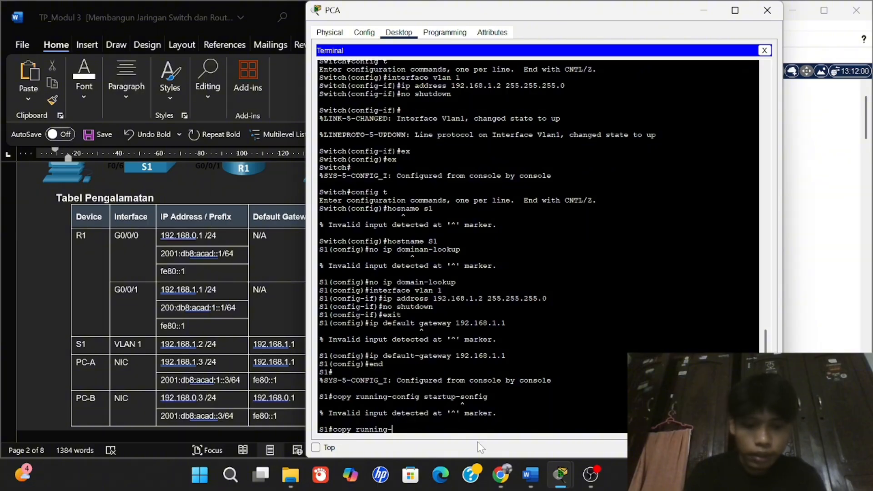
text(config)
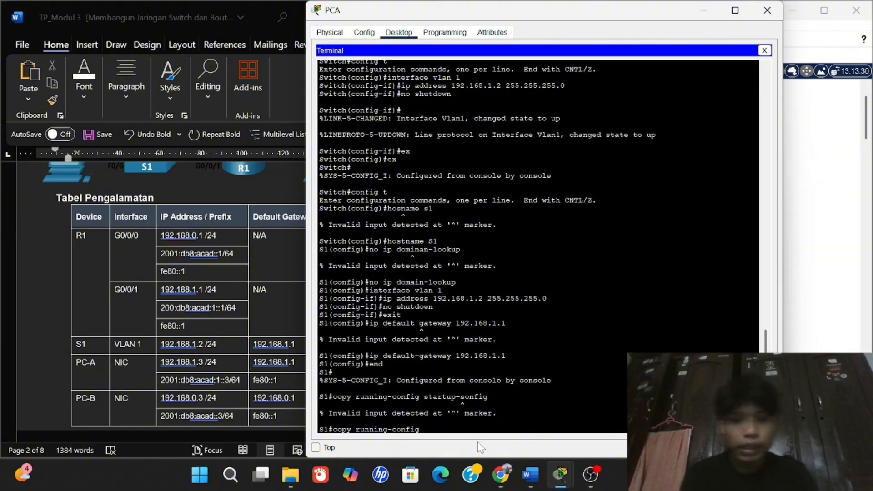
text( startup)
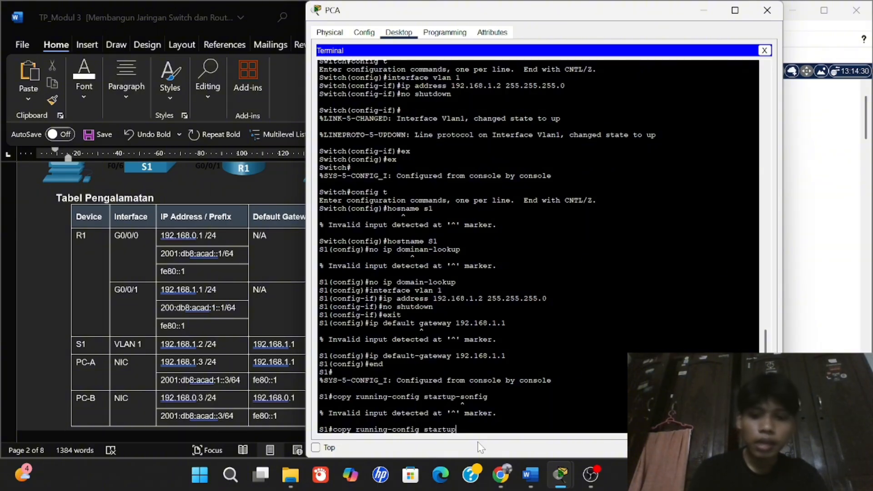
text(-conf)
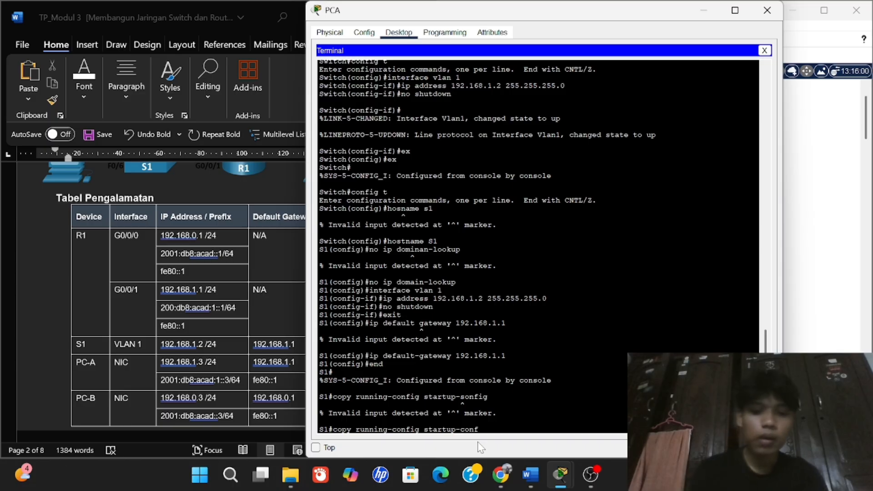
text(ig)
key(Return)
key(Return)
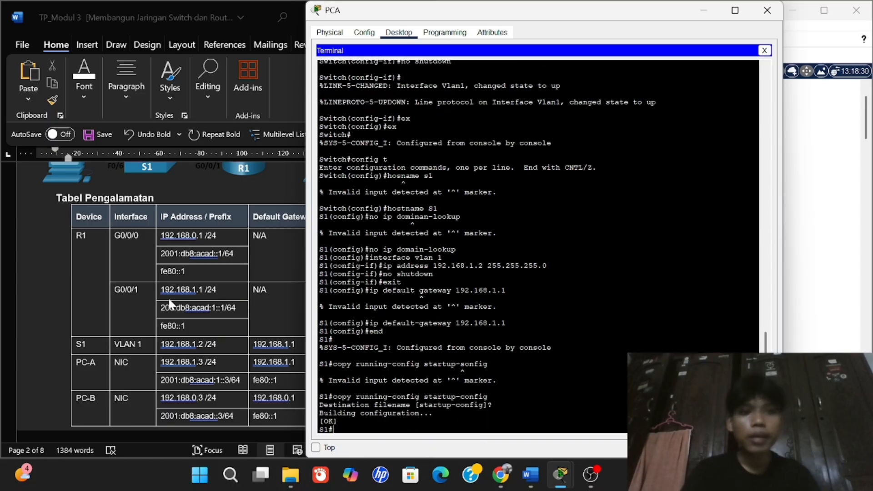
scroll(169, 300, down, 15)
scroll(168, 304, down, 20)
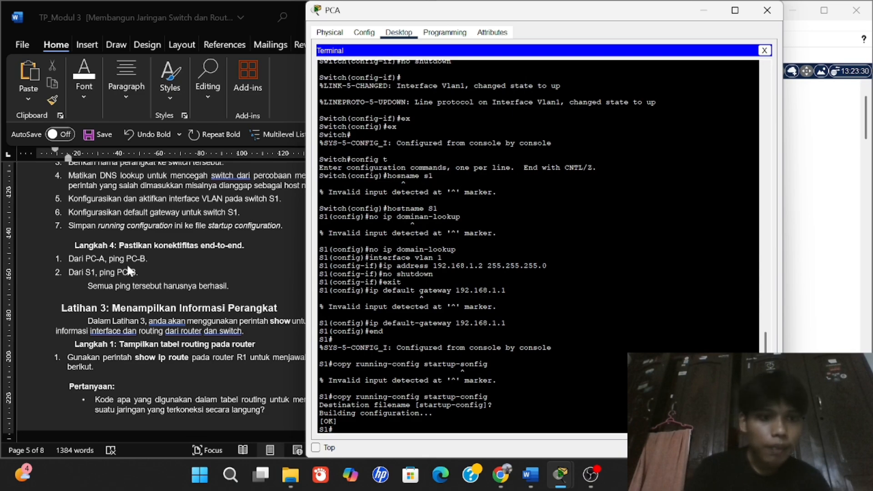
From PC-A's command prompt, ping PC-B at 192.168.0.3 and get all 4 replies.
click(767, 10)
click(494, 253)
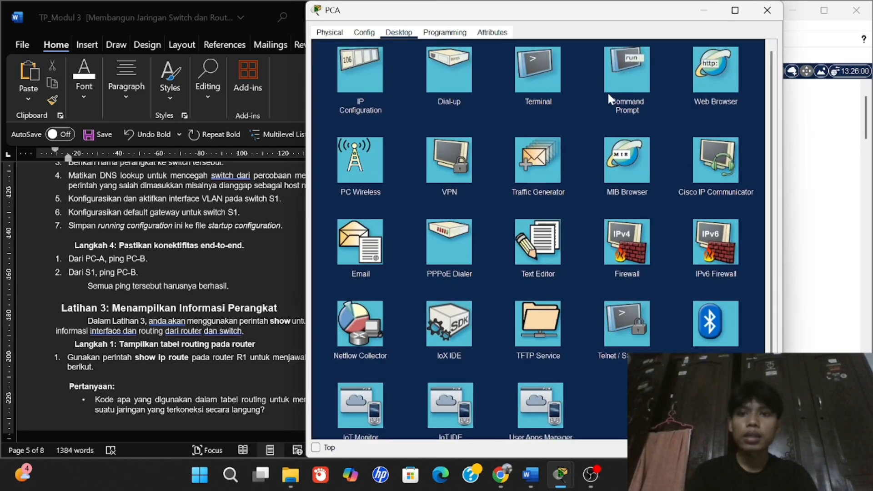
click(560, 95)
text(ping 192.168.)
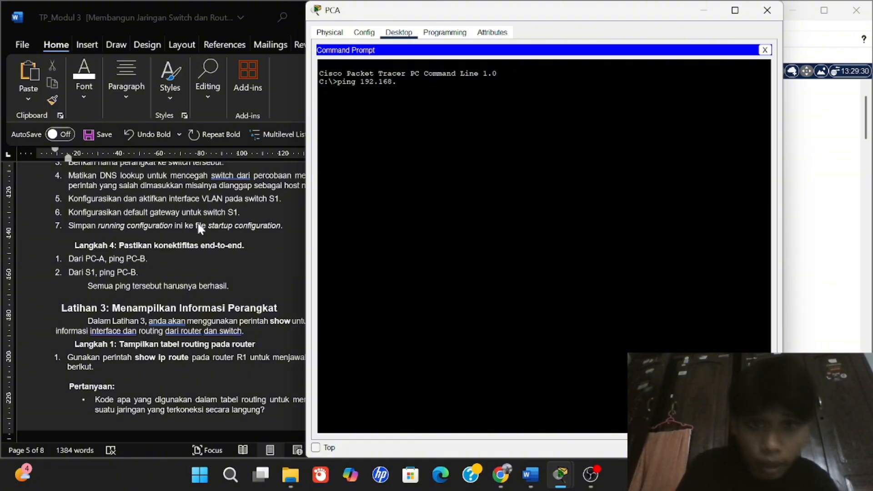
text(0.3)
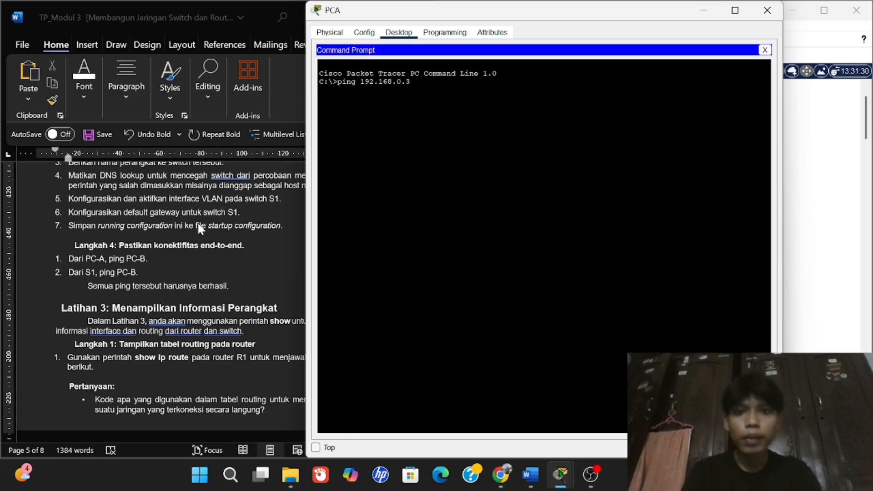
key(Return)
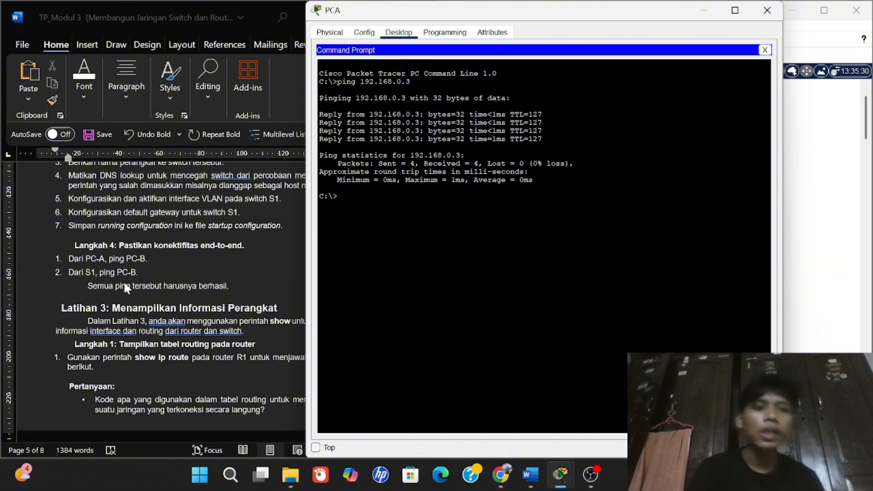
Ping 192.168.0.3 from Switch0's CLI (80% success) and close the switch window.
click(767, 10)
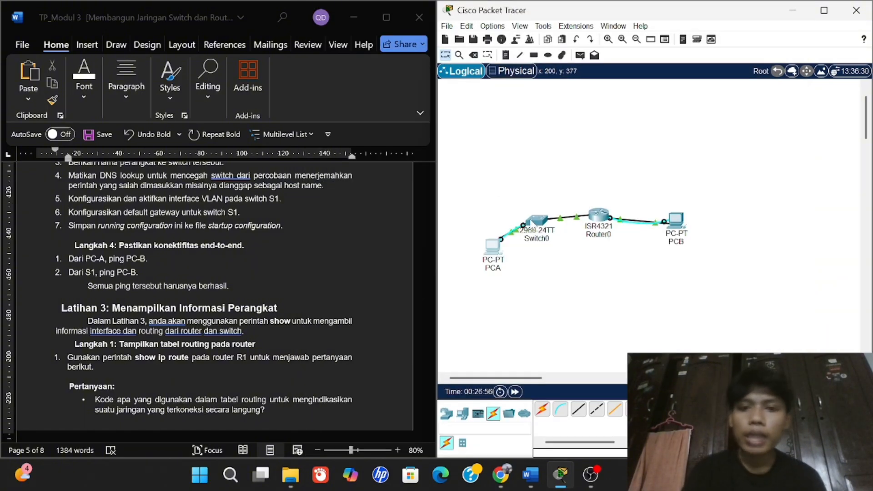
click(542, 226)
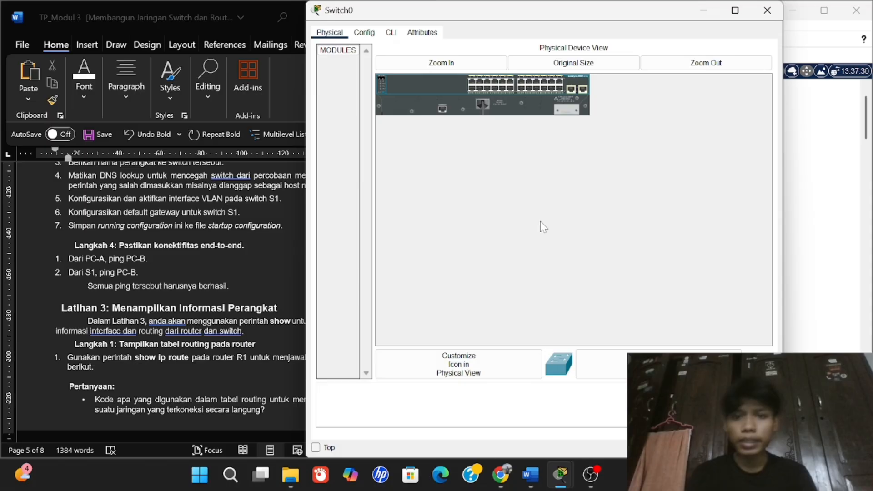
click(390, 32)
text(p)
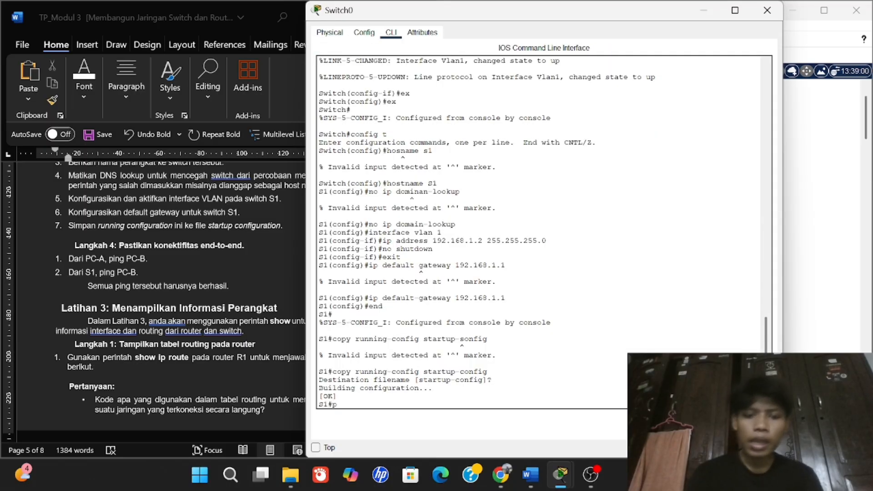
text(ing 192)
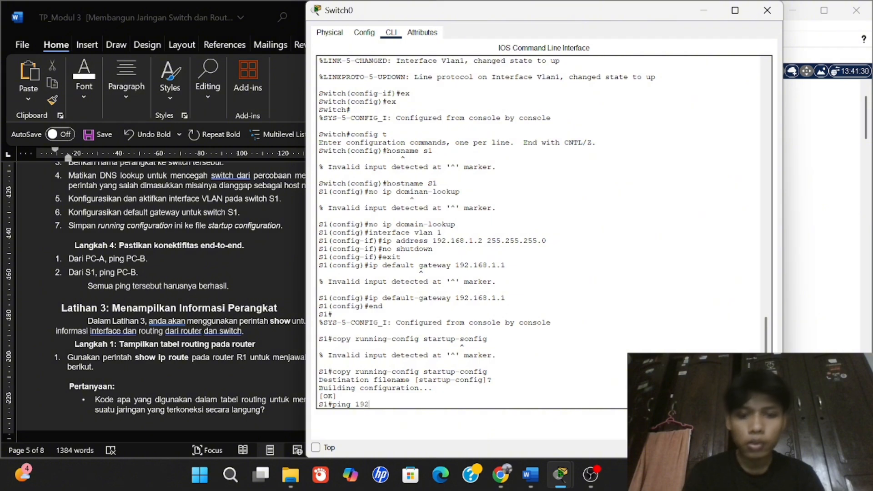
text(.168)
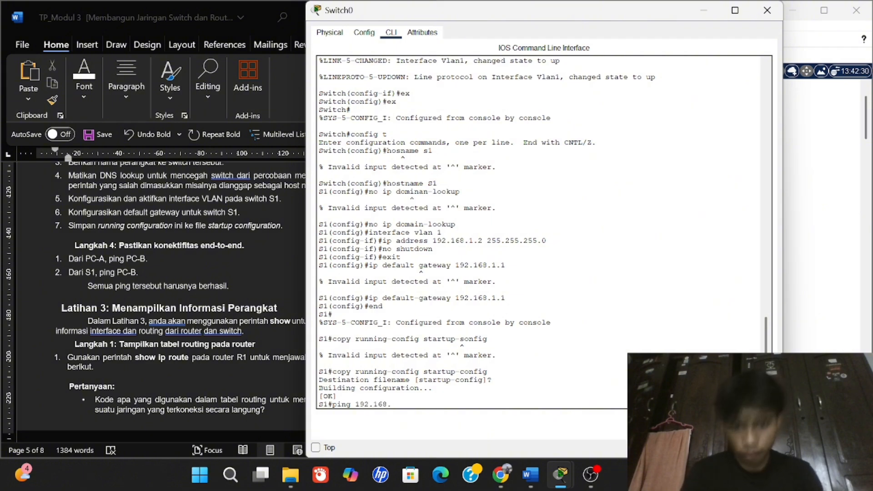
text(.0.3)
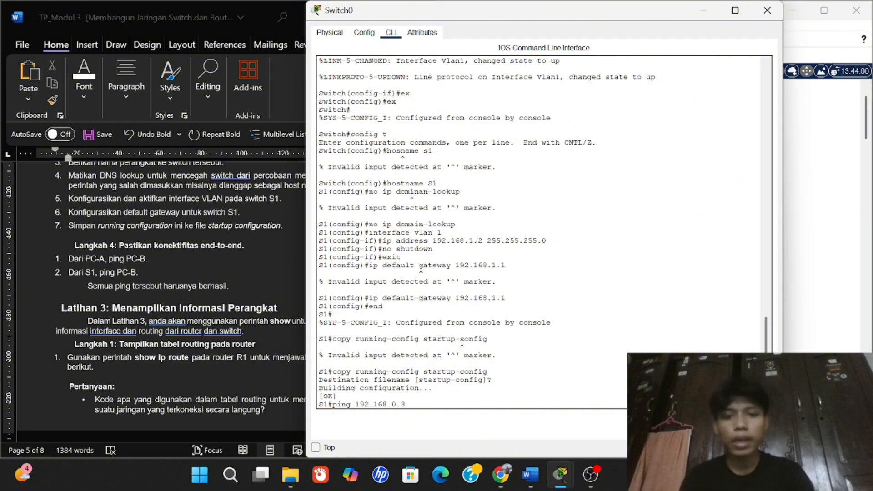
key(Return)
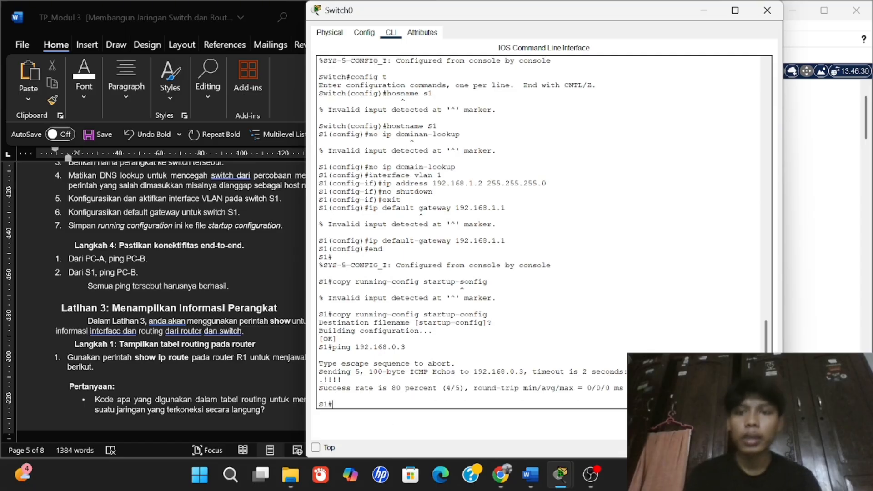
click(766, 14)
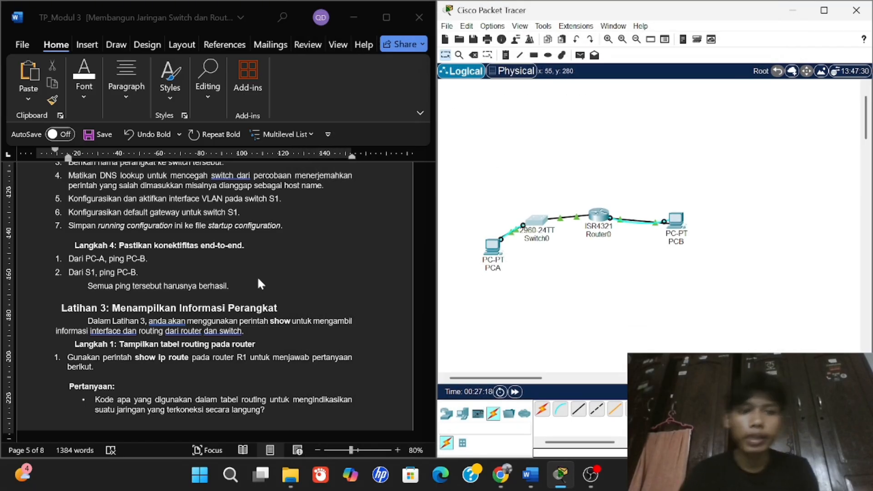
scroll(254, 290, down, 2)
scroll(238, 349, down, 1)
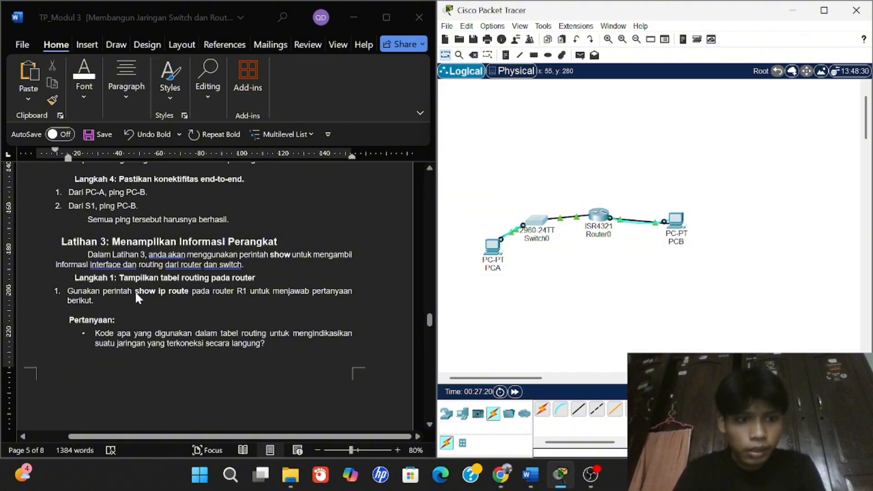
scroll(159, 273, up, 1)
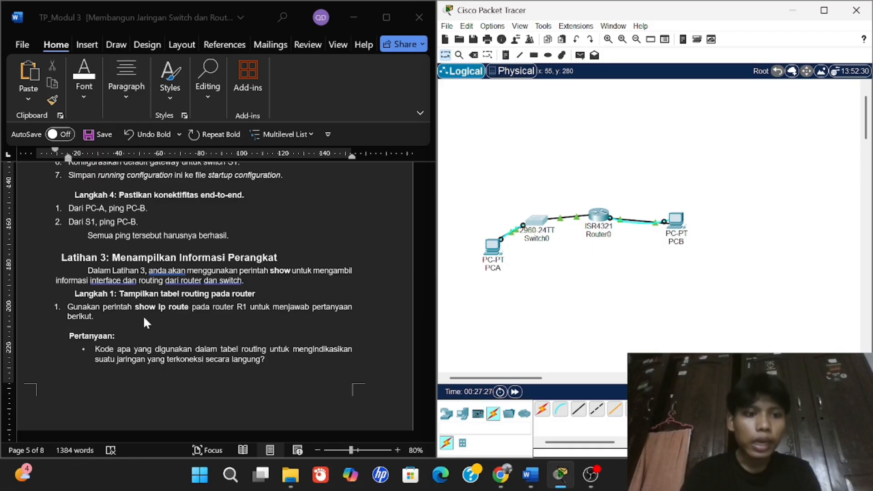
scroll(395, 311, down, 1)
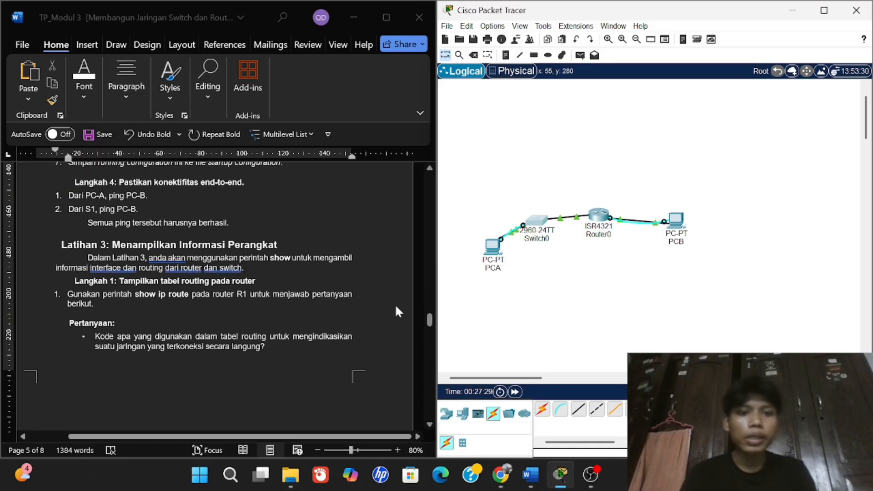
Run show ip route on Router0 and highlight 'connected' in the route codes legend.
click(599, 215)
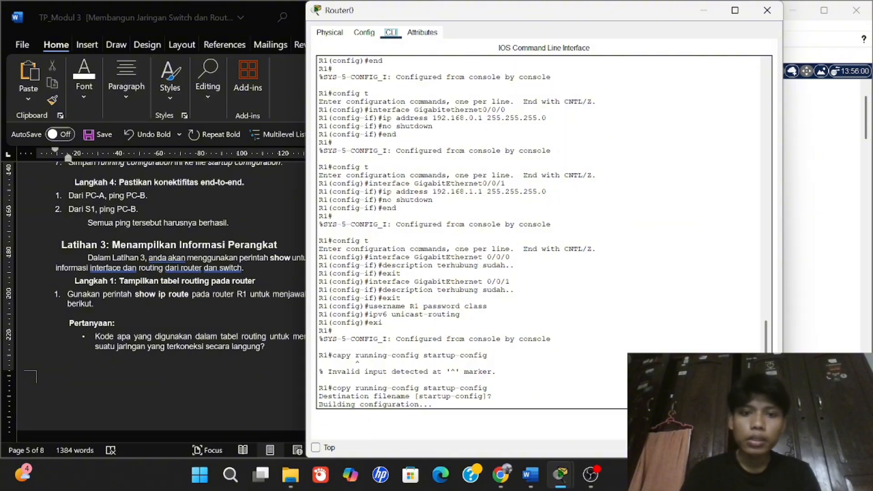
drag(462, 17, 506, 18)
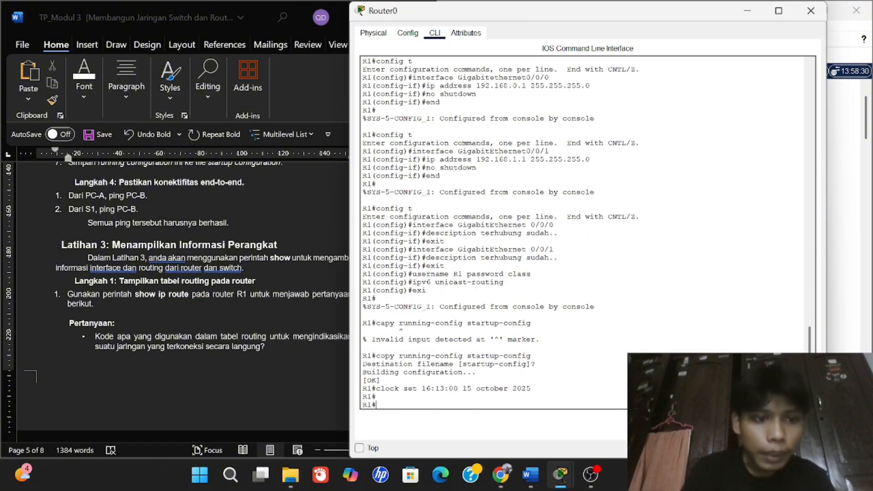
text(show)
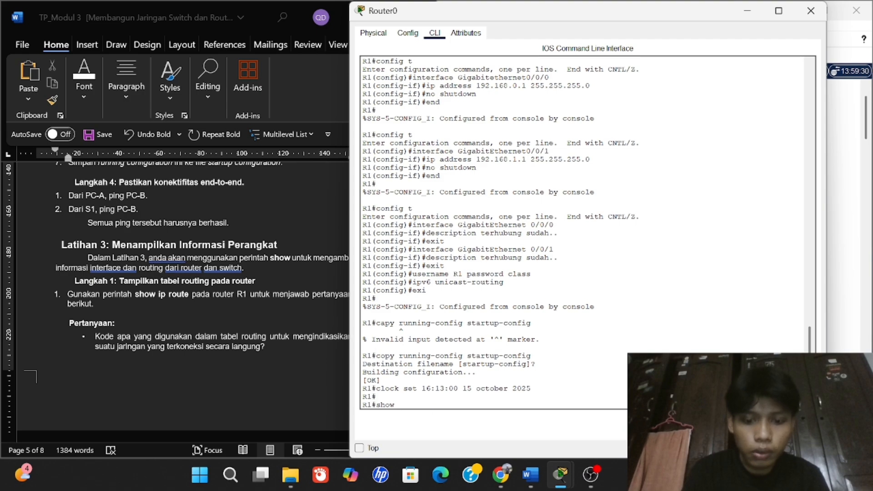
text( ip)
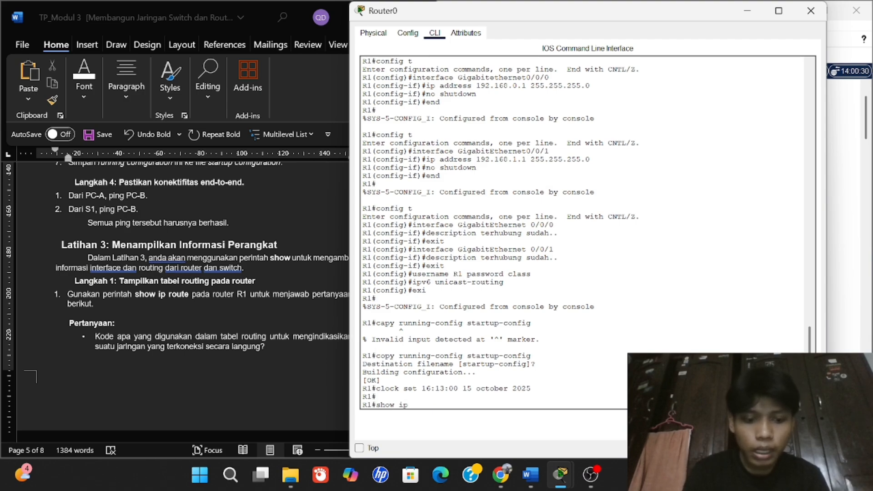
text( rout)
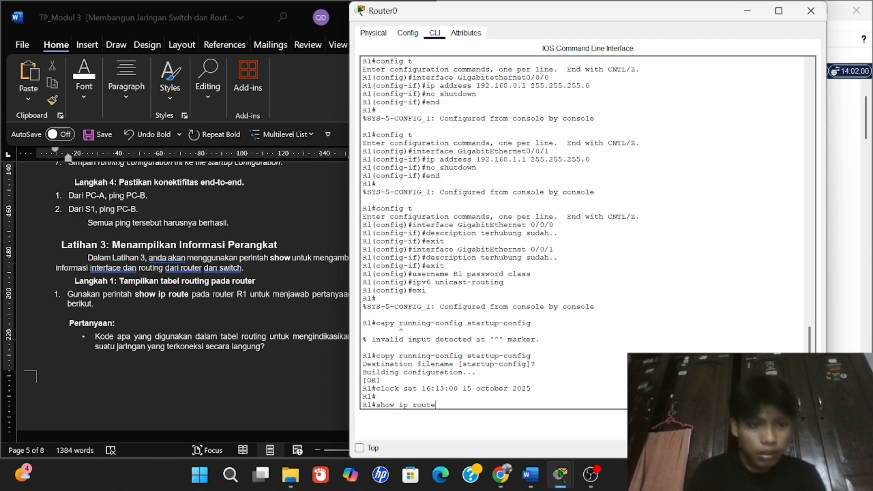
text(e)
key(Return)
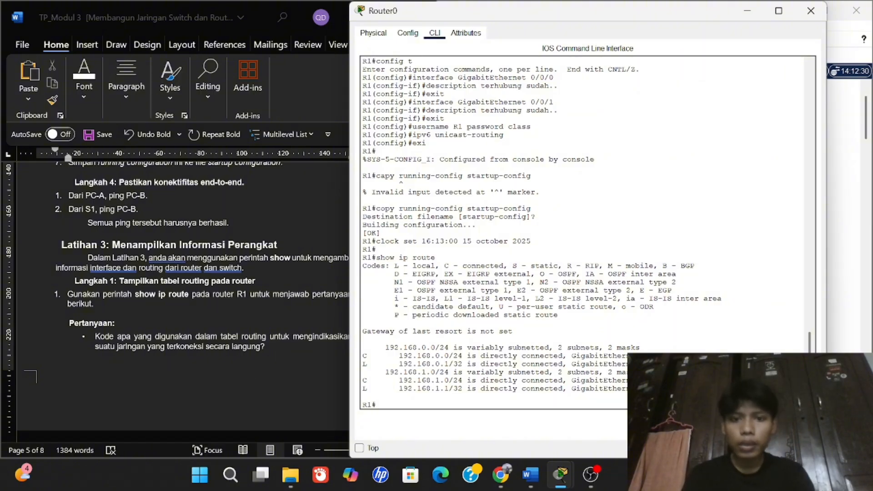
drag(462, 266, 508, 266)
click(508, 266)
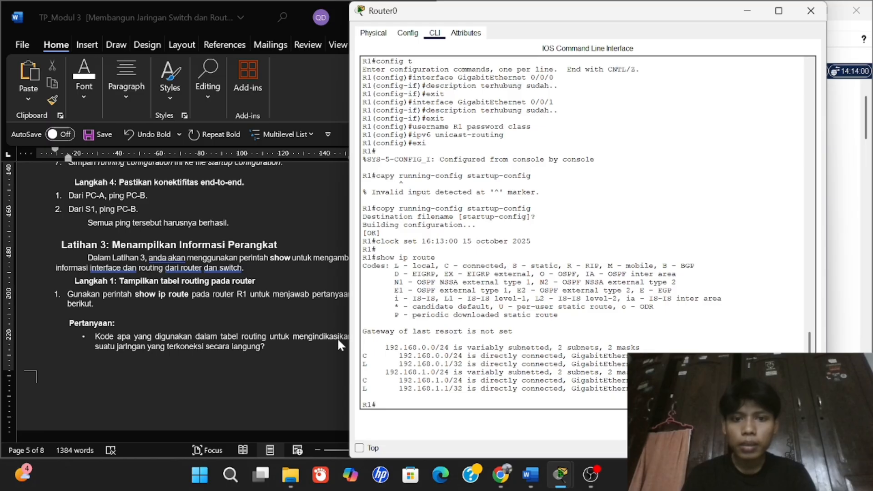
click(304, 341)
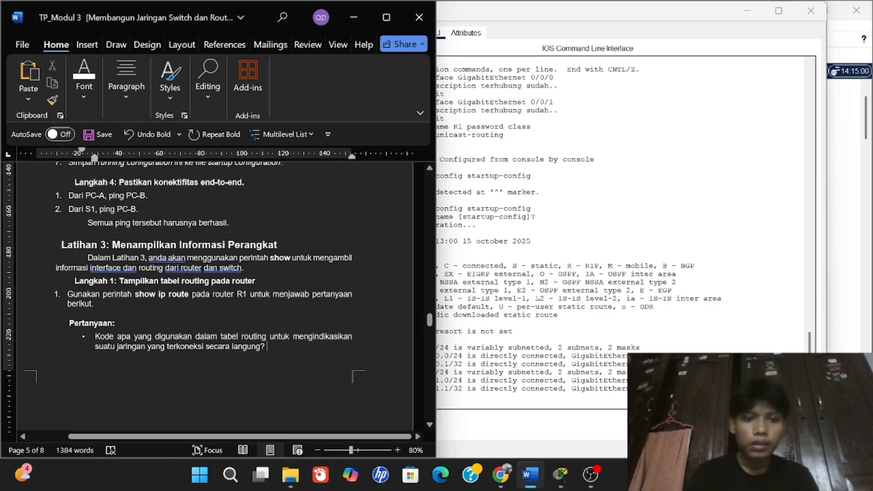
Correct the letter C in the worksheet's 'berkode C?' question and turn on bold.
text(C)
key(shift+Left)
text(L)
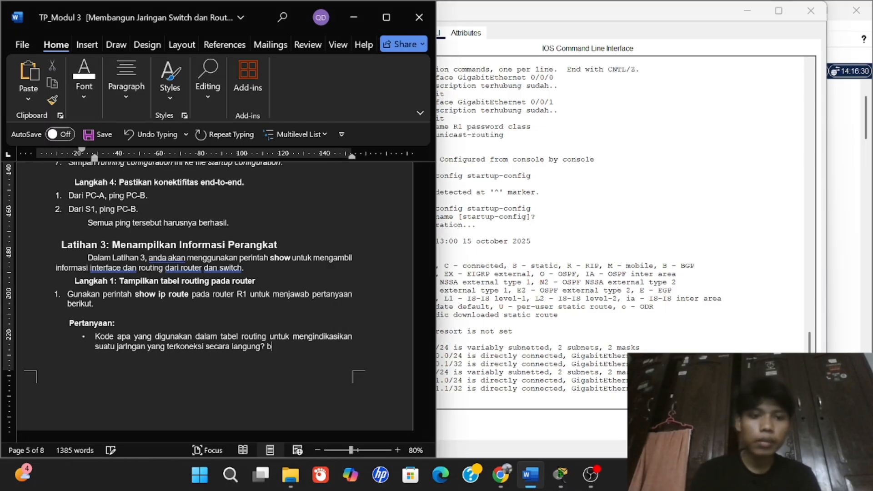
key(BackSpace)
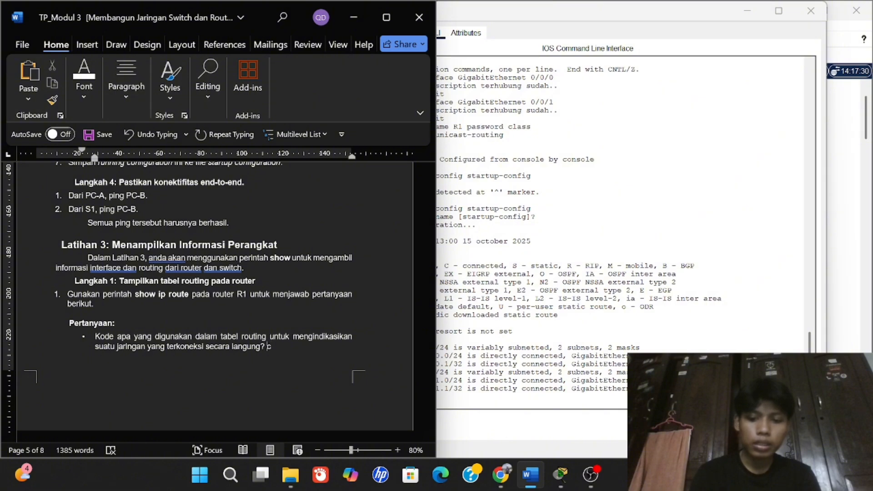
key(ctrl+b)
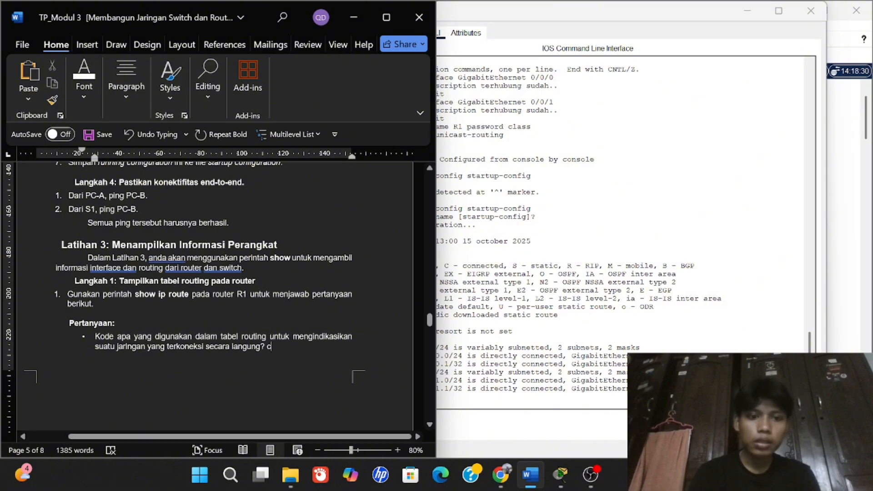
drag(276, 348, 267, 349)
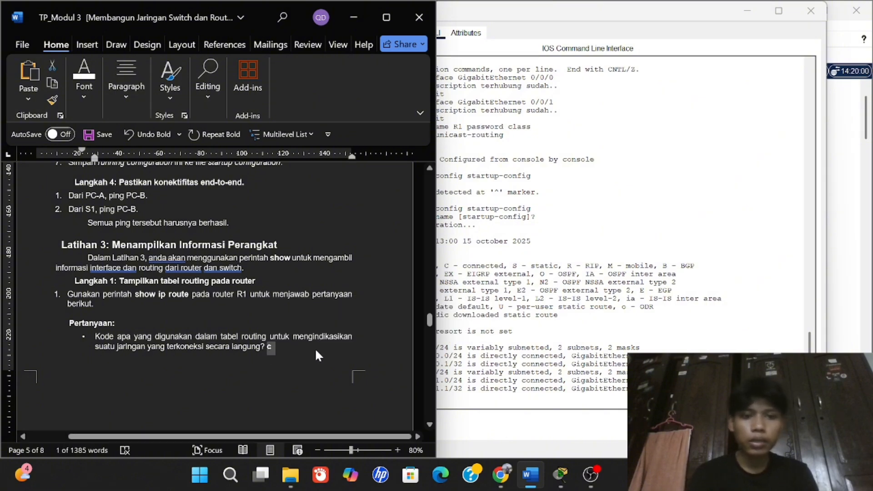
key(BackSpace)
text(C)
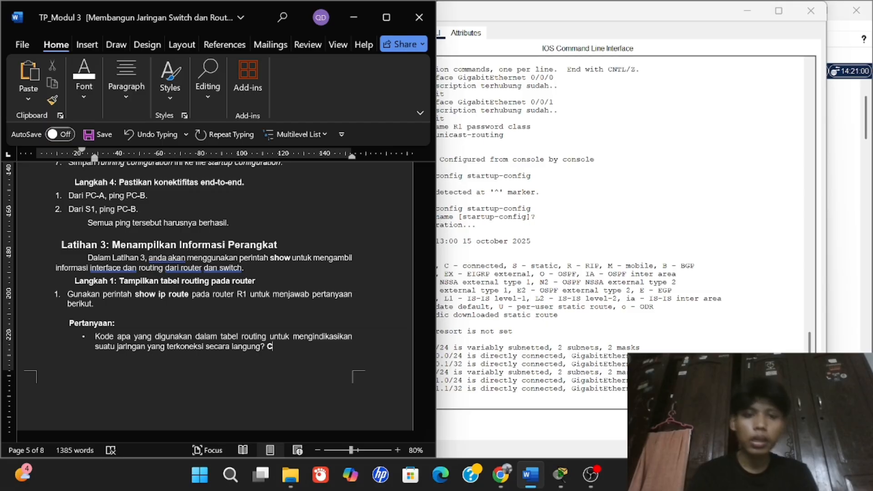
Answer the C-route count question with a bold '2' after checking the routing table.
key(alt+Tab)
scroll(254, 344, down, 3)
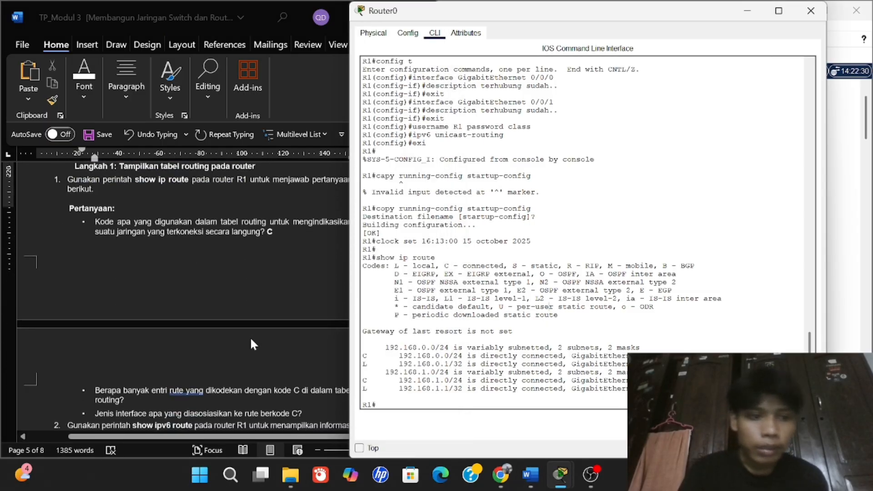
scroll(253, 344, down, 3)
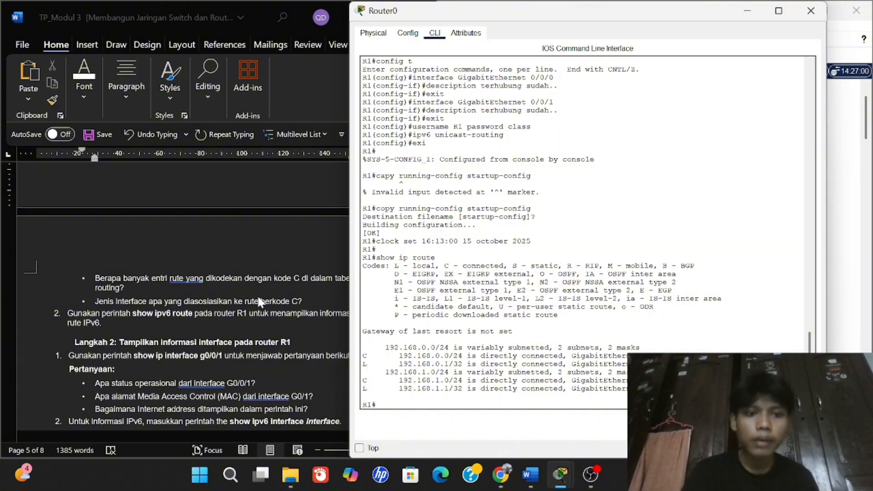
drag(344, 309, 403, 309)
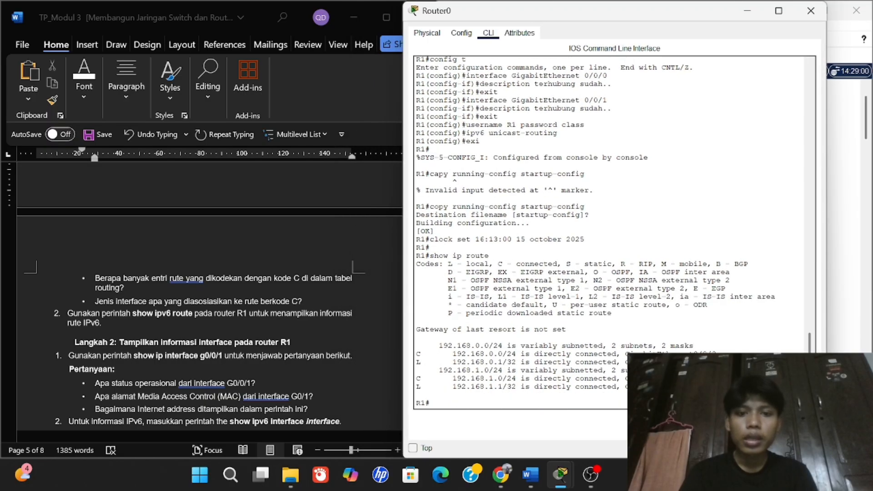
click(144, 286)
text(2)
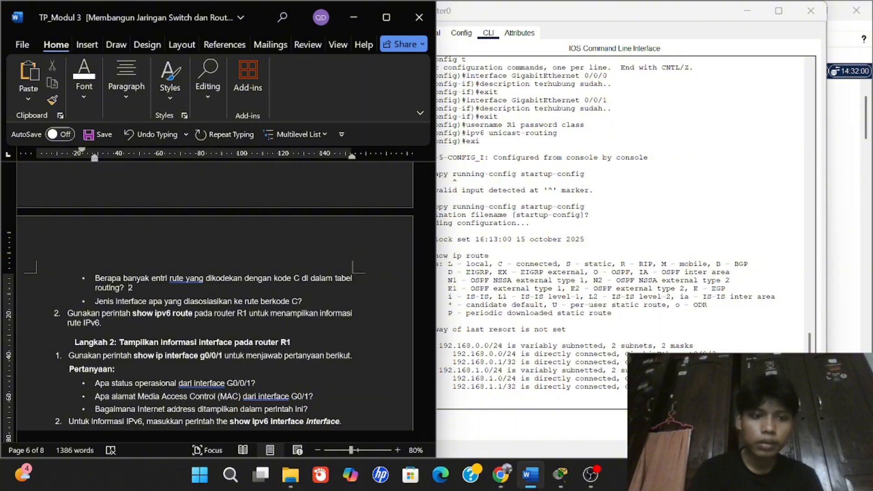
key(shift+Left)
key(ctrl+b)
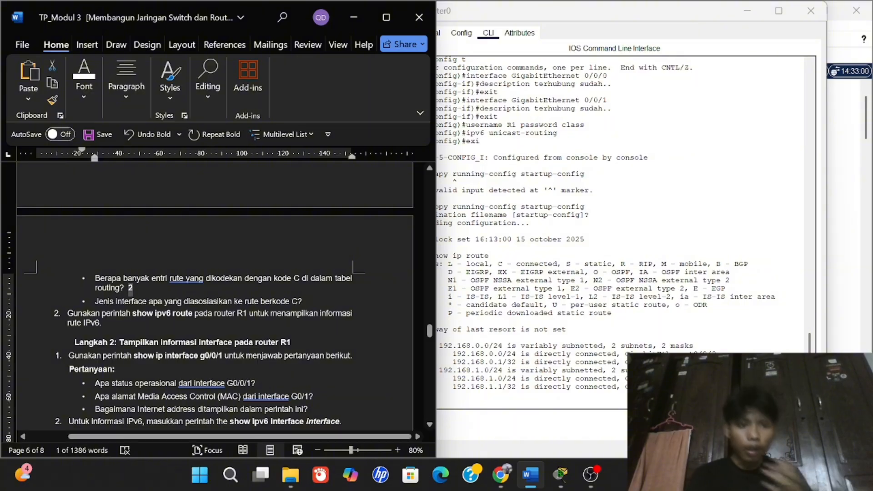
click(103, 323)
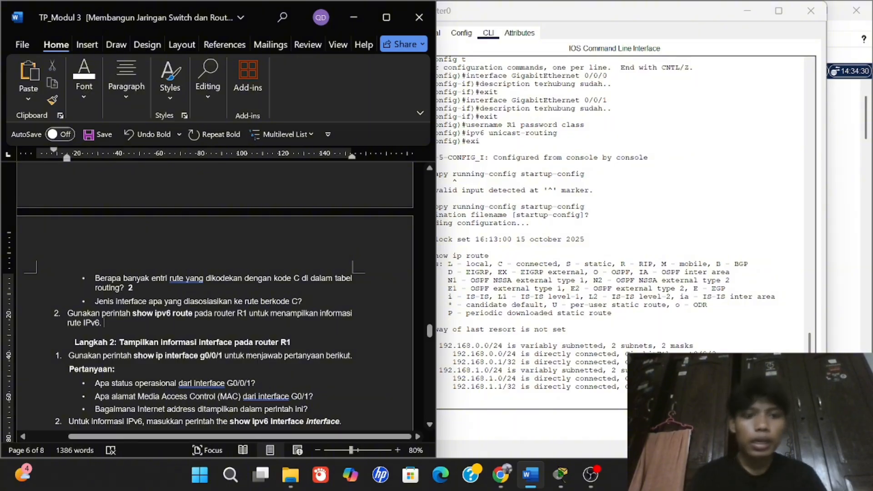
Copy GigabitEthernet0/0/0 from Router0's route table output.
click(303, 302)
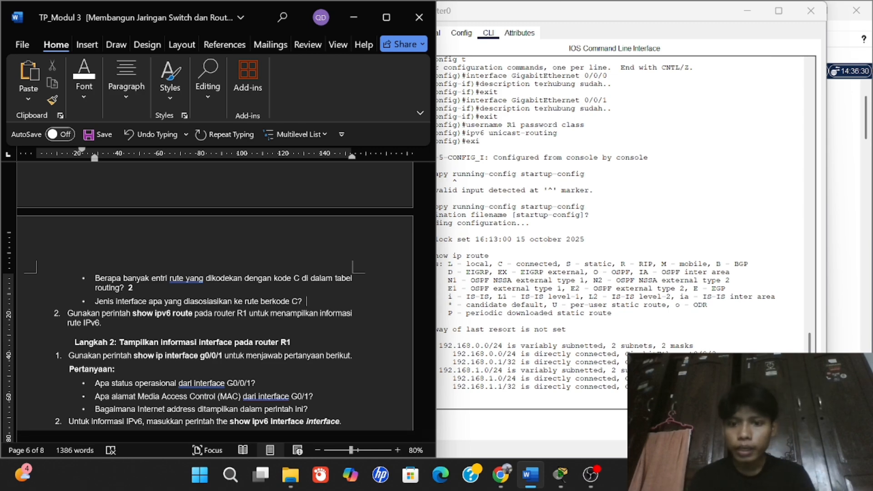
drag(625, 354, 716, 354)
key(Return)
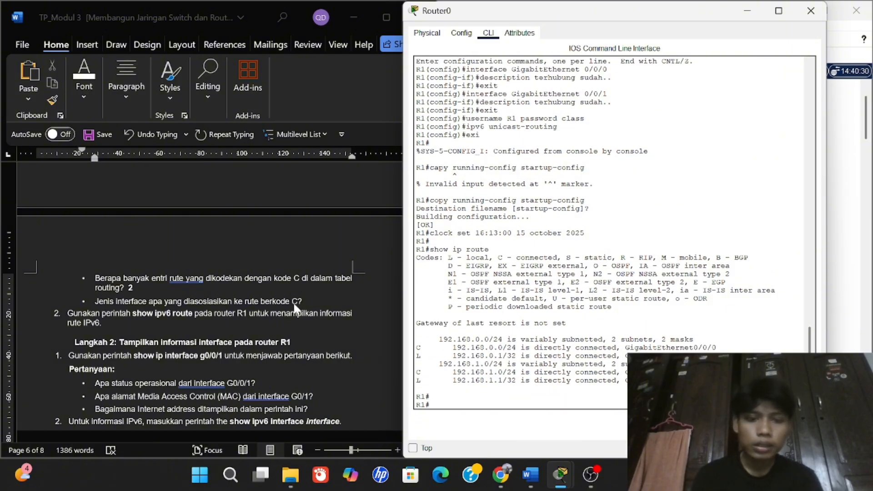
Replace the wrongly pasted IP with Gigabitethernet0/0/0 as the C-route interface answer.
click(307, 299)
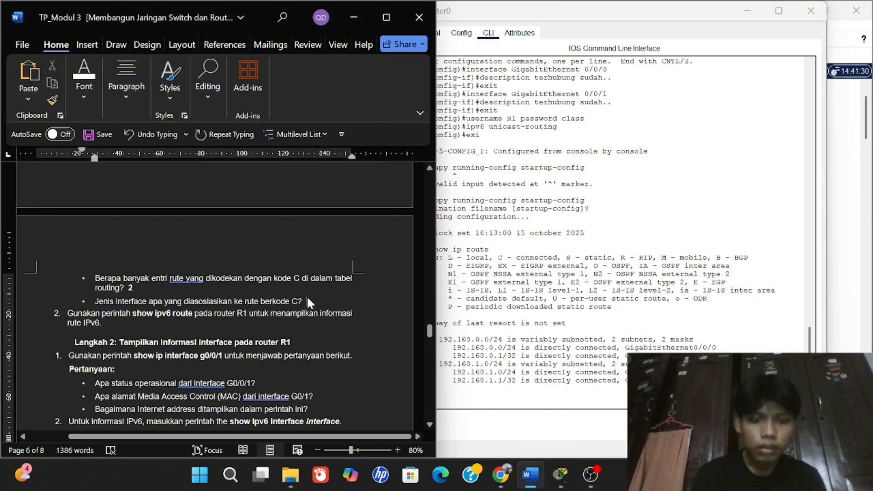
text(192.168.0.3)
double_click(314, 301)
text(G)
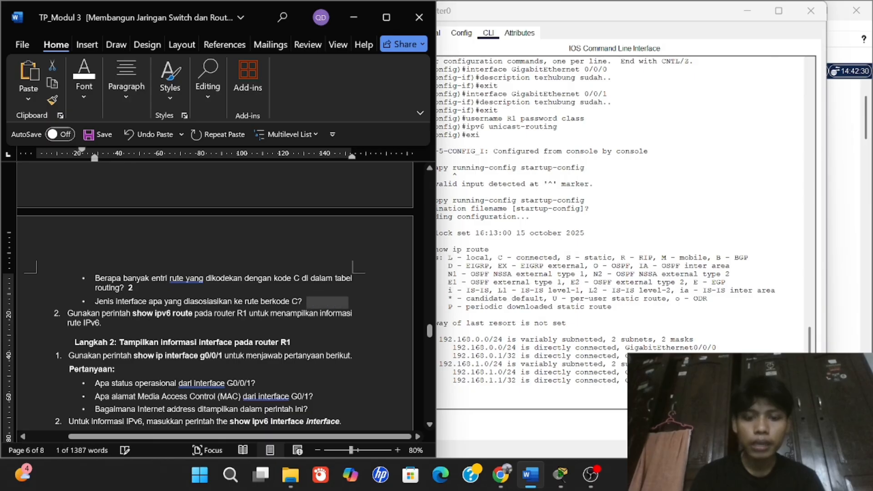
text(iga)
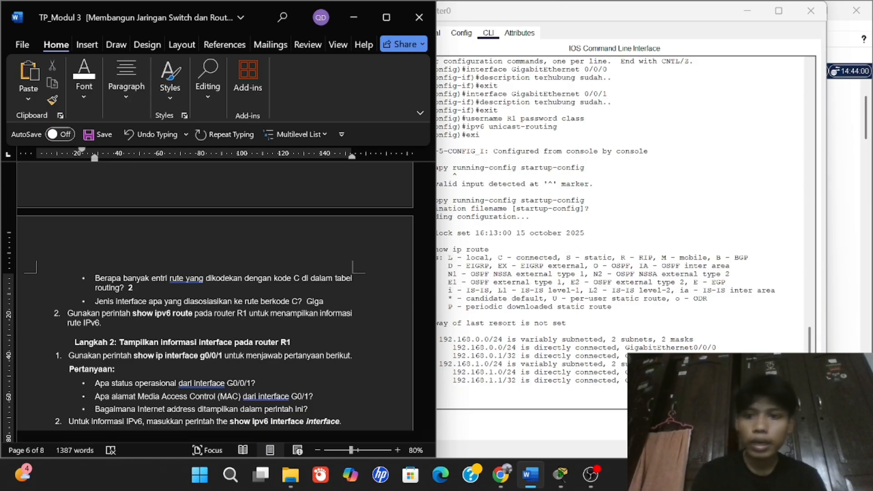
text(bite )
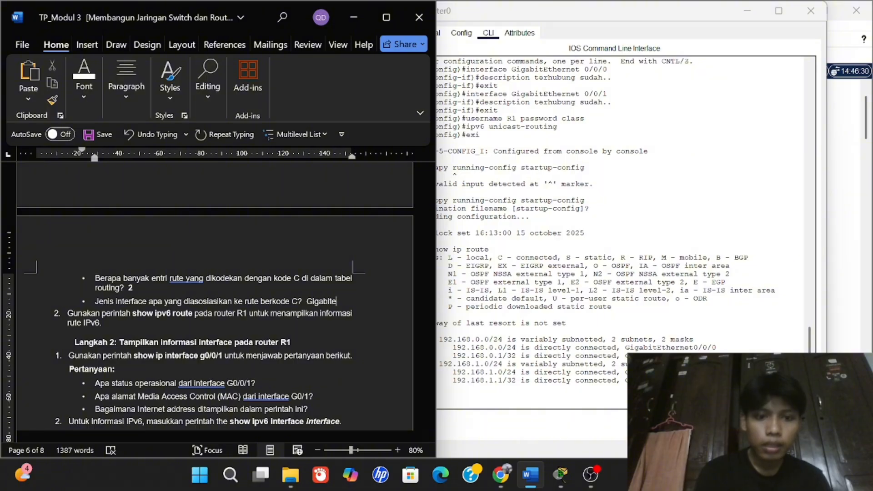
text(thernet)
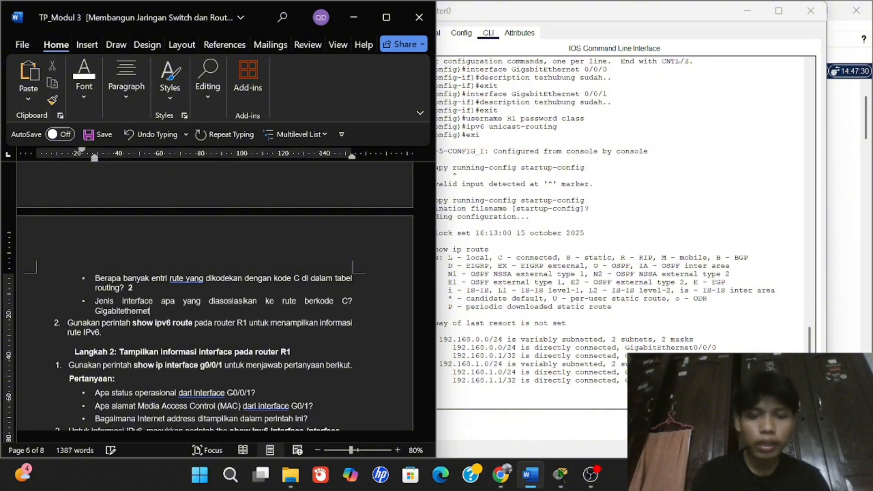
text(0/)
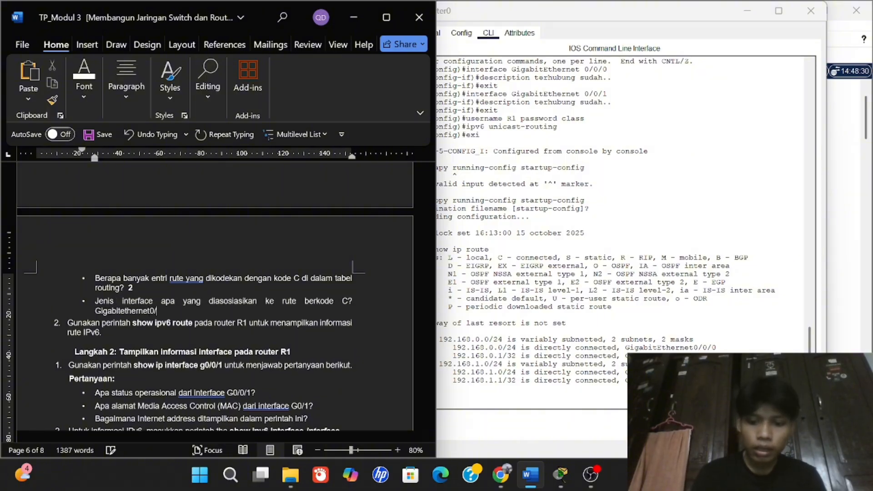
text(0/0/)
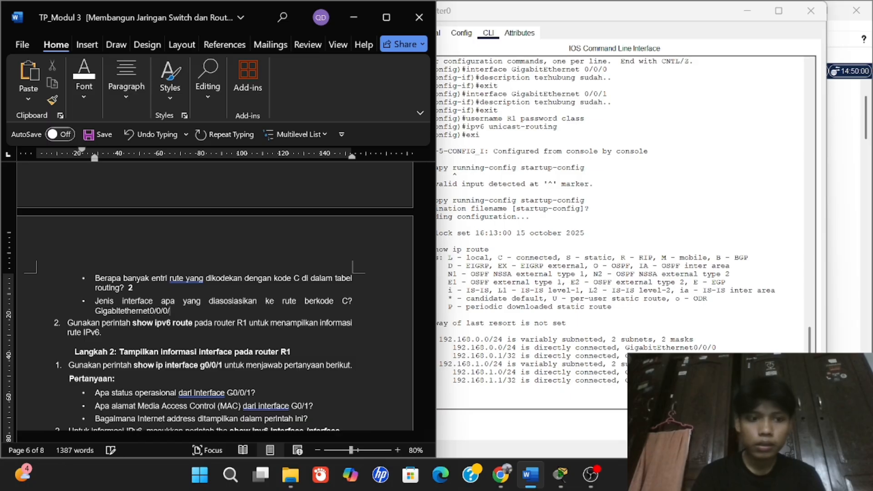
key(ctrl+shift+Left)
key(ctrl+shift+Left)
key(ctrl+shift+Left)
key(ctrl+shift+Left)
key(ctrl+shift+Left)
key(ctrl+shift+Left)
key(ctrl+shift+Left)
key(ctrl+shift+Right)
key(ctrl+c)
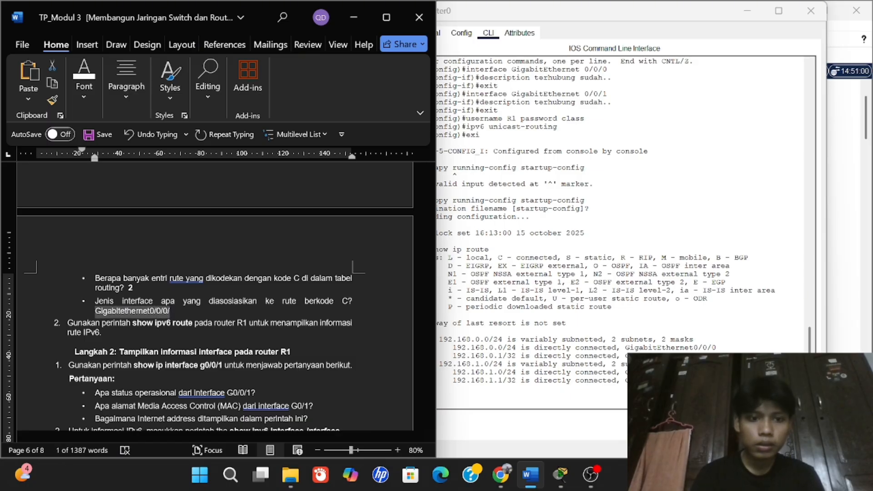
key(Right)
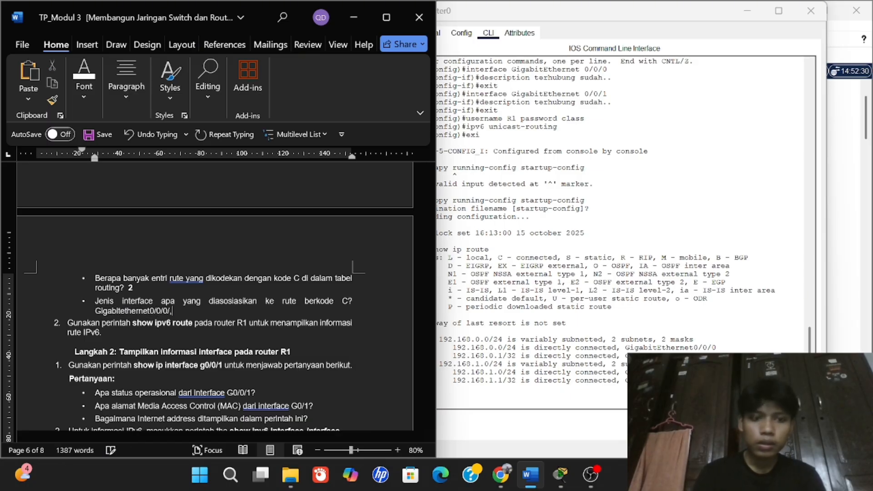
text(,)
Add Gigabitethernet0/0/1 as the second interface and remove the stray slashes.
key(ctrl+v)
key(BackSpace)
key(BackSpace)
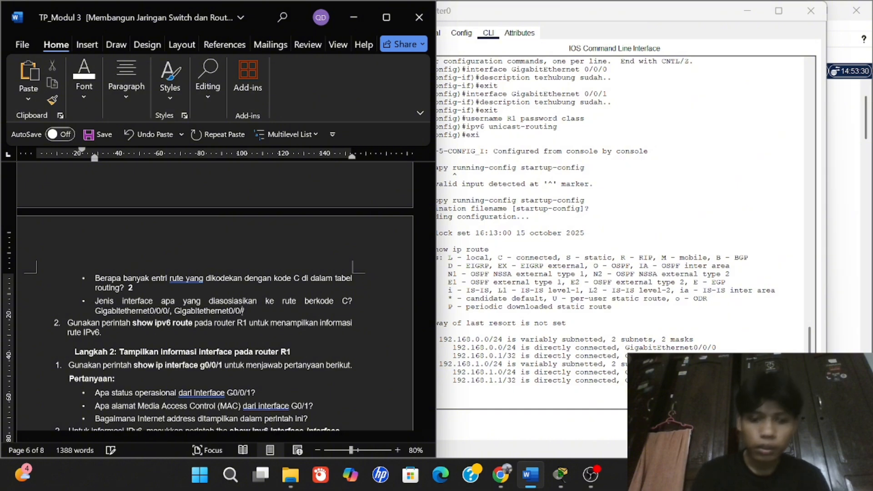
text(1/)
key(BackSpace)
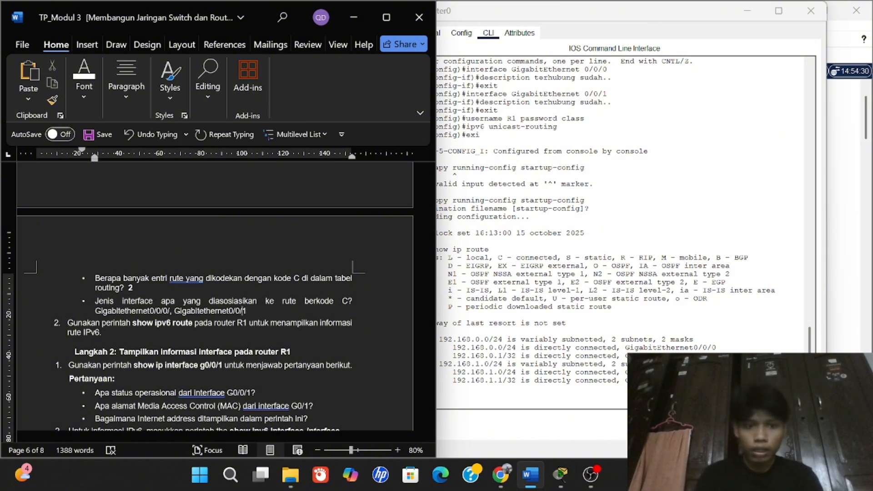
key(Left)
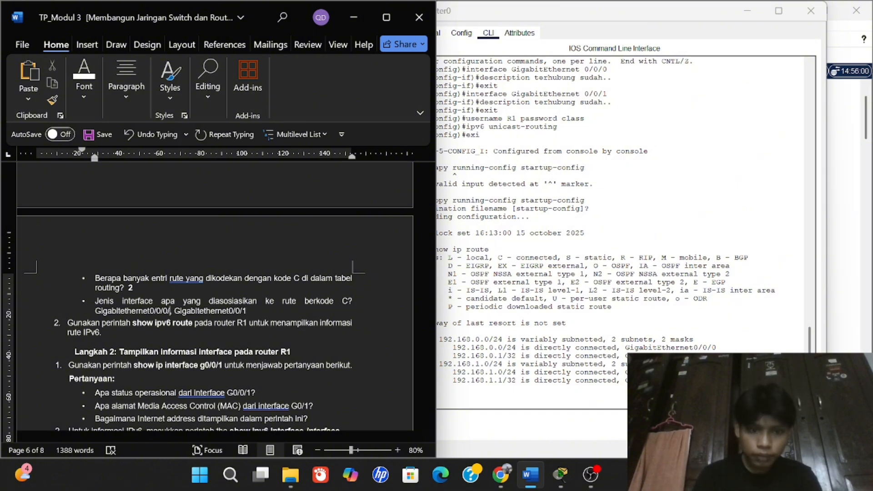
key(BackSpace)
key(Left)
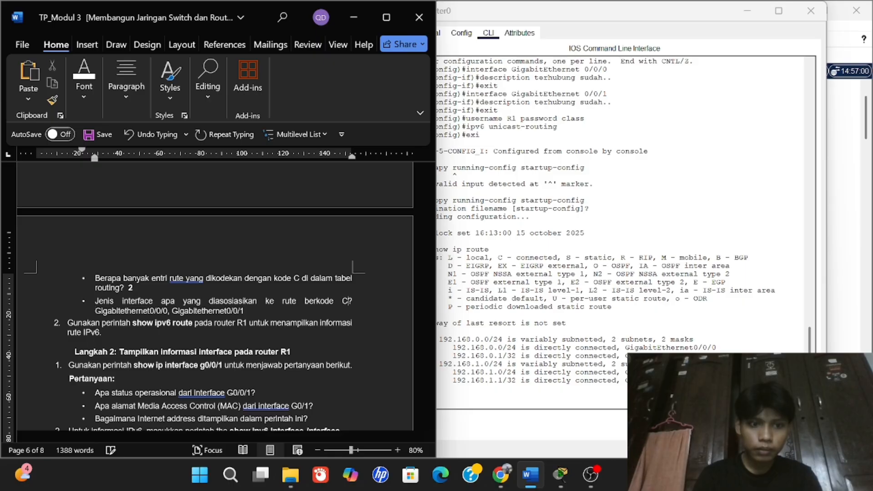
Make the 'Gigabitethernet0/0/0, Gigabitethernet0/0/1' answer bold.
drag(94, 311, 244, 311)
key(ctrl+b)
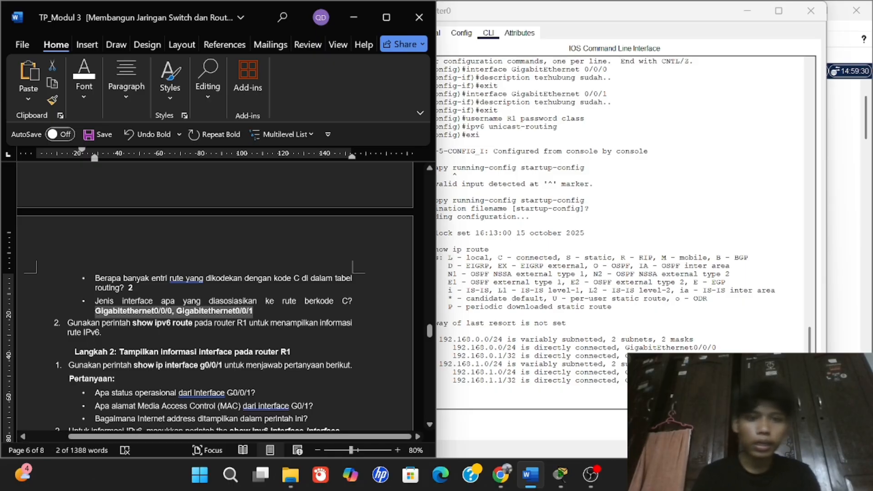
click(253, 310)
scroll(254, 311, down, 1)
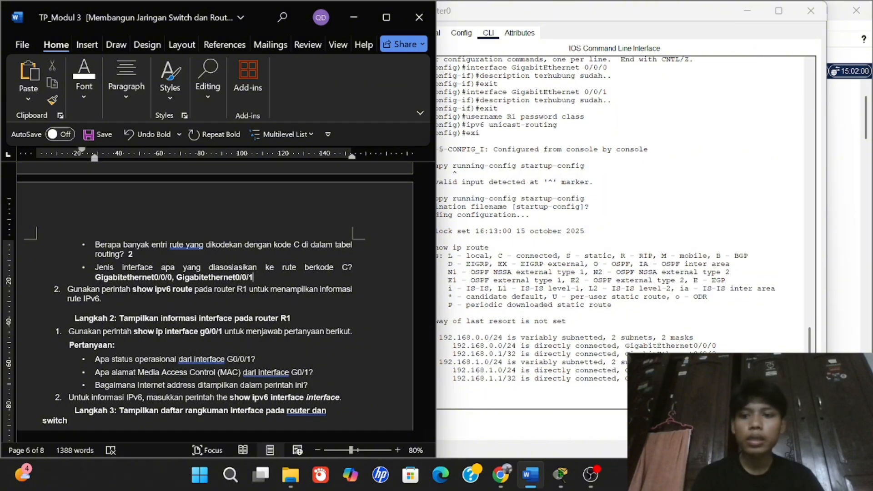
key(alt+Tab)
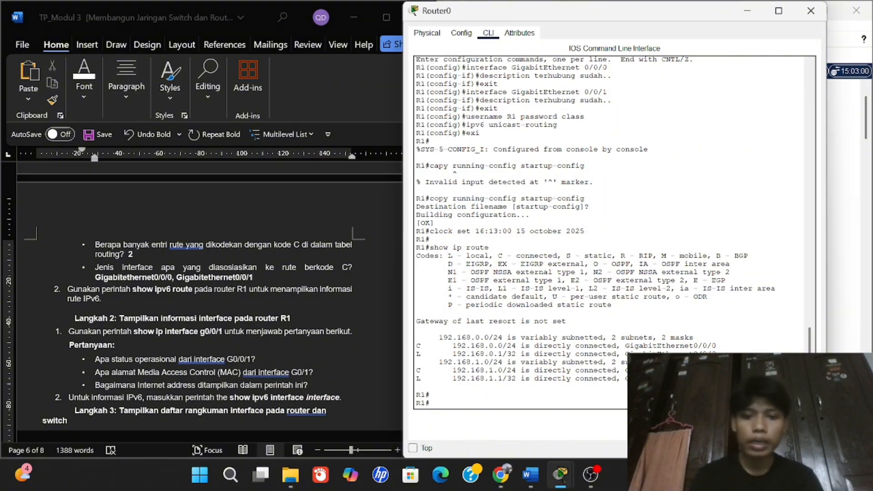
Run show ipv6 route on R1, showing its single local FF00::/8 entry via Null0.
text(sg)
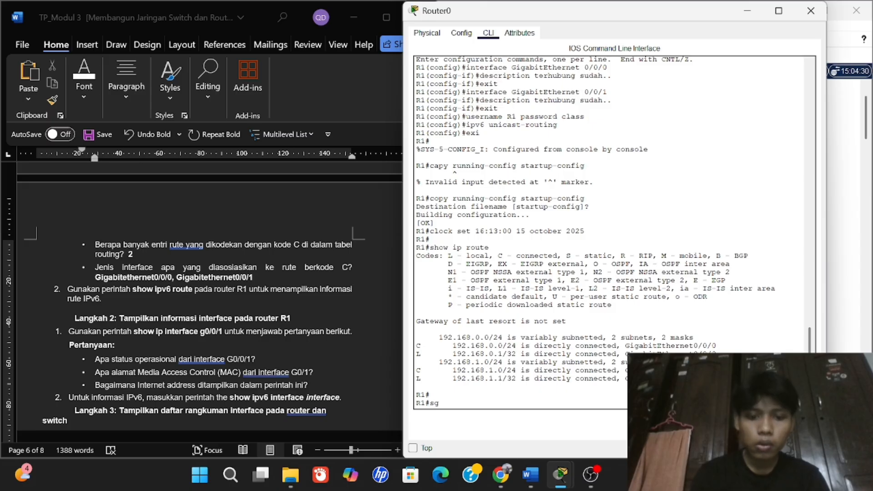
key(BackSpace)
text(how ip)
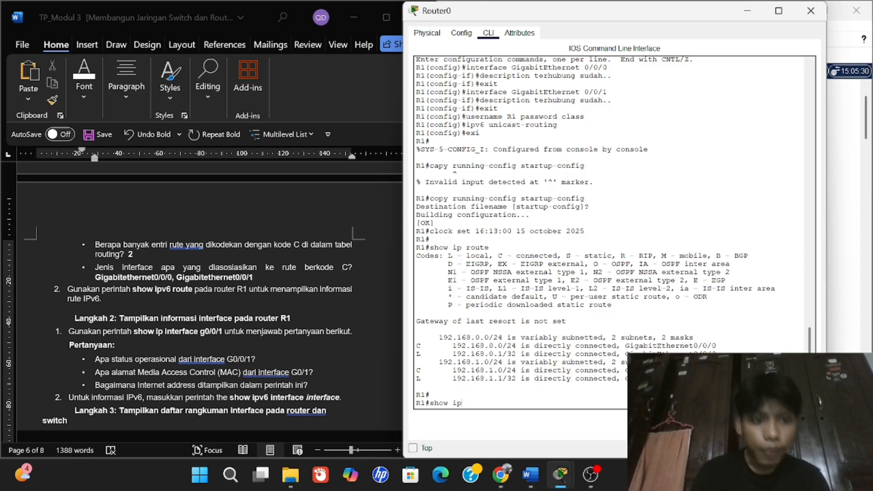
text(v6)
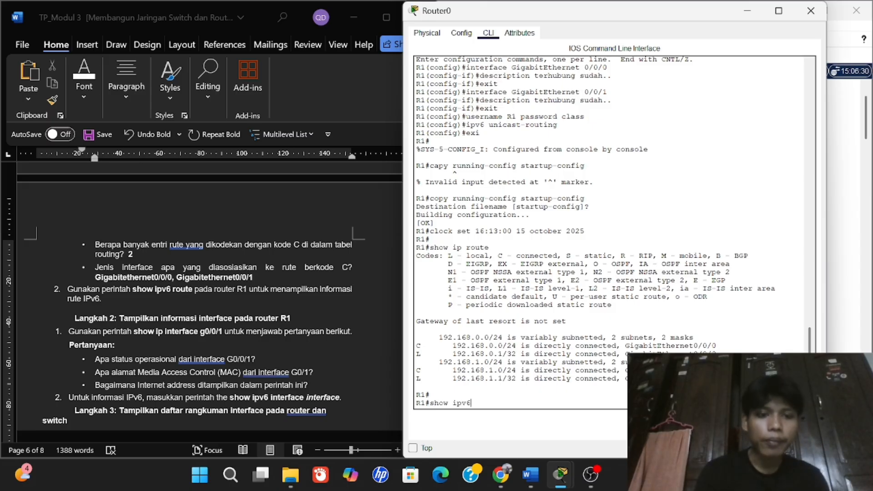
text( rou)
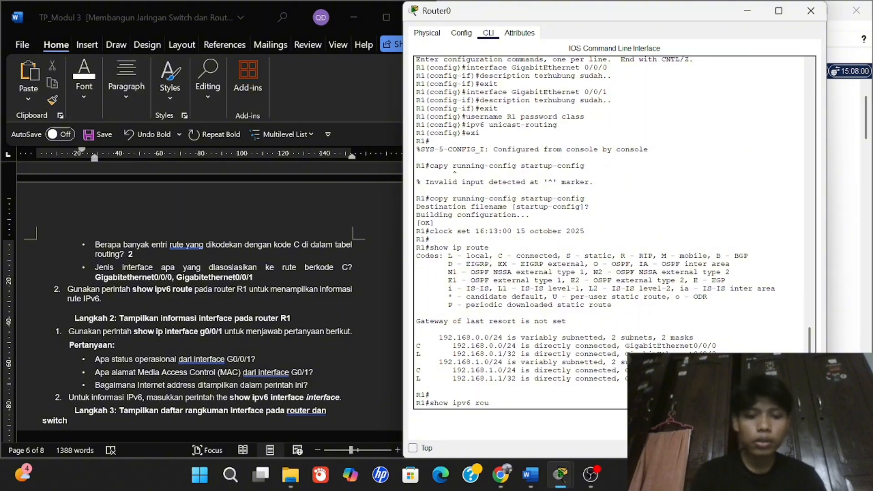
text(te)
key(Return)
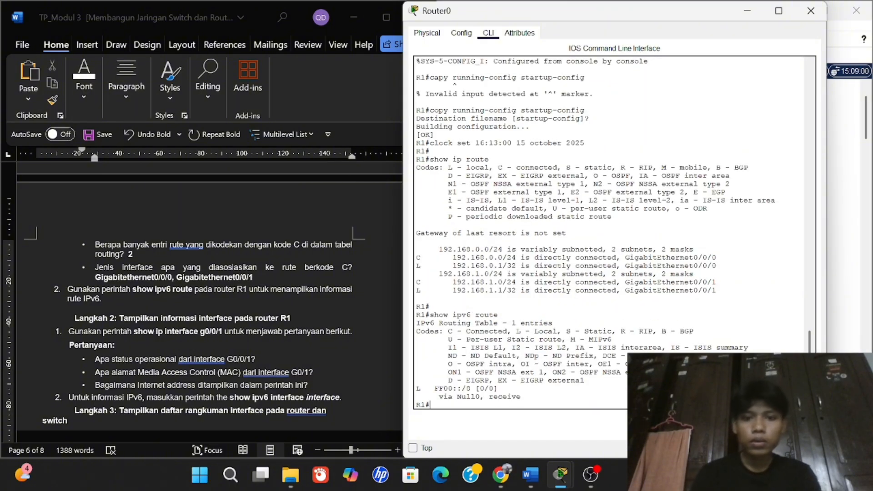
scroll(173, 352, down, 1)
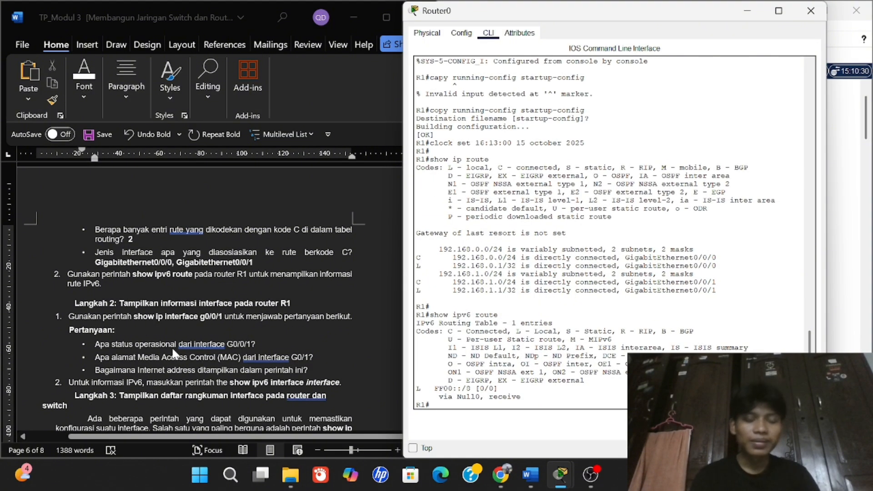
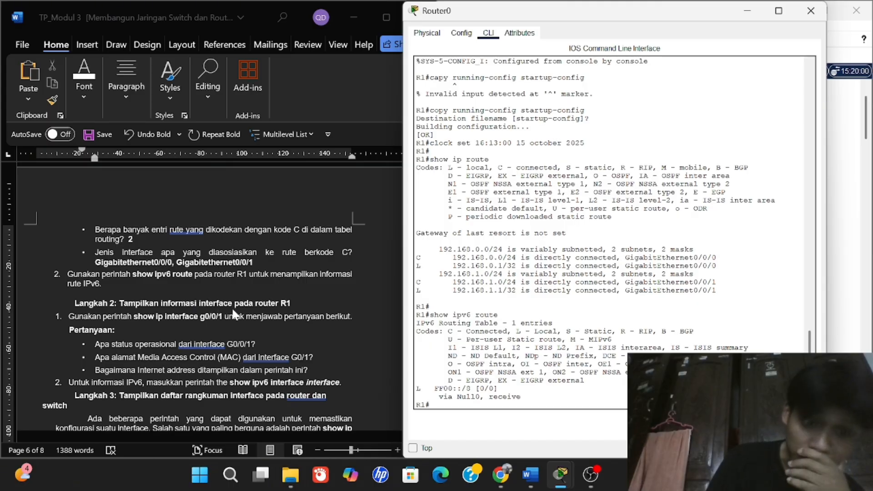
Run show ip interface g0/0/1 on R1 and highlight the interface's 'up' status in the output.
click(133, 316)
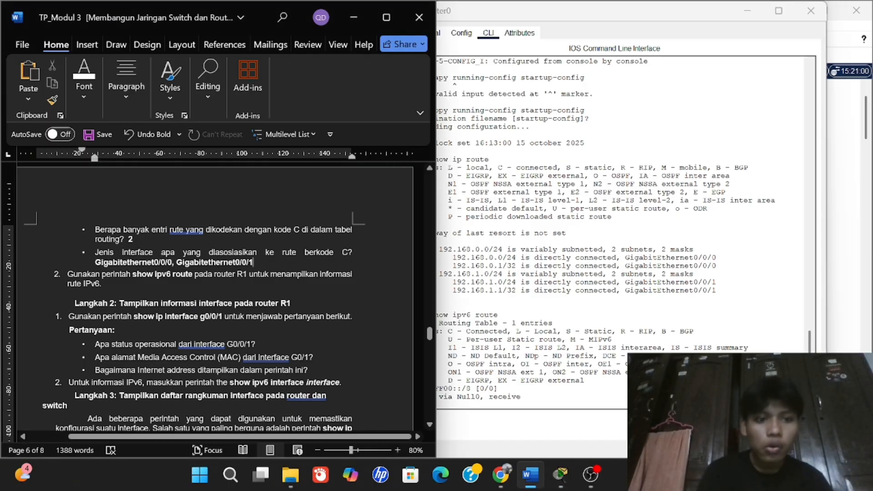
click(568, 282)
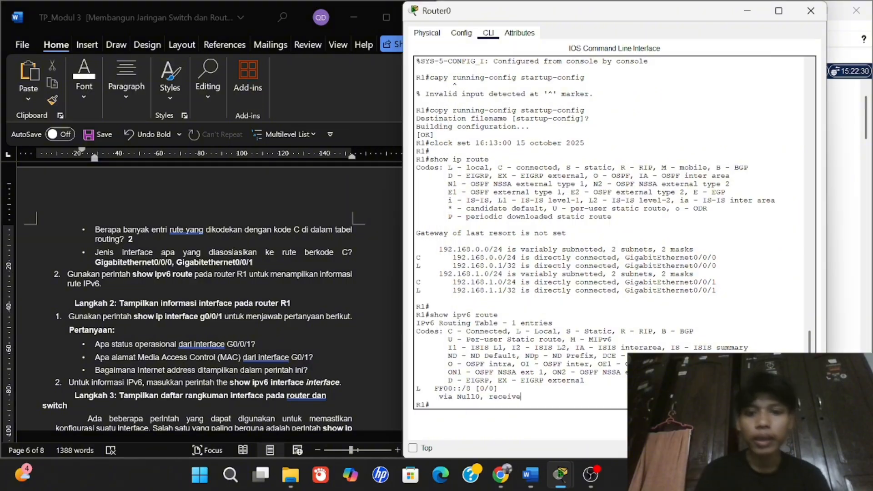
text(show )
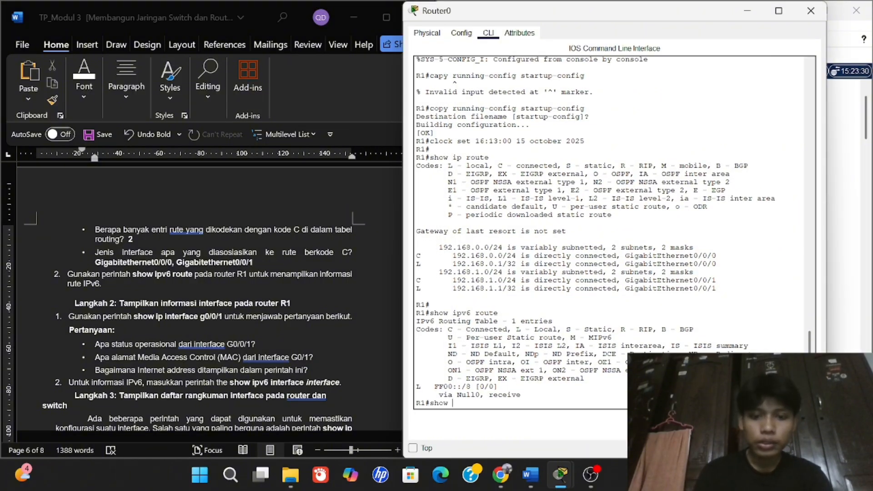
text(inter)
key(BackSpace)
key(BackSpace)
key(BackSpace)
key(BackSpace)
key(BackSpace)
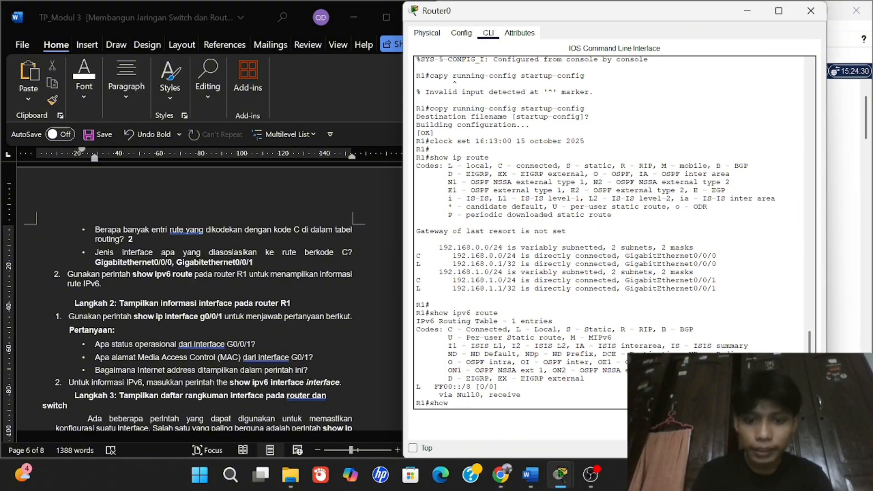
text(ip interface)
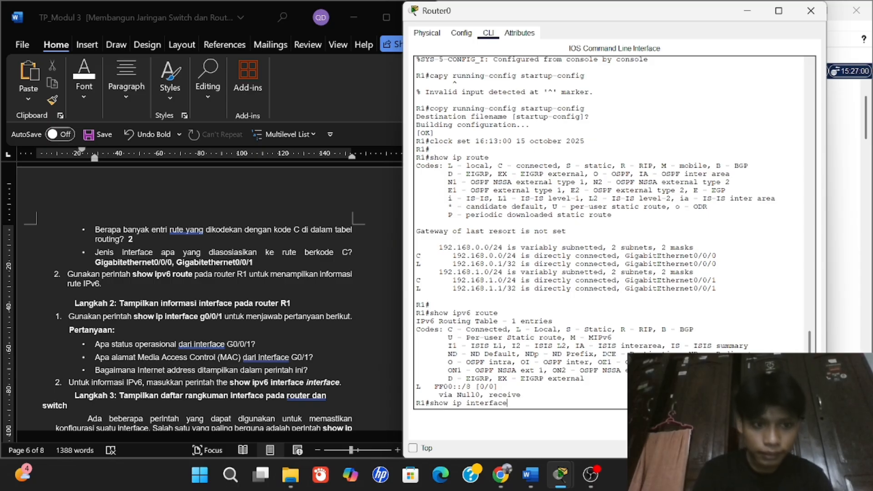
text( g)
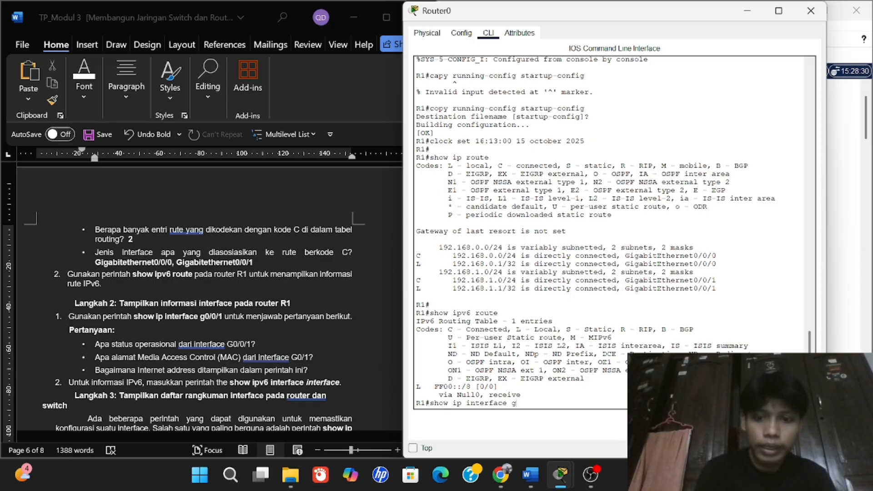
text(0)
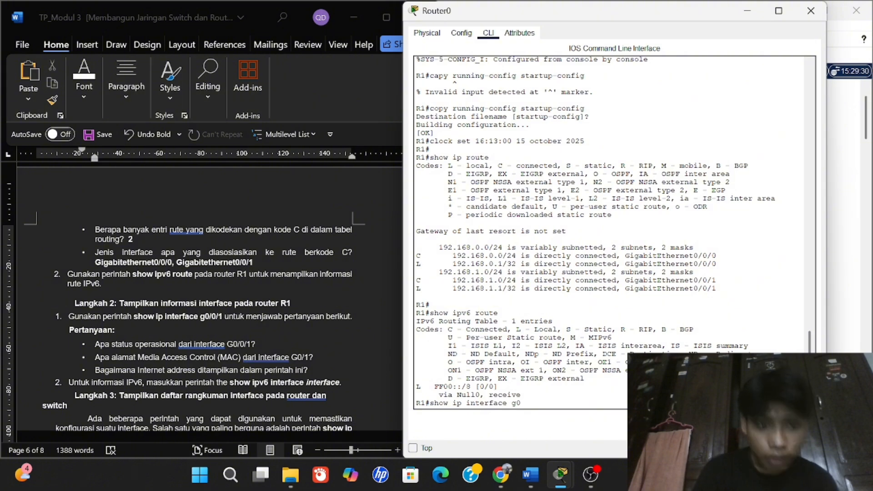
text(/0)
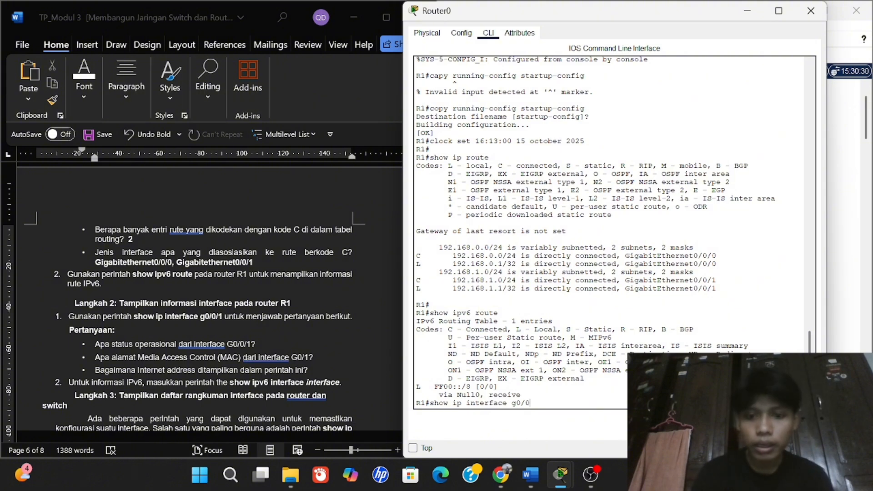
text(/1)
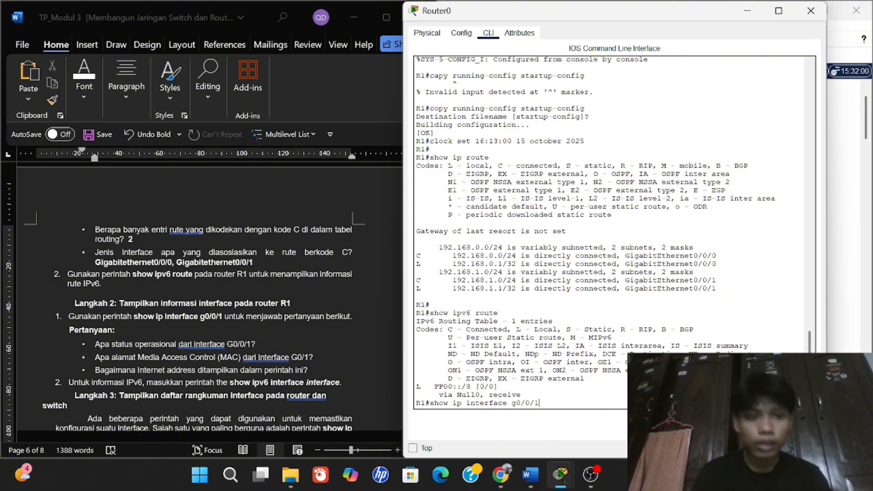
key(Return)
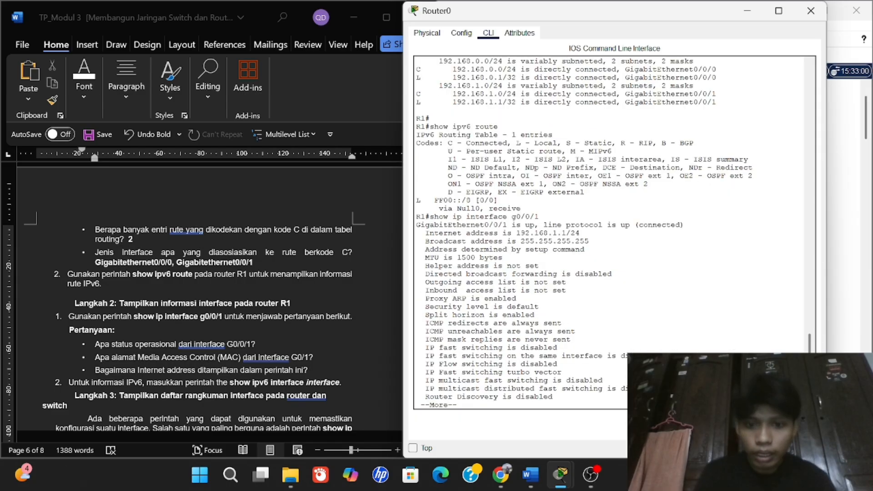
scroll(238, 320, down, 1)
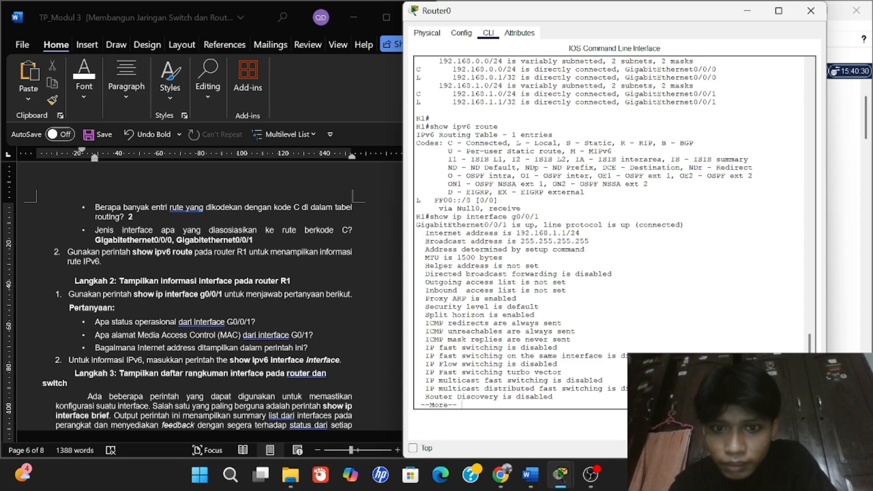
mouse_move(521, 225)
mouse_down()
mouse_move(539, 225)
mouse_move(525, 225)
mouse_up()
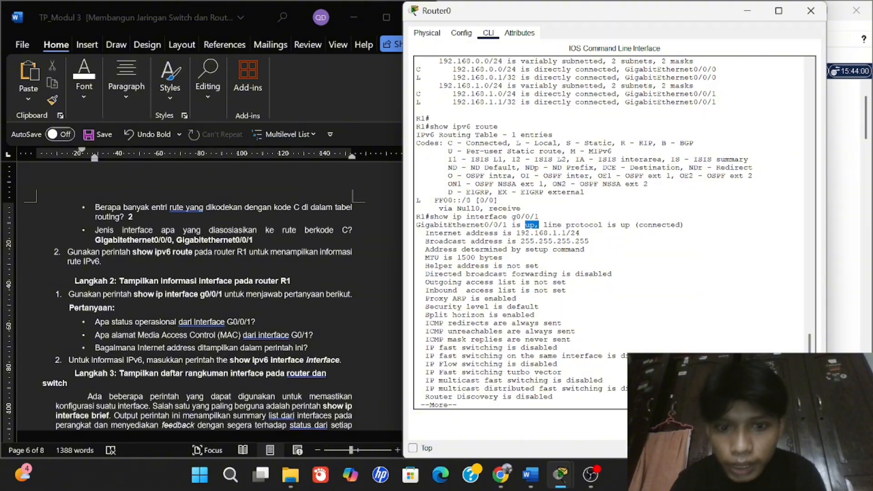
Answer the G0/0/1 status question with 'up' in bold.
click(274, 318)
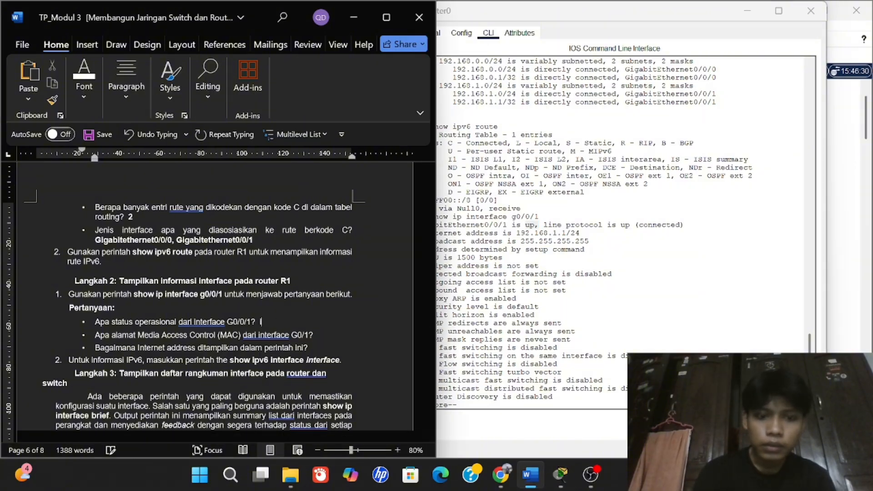
text(up)
key(ctrl+shift+Left)
key(ctrl+b)
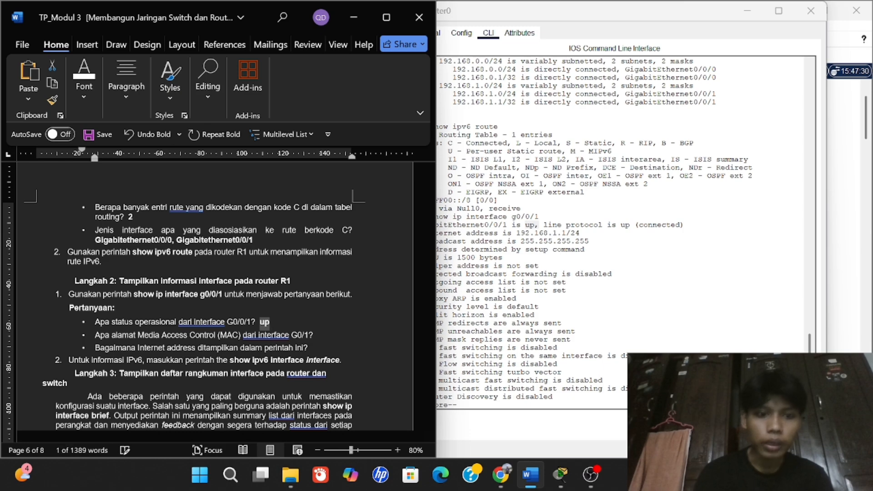
key(Right)
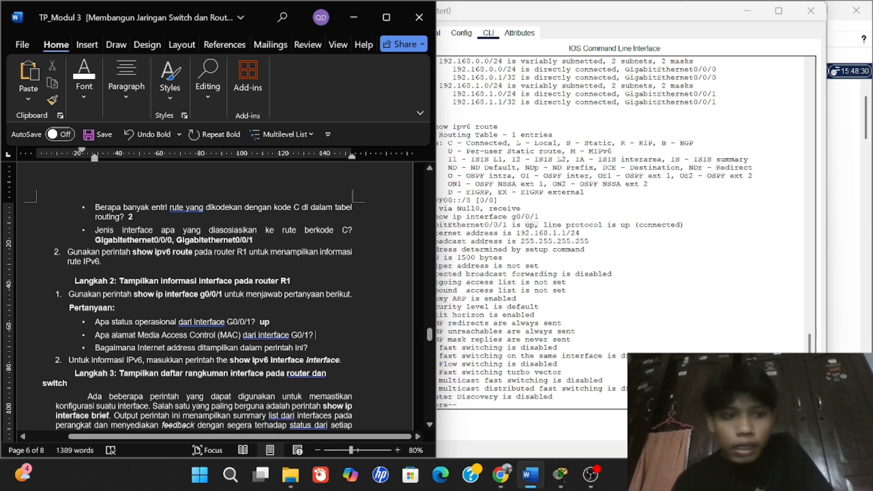
Answer the G0/1 MAC address question with 'Tidak ada' in bold.
click(509, 307)
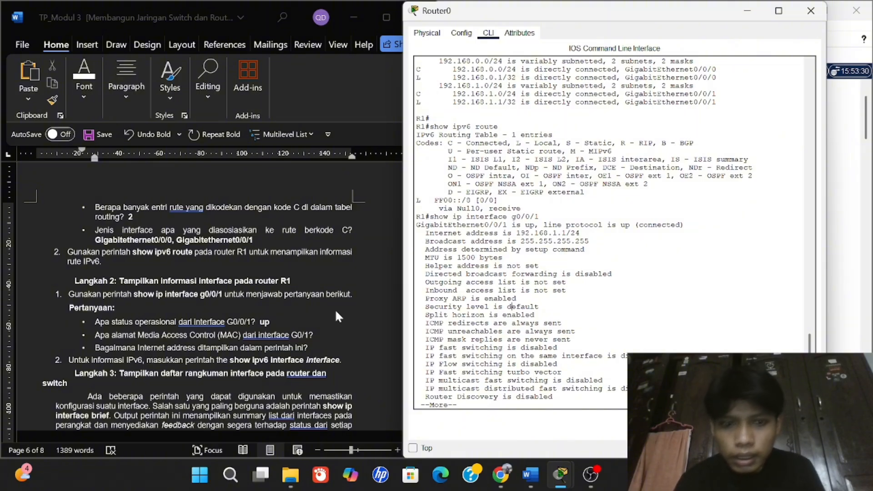
click(315, 331)
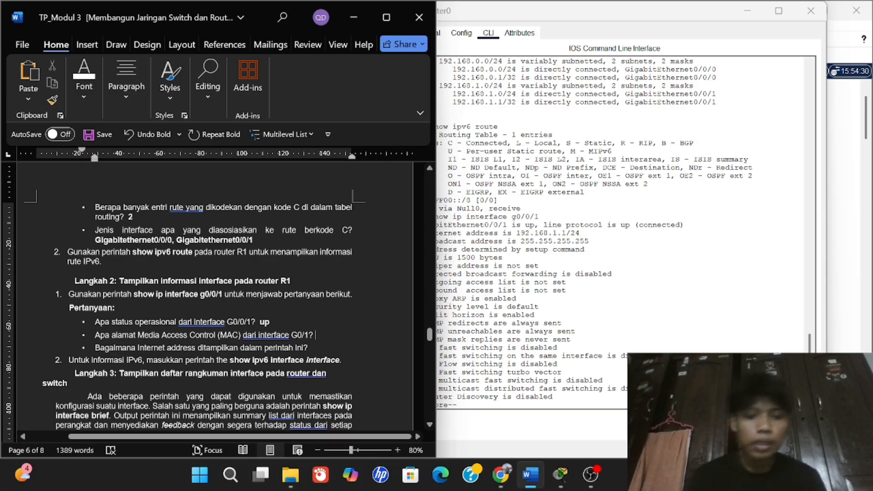
text(Tidak ada)
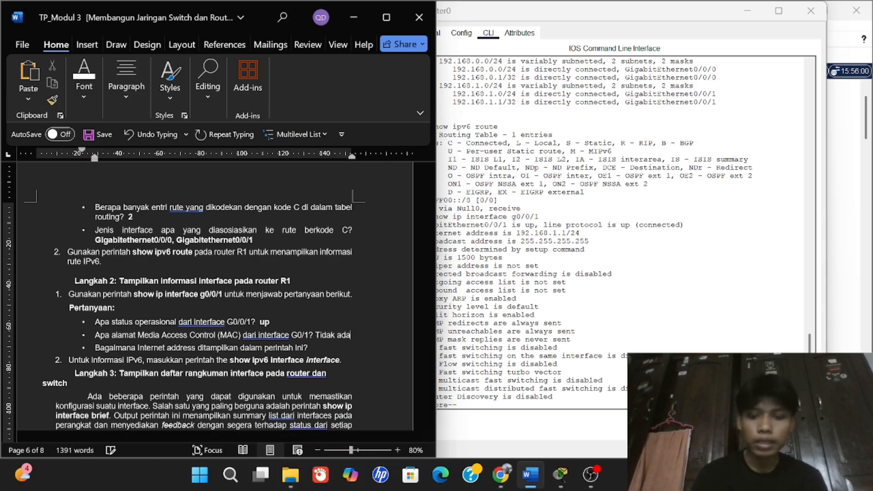
key(ctrl+shift+Left)
key(ctrl+shift+Left)
key(ctrl+b)
click(540, 356)
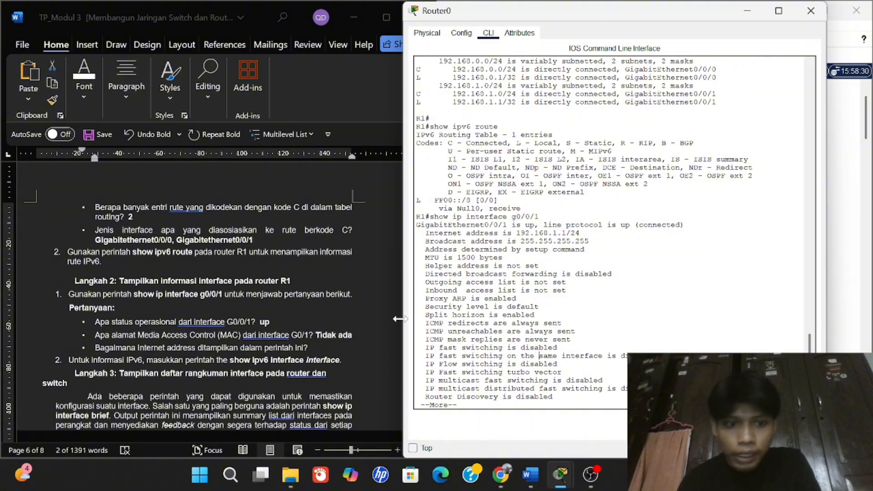
Narrow the Router0 window and page through the remaining g0/0/1 details back to the R1 prompt.
drag(403, 317, 418, 317)
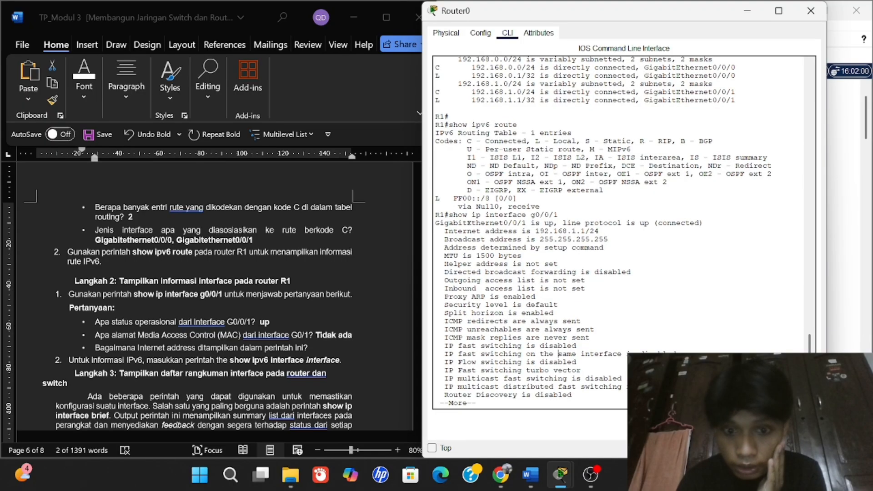
key(Return)
key(Return)
key(Return)
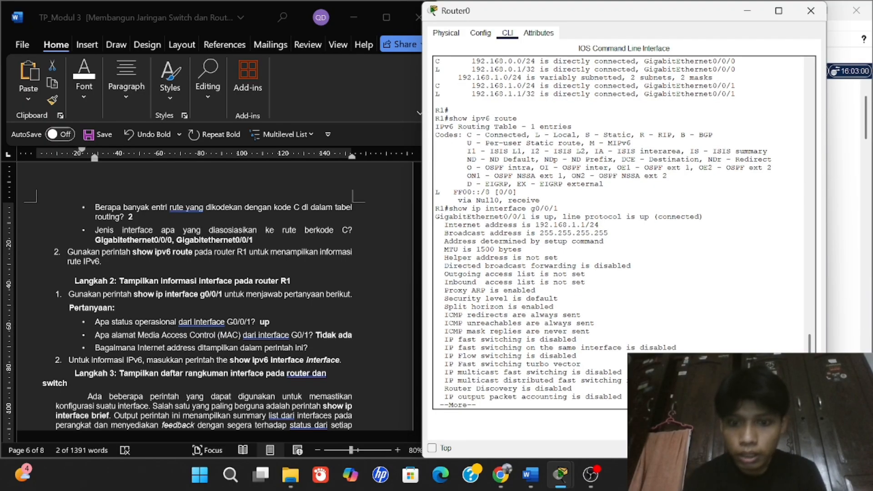
key(Return)
key(Return)
key(Return)
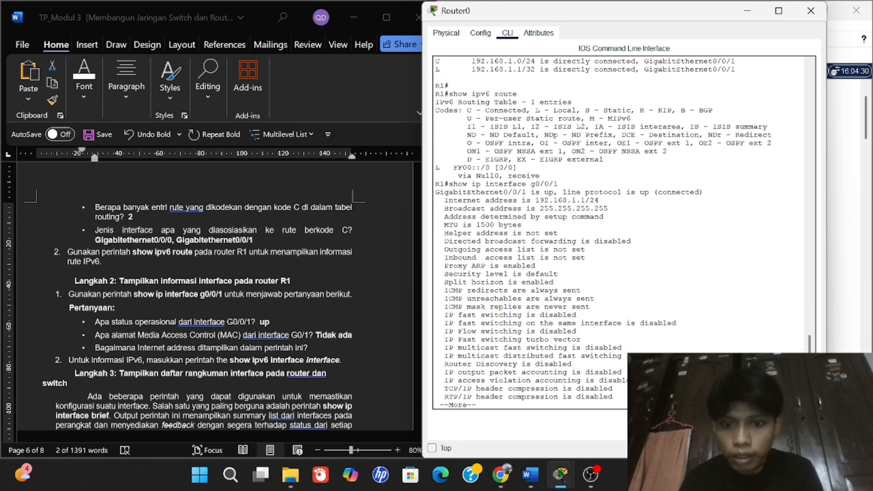
key(Return)
key(Return)
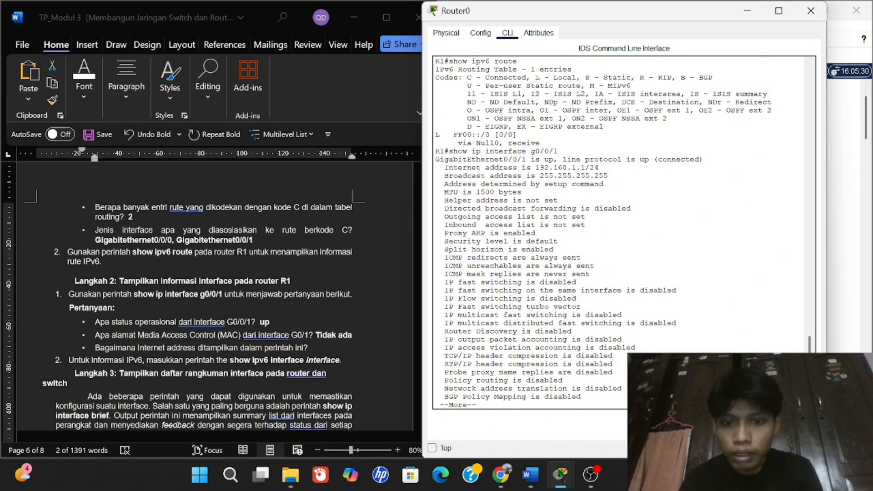
key(Return)
key(Return)
key(Return)
key(Return)
key(Return)
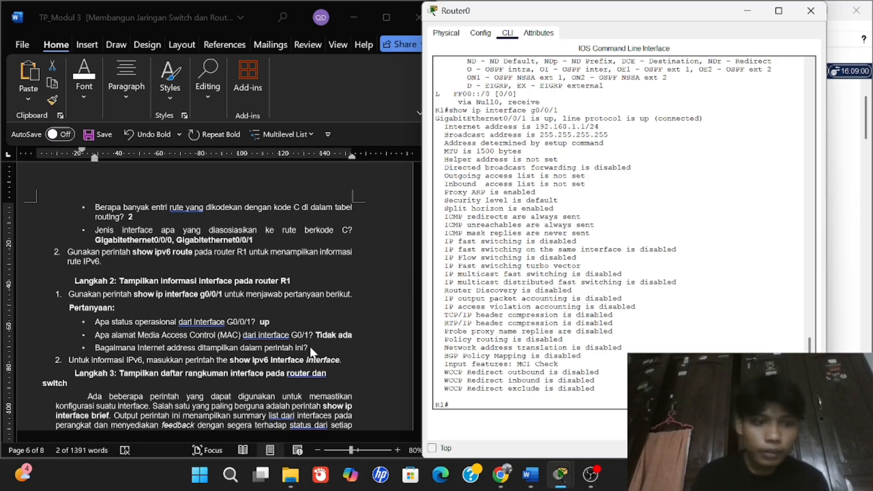
Place the cursor after the internet address question and copy 192.168.1.1/24 from R1's output.
key(alt+Tab)
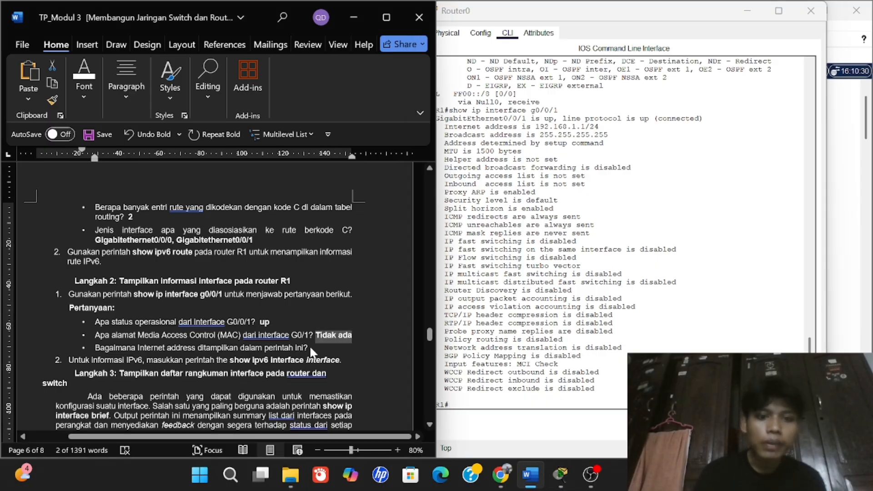
click(309, 347)
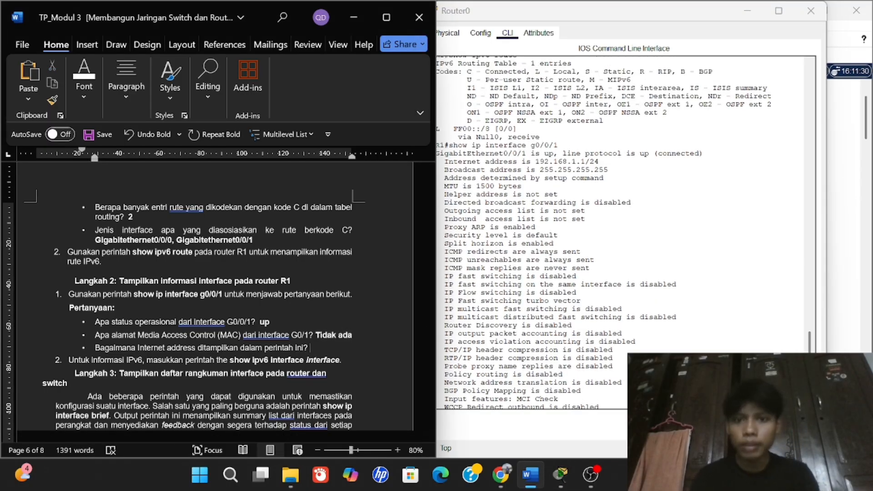
scroll(625, 232, up, 3)
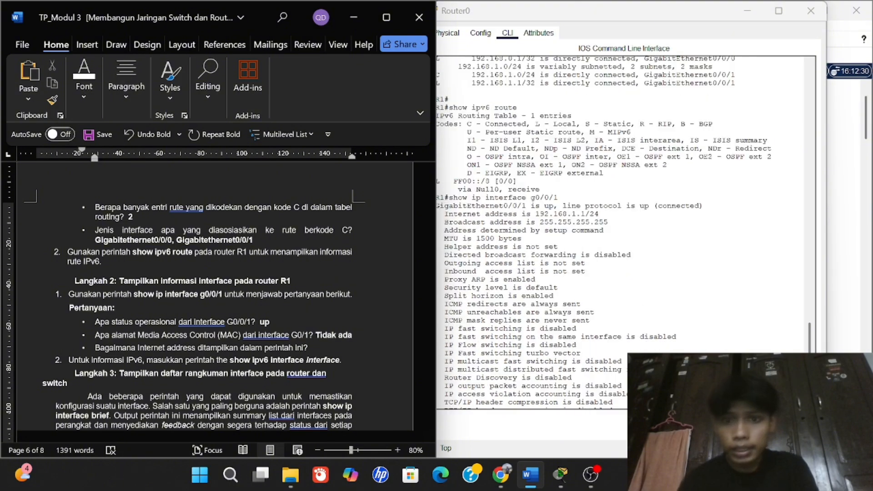
scroll(625, 233, down, 1)
key(alt+Tab)
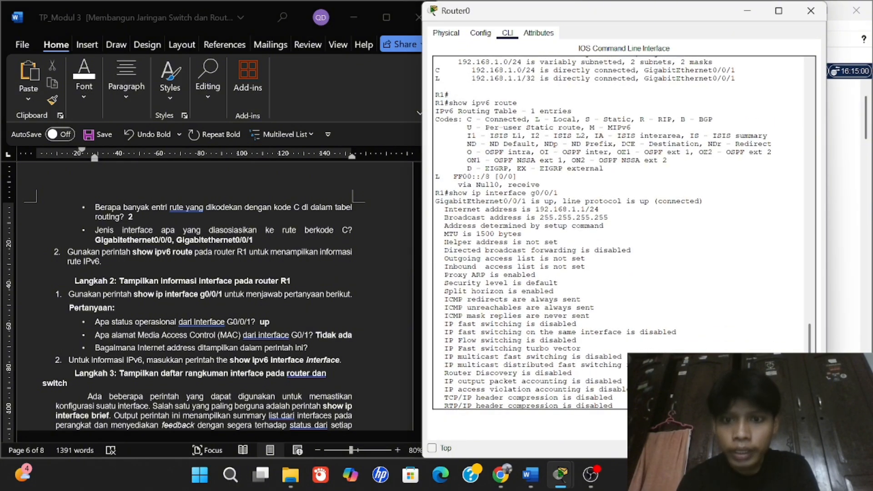
drag(599, 210, 535, 209)
key(ctrl+c)
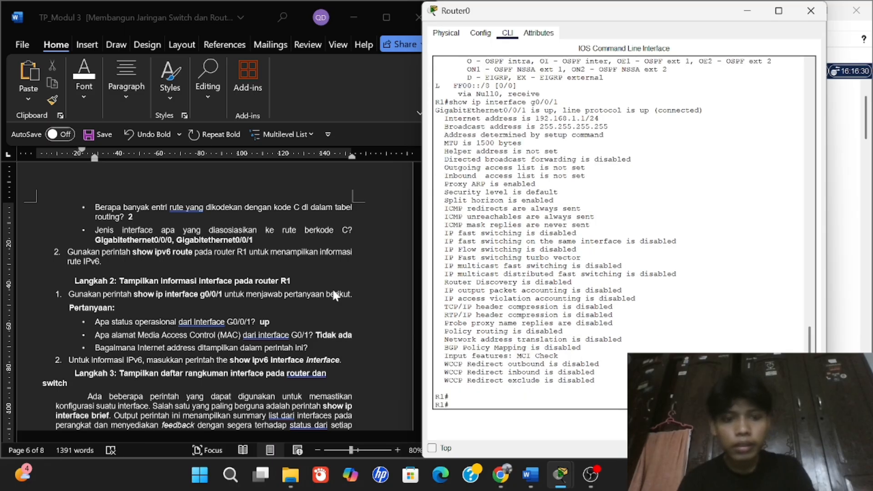
click(315, 342)
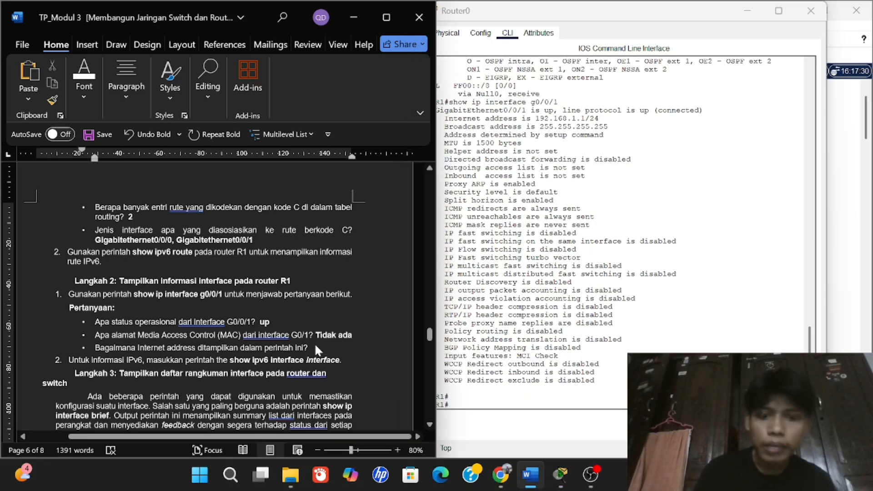
Replace the pasted text with a bold 192.168.1.1/24 answer to the internet address question.
key(ctrl+v)
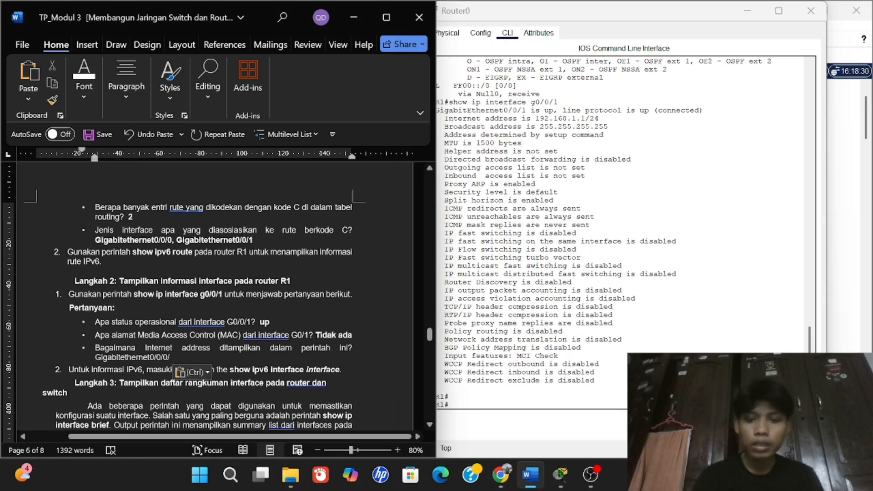
key(BackSpace)
key(BackSpace)
key(BackSpace)
key(BackSpace)
key(BackSpace)
key(BackSpace)
key(BackSpace)
key(BackSpace)
key(BackSpace)
key(BackSpace)
key(BackSpace)
key(BackSpace)
key(BackSpace)
key(BackSpace)
key(BackSpace)
key(BackSpace)
key(BackSpace)
key(BackSpace)
key(BackSpace)
key(BackSpace)
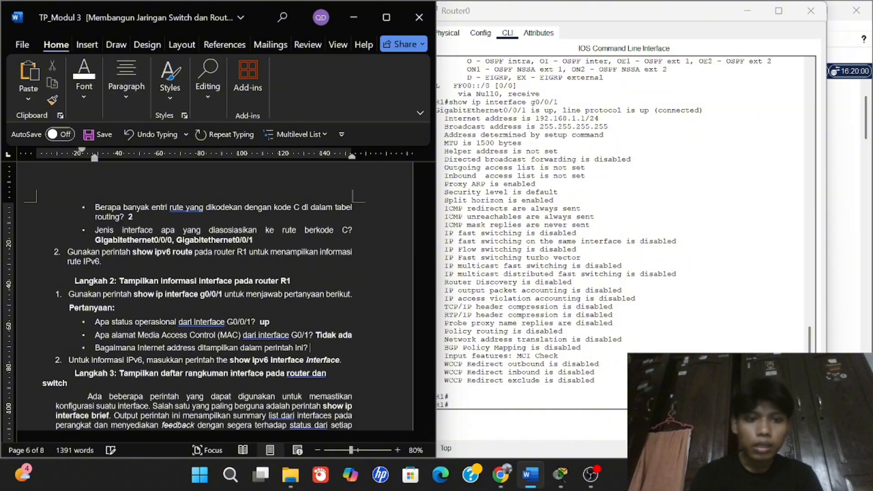
text(192.168)
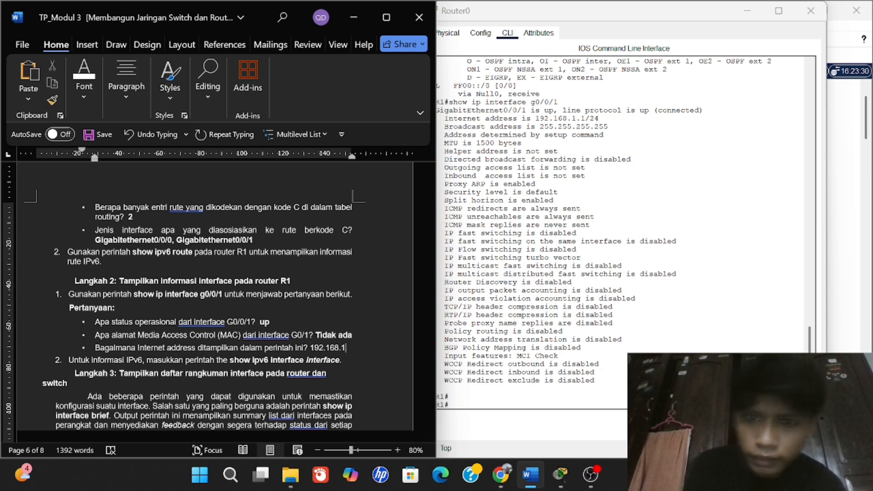
text(.1.1)
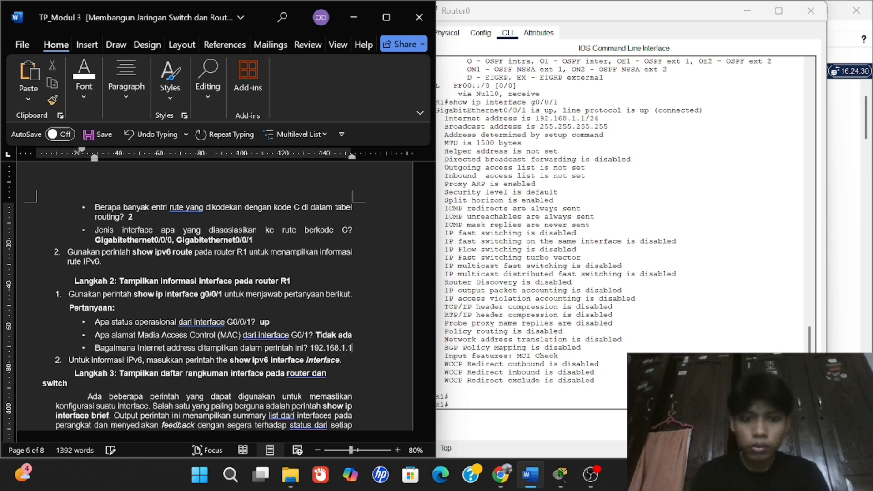
text(/24)
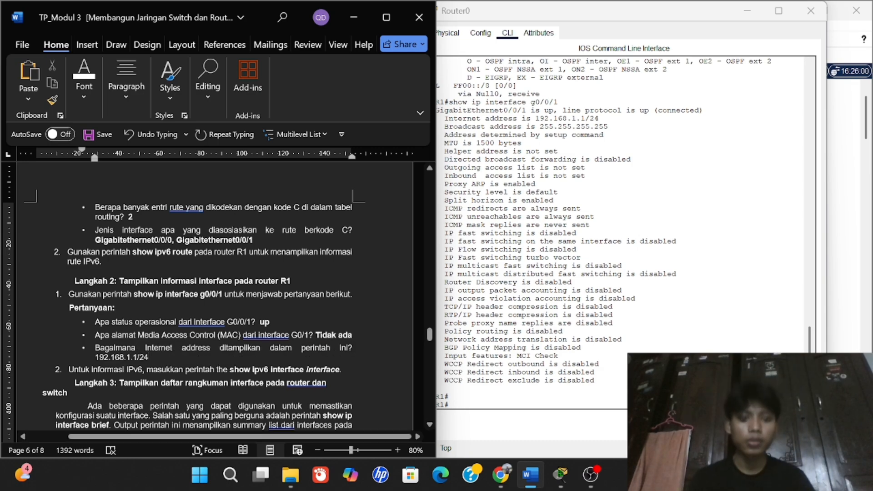
key(shift+Left)
key(shift+Left)
key(shift+Left)
key(shift+Left)
key(shift+Left)
key(shift+Left)
key(shift+Left)
key(shift+Left)
key(shift+Left)
key(shift+Left)
key(shift+Left)
key(shift+Left)
key(shift+Left)
key(shift+Left)
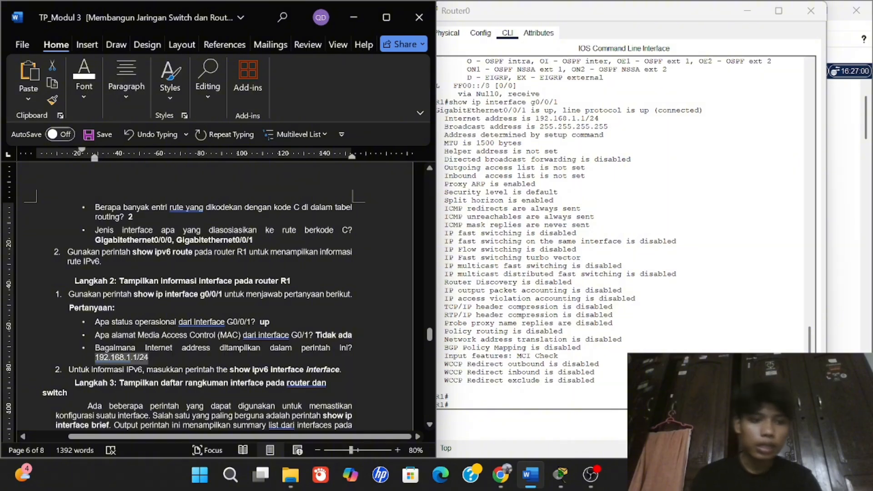
key(ctrl+b)
scroll(205, 295, down, 3)
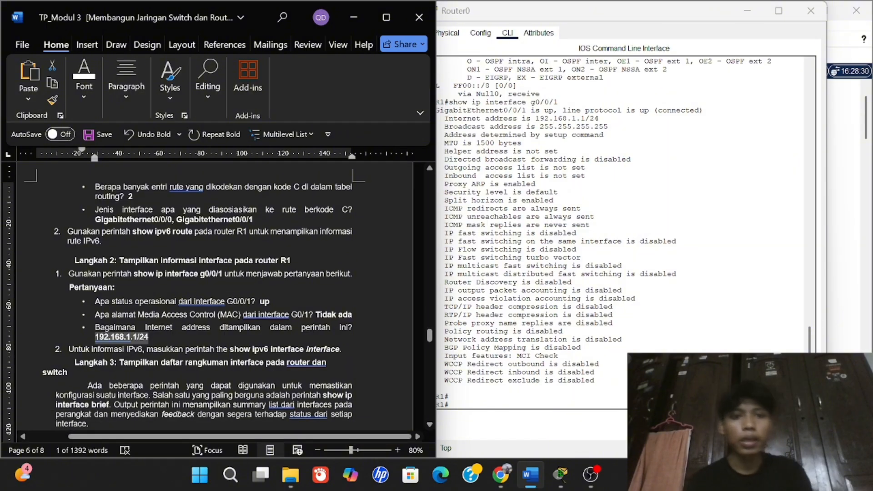
click(205, 337)
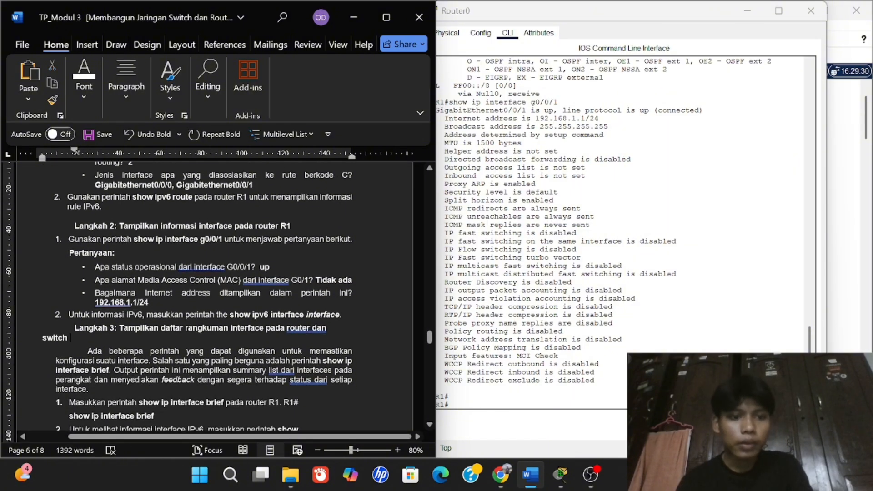
key(alt+Tab)
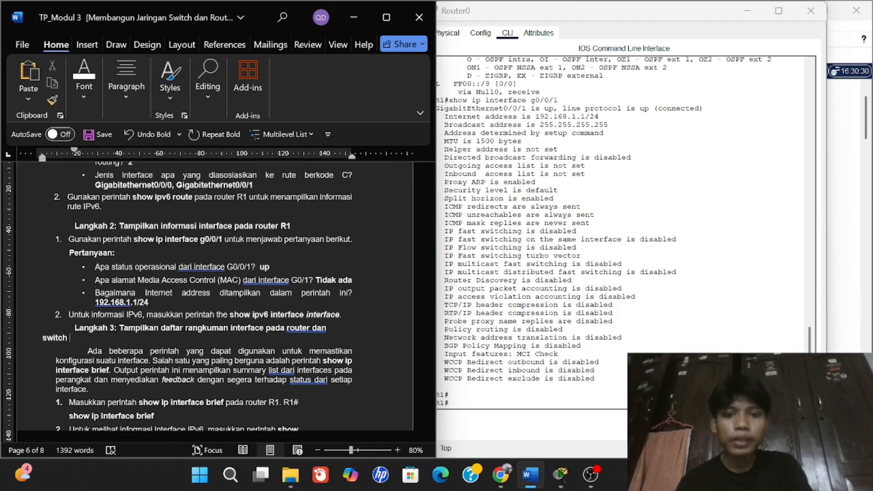
text(show ip)
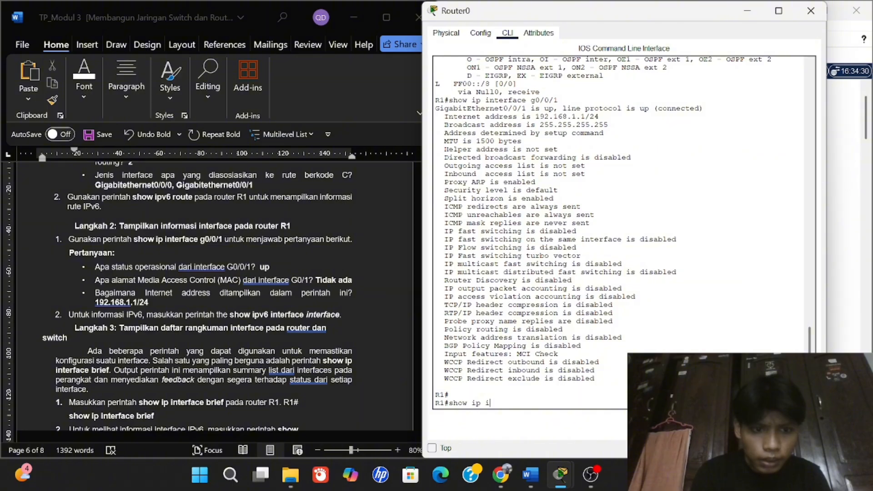
On R1, try show ipv6 interface interface, then show ipv6 interface, then the repeated-word variant again.
text(v6)
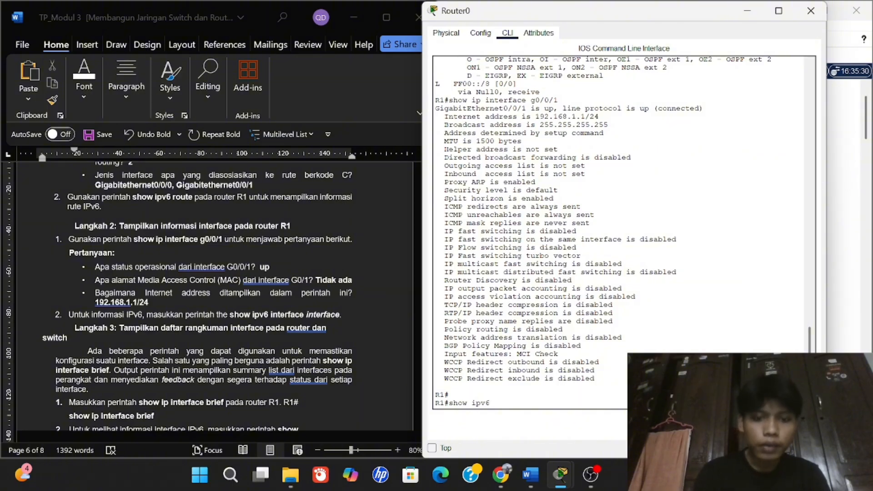
text( interface)
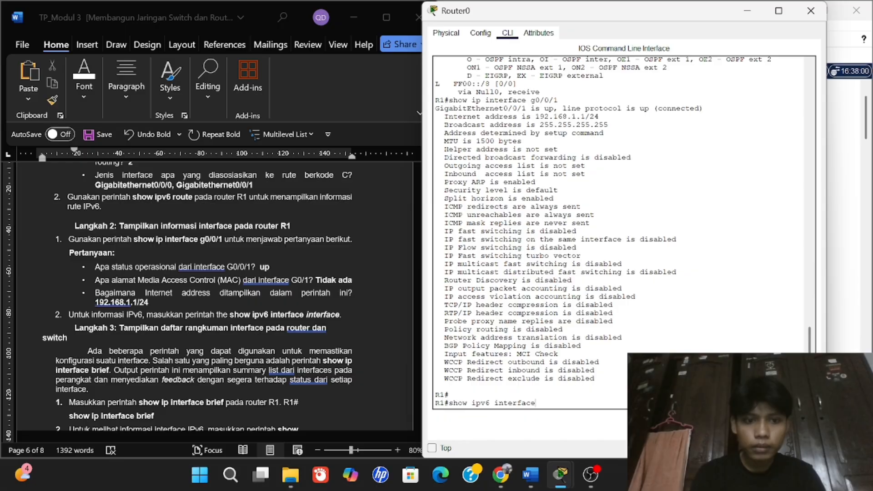
text(interface)
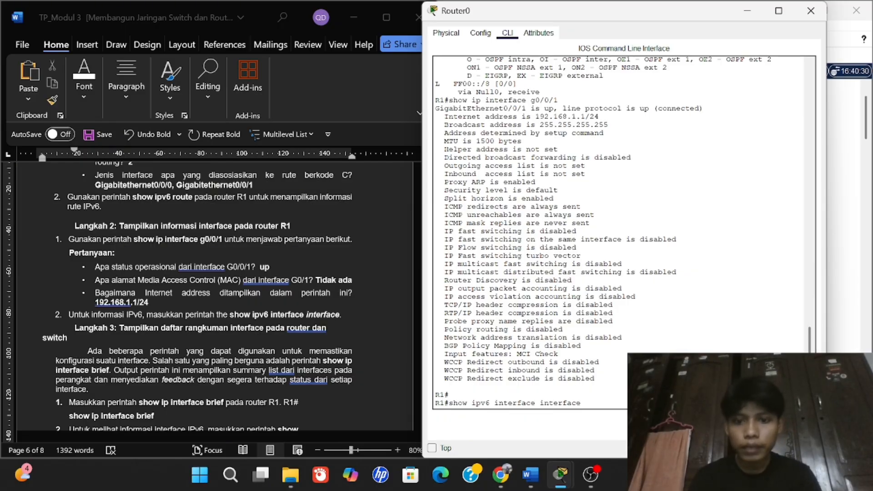
key(Return)
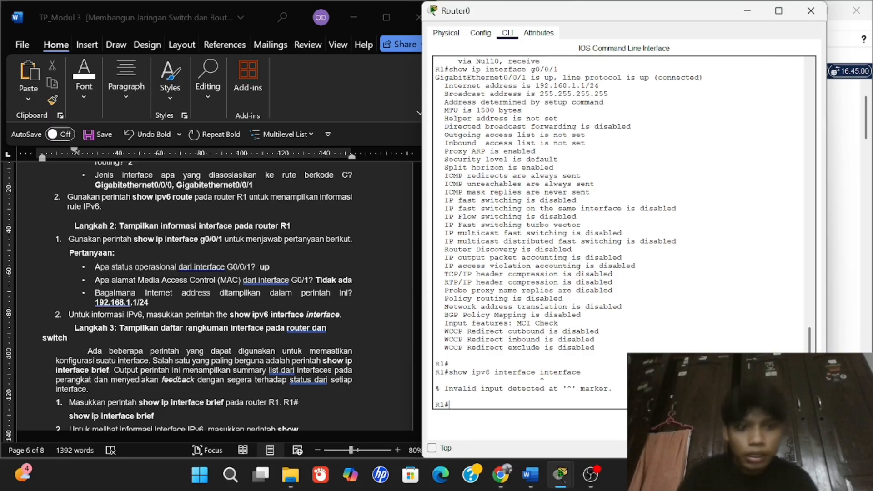
text(sh)
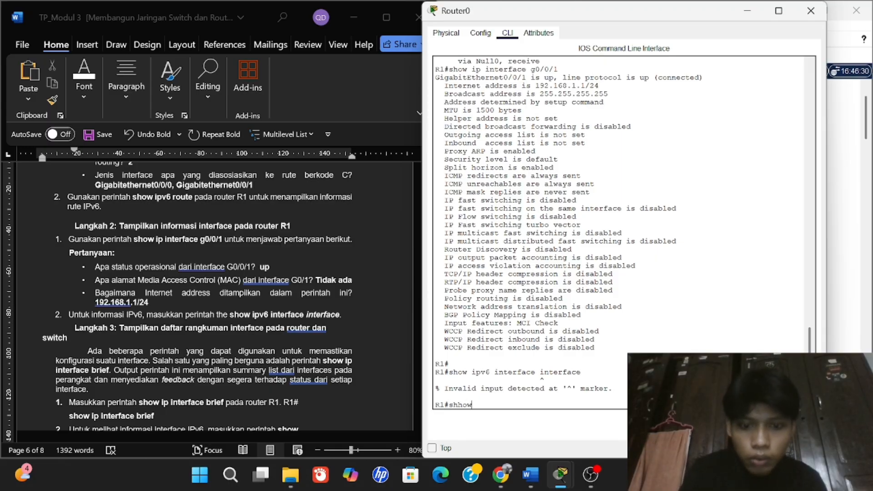
text(ow ip)
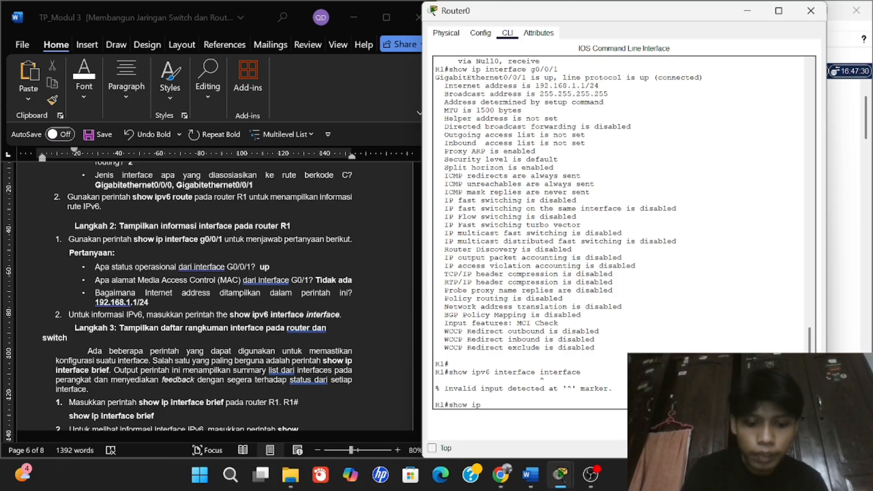
text(v6 interface)
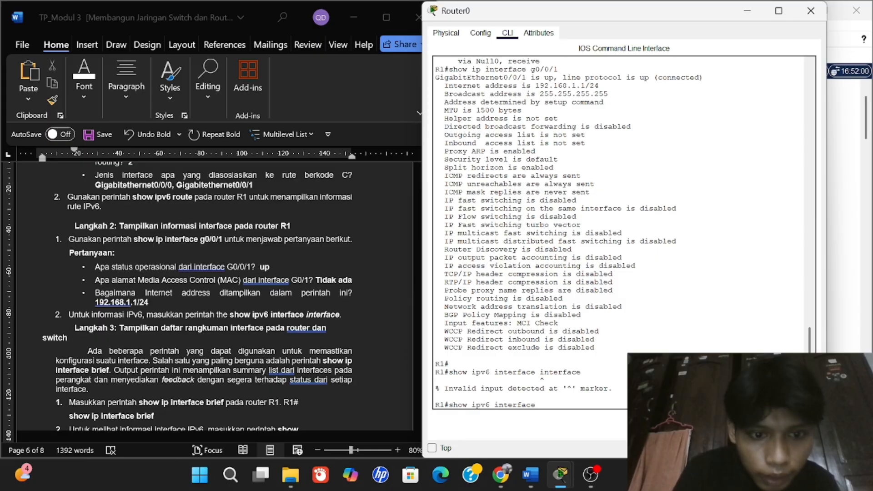
key(Return)
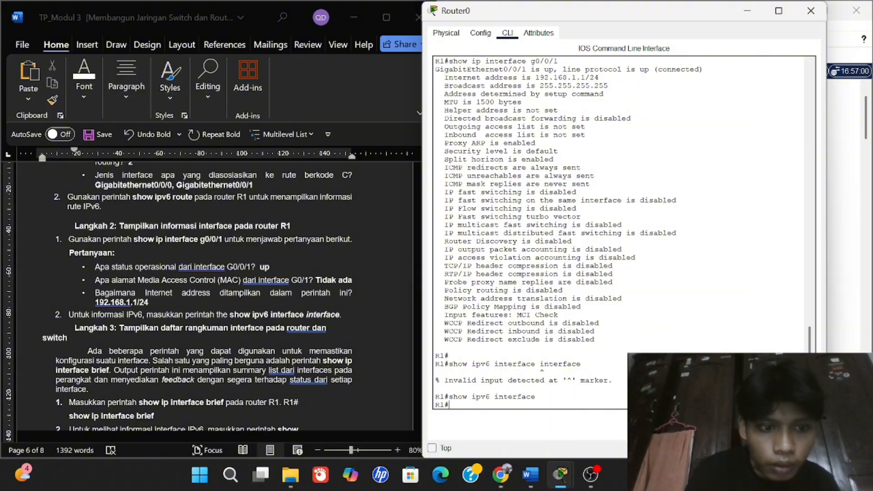
scroll(318, 321, down, 5)
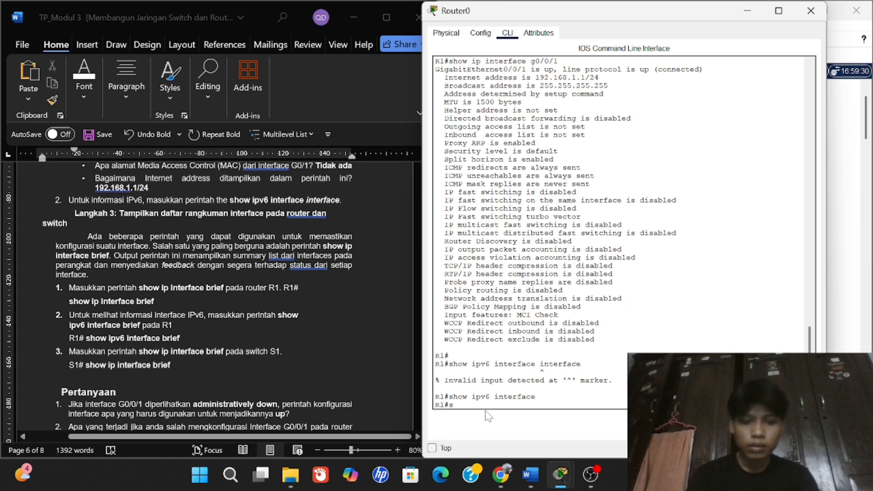
text(ipv6)
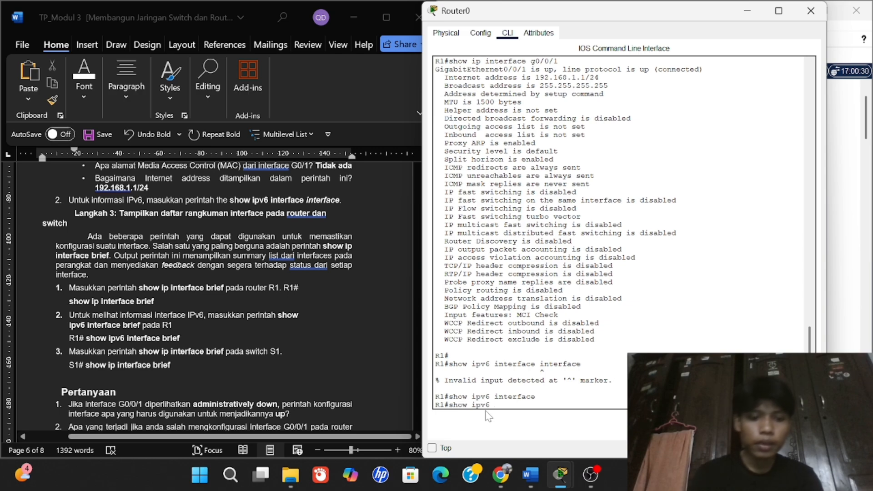
text( interface )
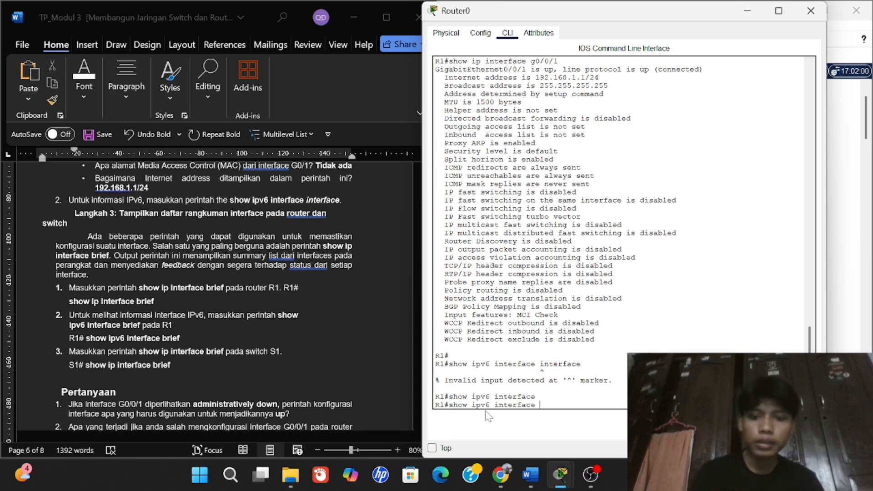
text(inter)
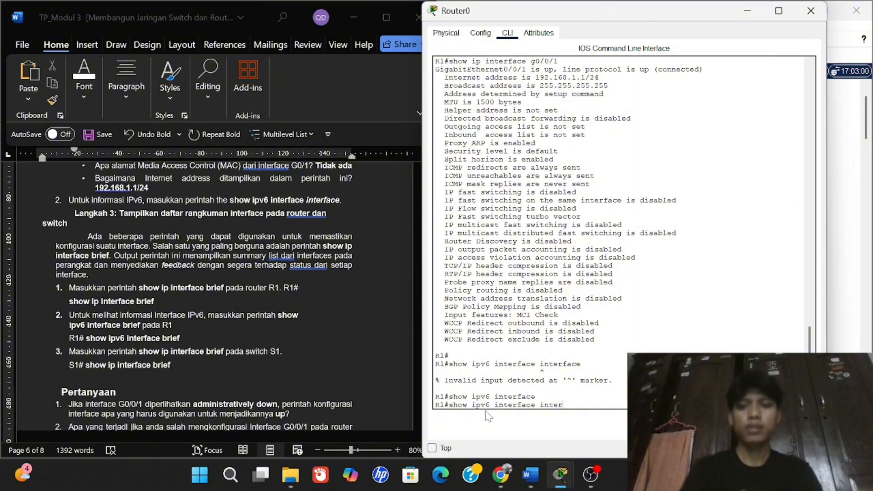
text(face)
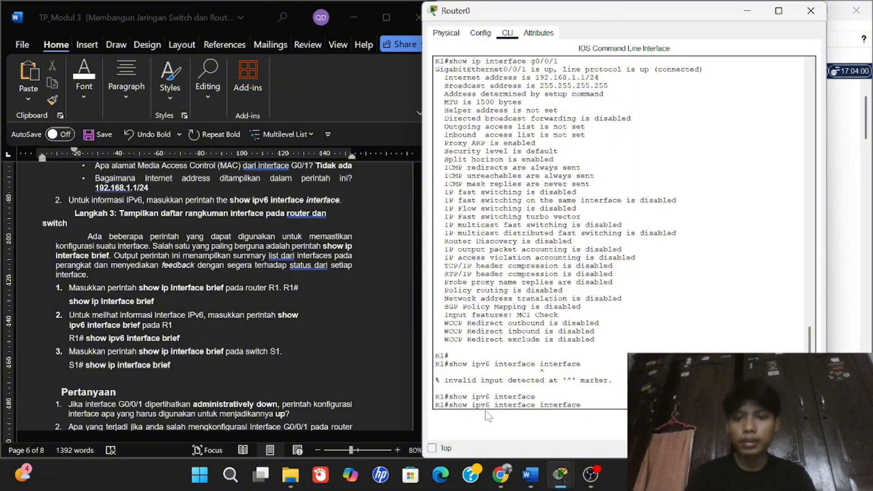
key(Return)
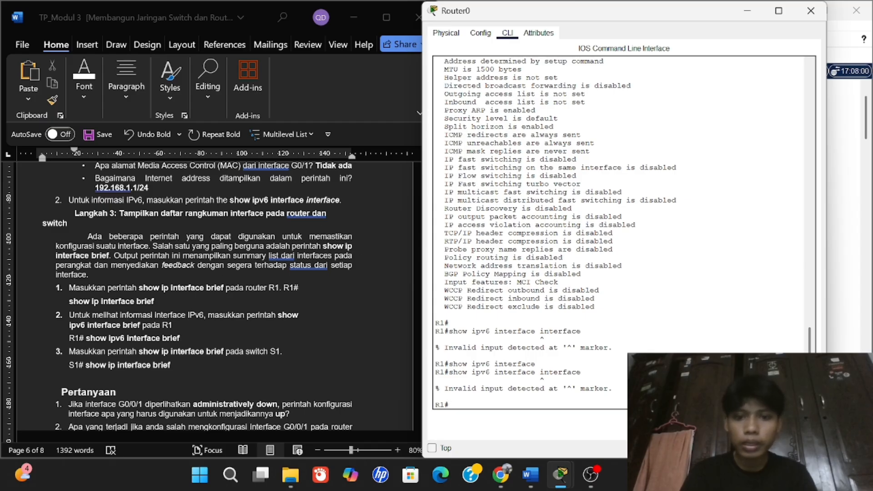
scroll(277, 367, down, 1)
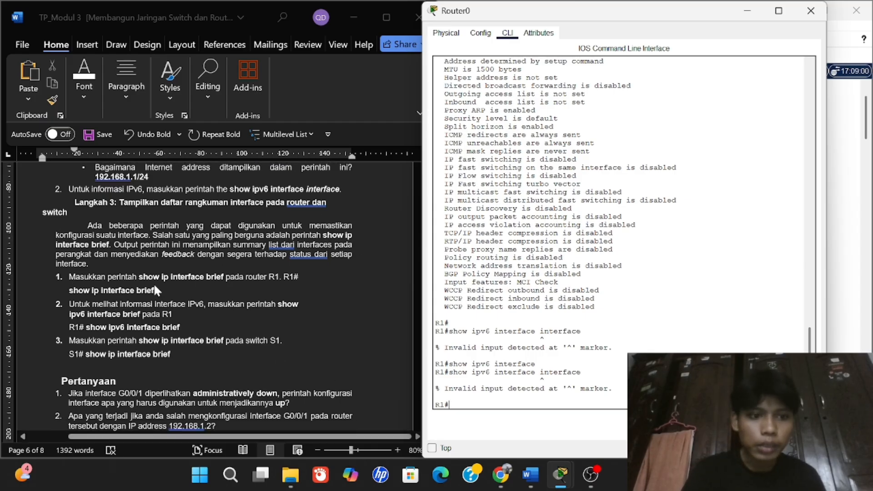
Run show ip interface brief on R1, listing G0/0/0 192.168.0.1, G0/0/1 192.168.1.1, Vlan1 unassigned.
text(ip)
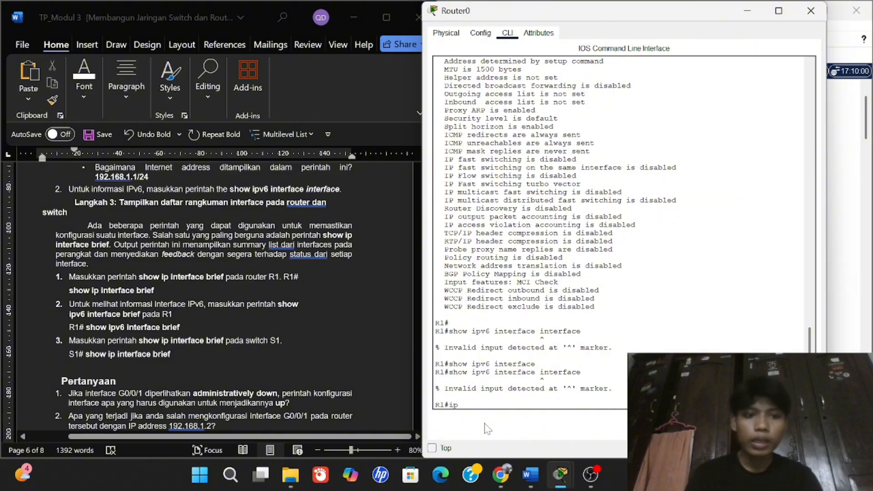
key(BackSpace)
key(BackSpace)
key(BackSpace)
text(show i)
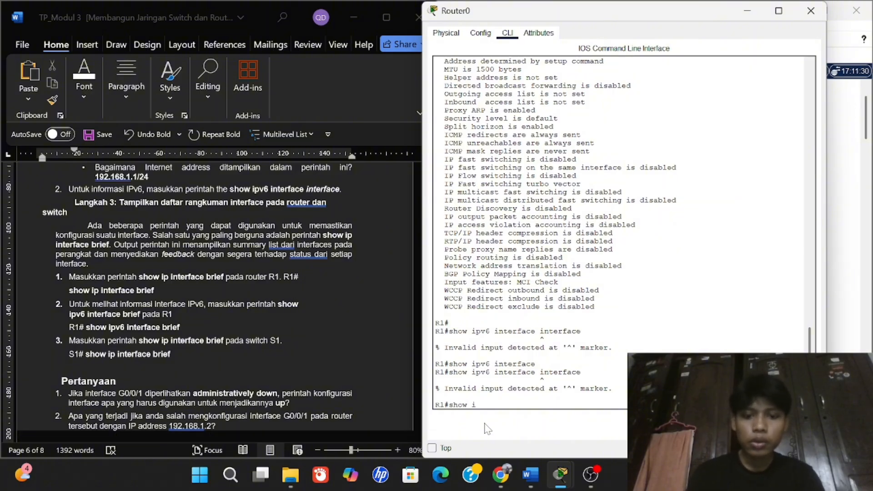
text(p interface)
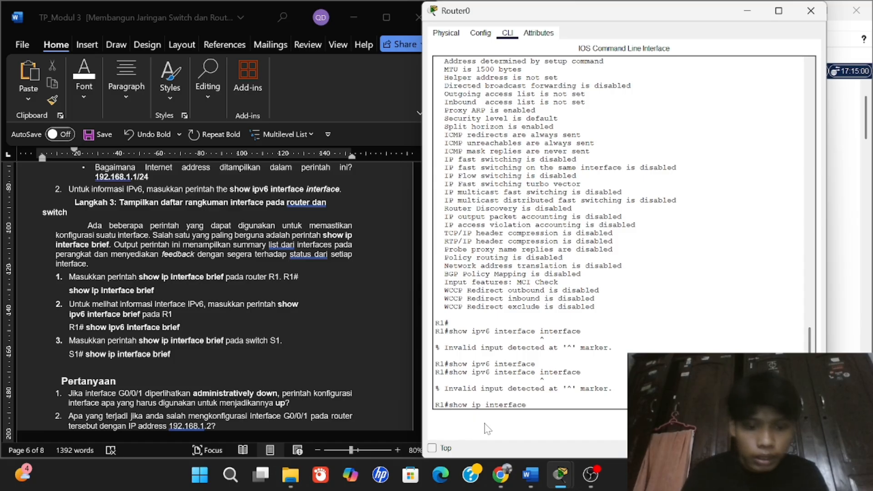
text( vbri)
key(BackSpace)
key(BackSpace)
key(BackSpace)
key(BackSpace)
text(b)
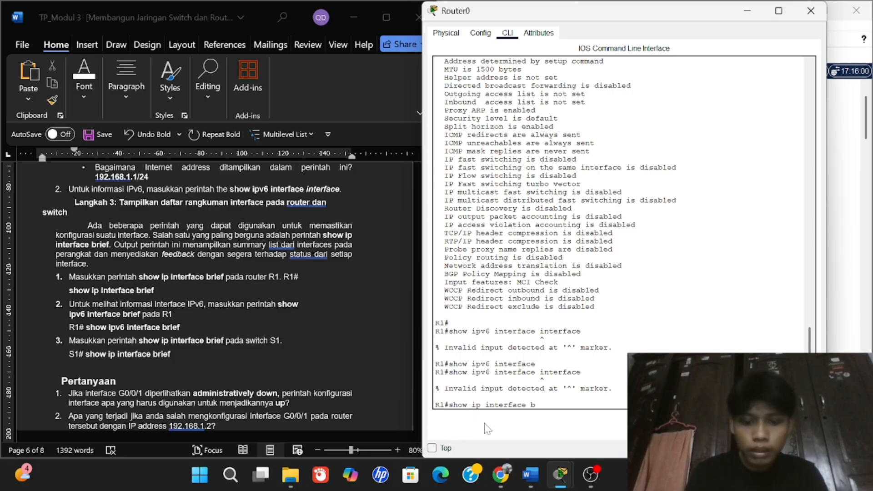
text(rief)
key(Return)
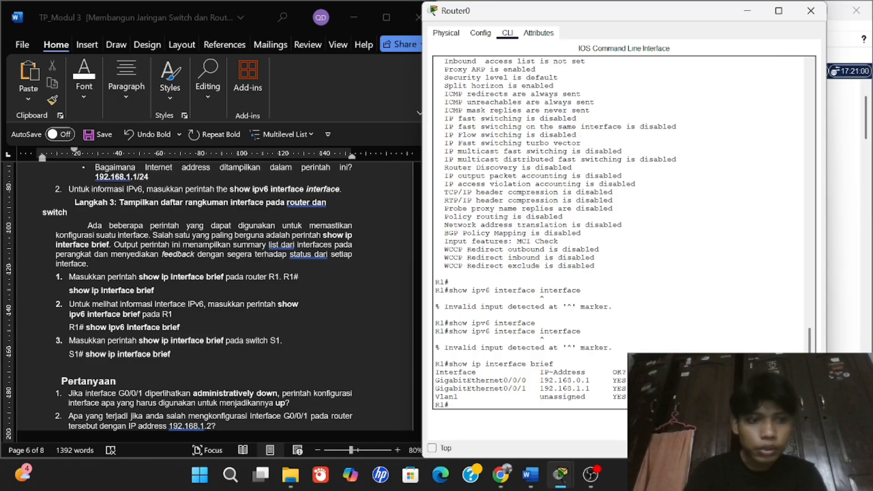
Run show ipv6 interface brief on R1, showing both Gigabit ports up/up with no IPv6 address.
text(show ip)
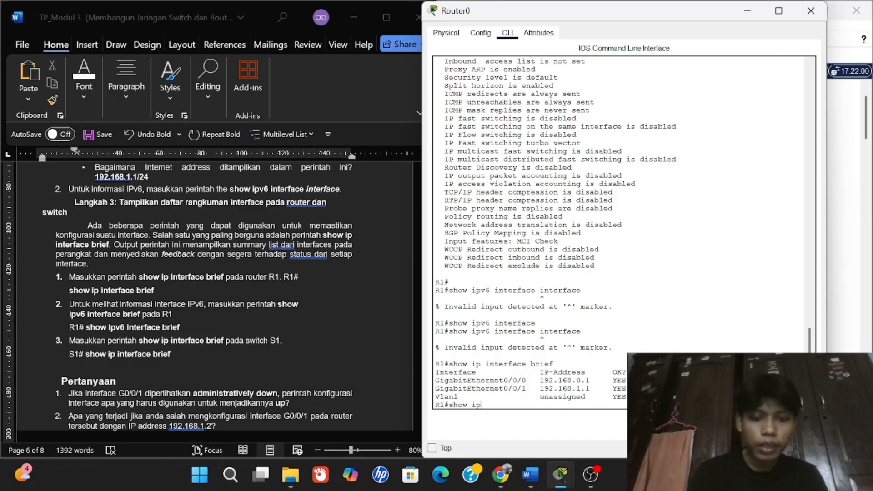
text(v6)
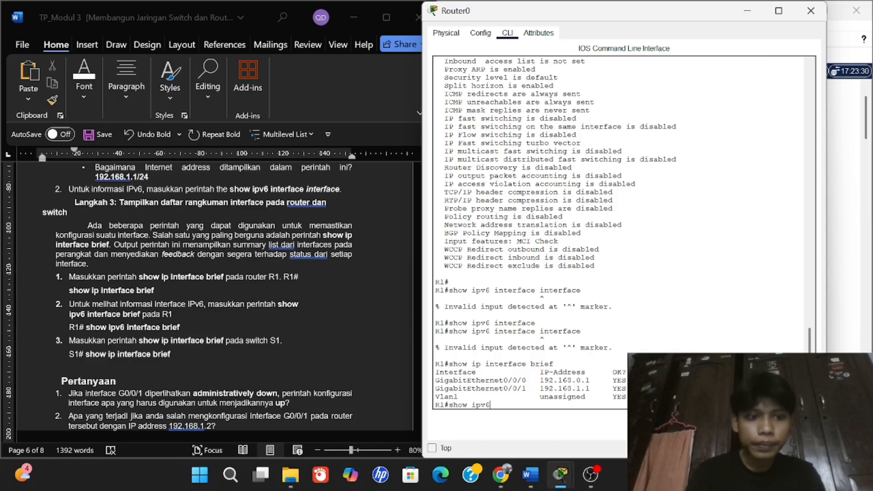
text( interface )
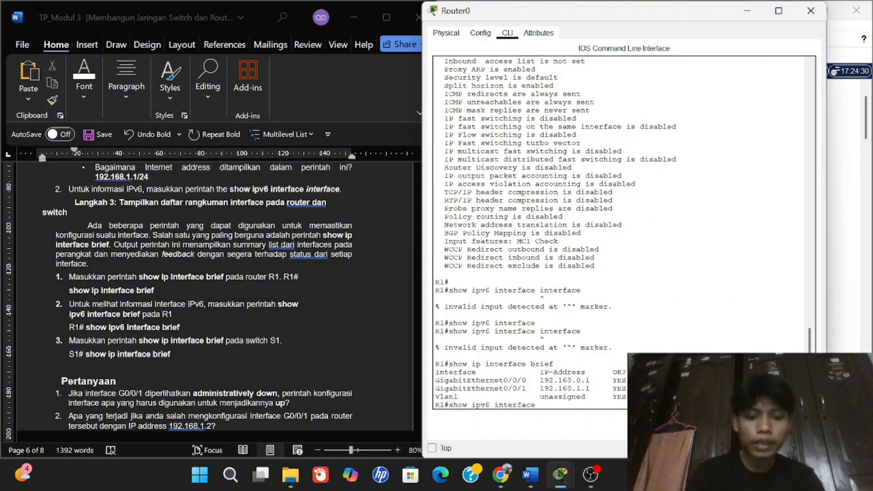
text(brief)
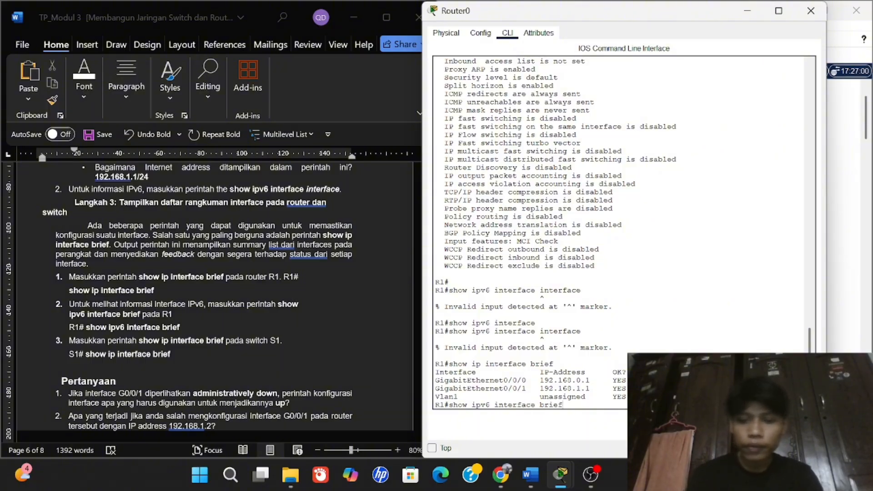
key(Return)
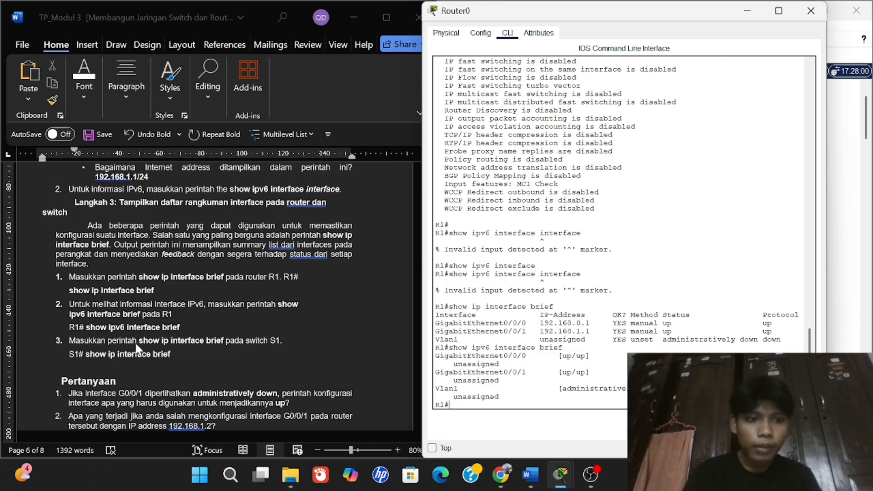
scroll(182, 341, down, 1)
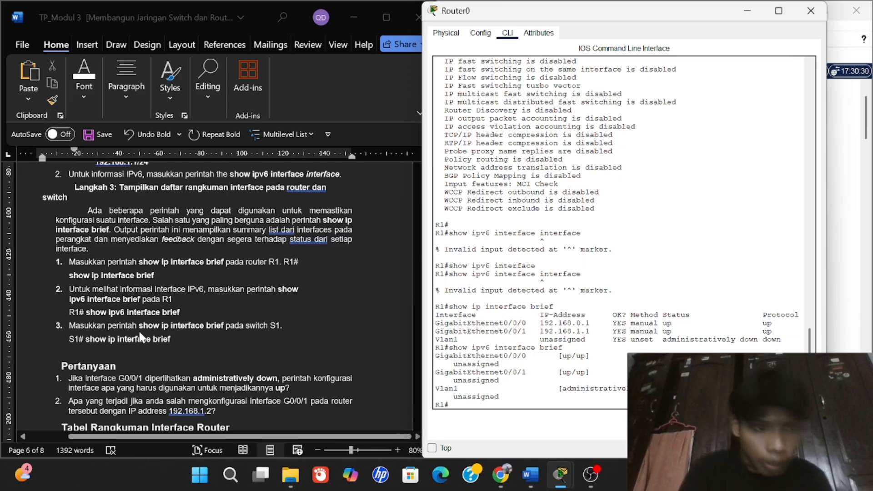
Run show ip interface brief on R1 again to display the IPv4 summary.
text(s)
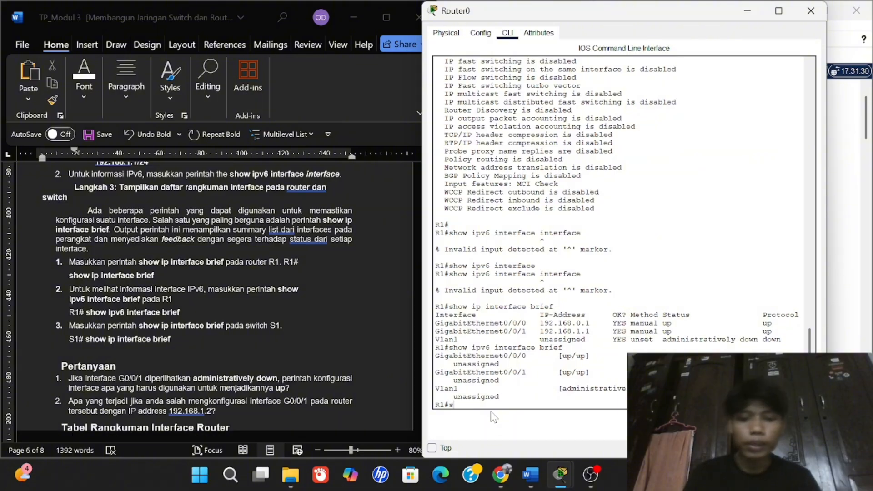
text(how ip u)
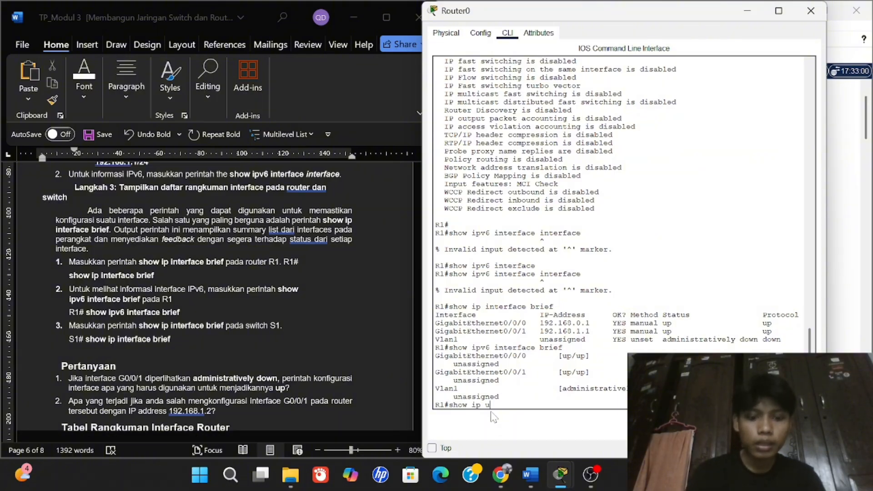
key(BackSpace)
text(i)
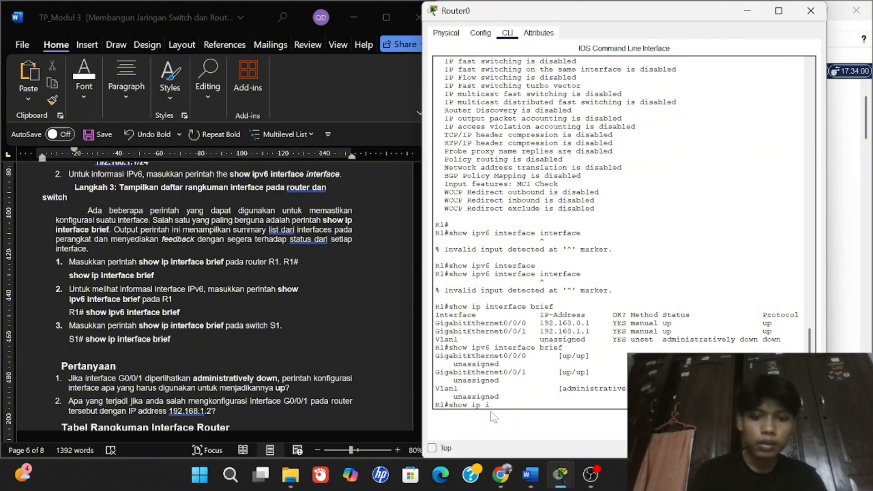
text(nterface b)
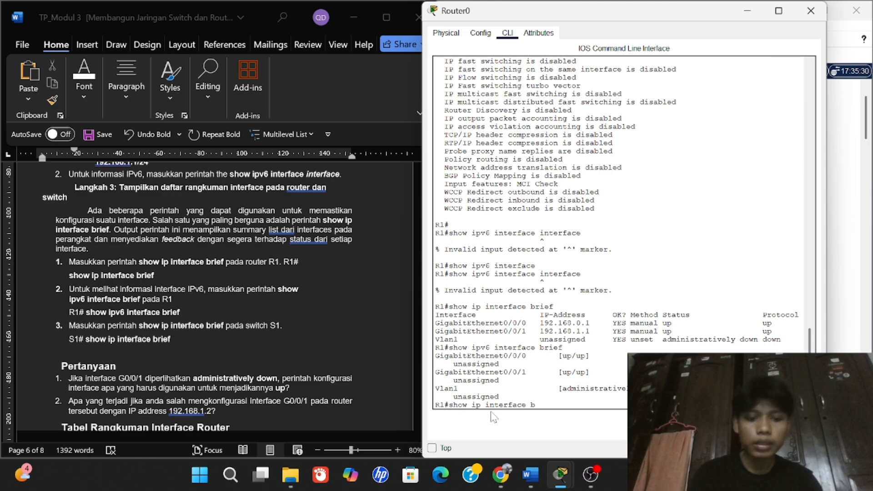
text(rie)
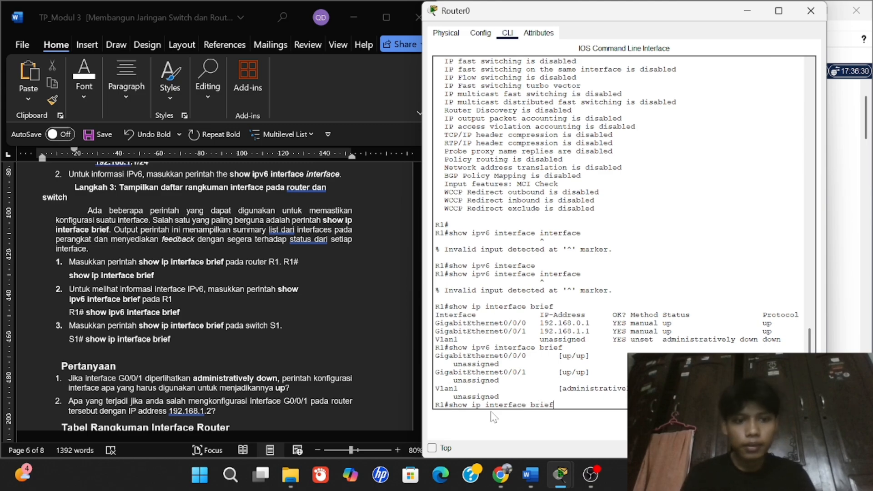
text(f)
key(Return)
scroll(185, 307, down, 3)
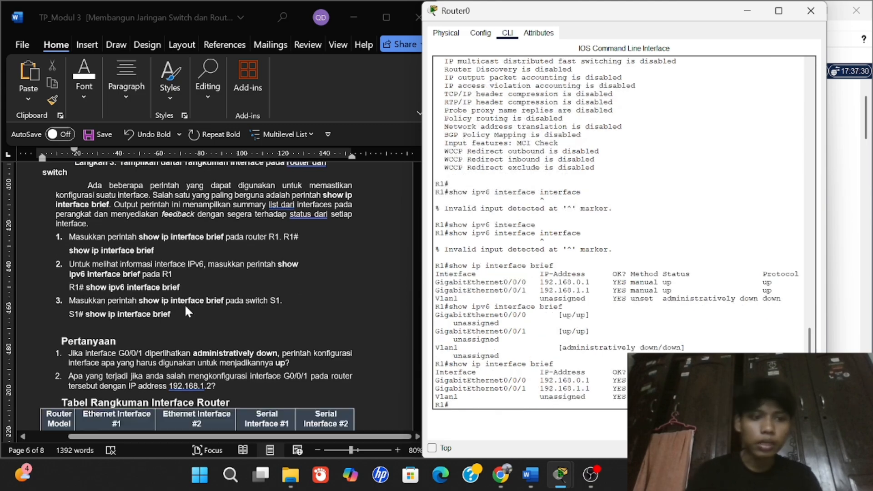
click(301, 307)
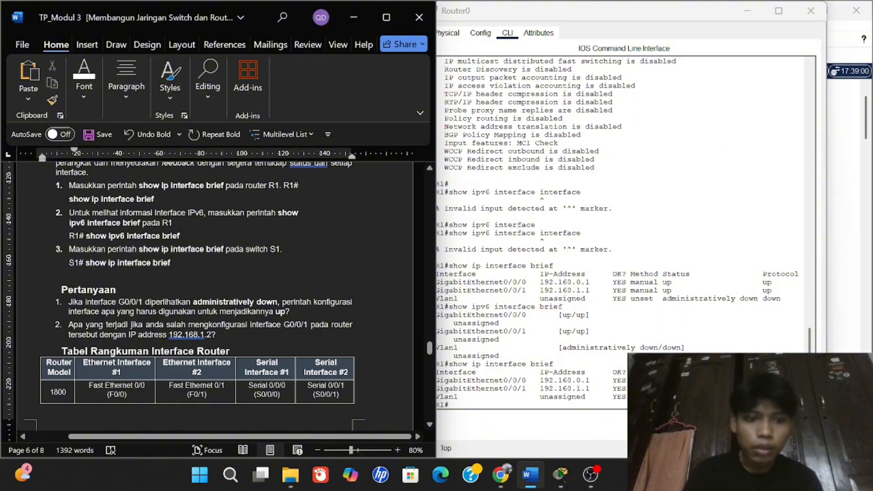
Type 'No shutdown' as the answer to question 1 about bringing an administratively down interface up.
click(295, 312)
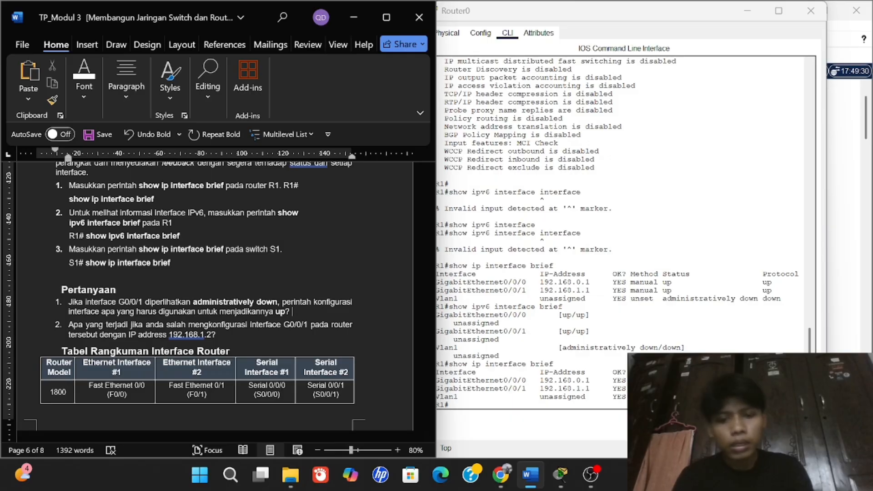
text(s)
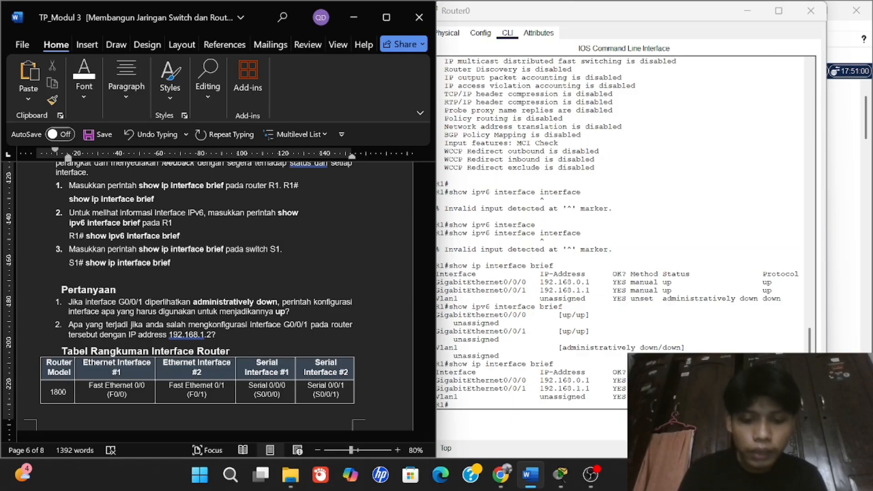
key(BackSpace)
key(BackSpace)
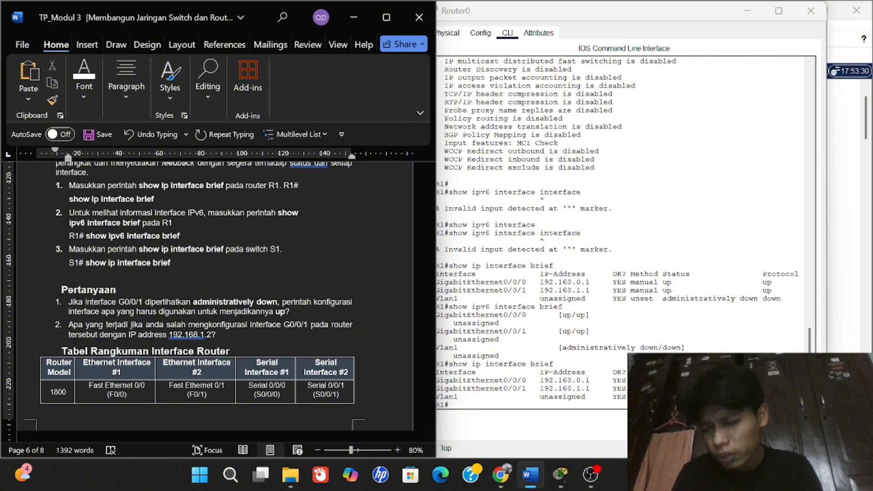
text(No shut)
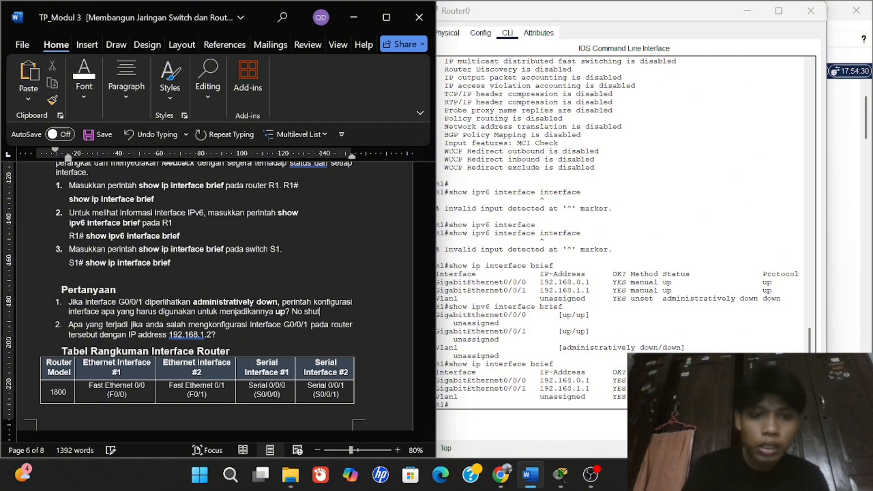
text(down)
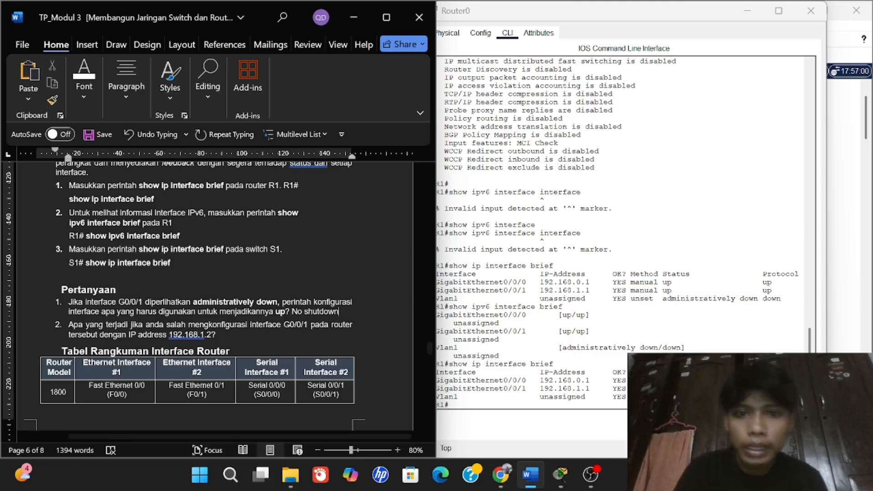
scroll(623, 227, up, 4)
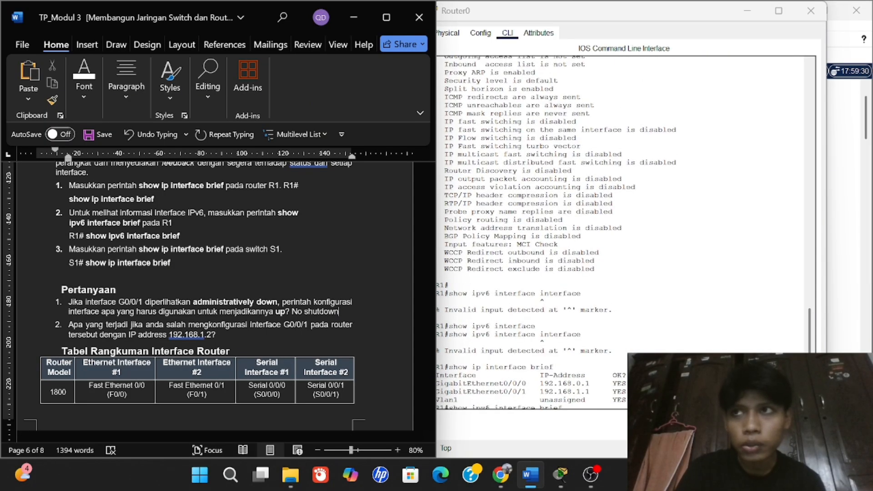
Make the 'No shutdown' answer to question 1 bold.
drag(85, 303, 137, 303)
click(138, 303)
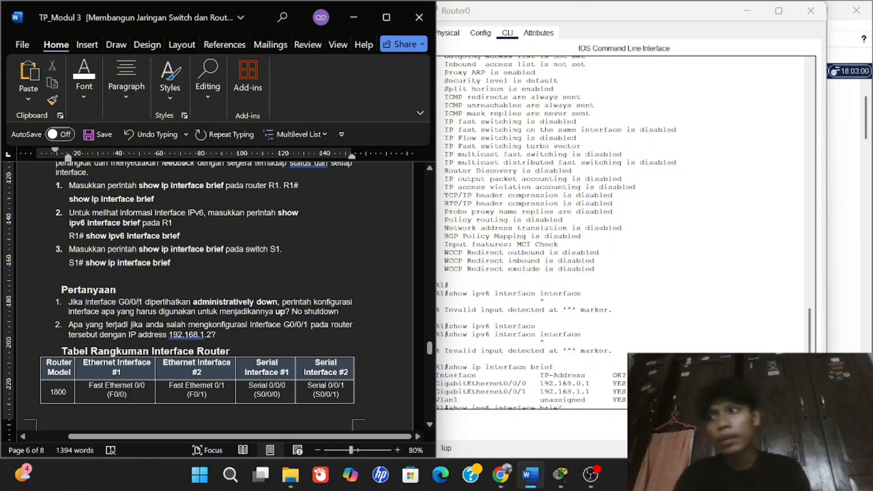
mouse_move(338, 312)
mouse_down()
mouse_move(291, 311)
mouse_move(339, 312)
mouse_up()
click(290, 312)
key(ctrl+b)
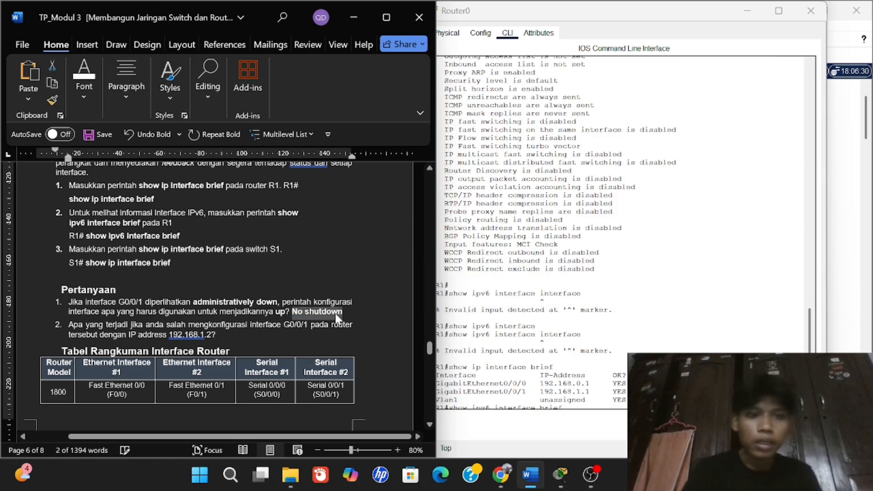
click(327, 314)
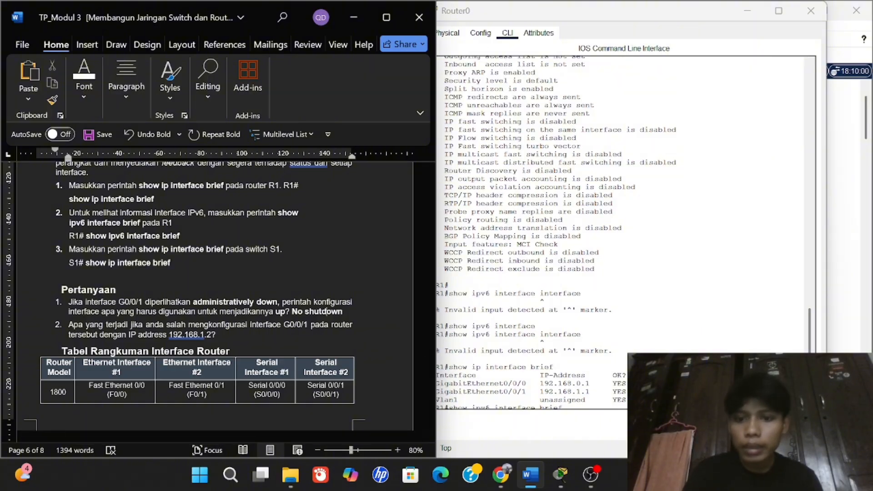
Answer question 2 with 'status : down', with the word 'down' in bold.
drag(437, 392, 537, 392)
click(563, 391)
click(279, 339)
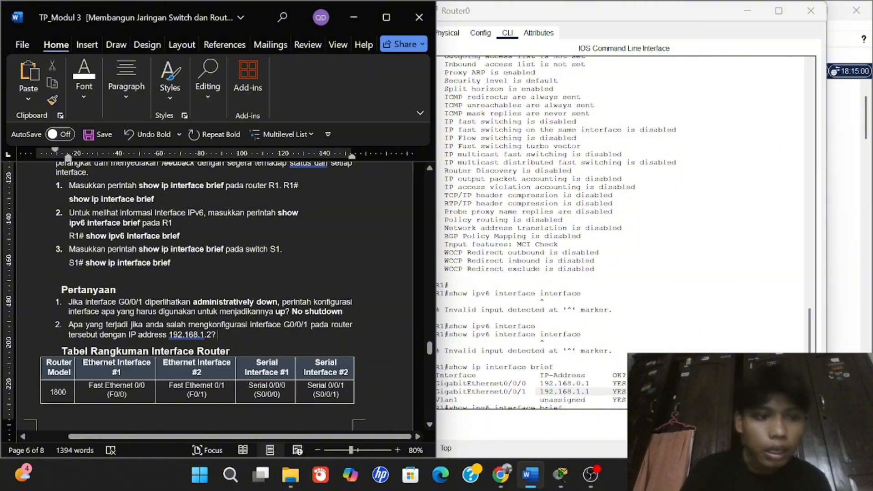
text(down)
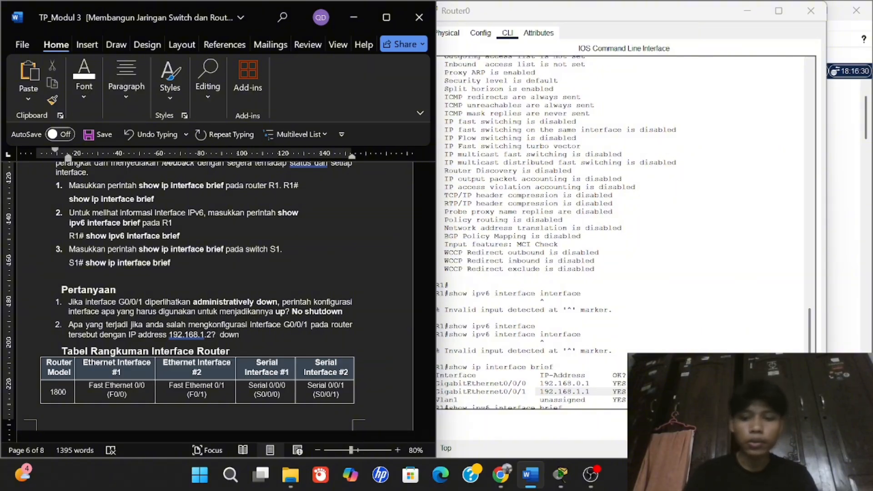
key(ctrl+shift+Left)
key(ctrl+b)
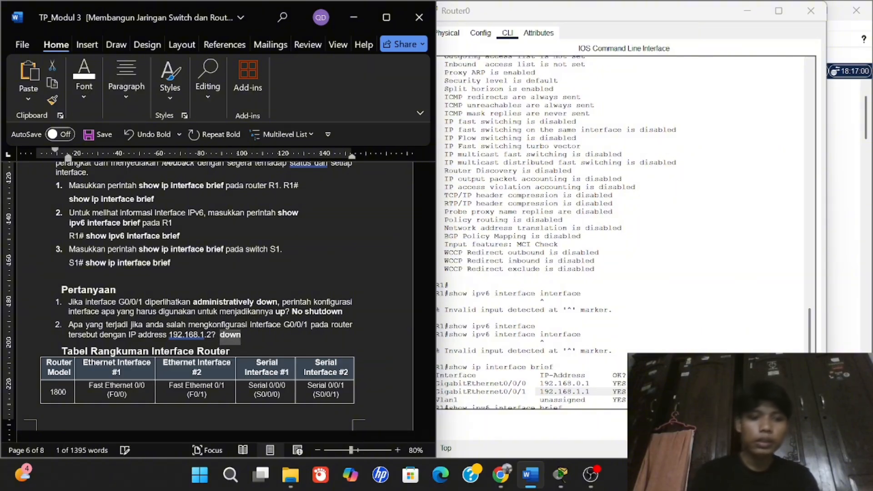
key(Right)
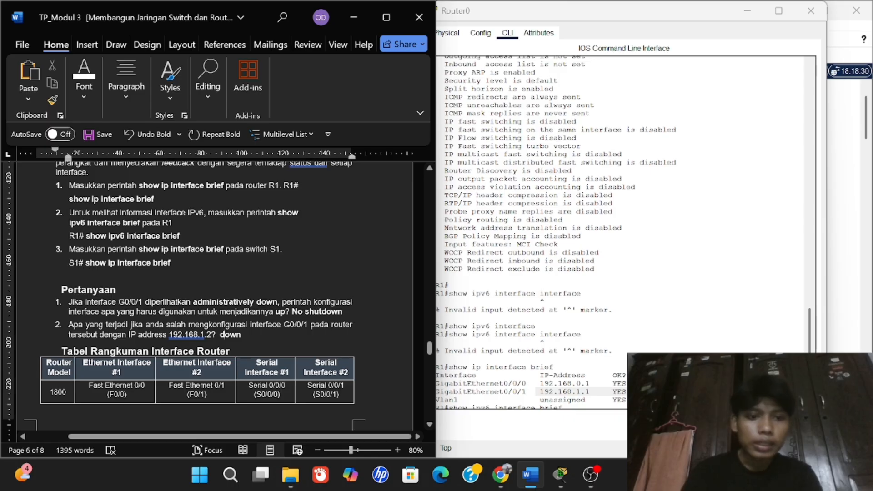
key(ctrl+Left)
text(status)
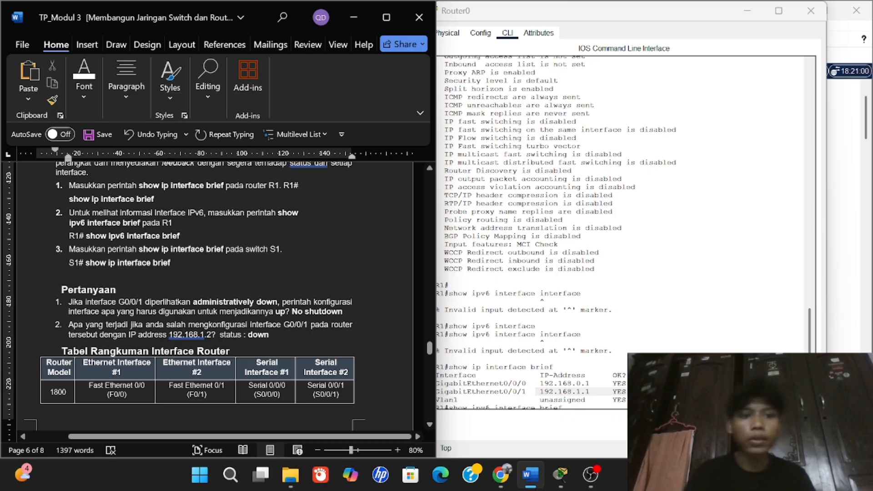
Scroll the worksheet up past the summary table to the Langkah 3 switch configuration and Latihan 3.
scroll(213, 295, down, 7)
scroll(214, 296, up, 5)
scroll(214, 295, down, 5)
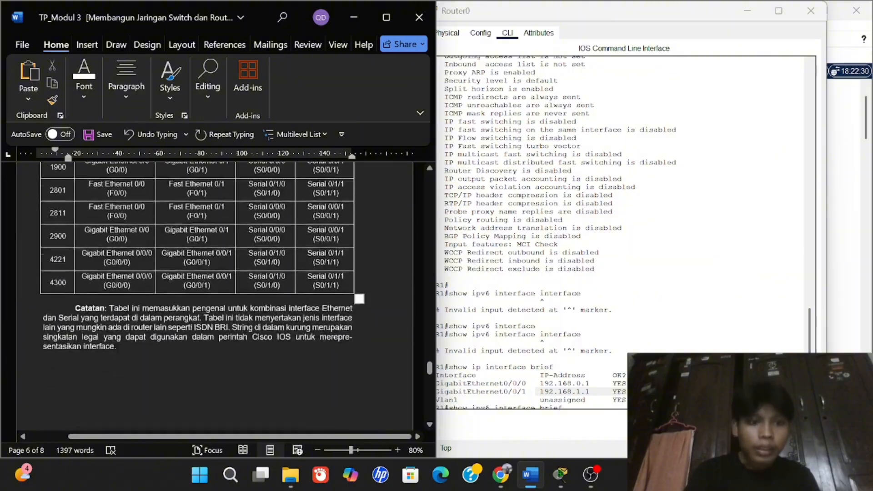
scroll(214, 296, up, 8)
scroll(214, 296, up, 10)
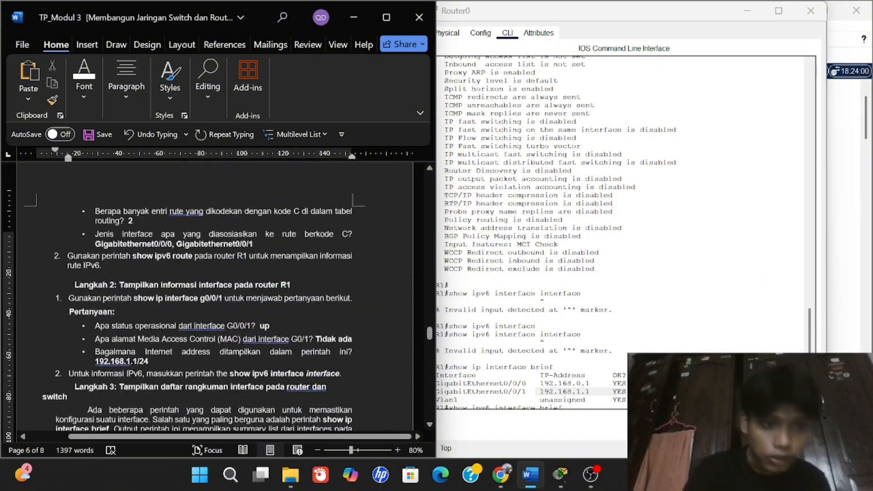
scroll(214, 295, down, 10)
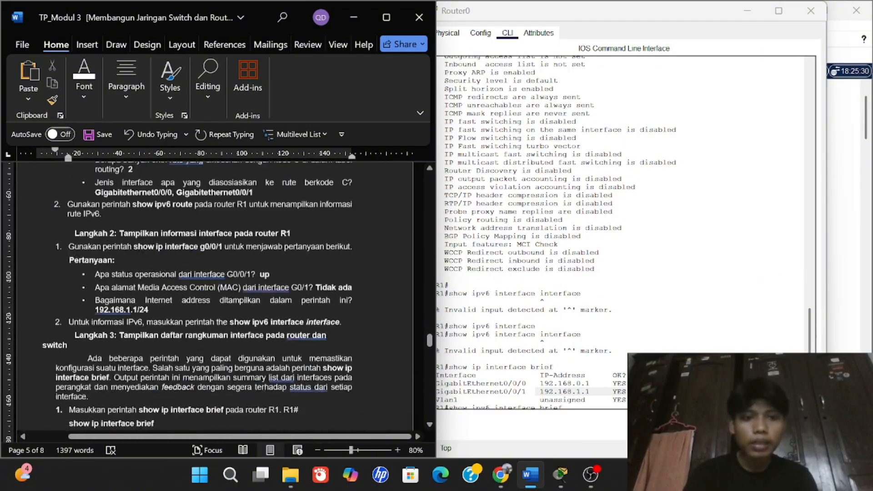
scroll(214, 295, up, 12)
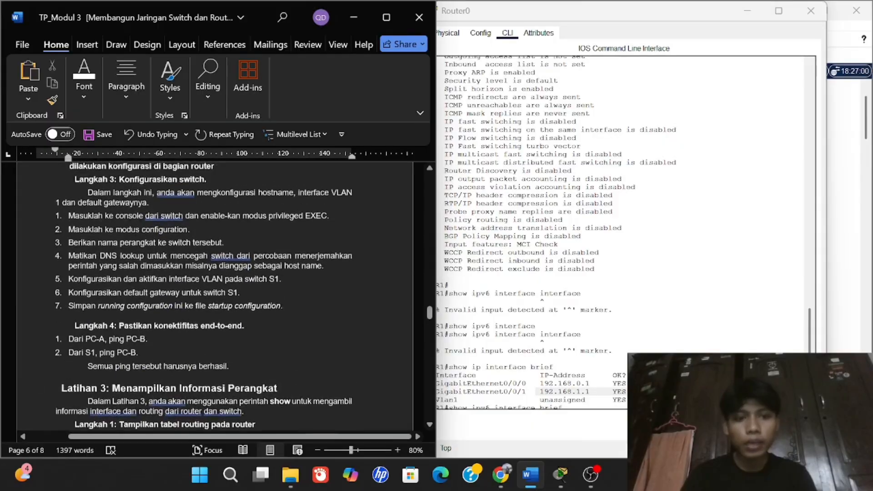